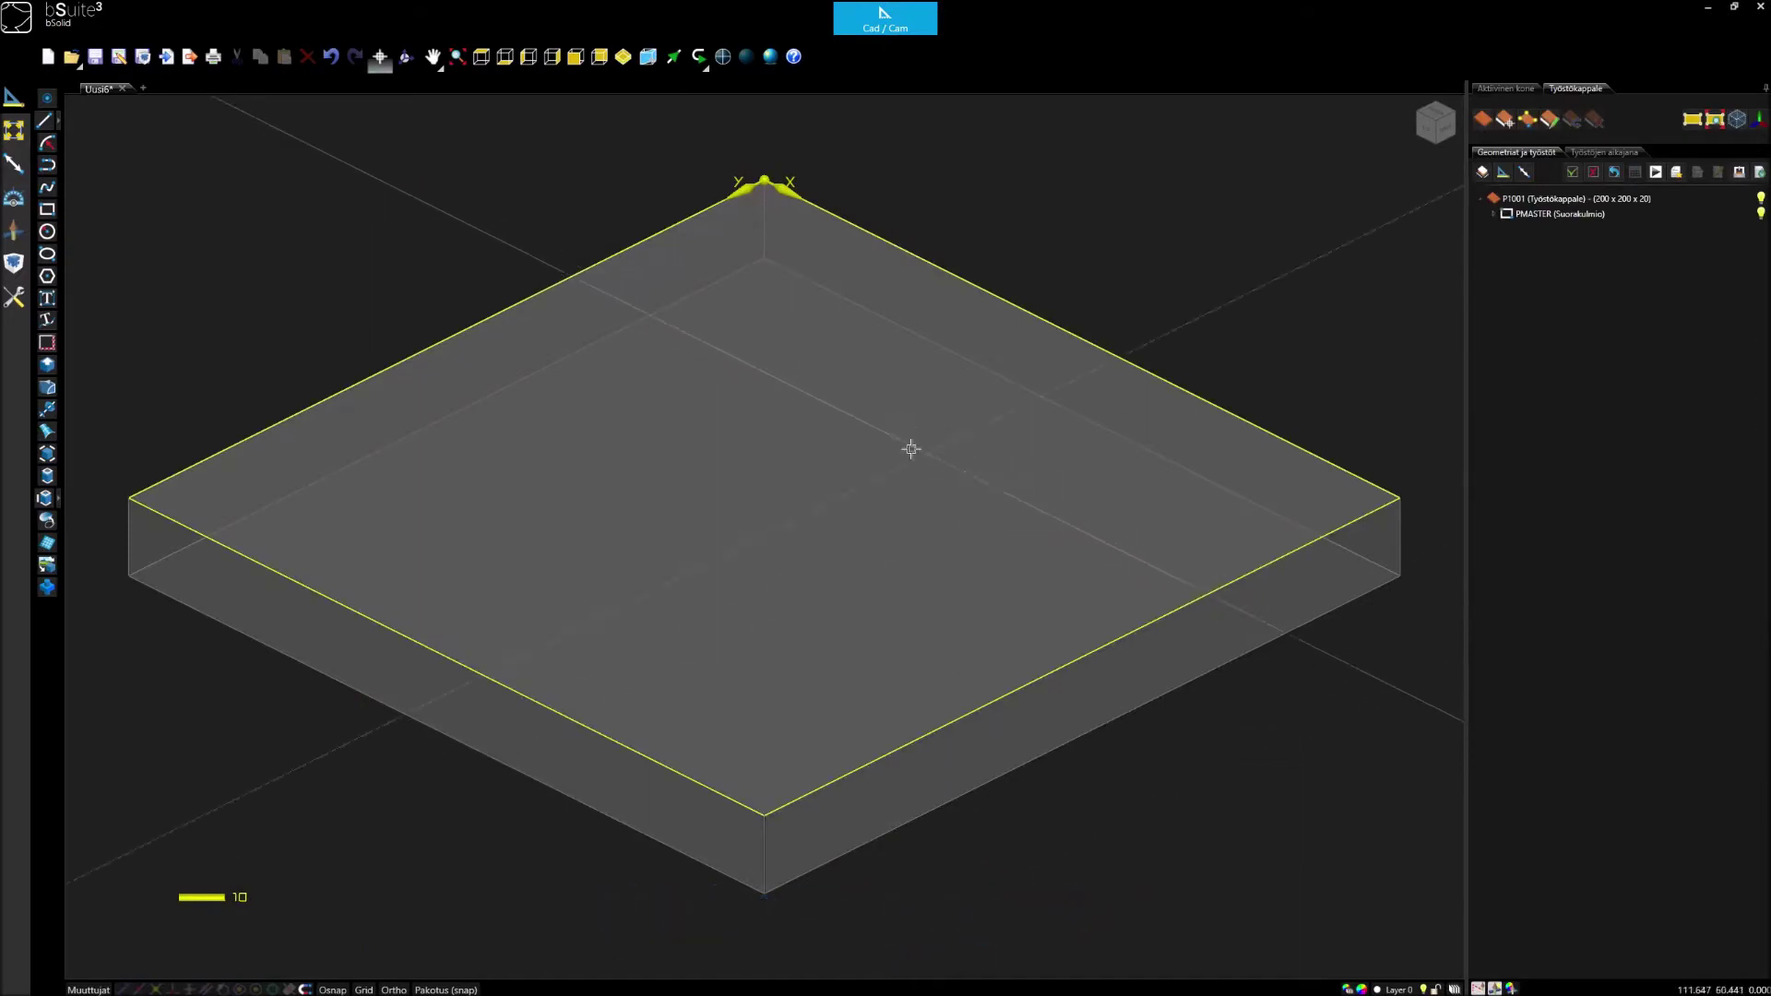
Step: Draw a circle of radius 7.5 mm centred at X 3.6, Y 0 in the top view of the workpiece
{"action": "left_click", "coordinate": [481, 57]}
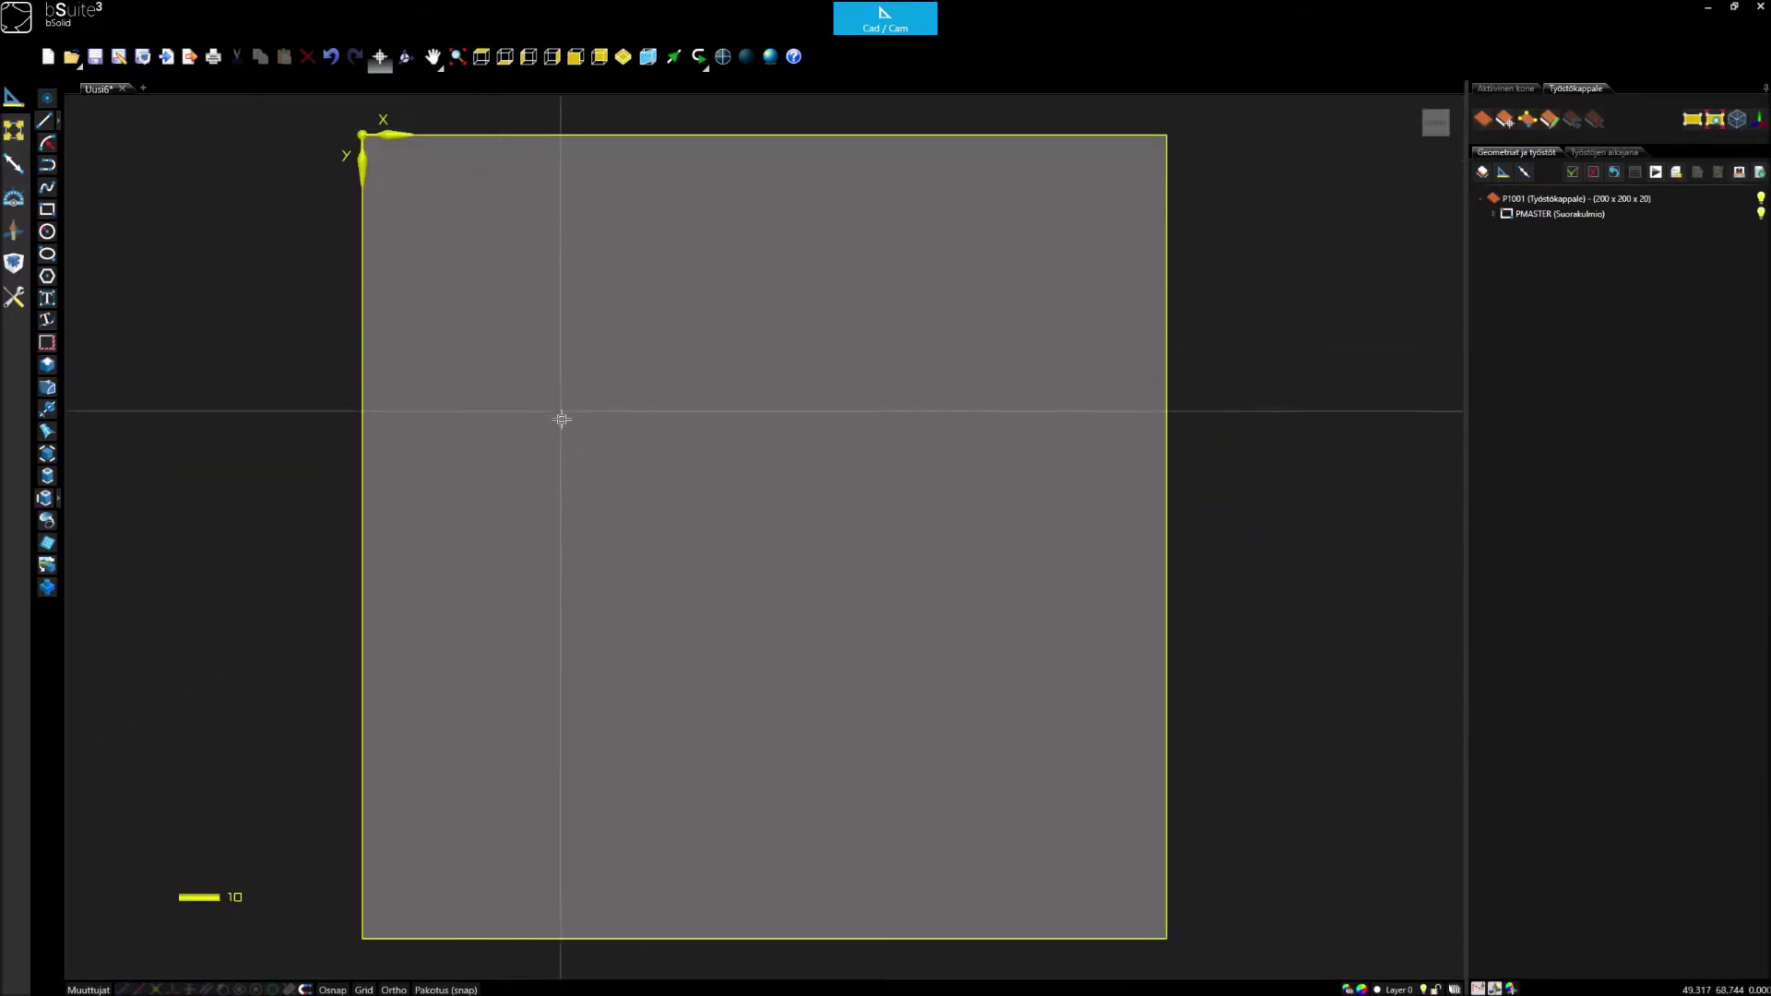
{"action": "scroll", "coordinate": [502, 237], "scroll_direction": "down", "scroll_amount": 2}
{"action": "scroll", "coordinate": [495, 268], "scroll_direction": "up", "scroll_amount": 4}
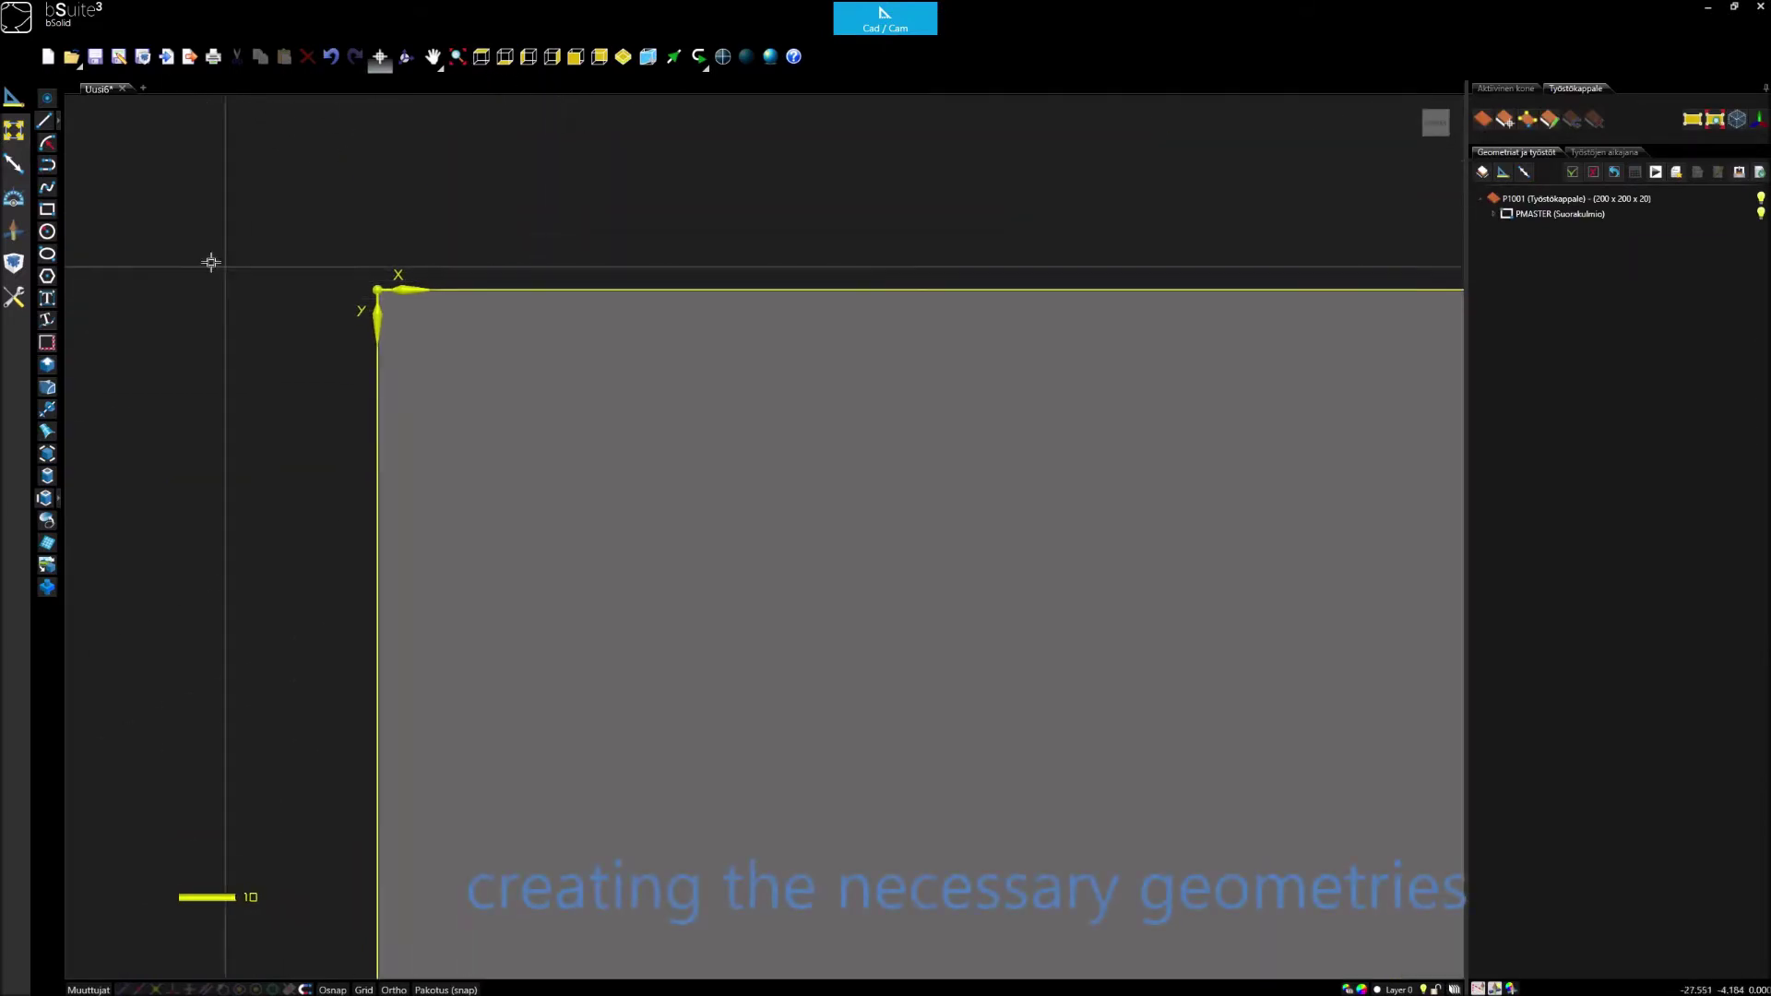
{"action": "left_click", "coordinate": [47, 232]}
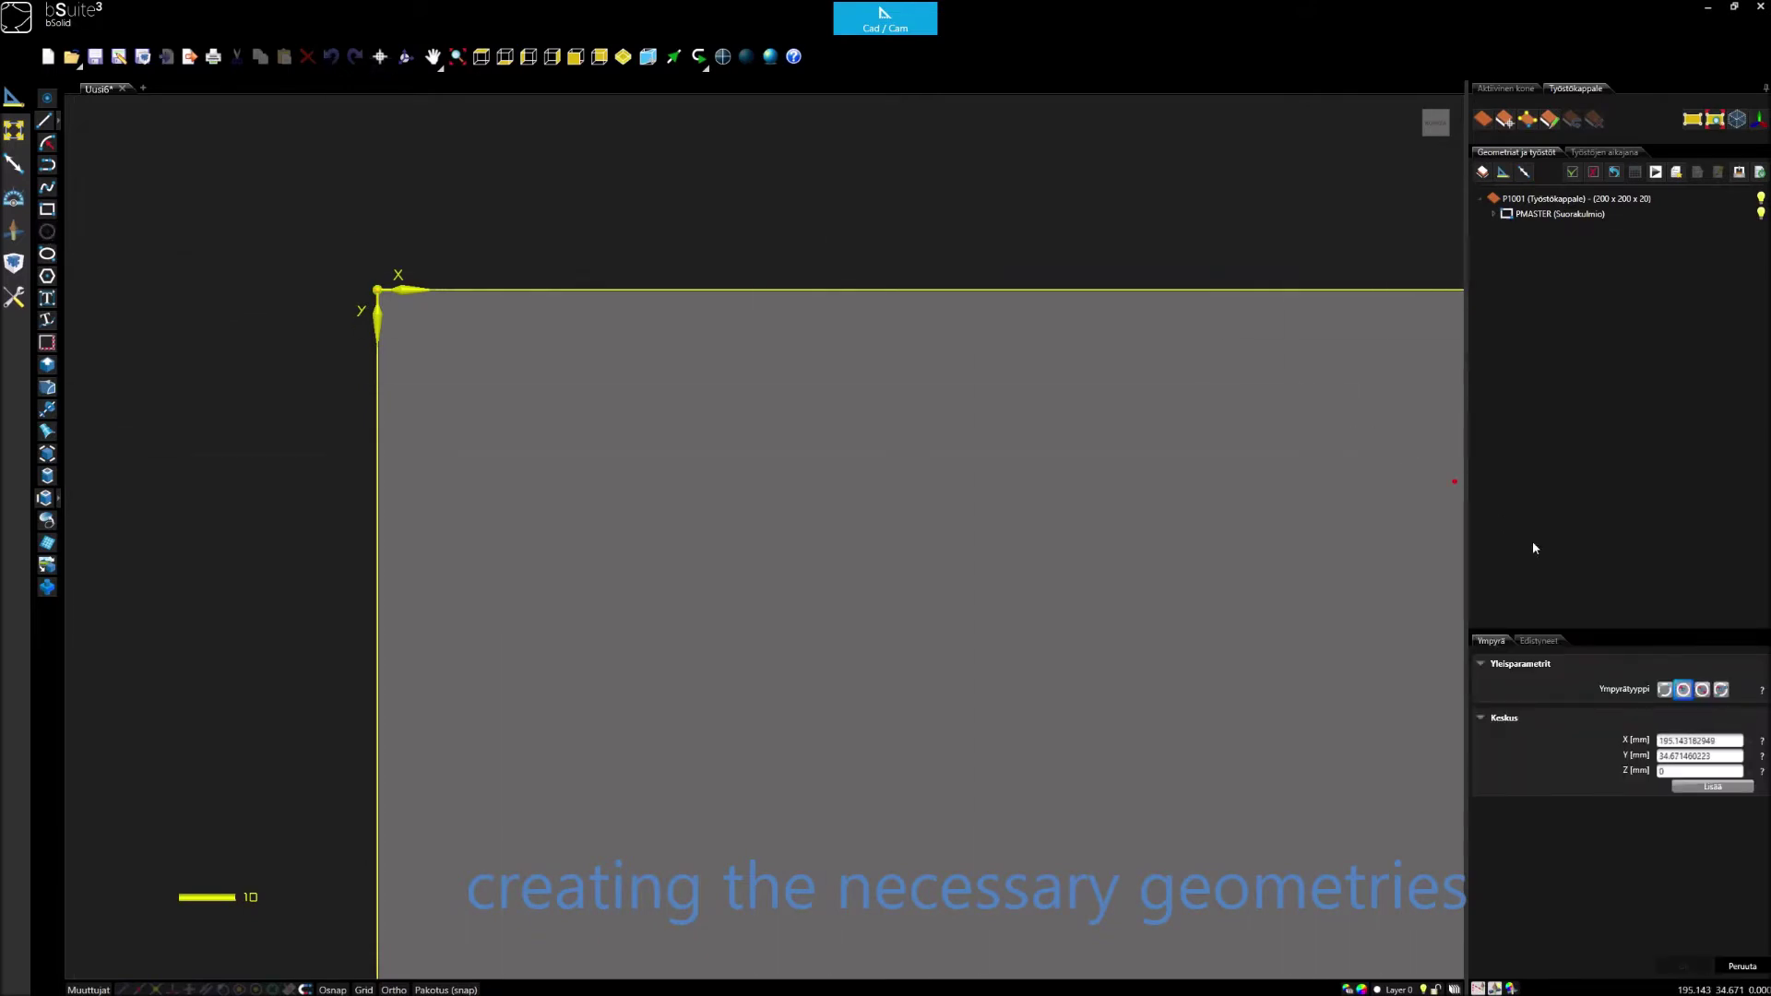
{"action": "left_click", "coordinate": [1718, 742]}
{"action": "type", "text": "3.6"}
{"action": "key", "text": "Tab"}
{"action": "type", "text": "0"}
{"action": "left_click", "coordinate": [1733, 786]}
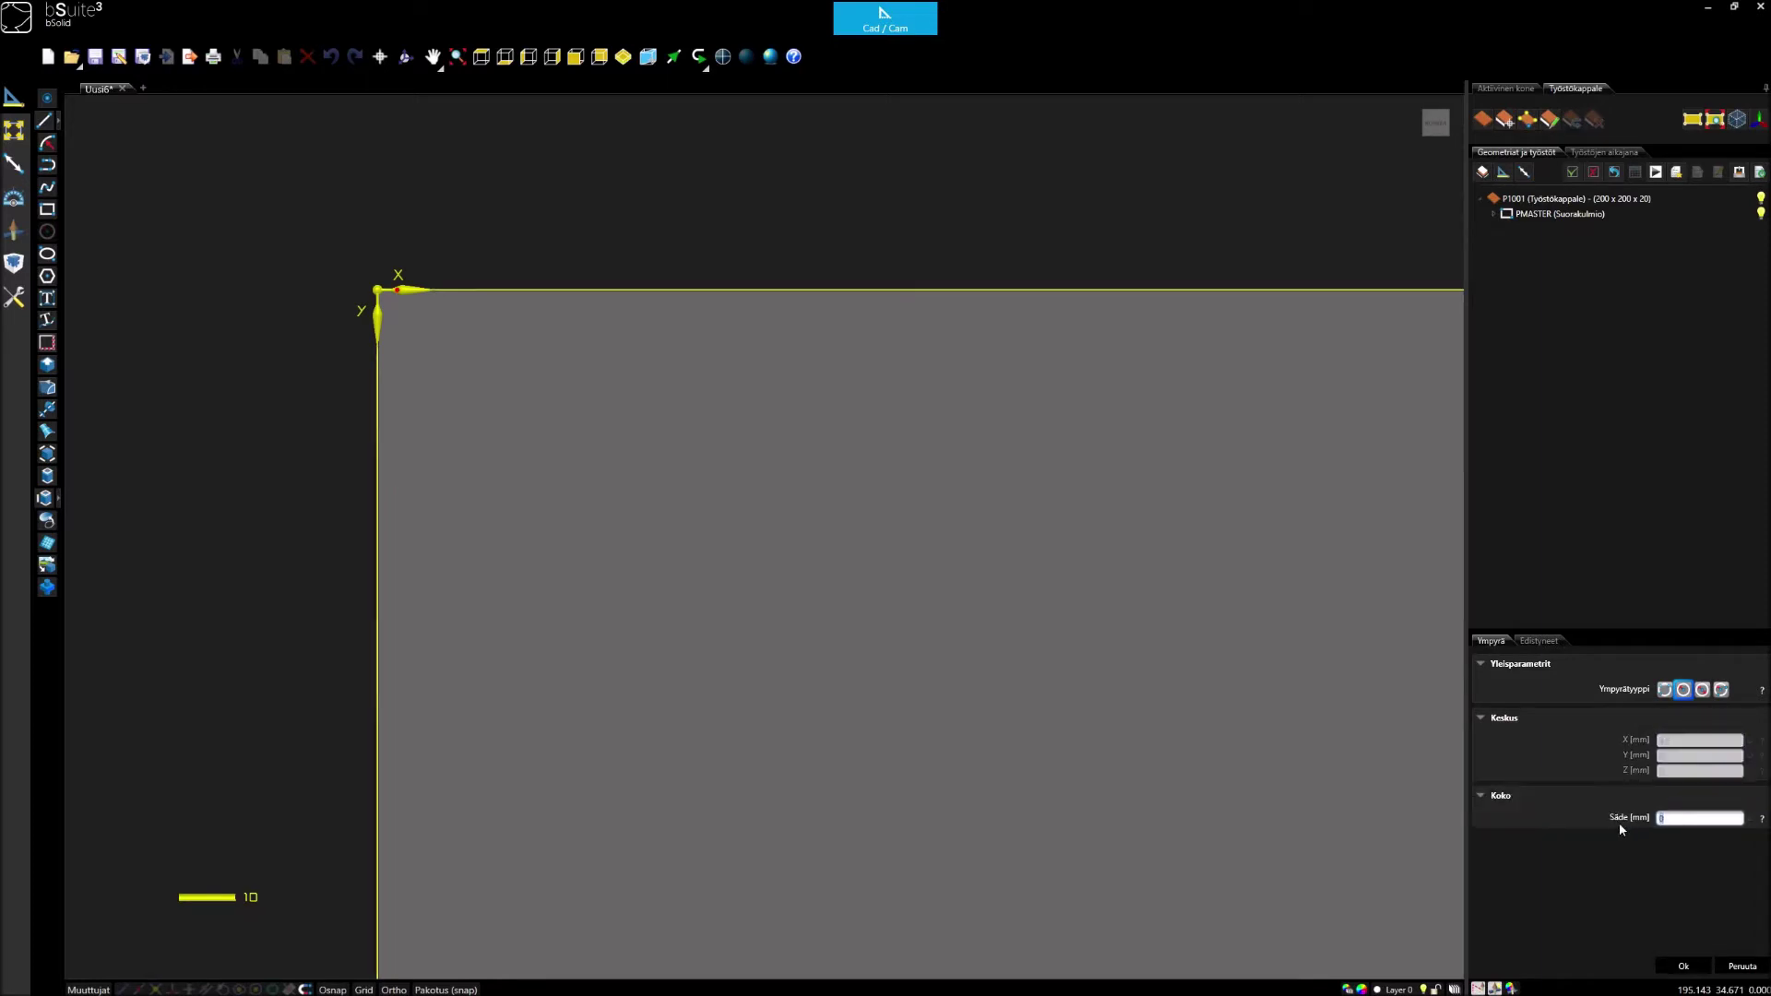
{"action": "type", "text": "7.5"}
{"action": "key", "text": "Tab"}
{"action": "key", "text": "Return"}
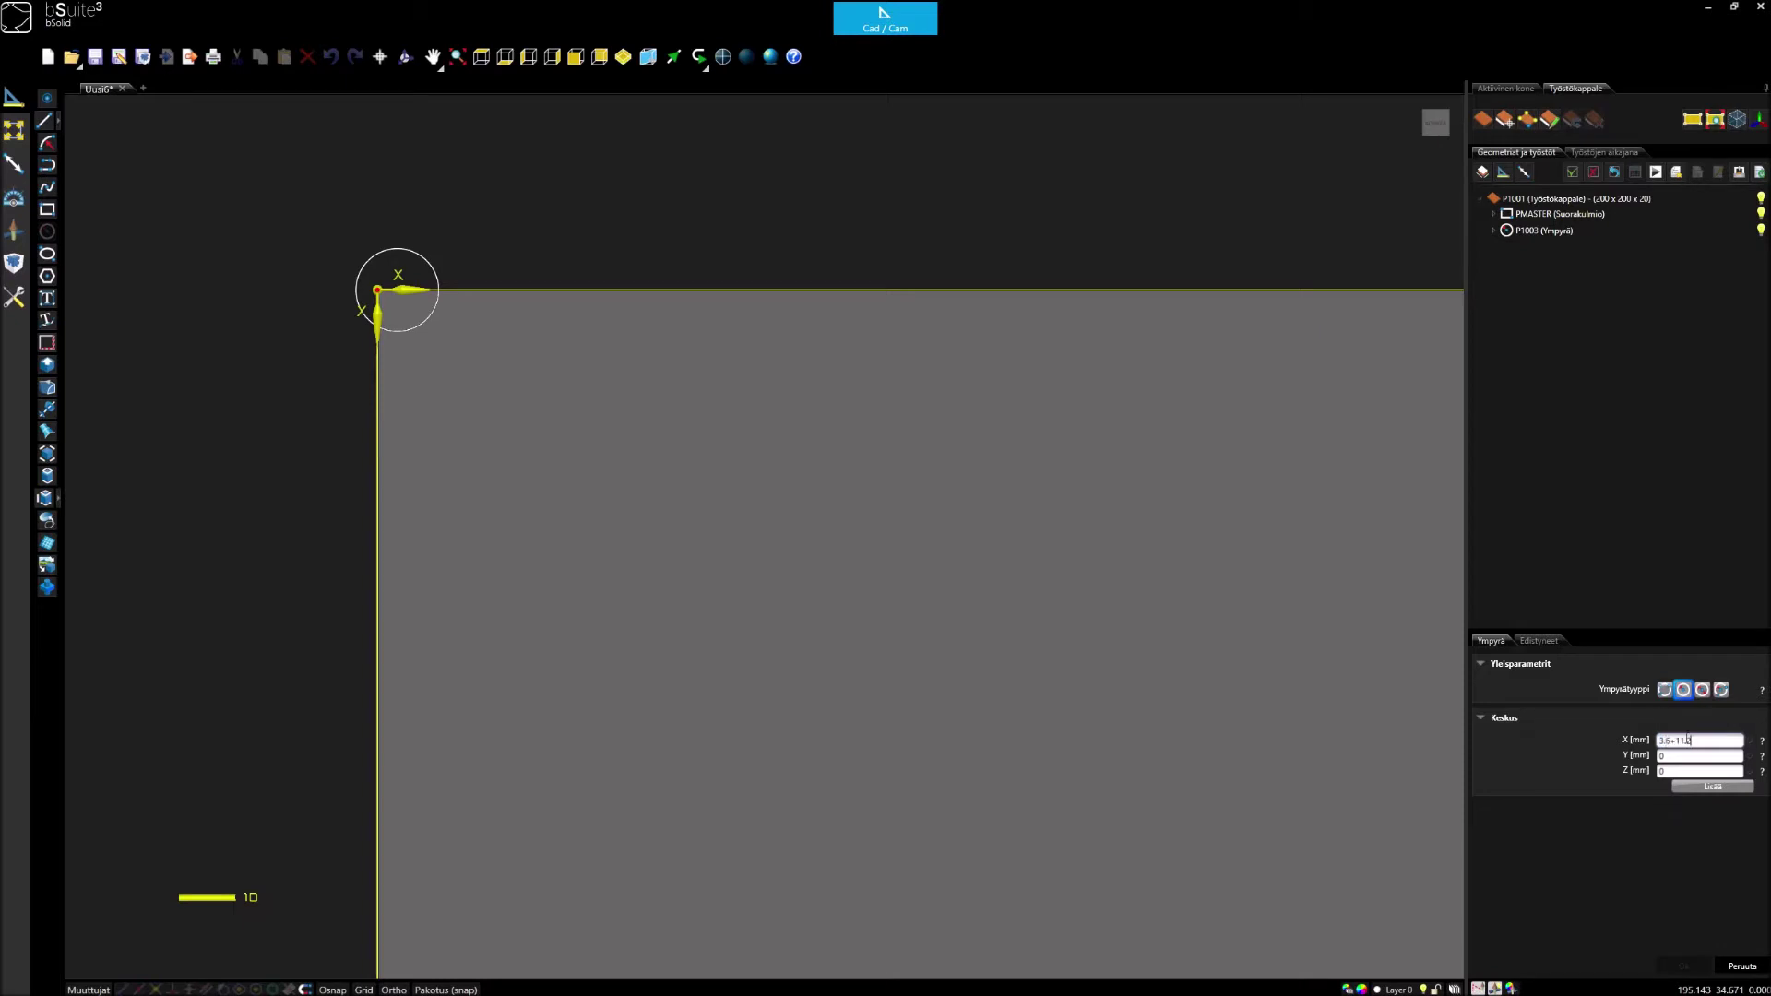
Step: Add two more 7.5 mm radius circles along the X axis, centred at X 3.6+11.2 and X 3.6+11.2+11.2 with Y 0
{"action": "left_click", "coordinate": [1709, 787]}
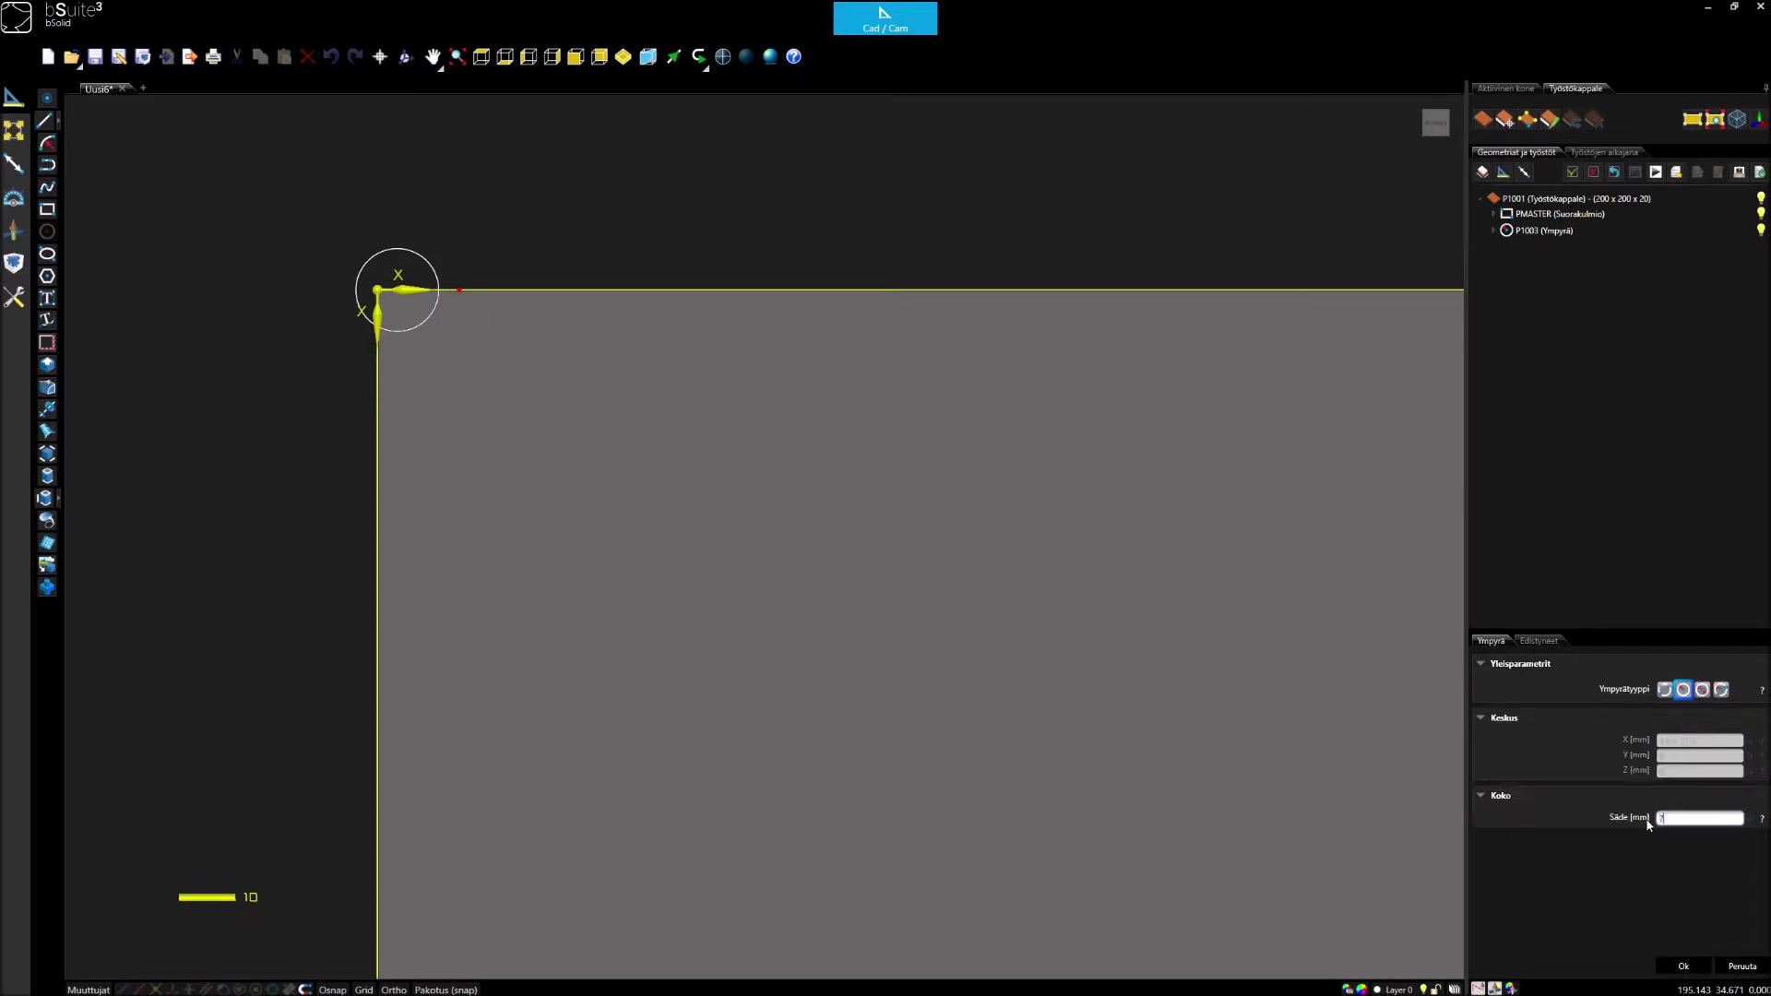
{"action": "left_click", "coordinate": [1686, 966]}
{"action": "key", "text": "Return"}
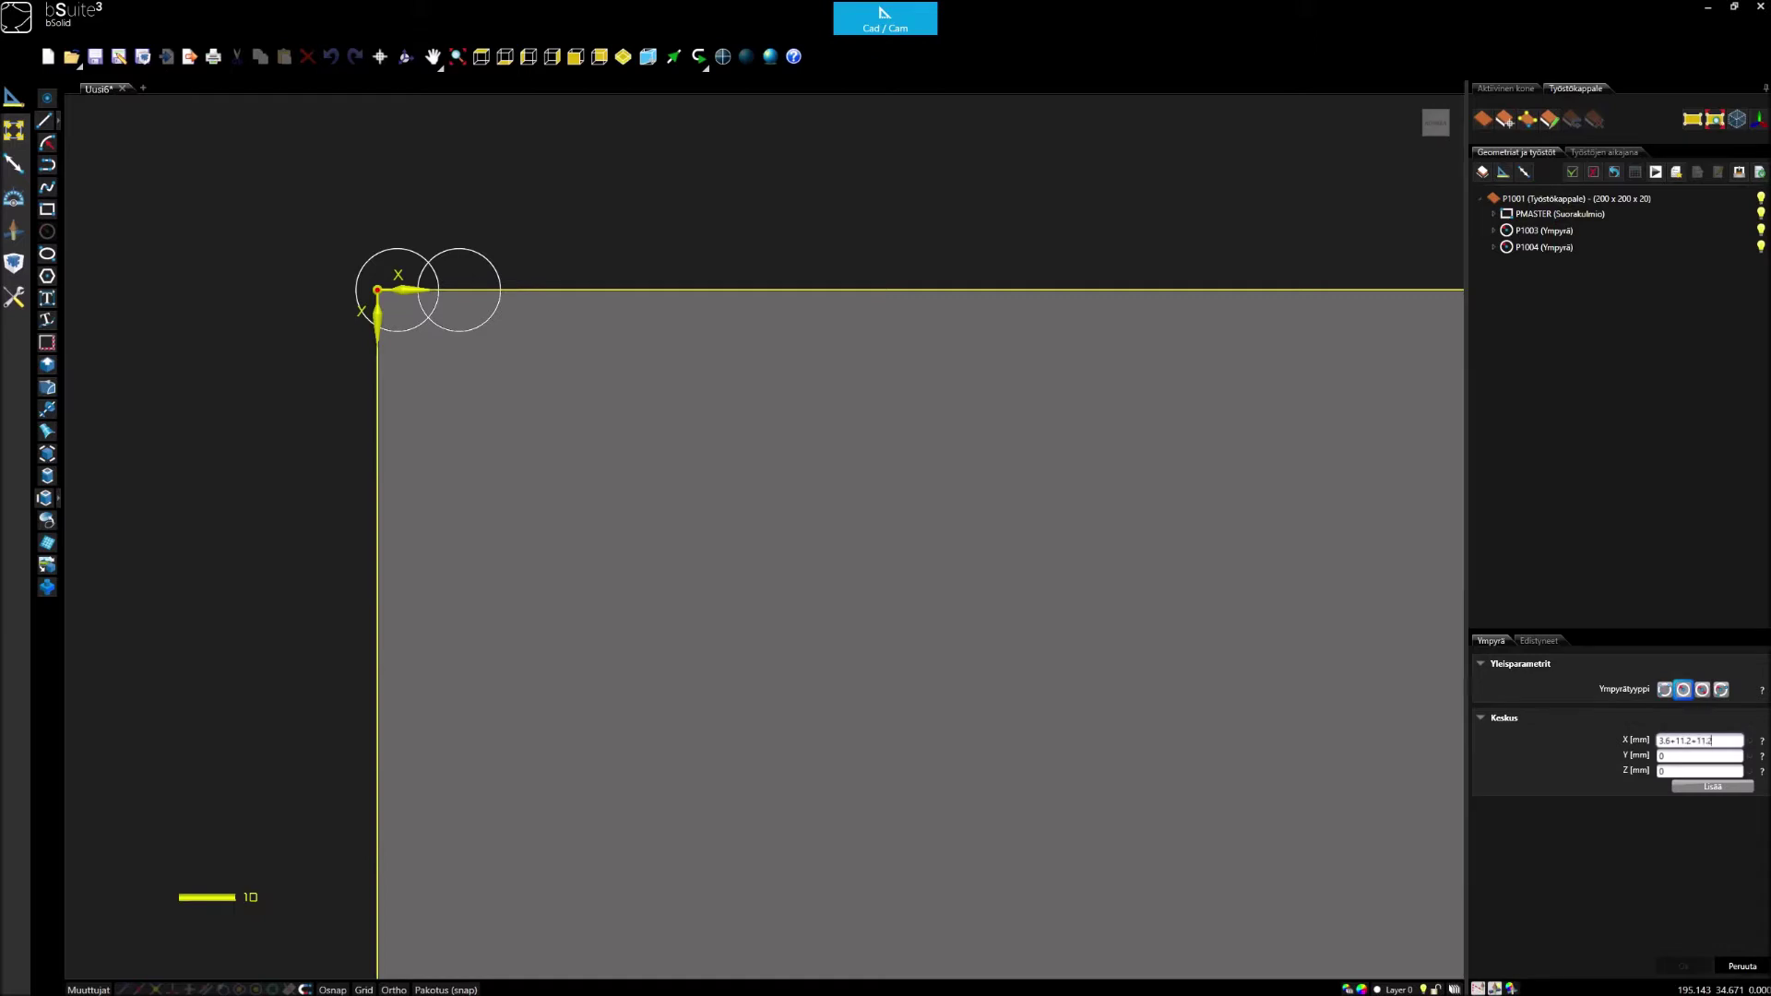
{"action": "left_click", "coordinate": [1711, 787]}
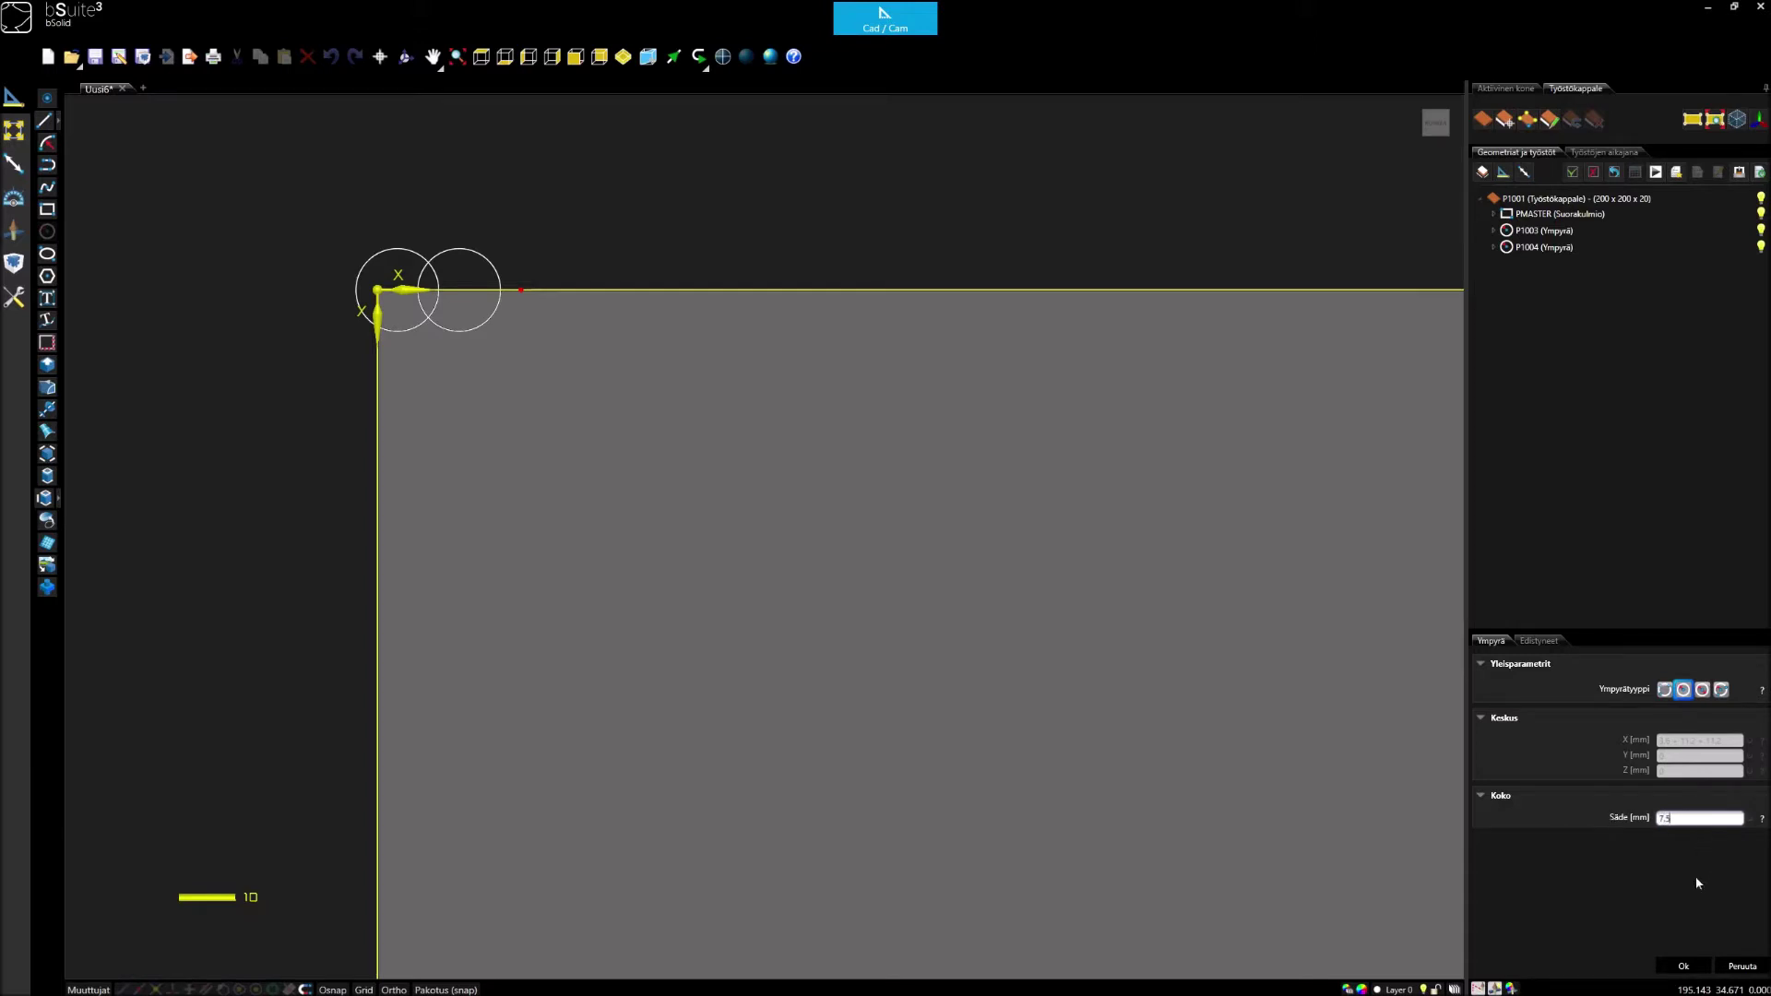
{"action": "left_click", "coordinate": [1684, 966]}
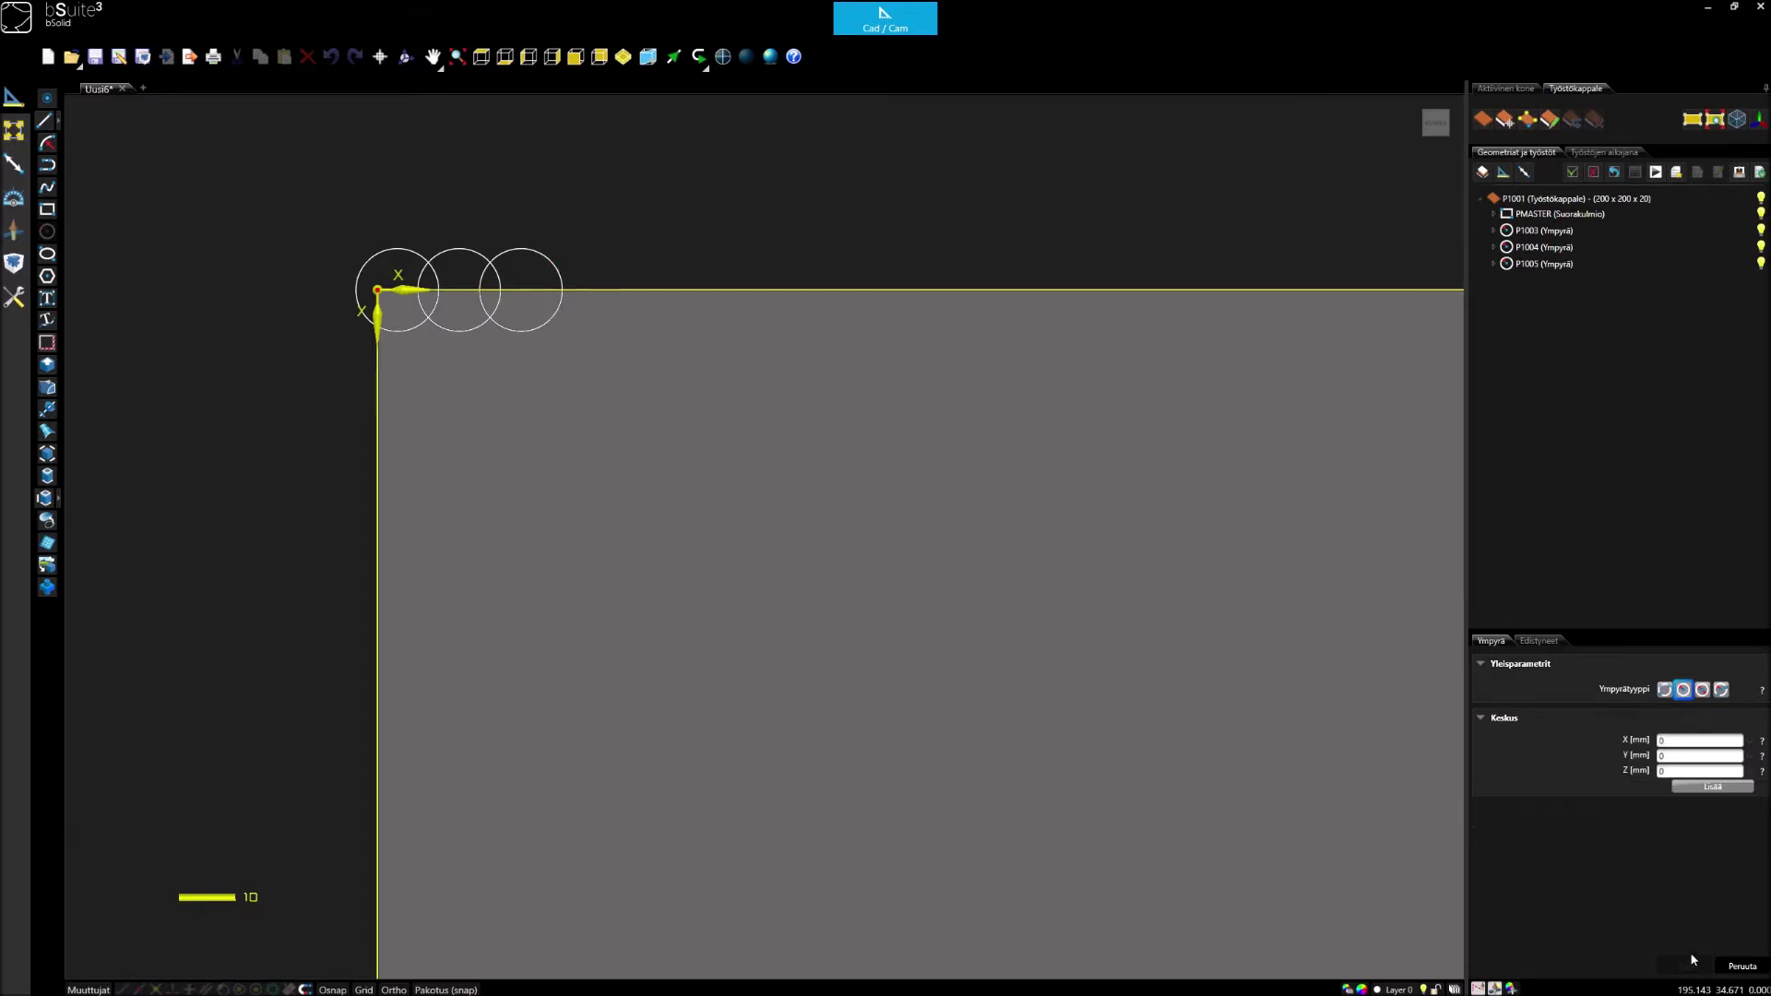
{"action": "left_click", "coordinate": [1742, 964]}
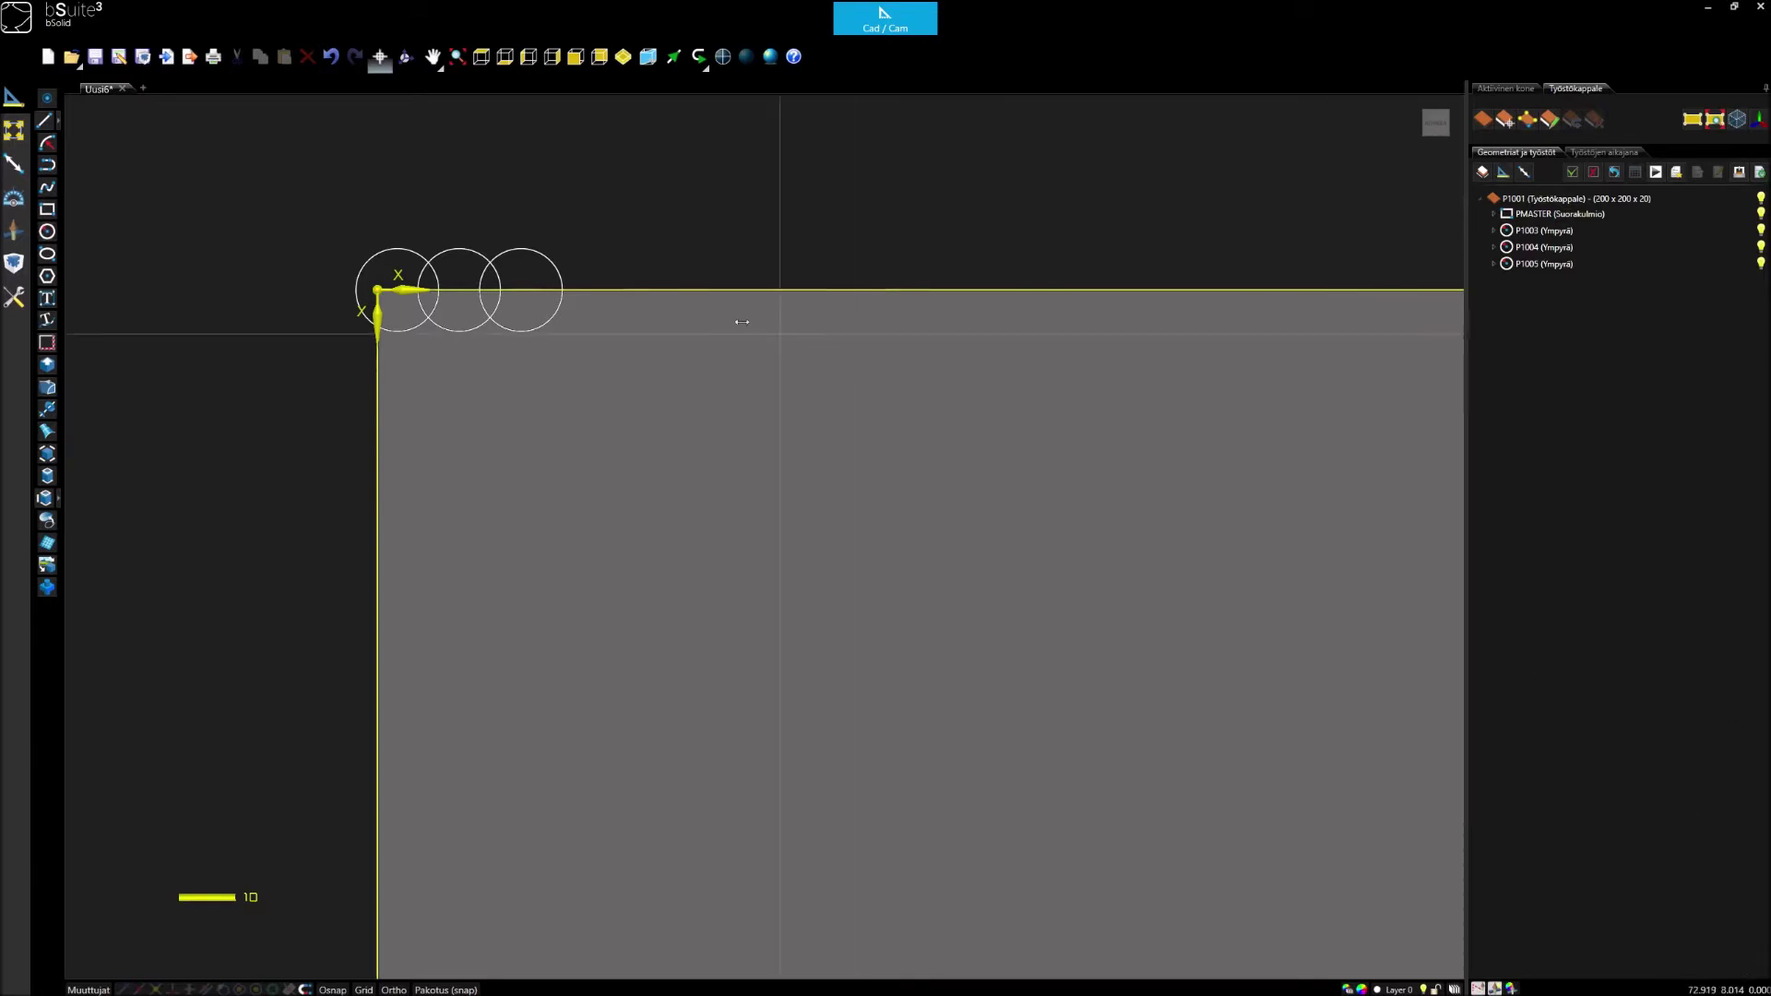
Step: Draw a vertical line through the workpiece origin from X 0, Y -10 to X 0, Y 10
{"action": "left_click", "coordinate": [44, 120]}
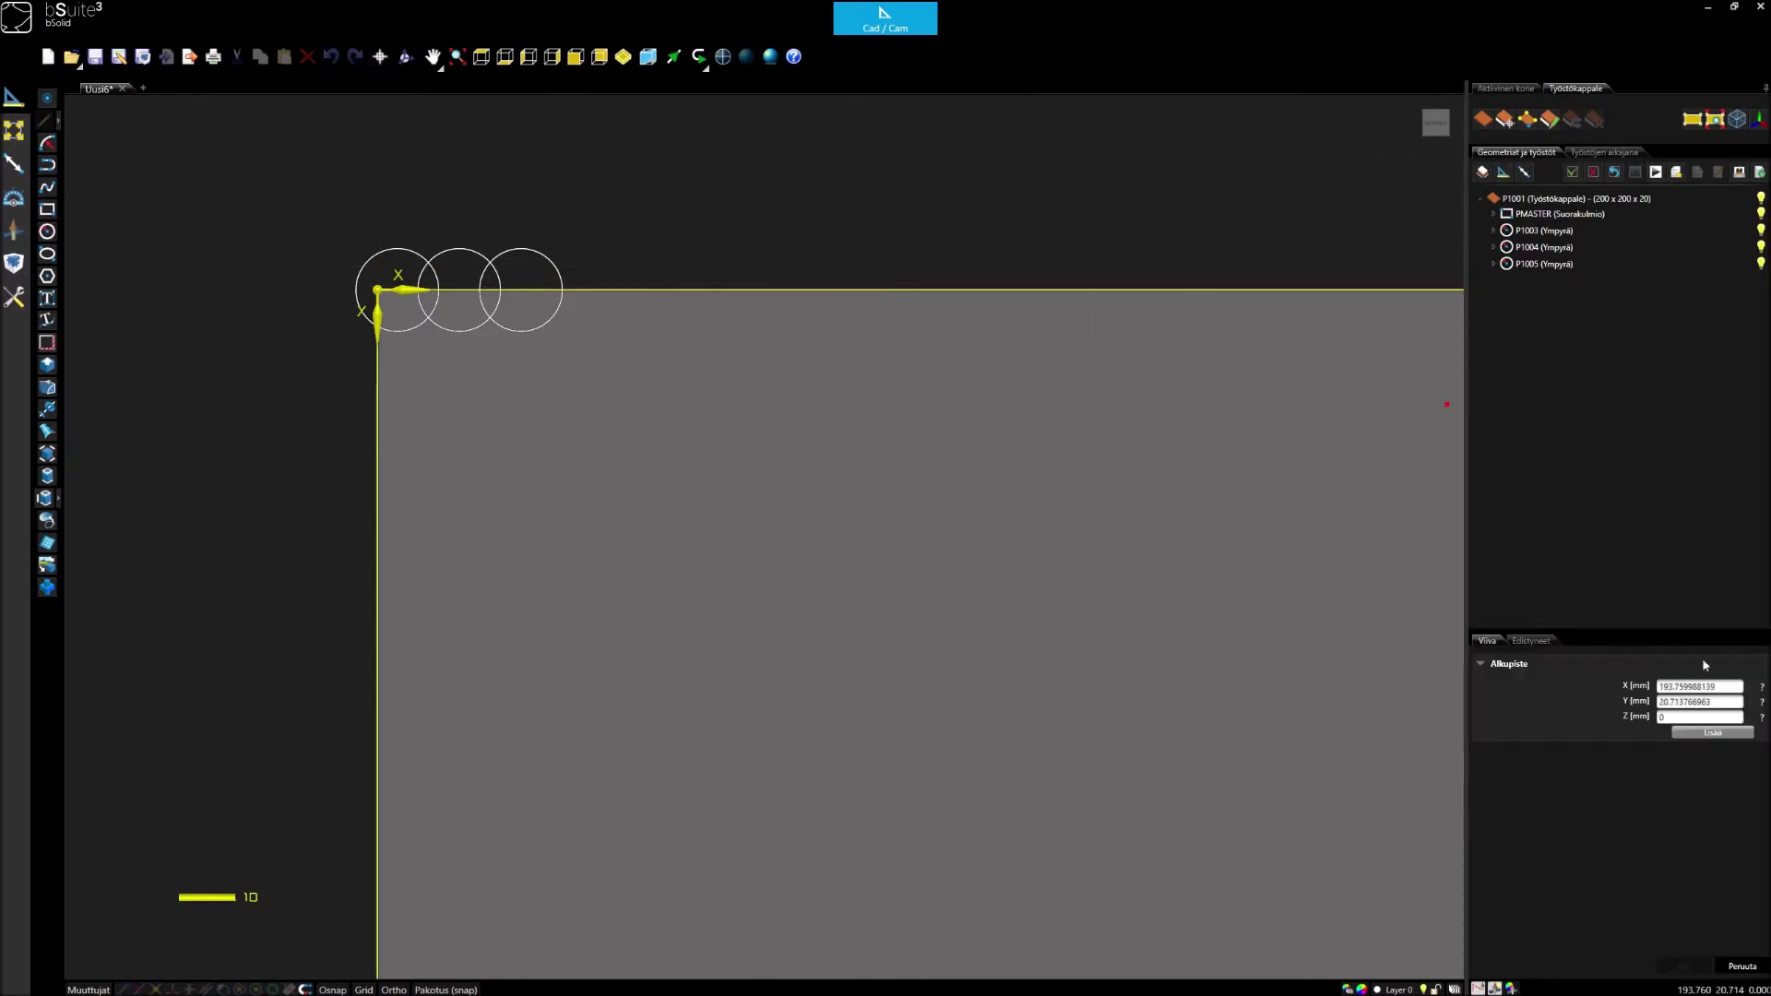
{"action": "double_click", "coordinate": [1735, 686]}
{"action": "type", "text": "0"}
{"action": "key", "text": "Tab"}
{"action": "type", "text": "-10"}
{"action": "left_click", "coordinate": [1705, 732]}
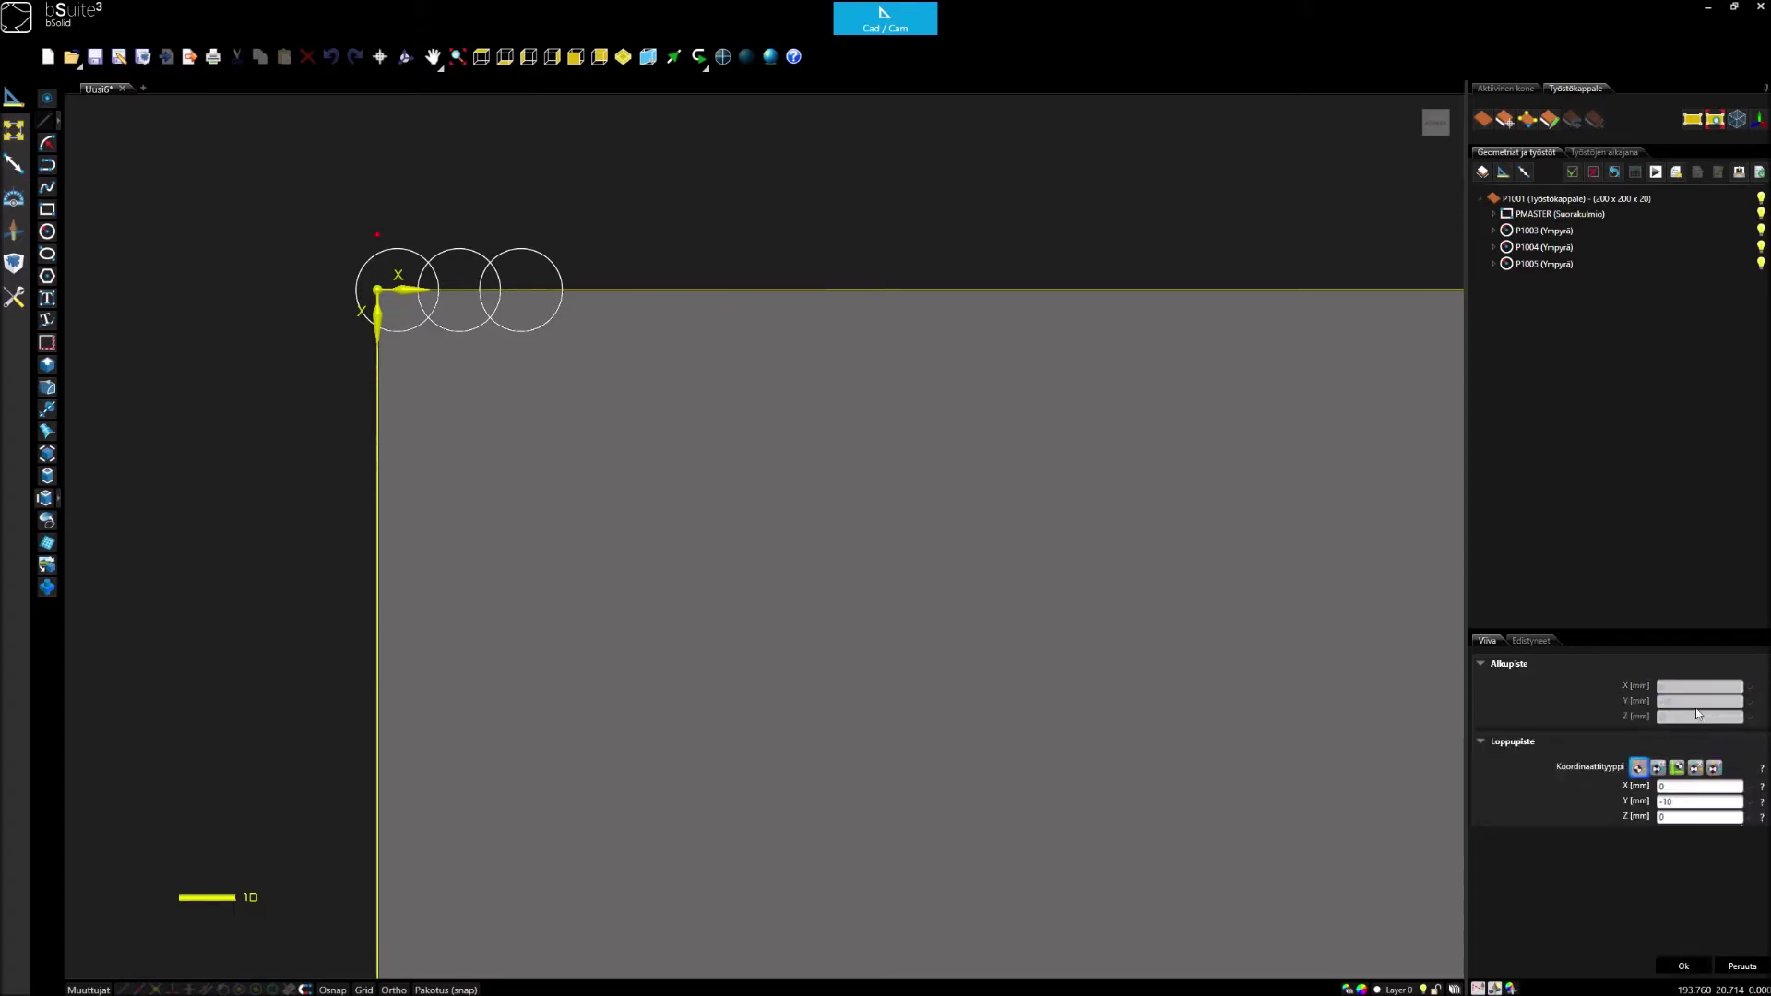
{"action": "double_click", "coordinate": [1682, 802]}
{"action": "type", "text": "10"}
{"action": "left_click", "coordinate": [1681, 966]}
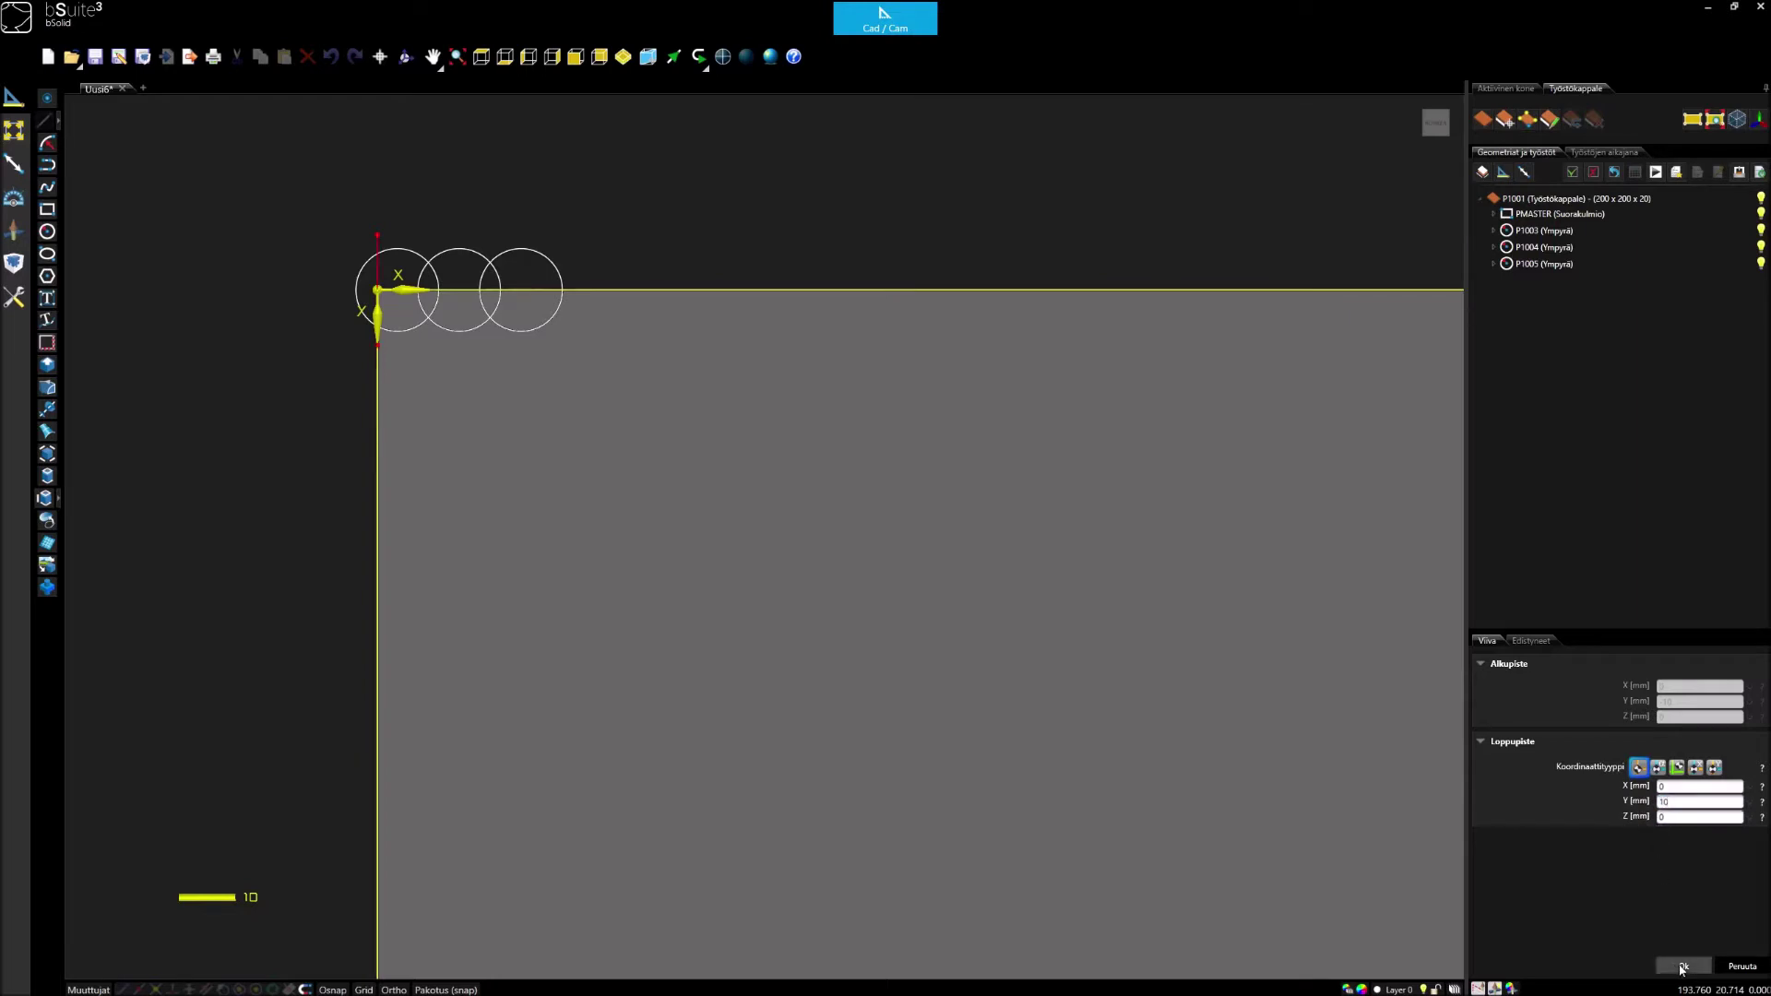
{"action": "left_click", "coordinate": [1743, 966]}
Step: Trim off the part of the first circle that lies outside the vertical line at the workpiece edge
{"action": "left_click_drag", "start_coordinate": [317, 190], "coordinate": [621, 397]}
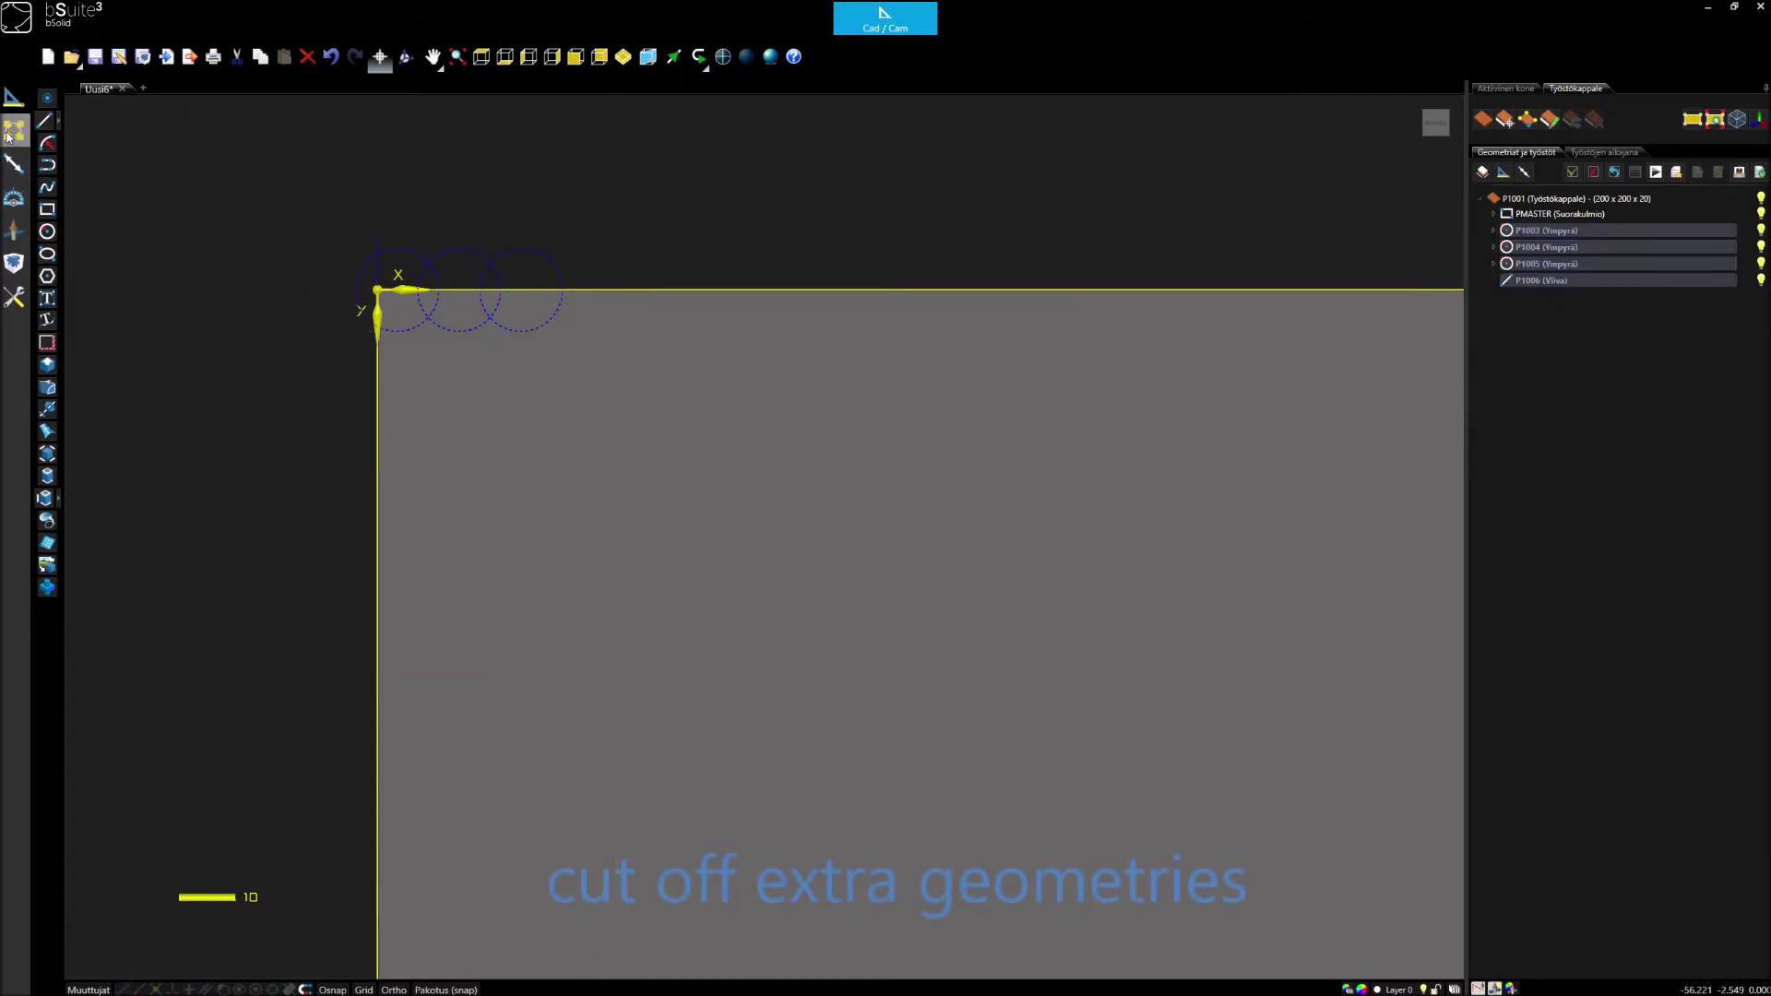
{"action": "left_click", "coordinate": [16, 202]}
{"action": "left_click", "coordinate": [43, 431]}
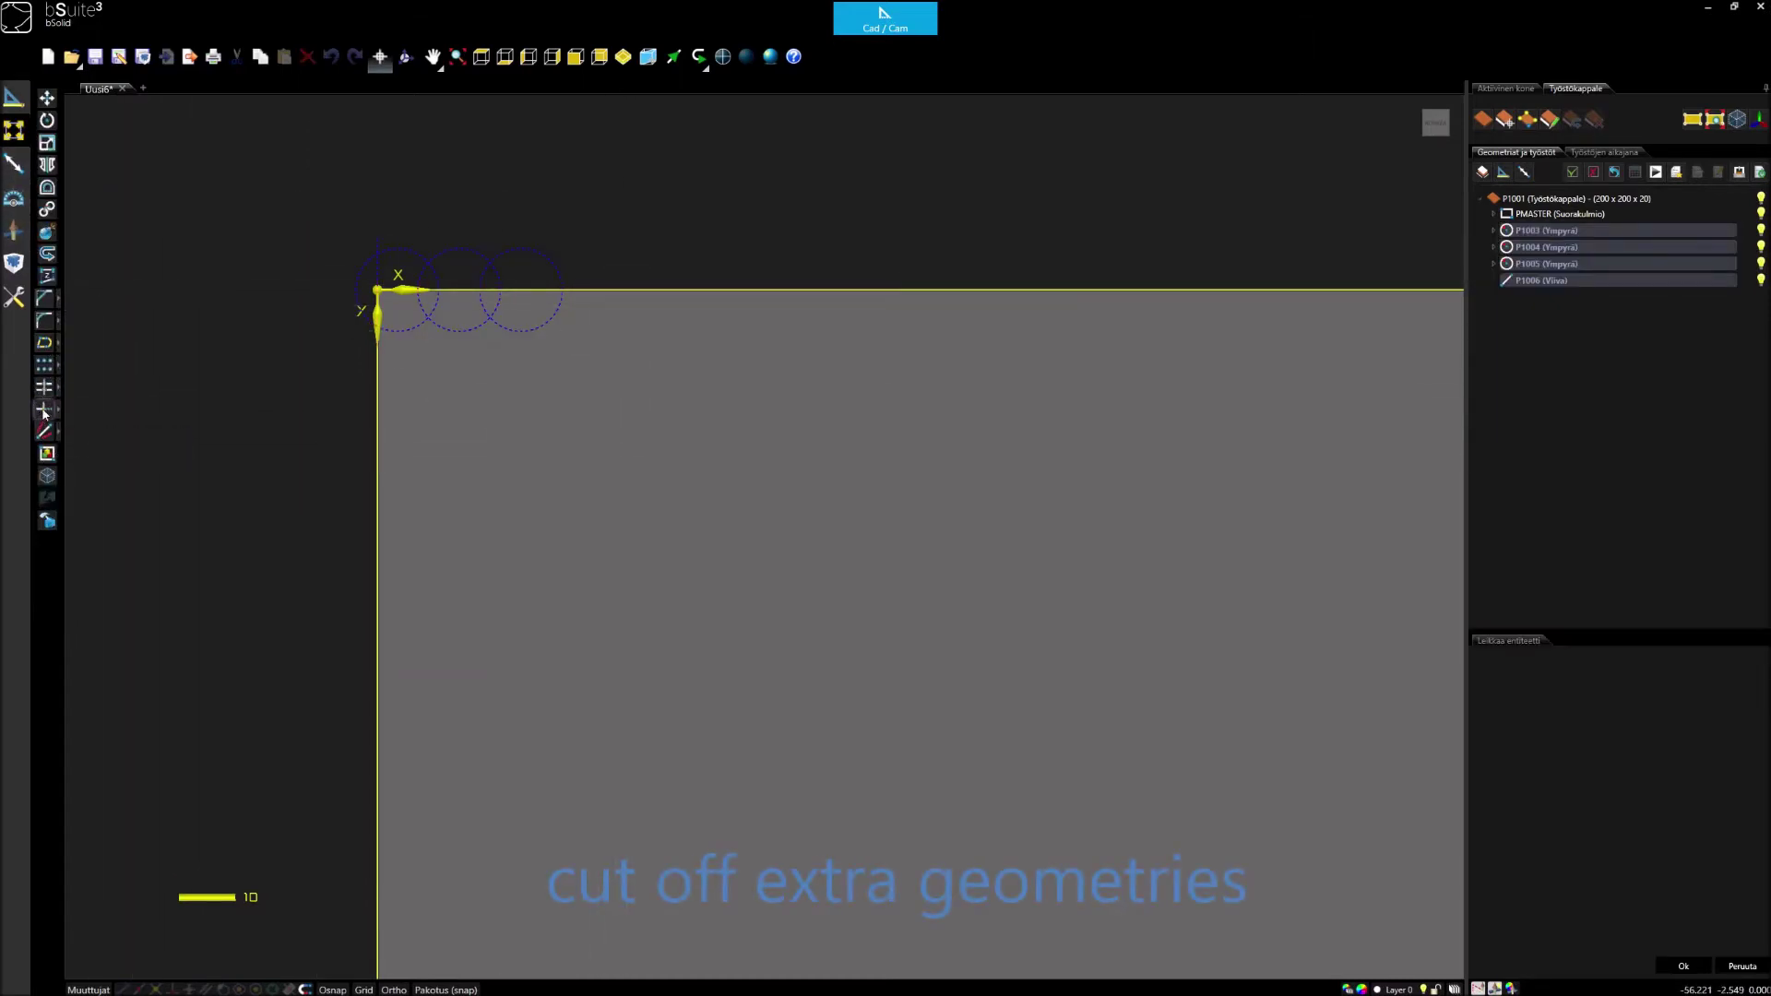
{"action": "left_click", "coordinate": [365, 297]}
{"action": "scroll", "coordinate": [370, 282], "scroll_direction": "up", "scroll_amount": 5}
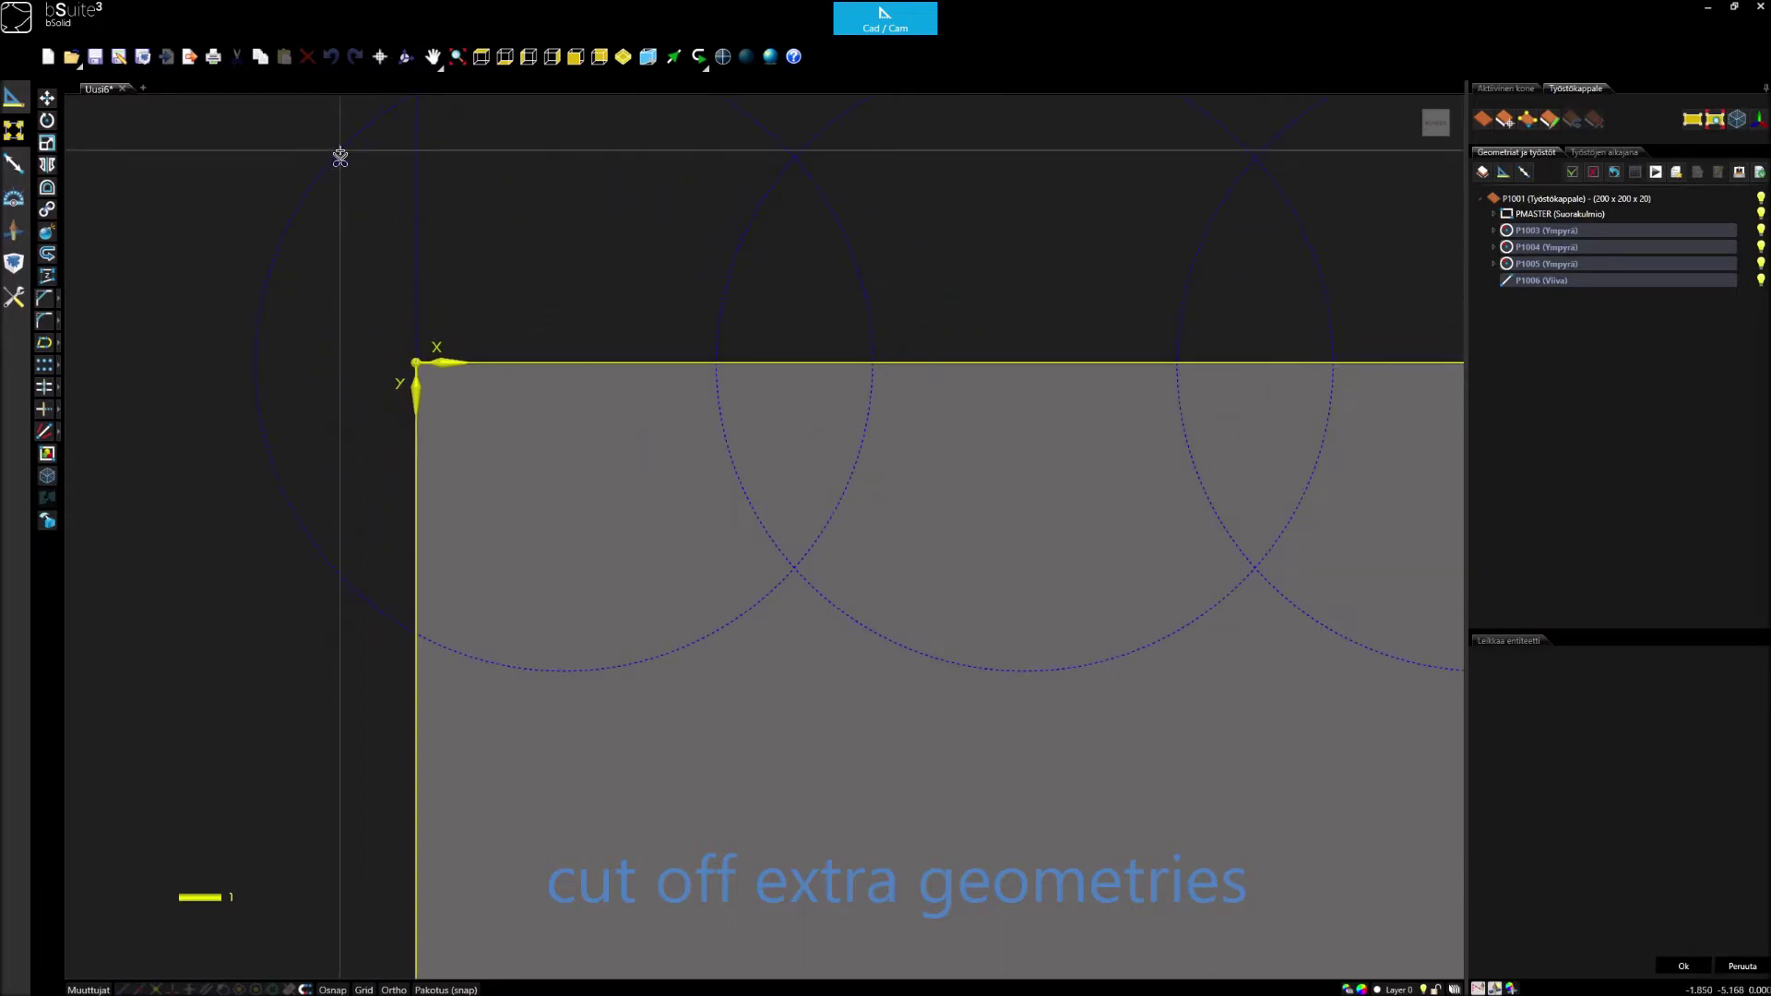
{"action": "left_click", "coordinate": [381, 612]}
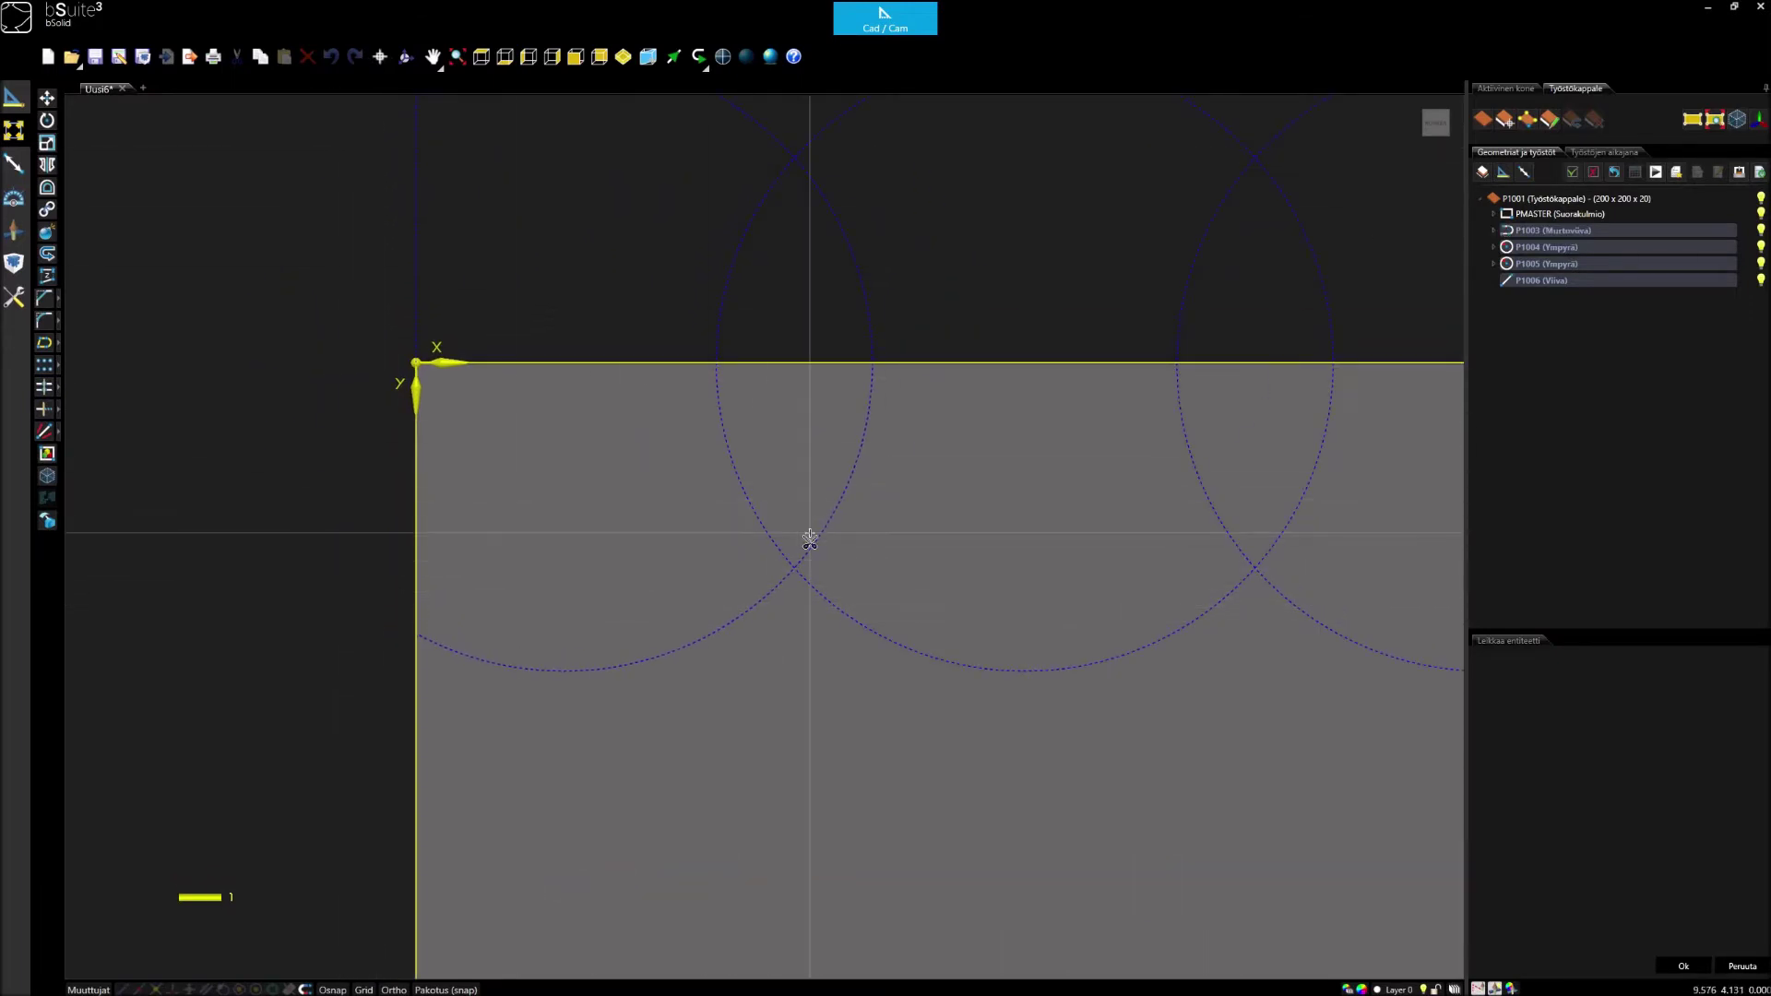
Step: Trim away the overlapping inner arcs between the three circles, leaving only their outer scalloped contour
{"action": "left_click", "coordinate": [776, 546]}
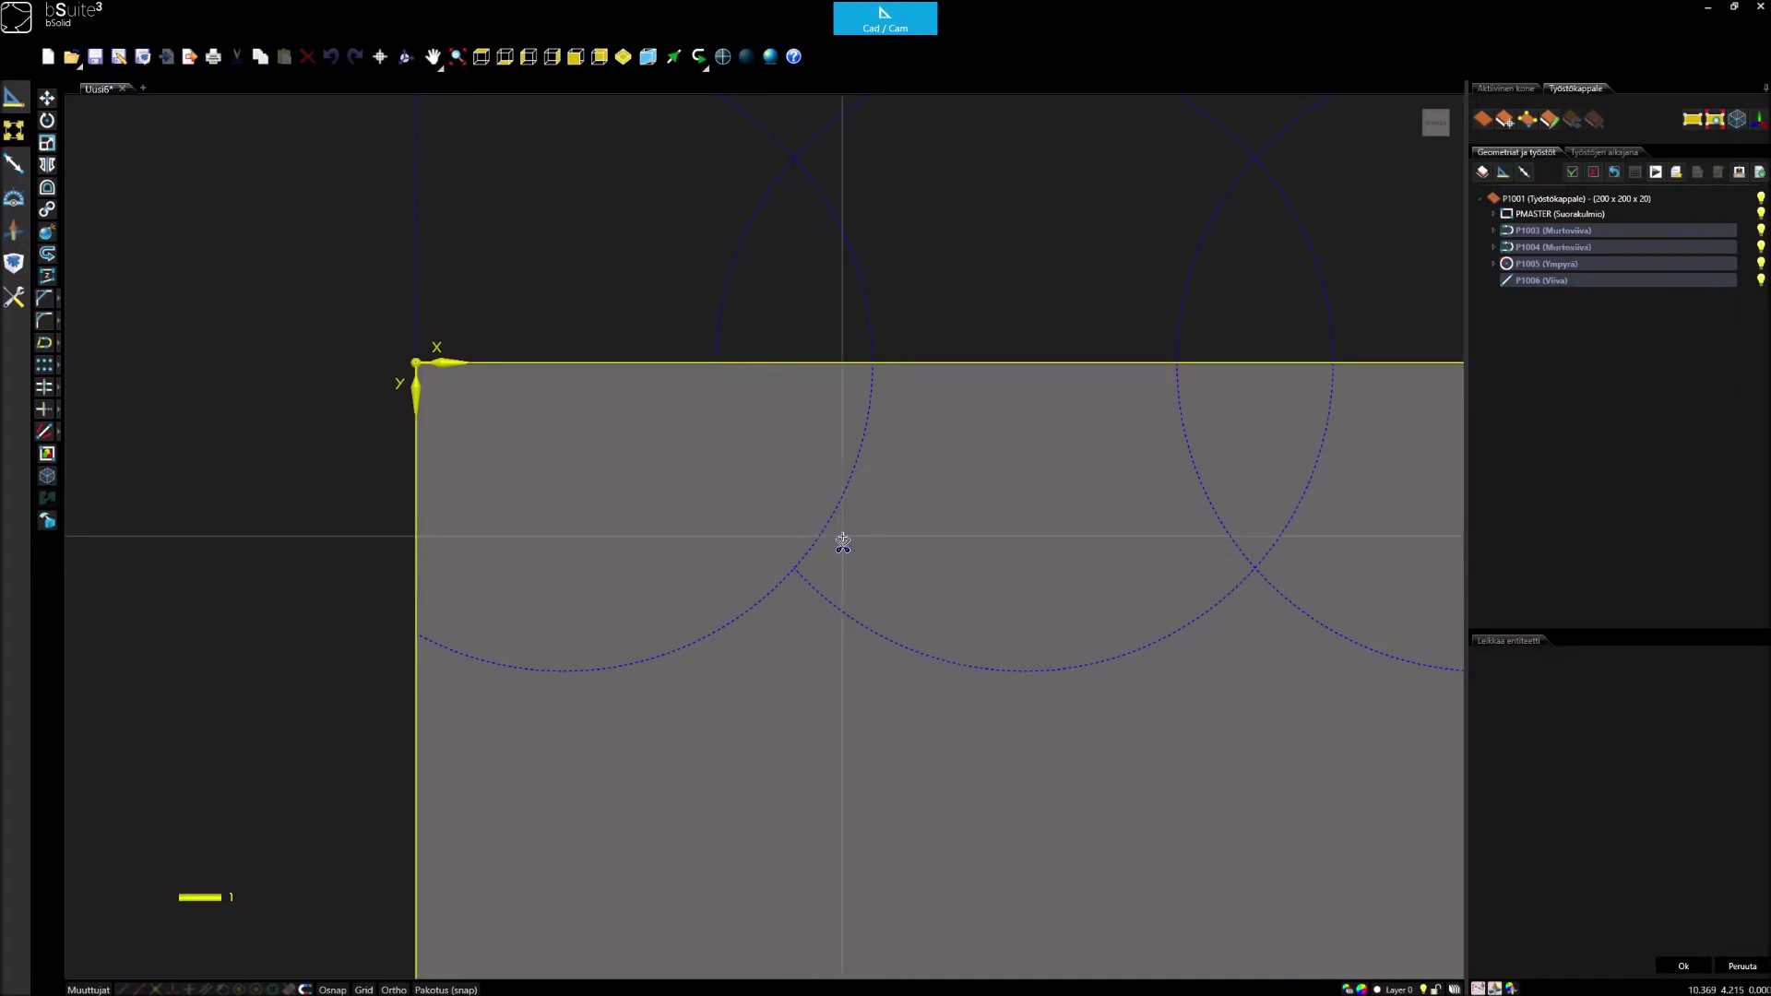
{"action": "left_click", "coordinate": [811, 551]}
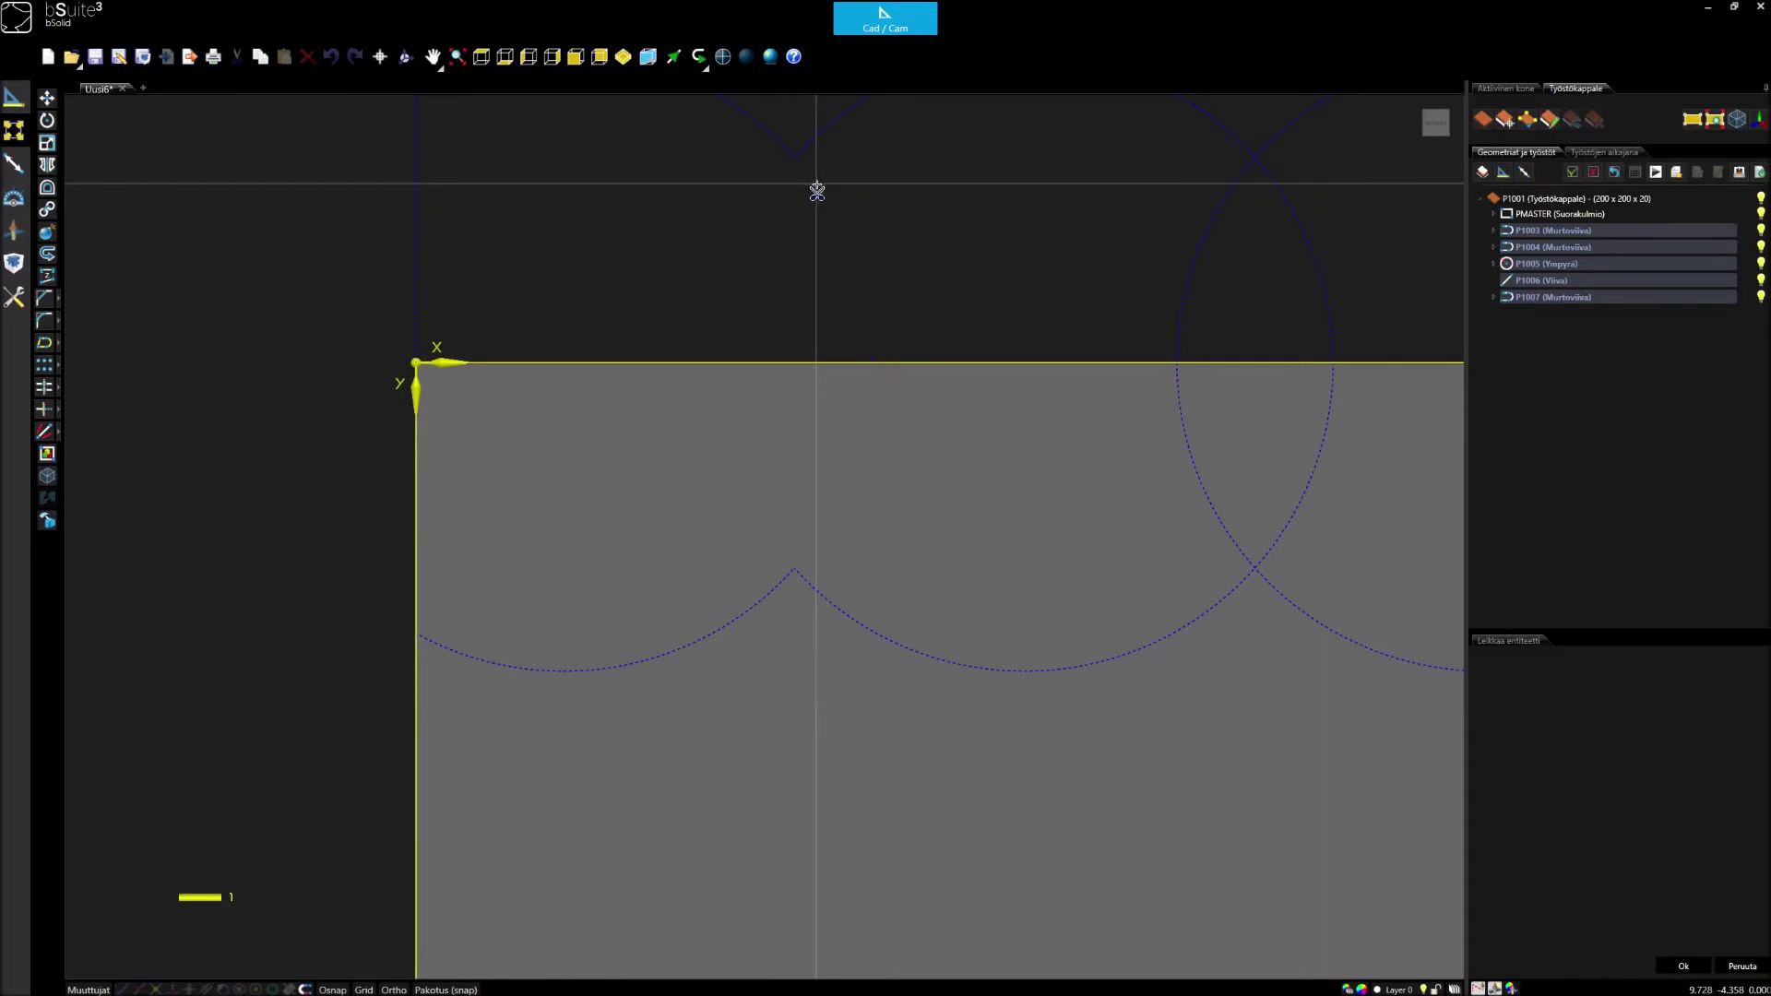
{"action": "scroll", "coordinate": [973, 354], "scroll_direction": "down", "scroll_amount": 1}
{"action": "scroll", "coordinate": [974, 354], "scroll_direction": "down", "scroll_amount": 2}
{"action": "scroll", "coordinate": [1009, 237], "scroll_direction": "up", "scroll_amount": 2}
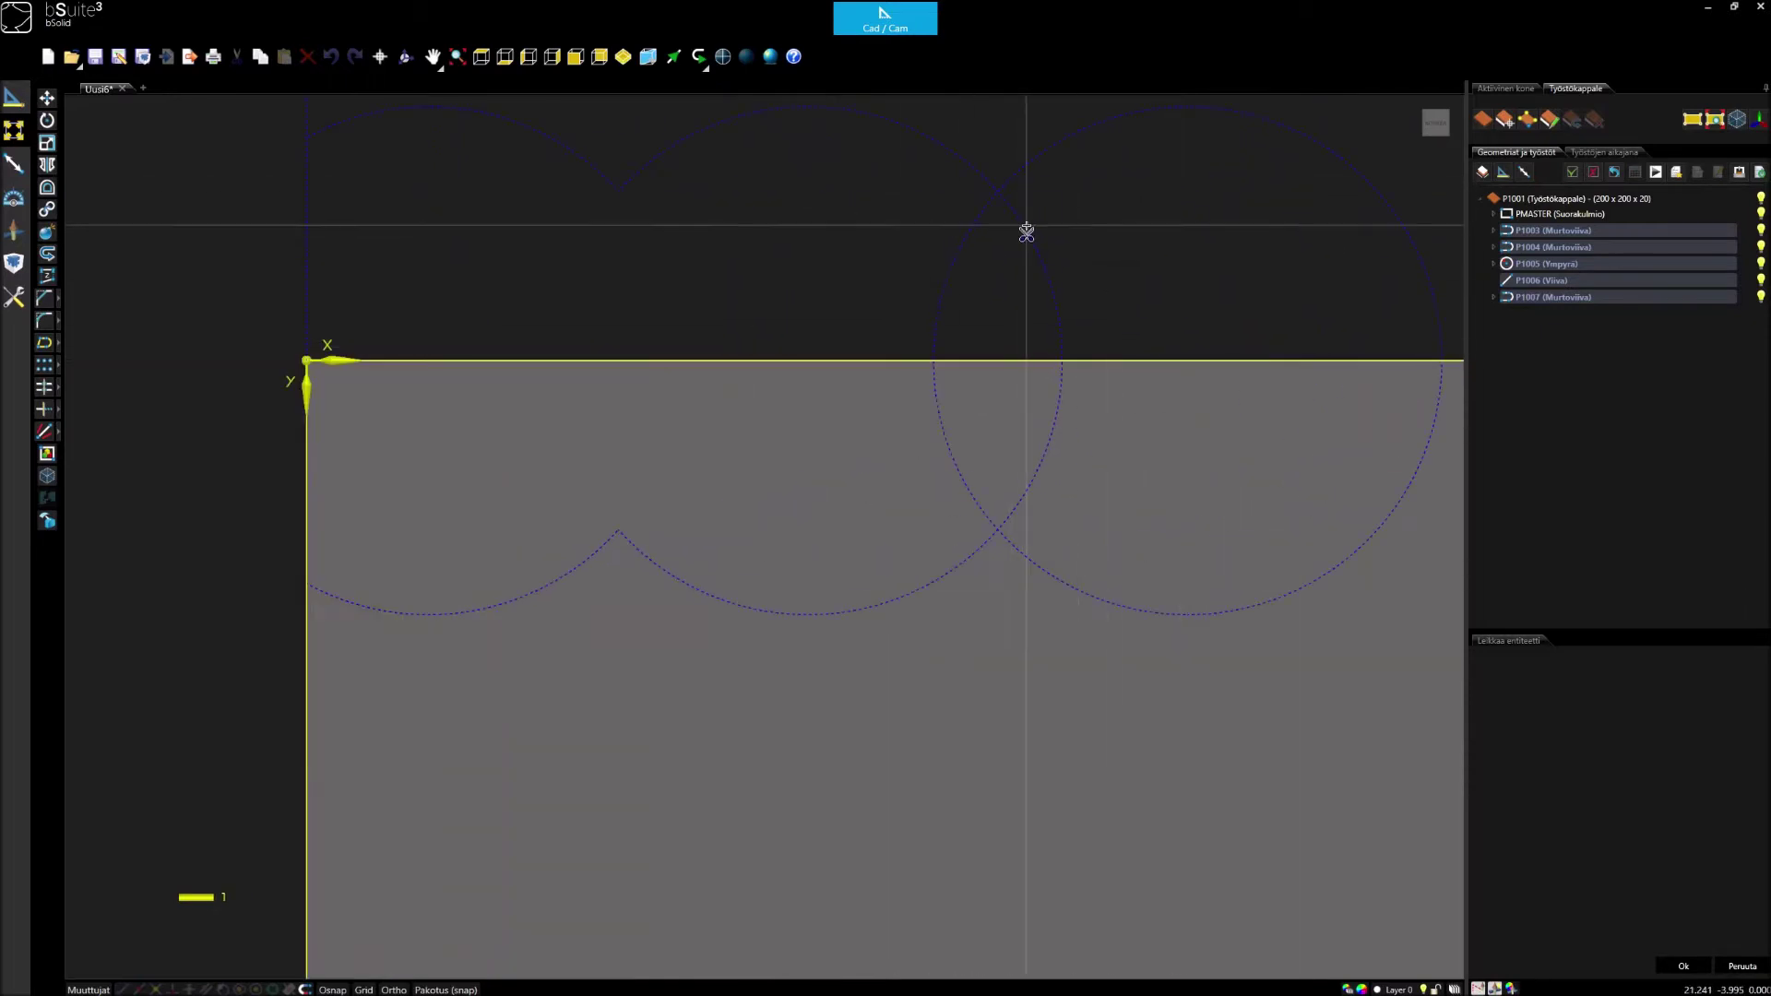
{"action": "left_click", "coordinate": [1015, 231]}
{"action": "left_click", "coordinate": [977, 230]}
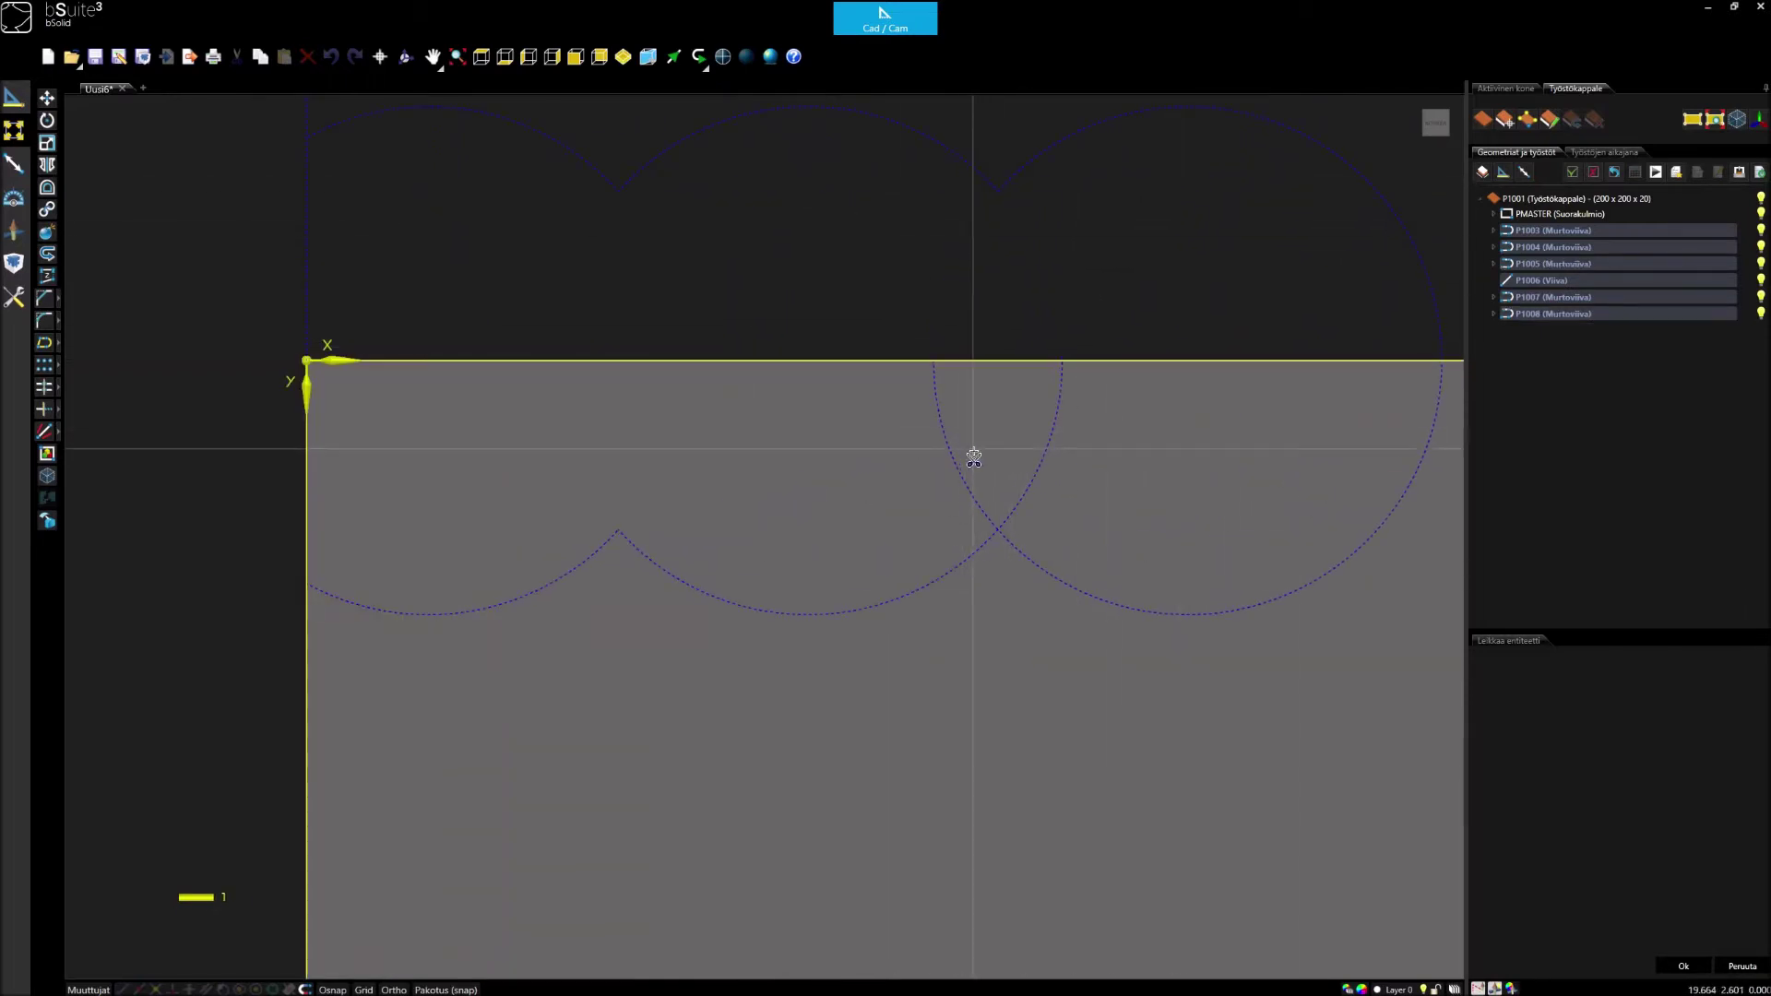
{"action": "left_click", "coordinate": [978, 495]}
{"action": "scroll", "coordinate": [1016, 511], "scroll_direction": "down", "scroll_amount": 2}
{"action": "key", "text": "Escape"}
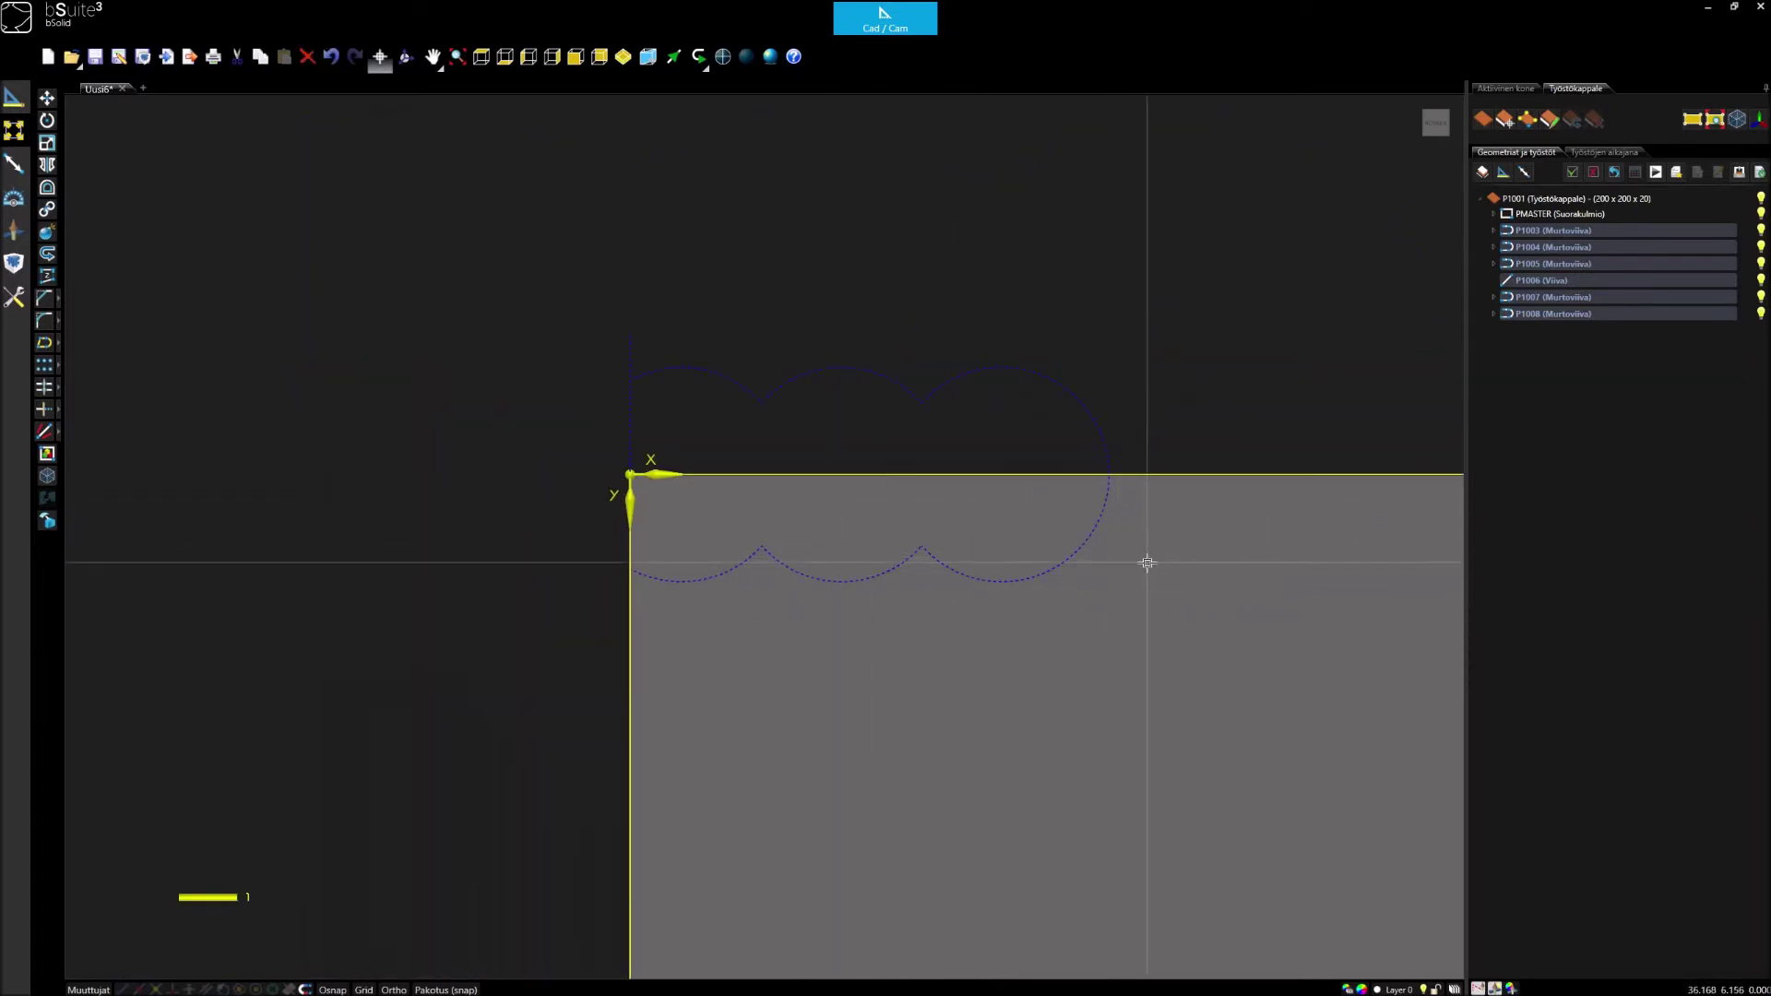
{"action": "key", "text": "Escape"}
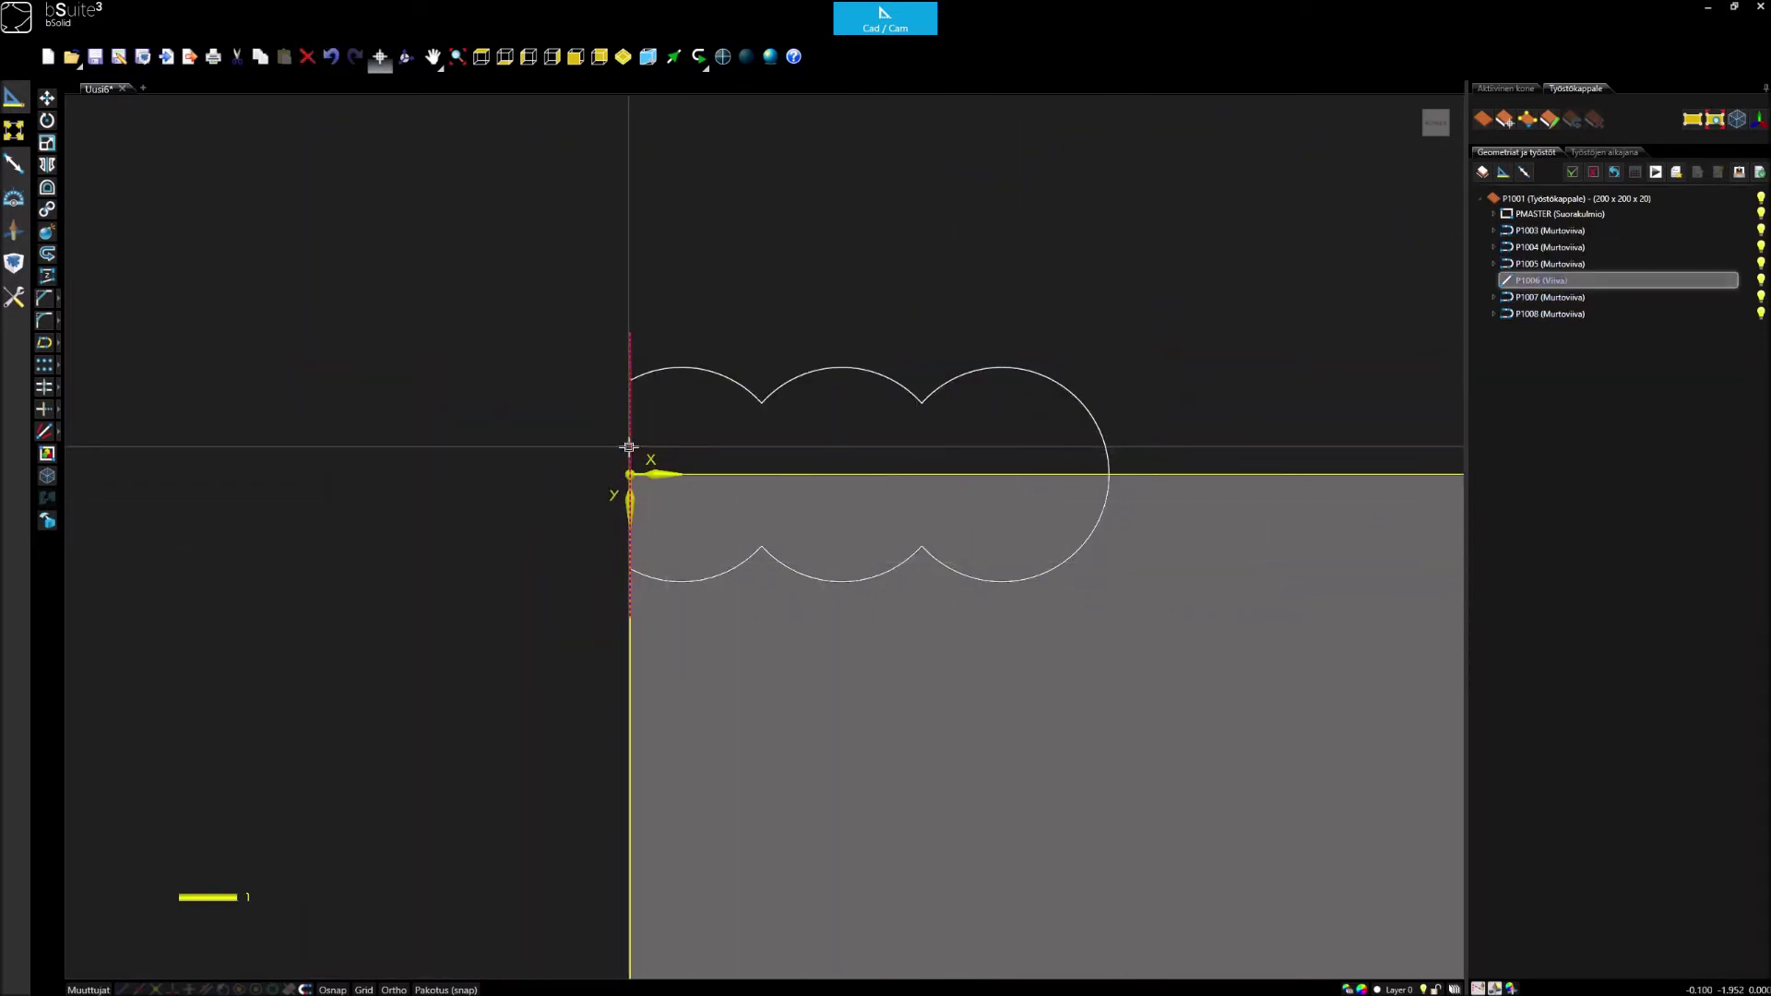
Step: Delete the vertical cutting line at X 0
{"action": "left_click", "coordinate": [628, 447]}
{"action": "key", "text": "Delete"}
{"action": "left_click", "coordinate": [907, 534]}
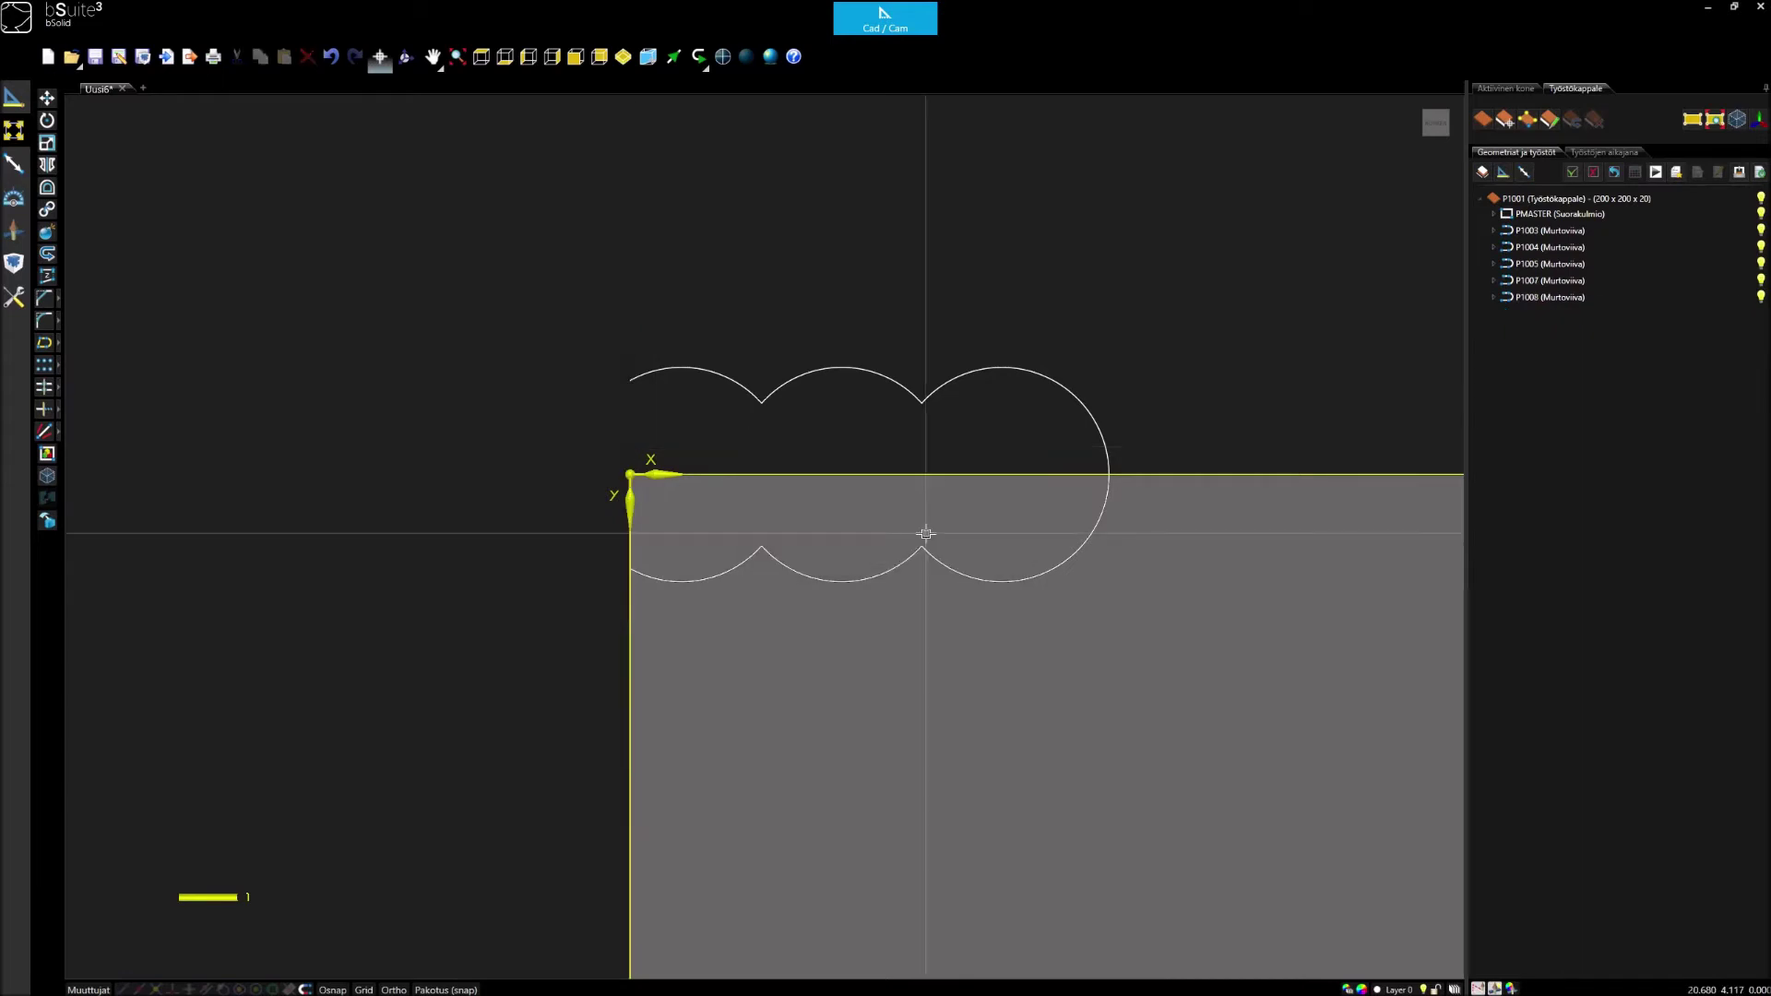
Step: Merge all the remaining arcs into a single polyline
{"action": "left_click_drag", "start_coordinate": [514, 289], "coordinate": [1150, 638]}
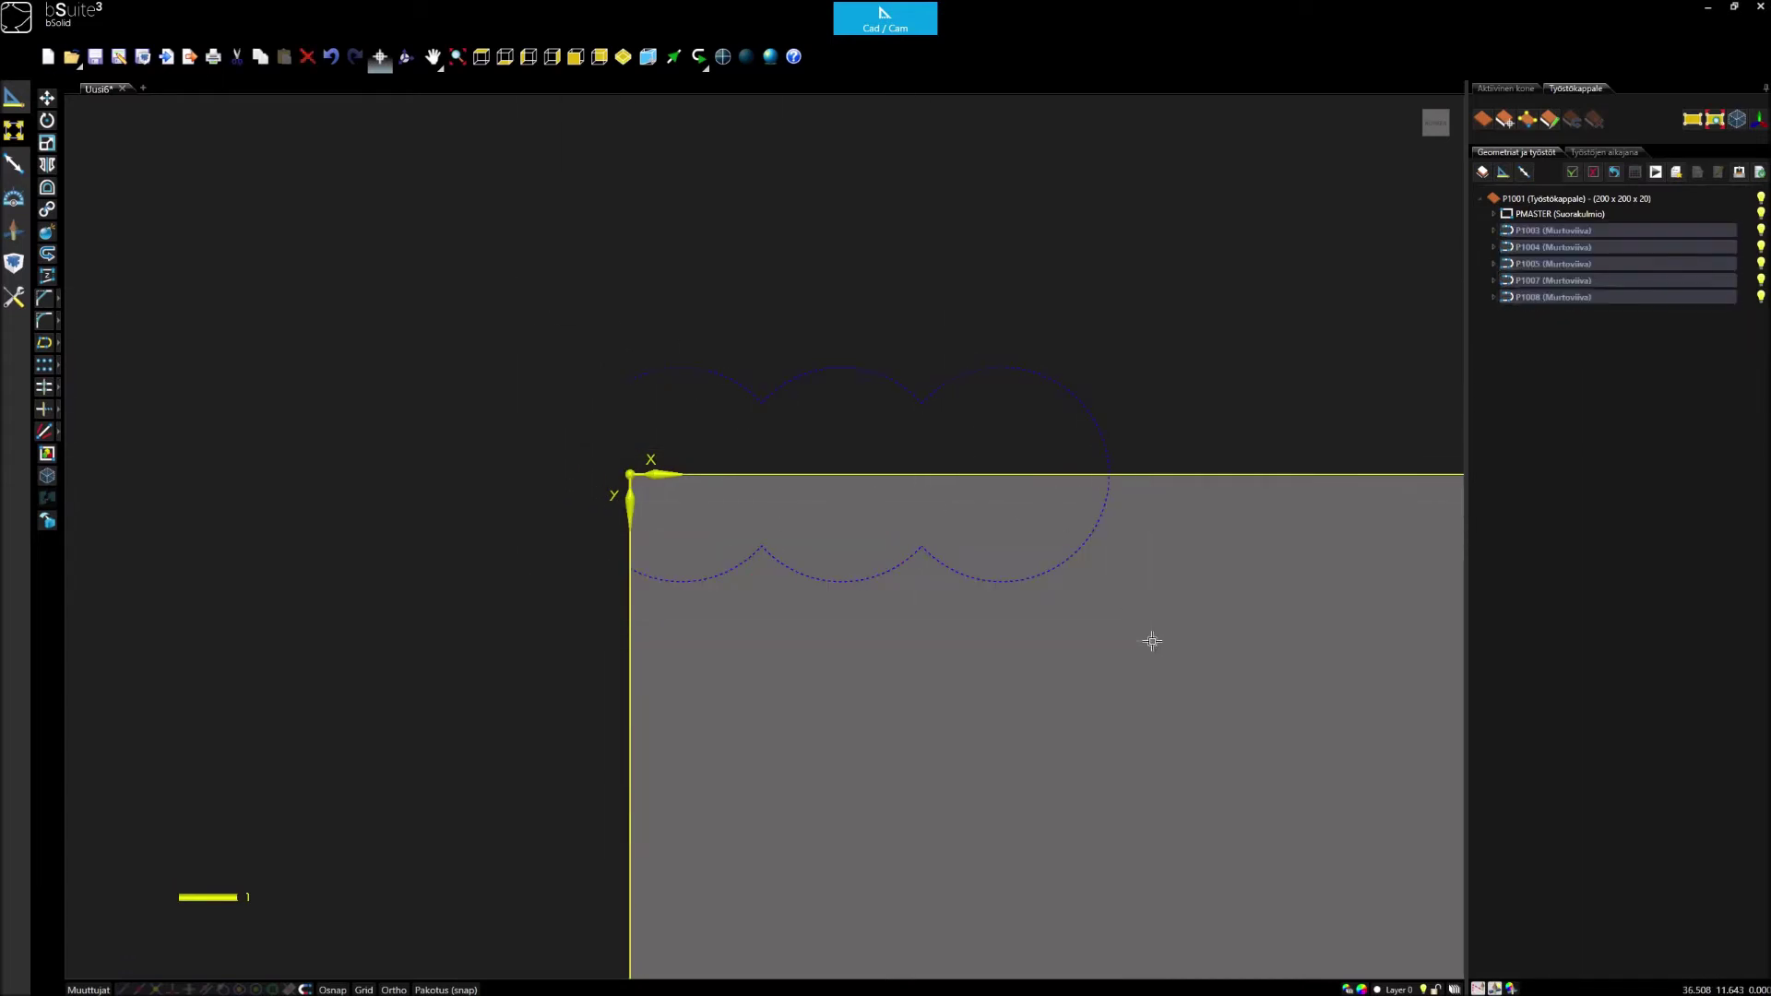
{"action": "left_click", "coordinate": [47, 209]}
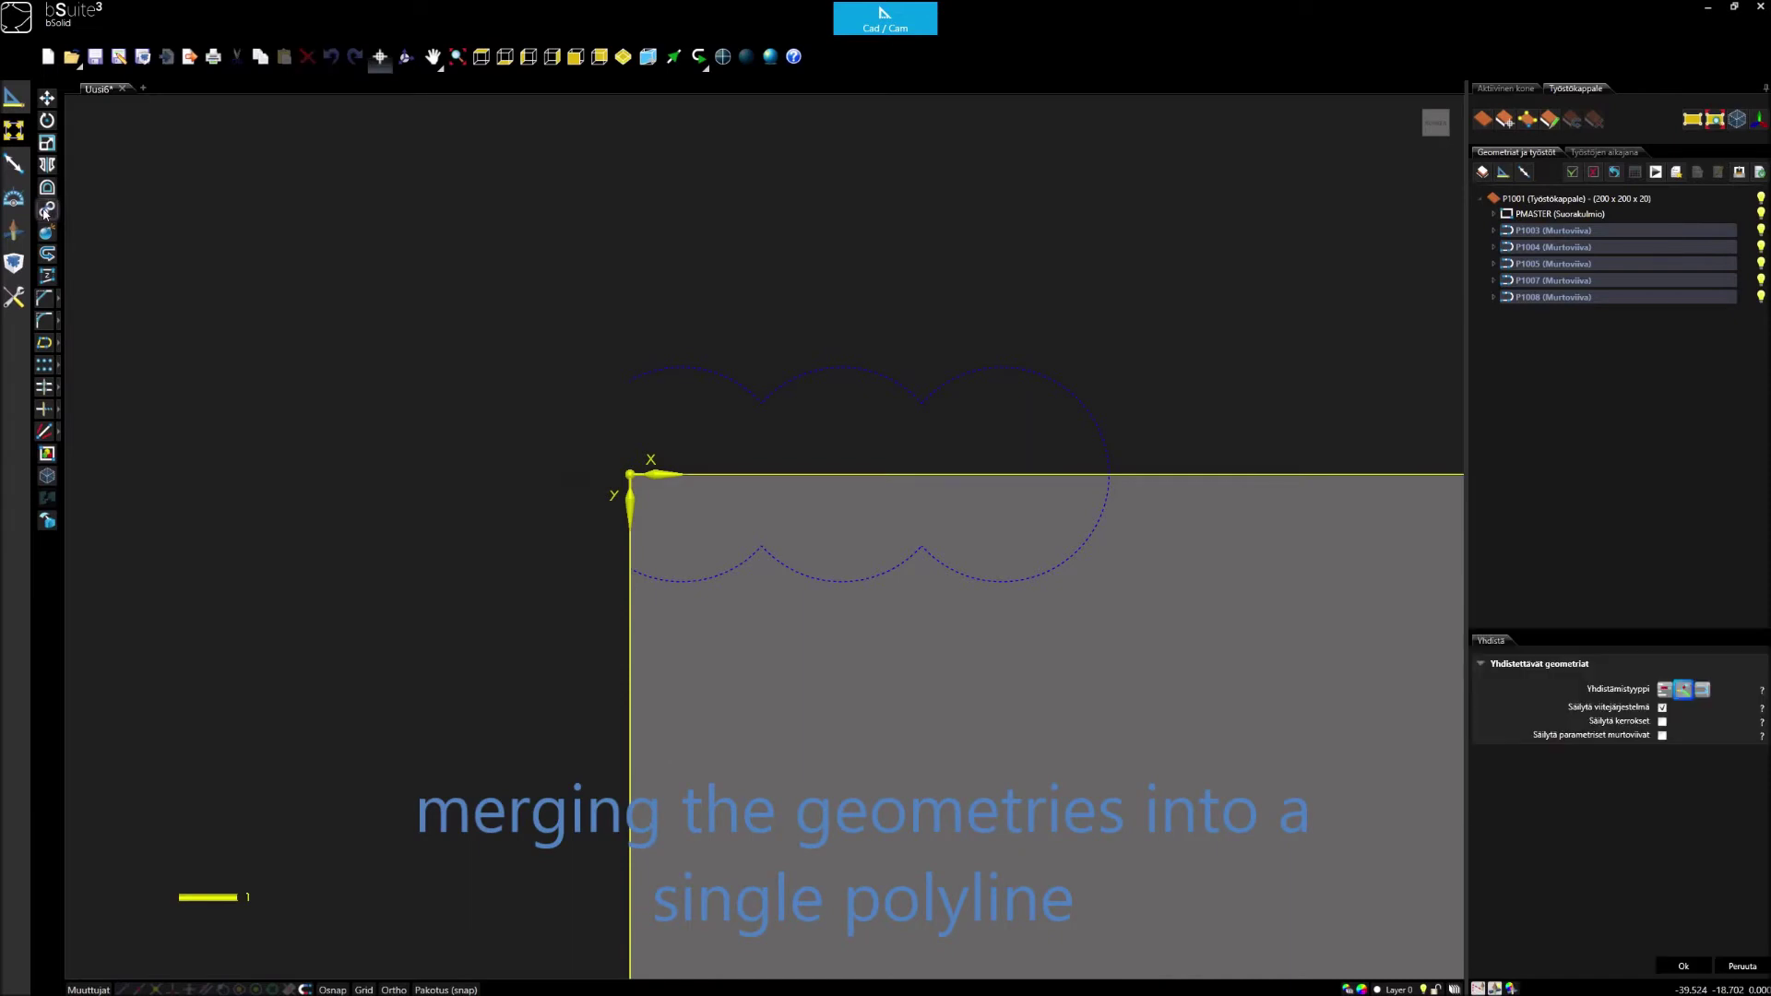
{"action": "left_click", "coordinate": [1684, 966]}
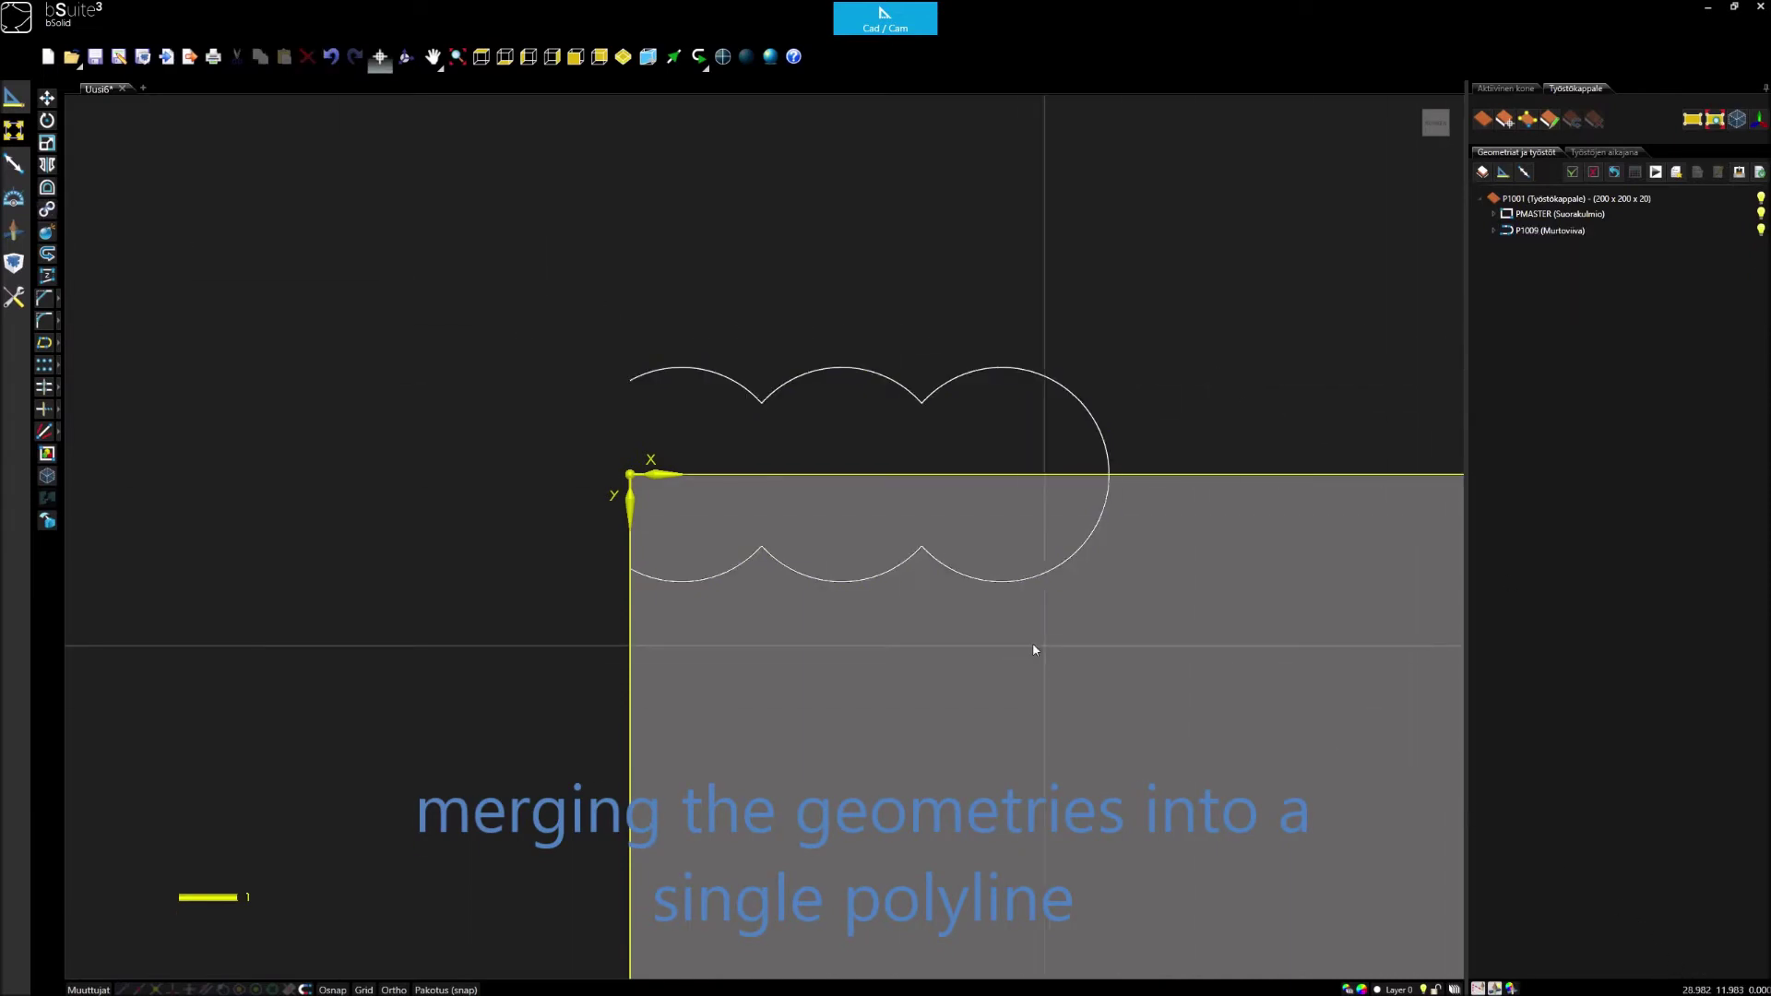
{"action": "left_click", "coordinate": [818, 576]}
{"action": "key", "text": "Escape"}
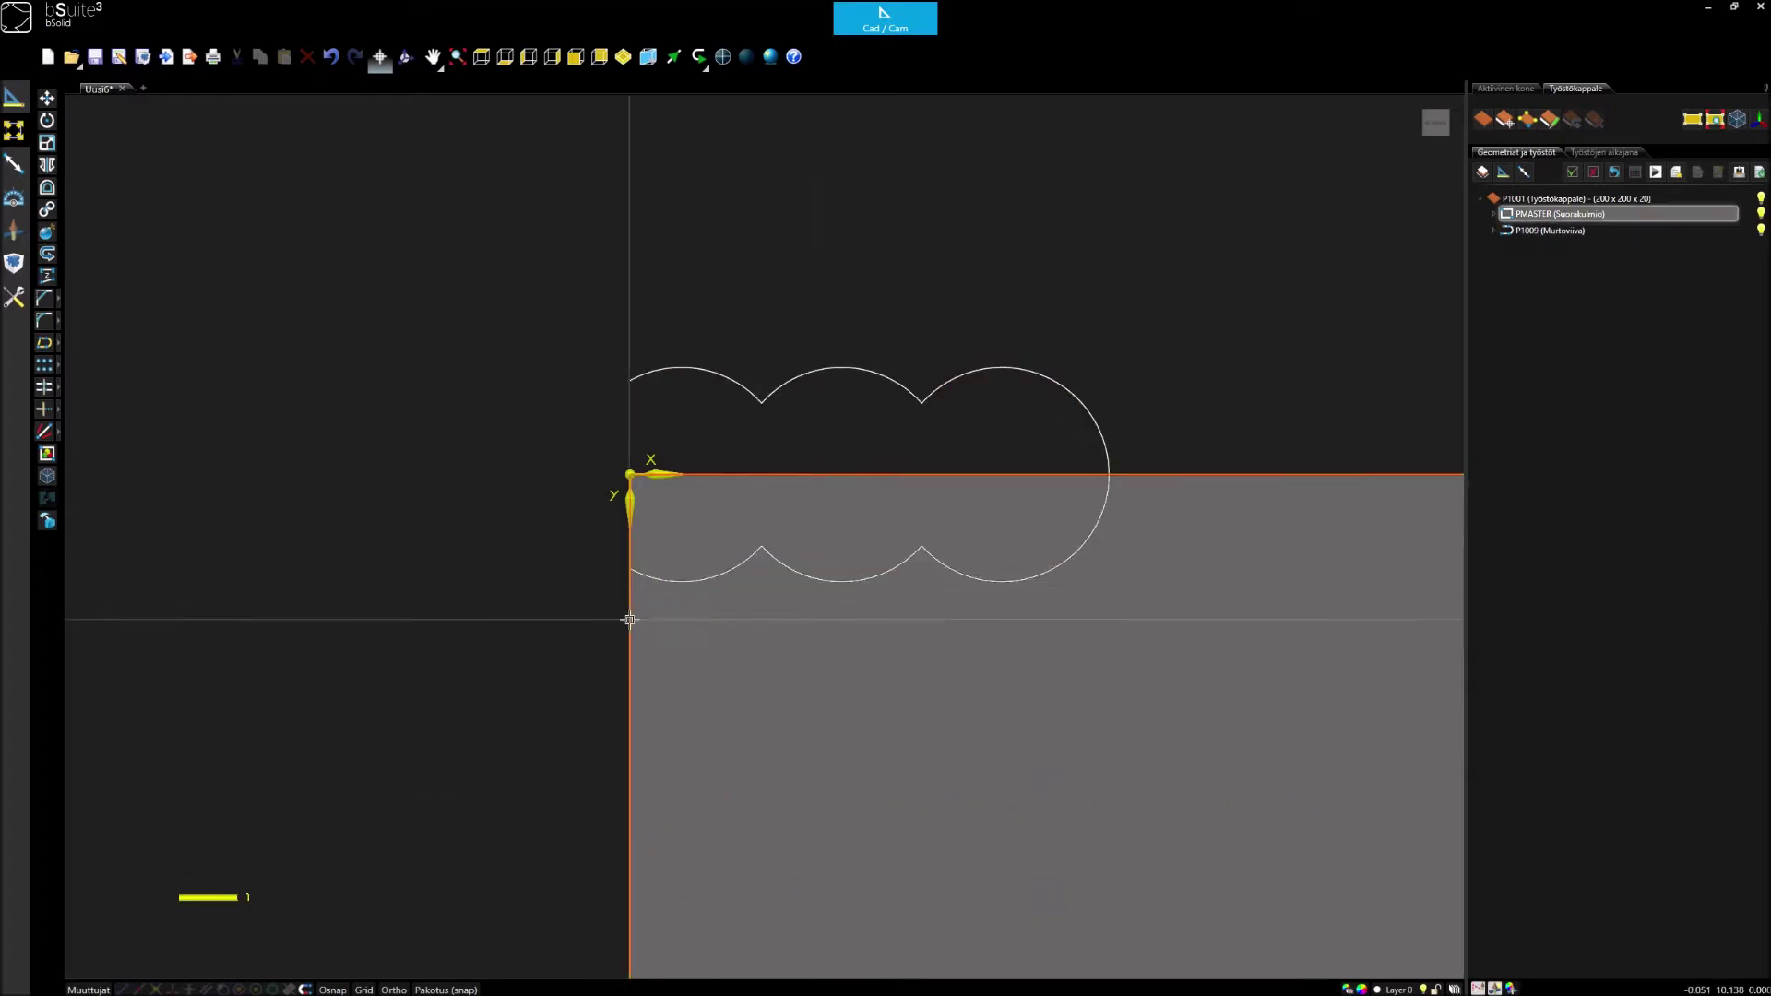
Step: Create a new document variable named DRILL in millimetres with the expression 0
{"action": "scroll", "coordinate": [827, 652], "scroll_direction": "down", "scroll_amount": 4}
{"action": "scroll", "coordinate": [849, 653], "scroll_direction": "up", "scroll_amount": 4}
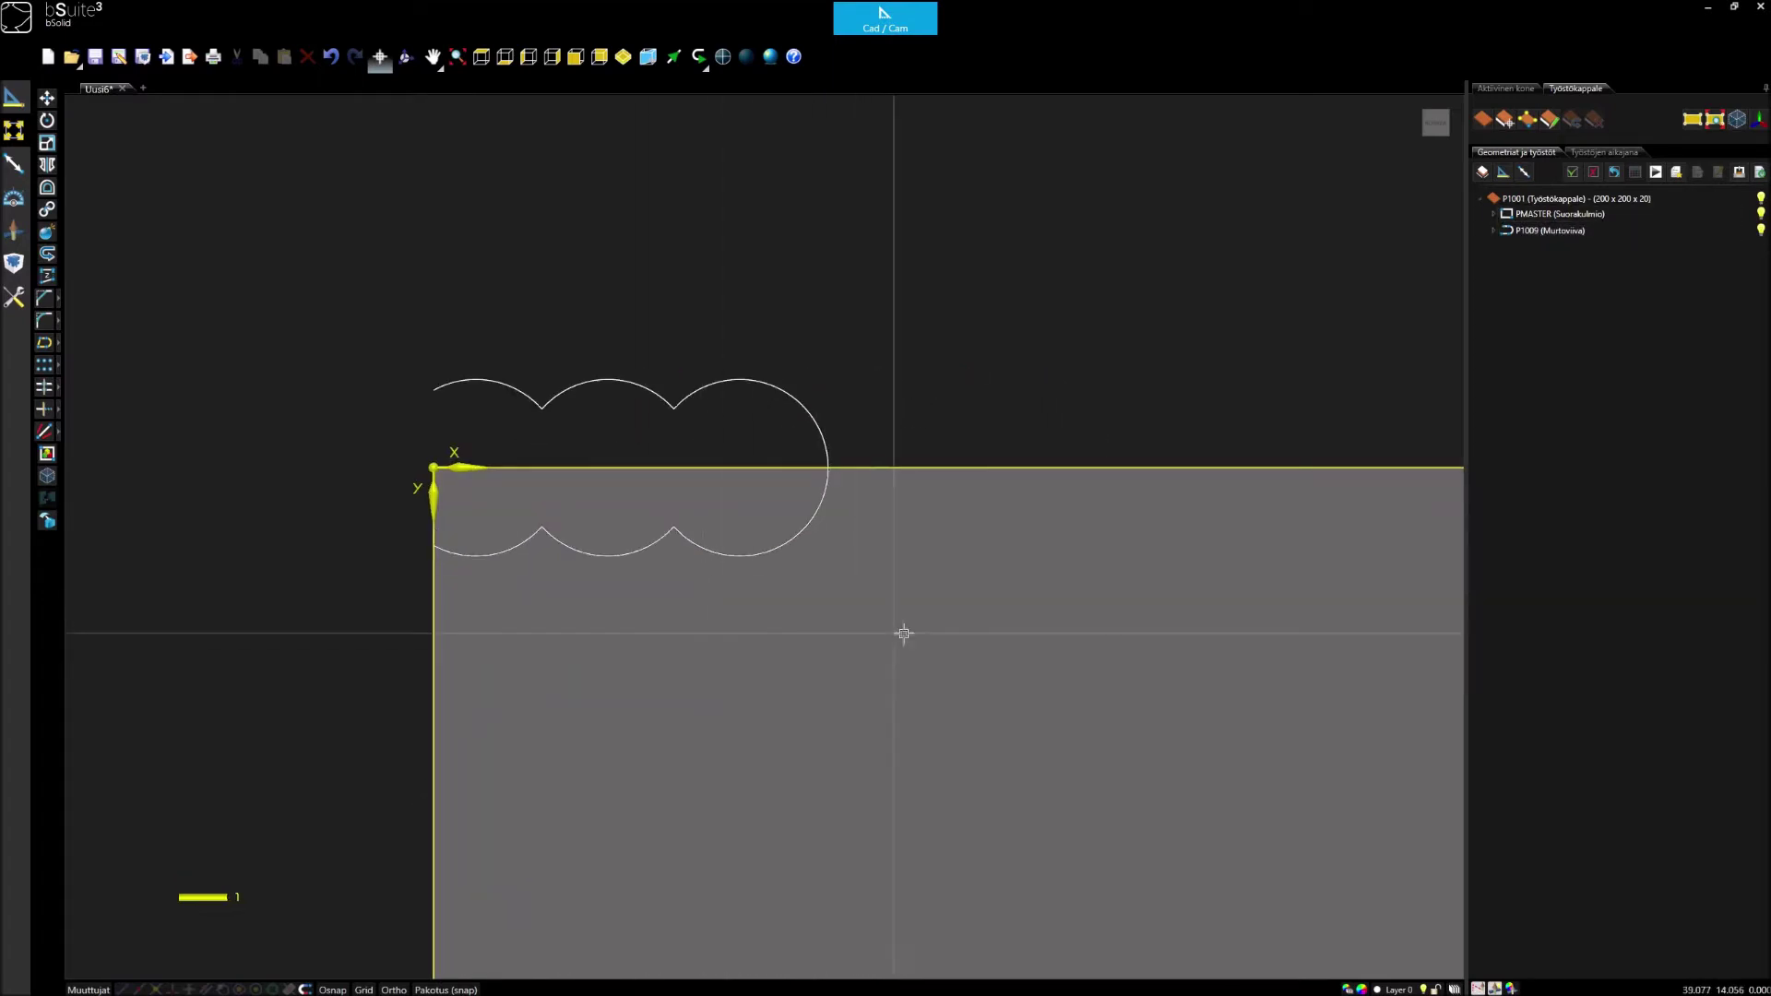
{"action": "left_click", "coordinate": [9, 231]}
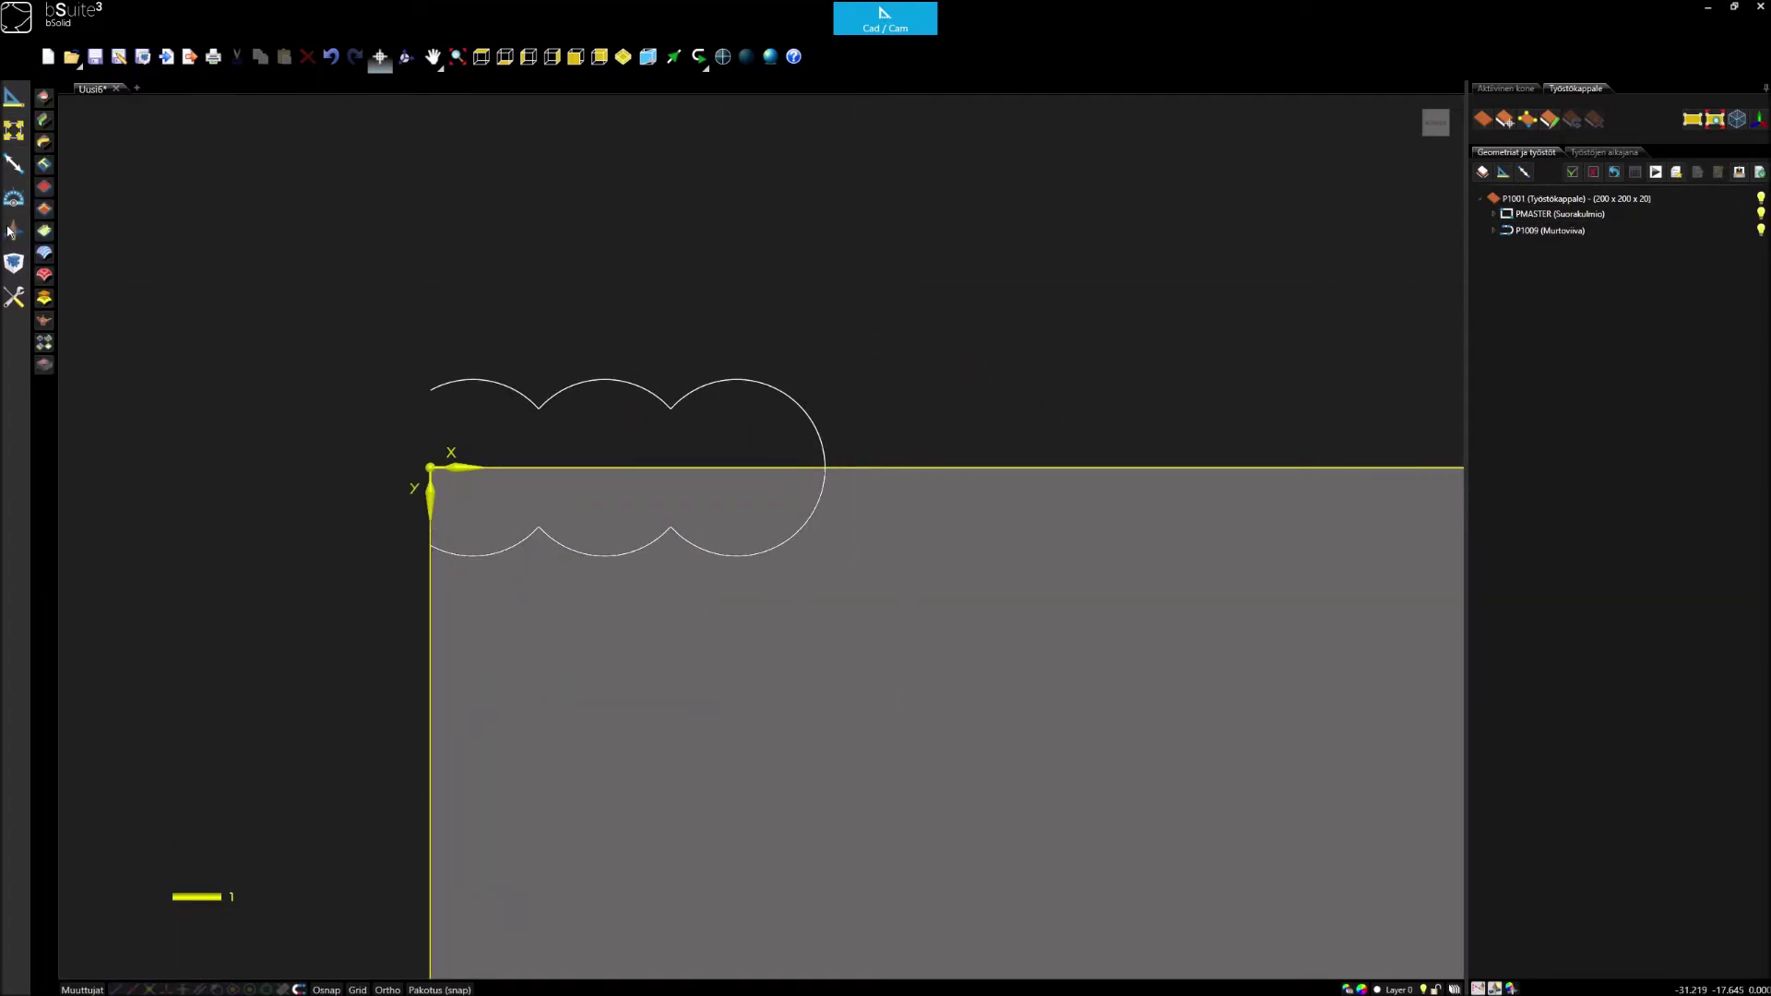
{"action": "left_click", "coordinate": [82, 990]}
{"action": "left_click", "coordinate": [68, 697]}
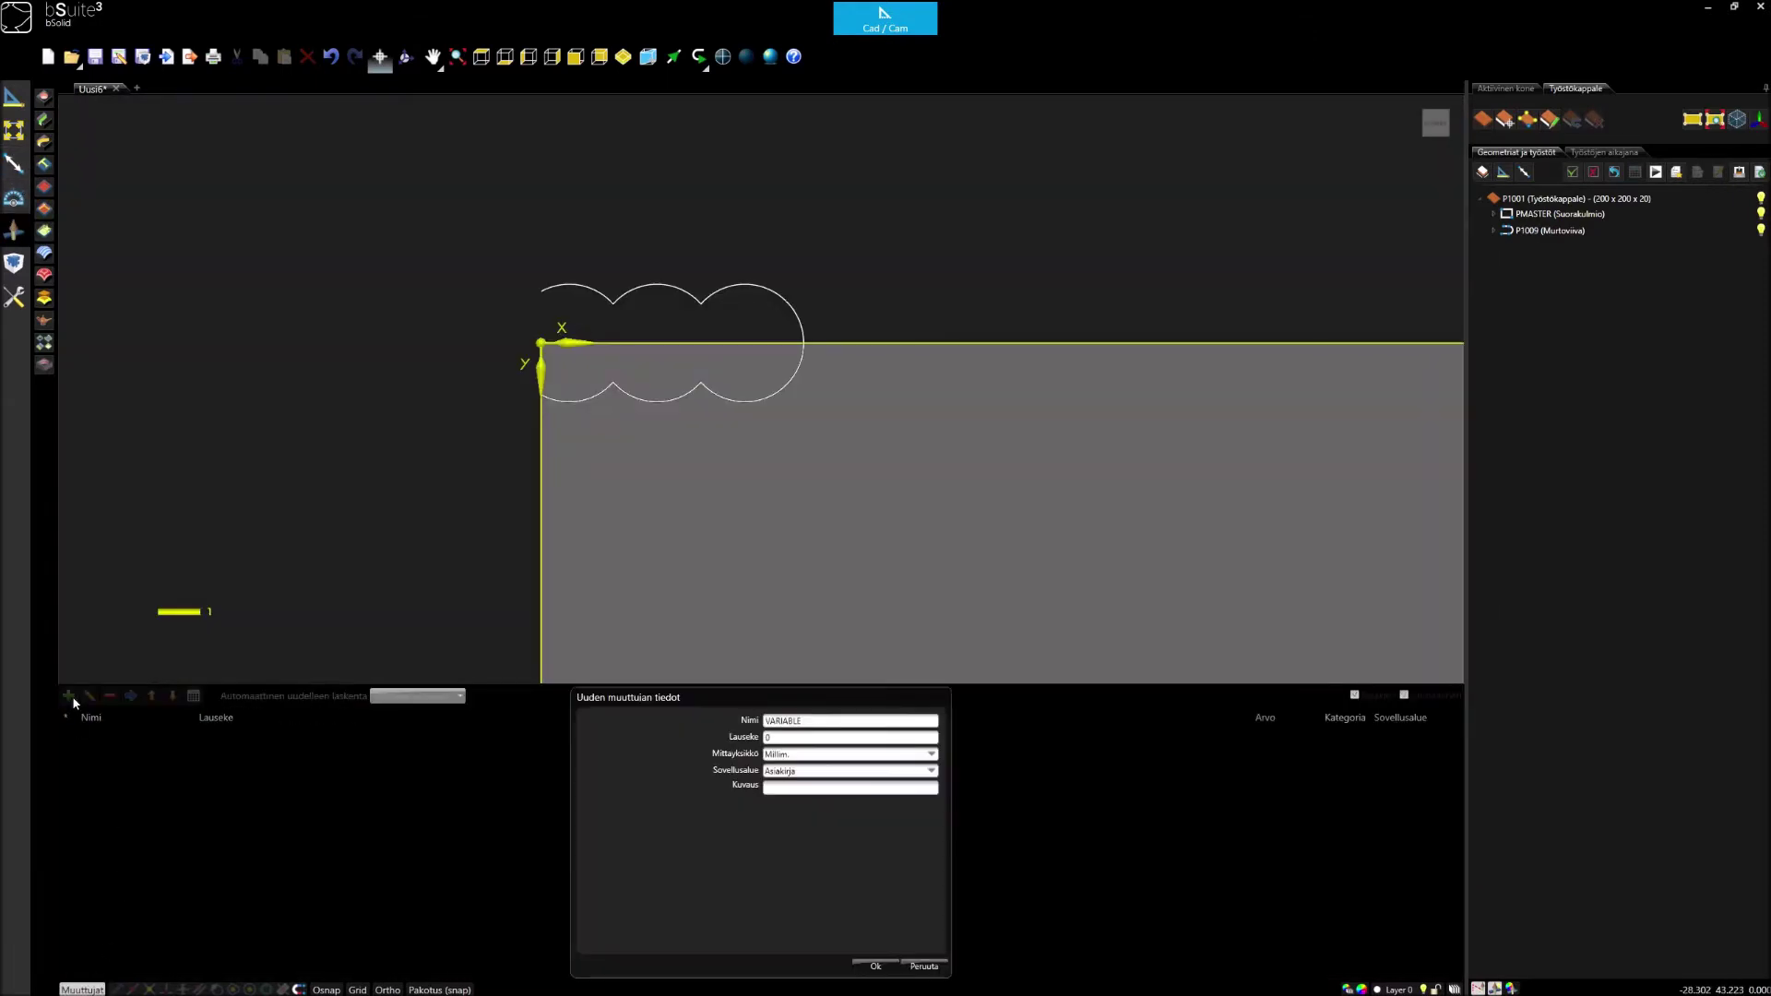
{"action": "double_click", "coordinate": [819, 721]}
{"action": "type", "text": "DRILL"}
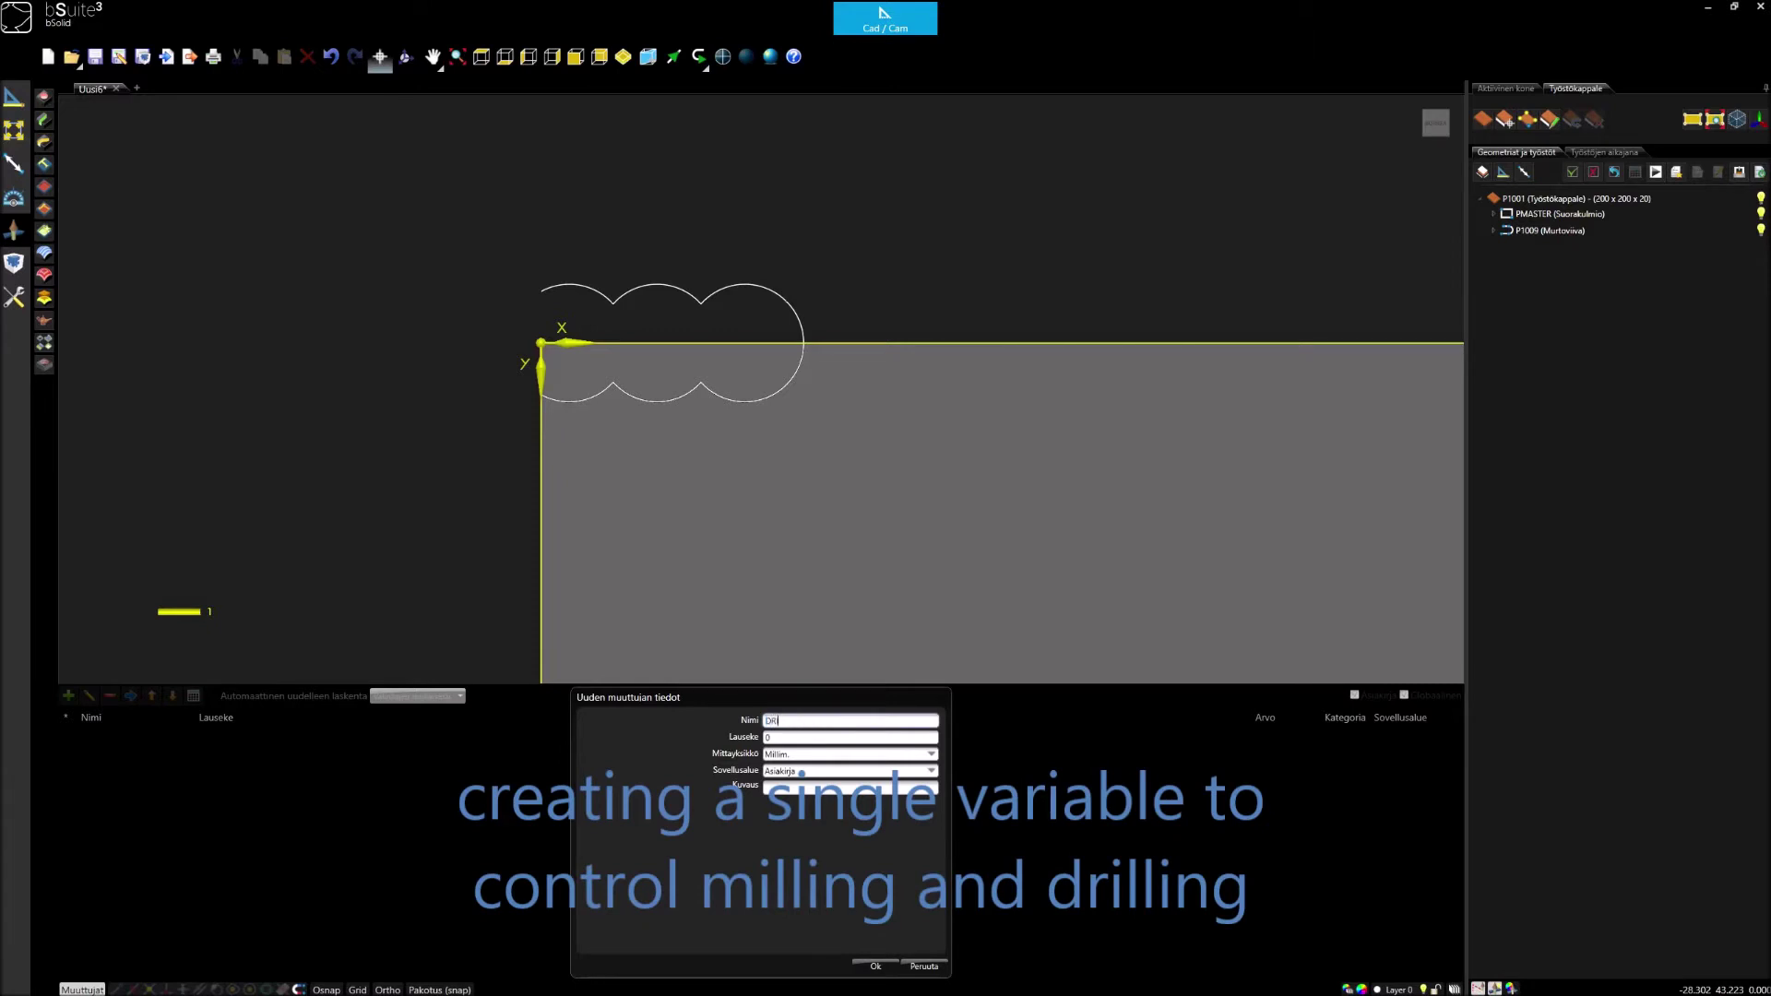
{"action": "left_click", "coordinate": [876, 961]}
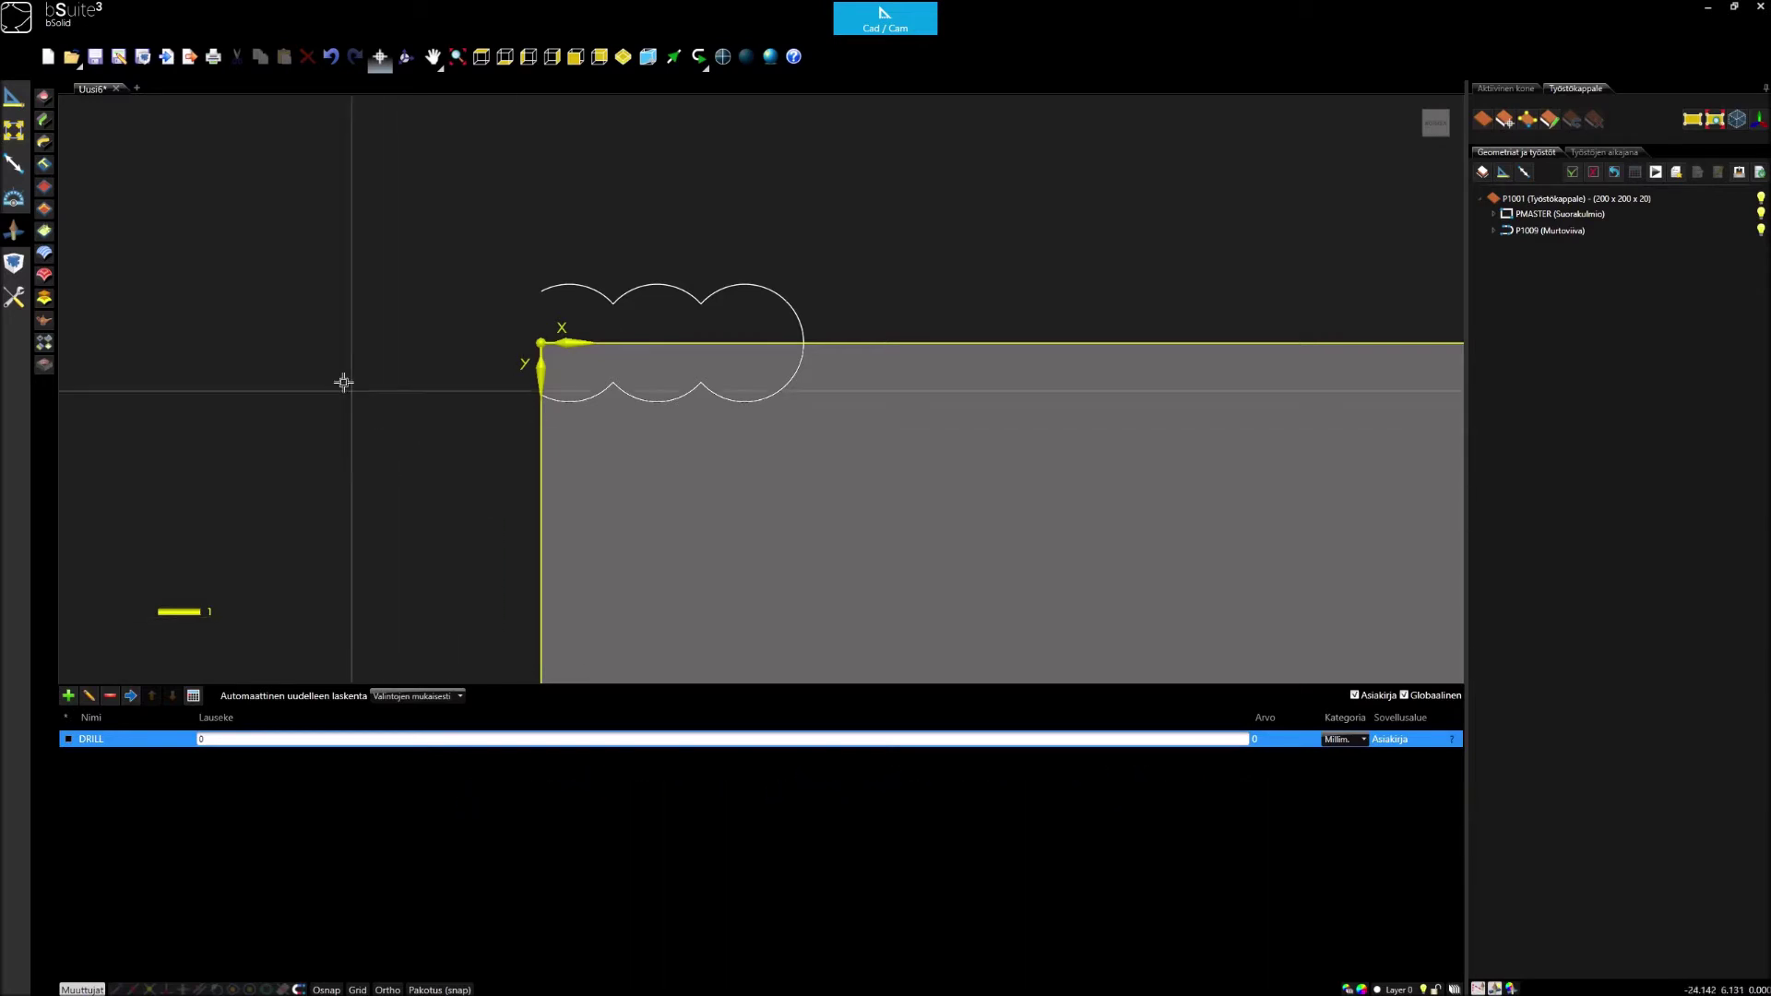
Step: Start a milling operation on the merged scalloped polyline and set its tool radius correction to one side of the contour
{"action": "left_click", "coordinate": [44, 145]}
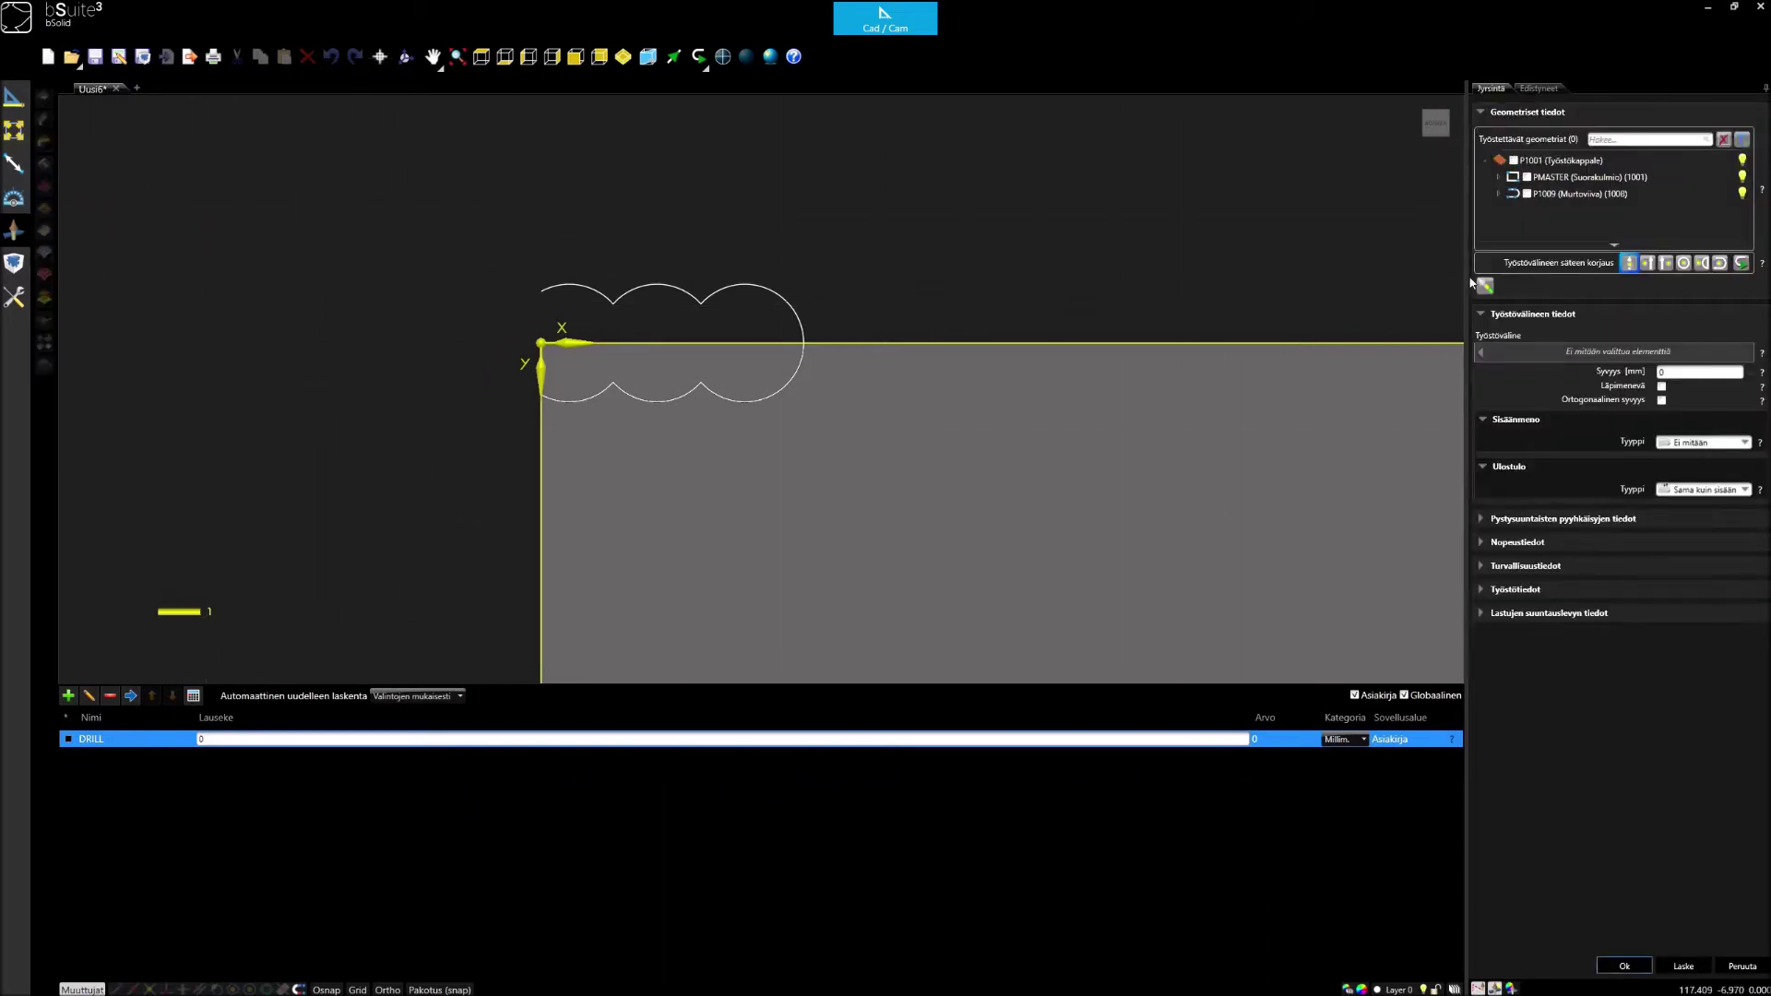
{"action": "left_click", "coordinate": [1527, 195]}
{"action": "left_click", "coordinate": [1527, 194]}
{"action": "left_click", "coordinate": [1680, 264]}
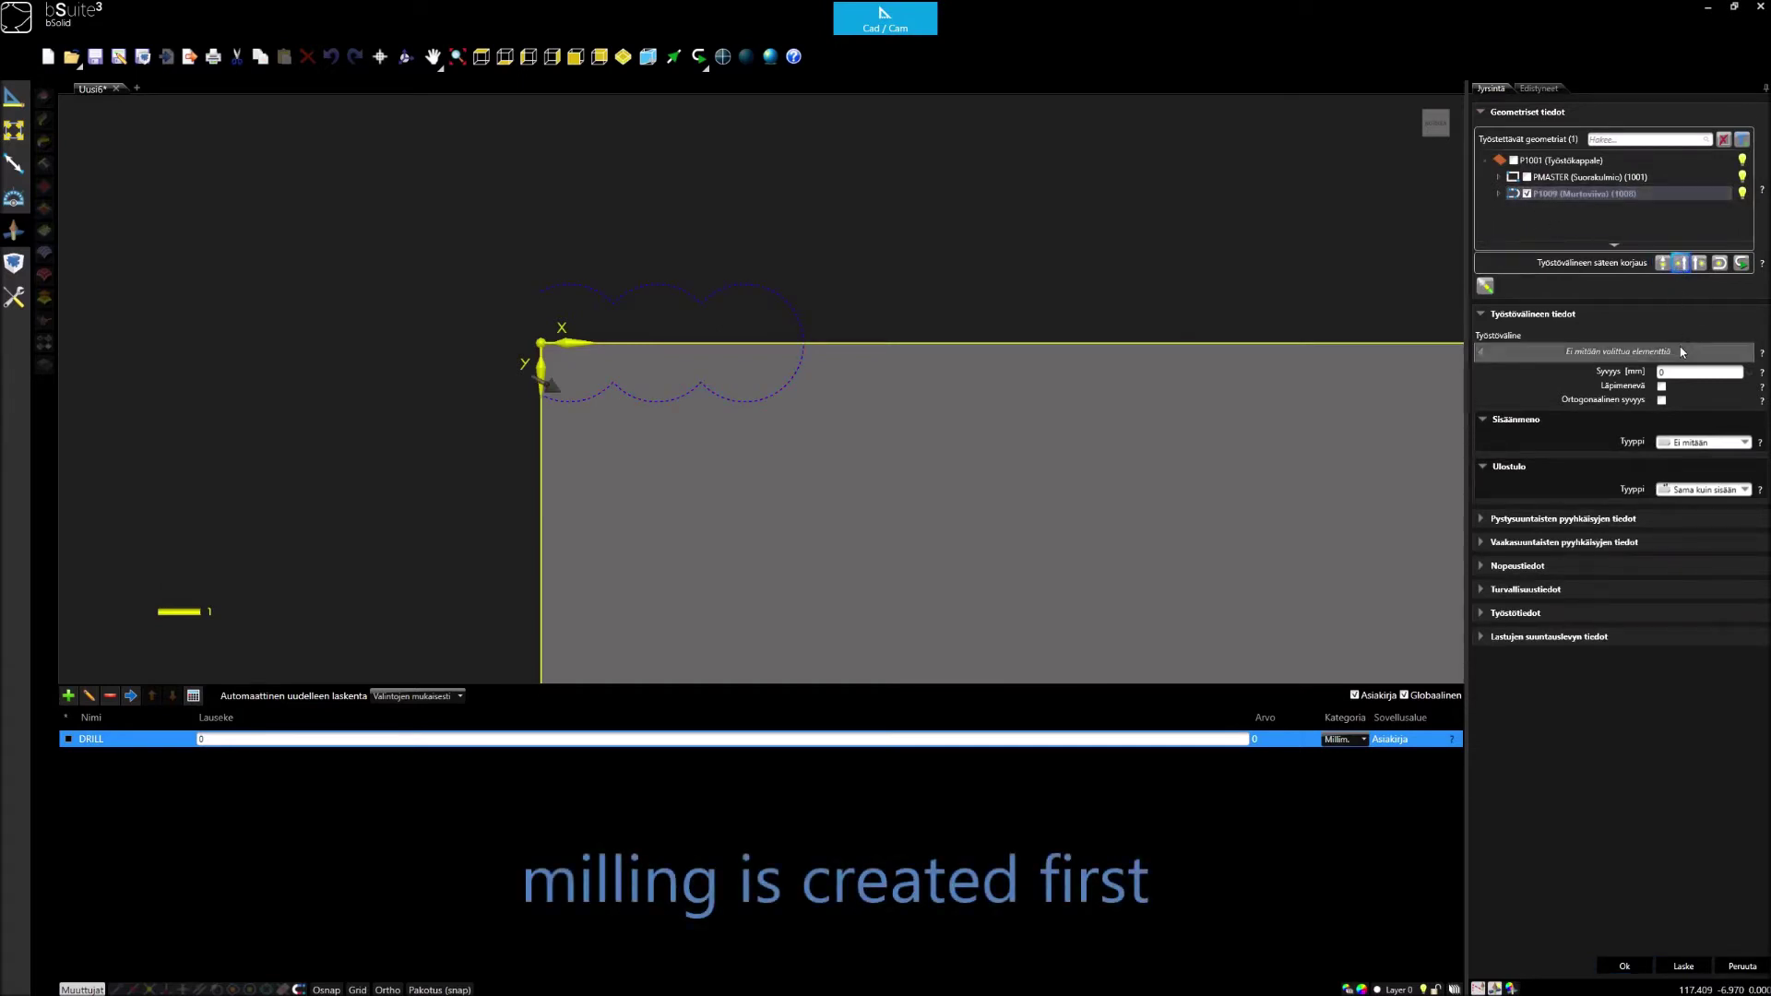
Step: Assign the 8 mm router tool to the scalloped contour milling and set its depth to 11.5 mm
{"action": "left_click", "coordinate": [1568, 352]}
{"action": "left_click_drag", "start_coordinate": [1458, 473], "coordinate": [1458, 600]}
{"action": "left_click", "coordinate": [1242, 602]}
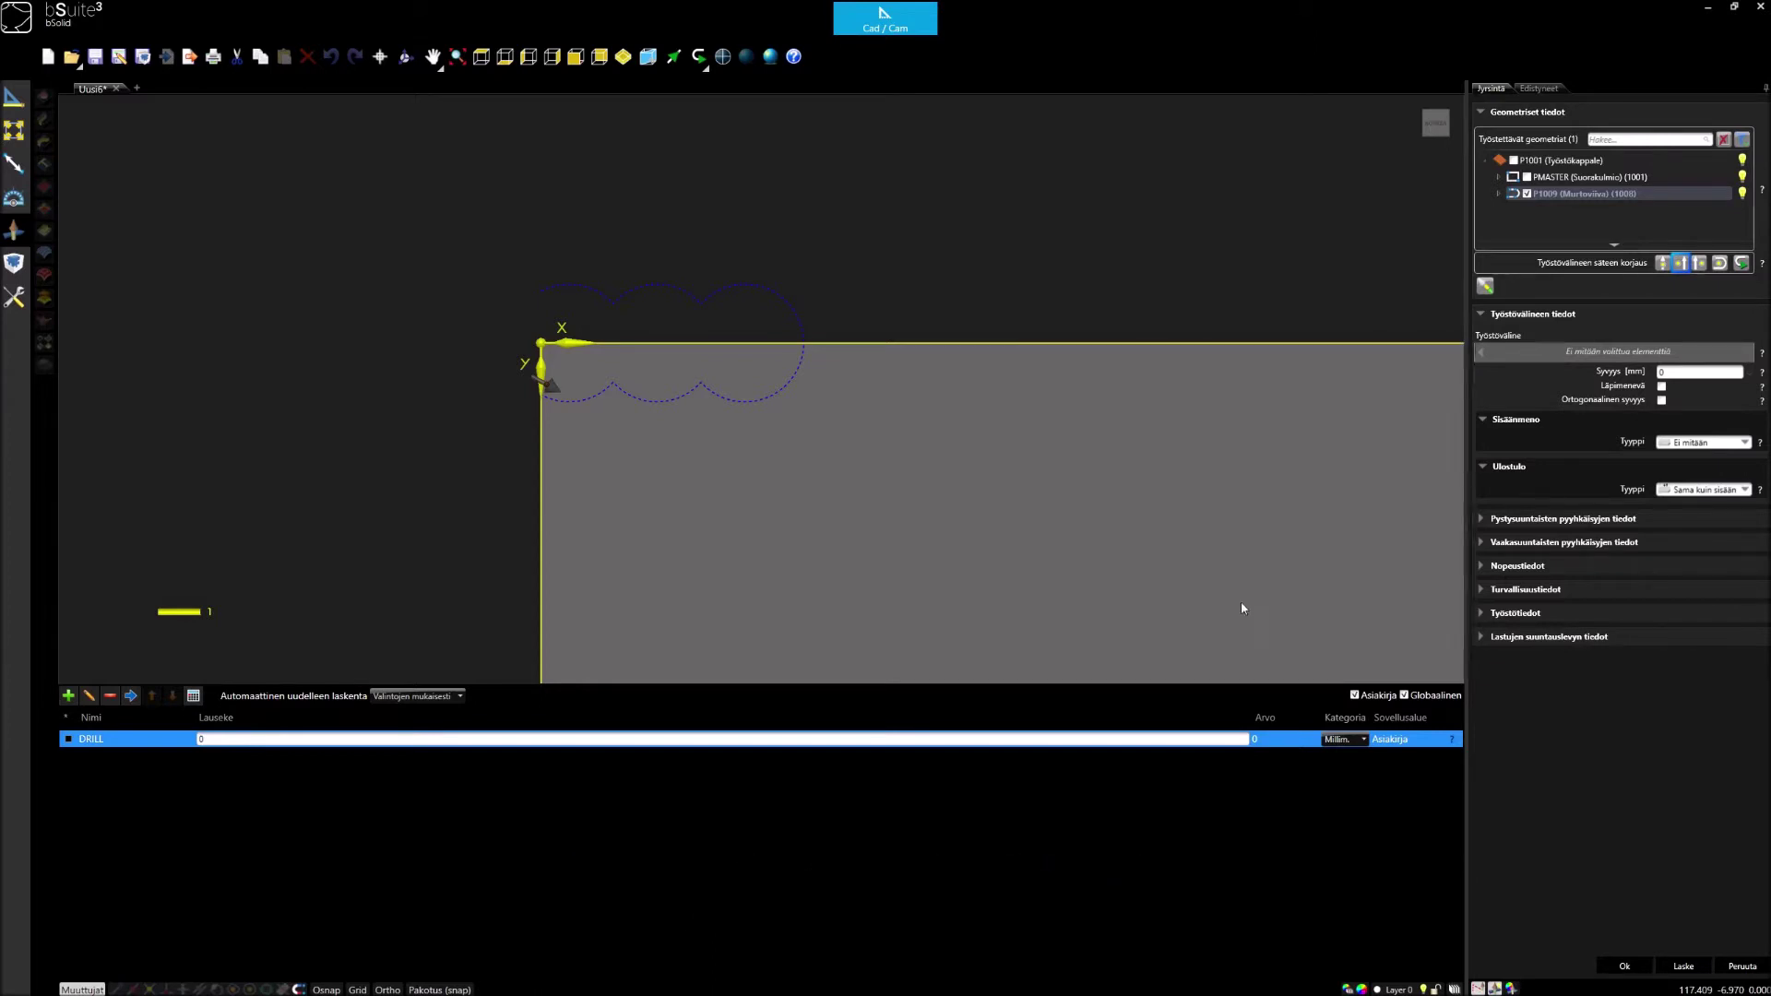
{"action": "scroll", "coordinate": [759, 588], "scroll_direction": "down", "scroll_amount": 4}
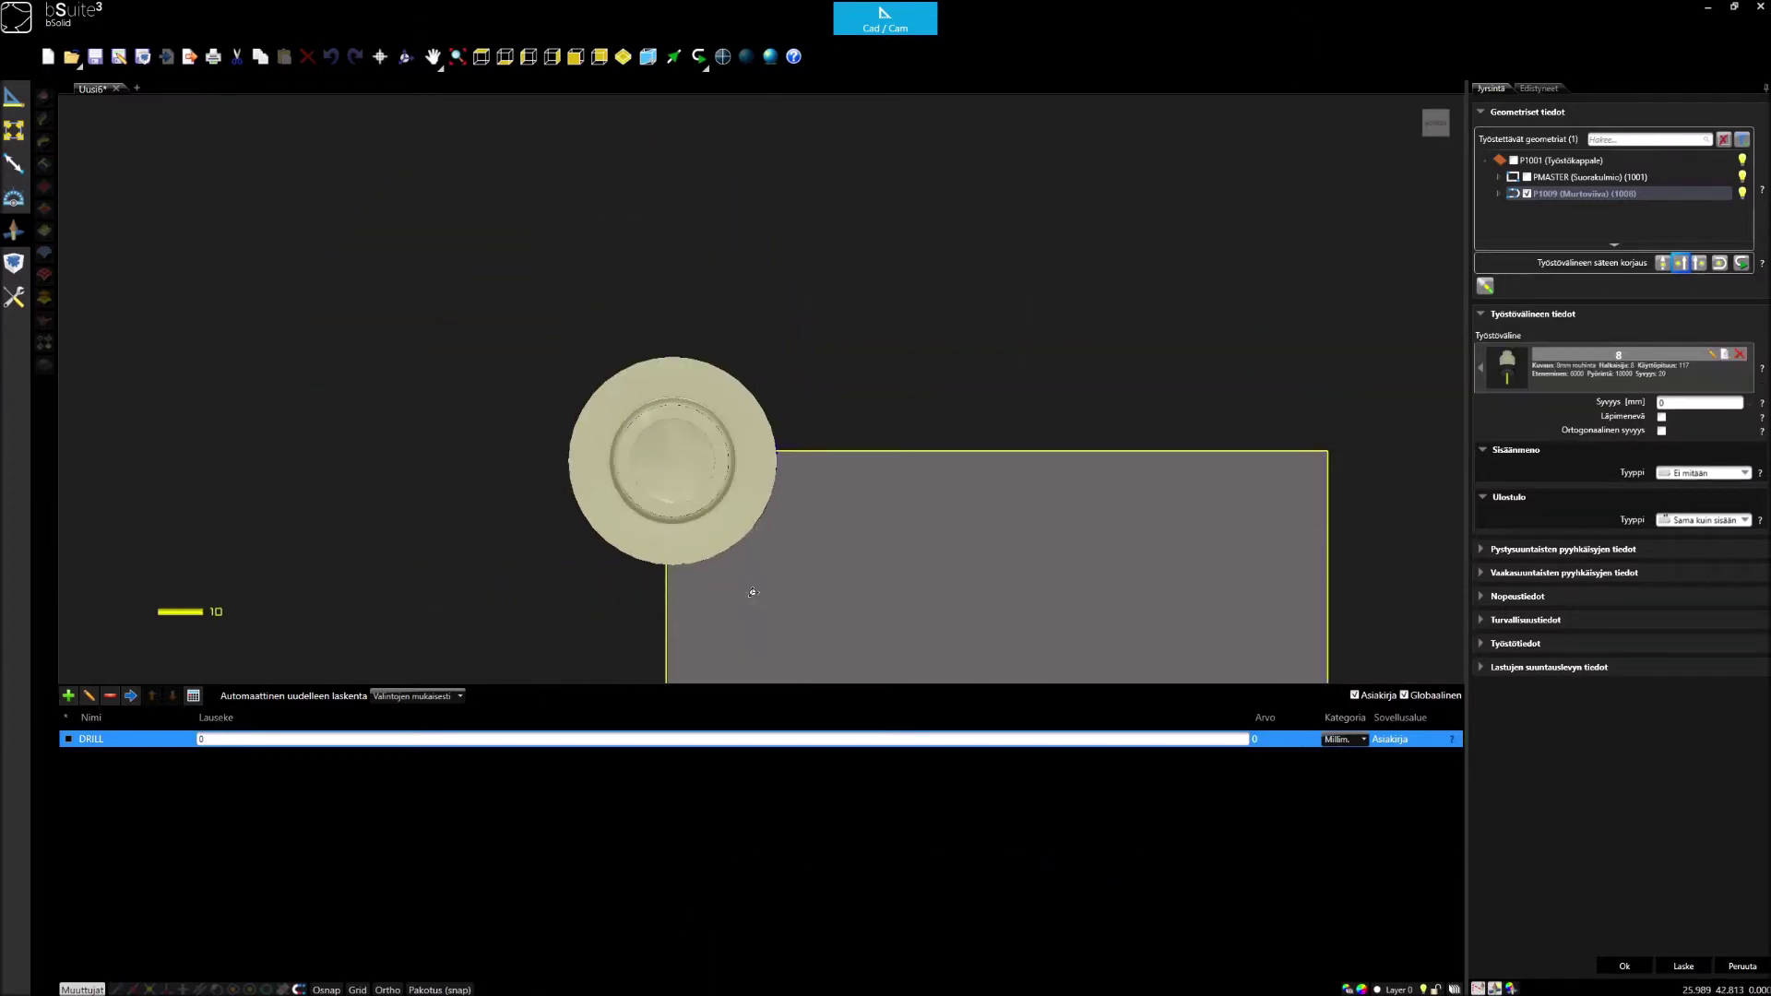
{"action": "middle_click_drag", "start_coordinate": [752, 593], "coordinate": [769, 575]}
{"action": "scroll", "coordinate": [763, 502], "scroll_direction": "up", "scroll_amount": 5}
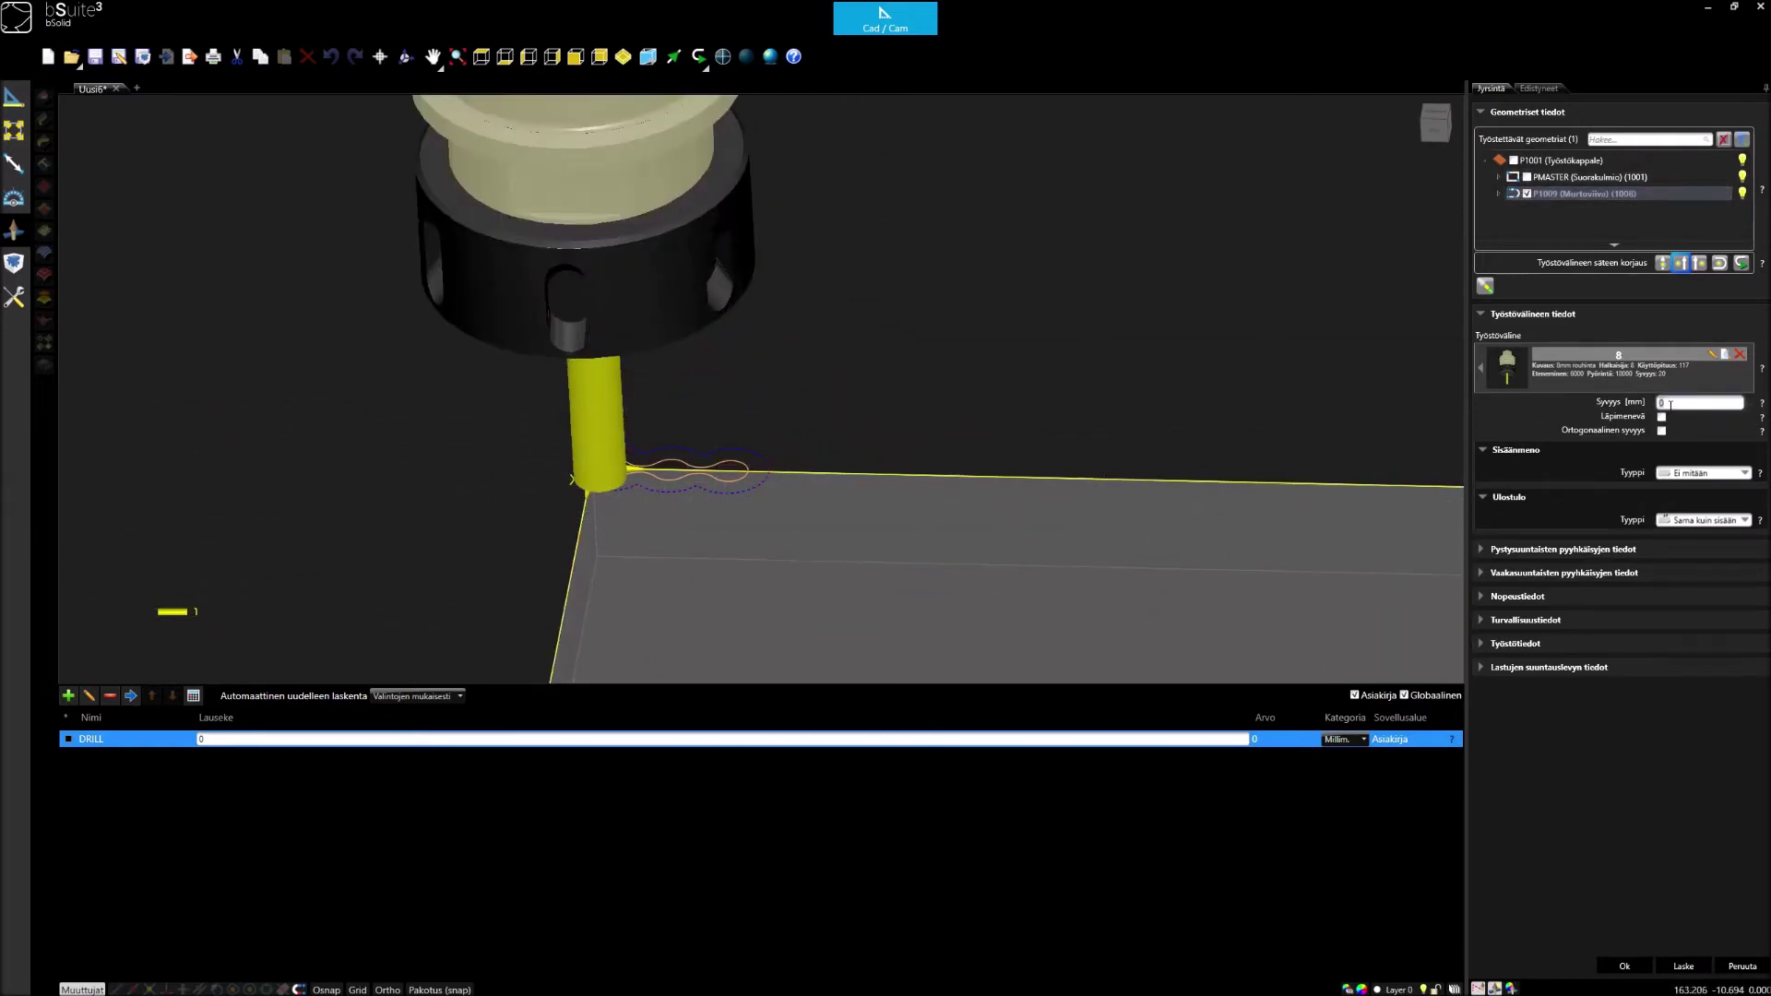
{"action": "key", "text": "Return"}
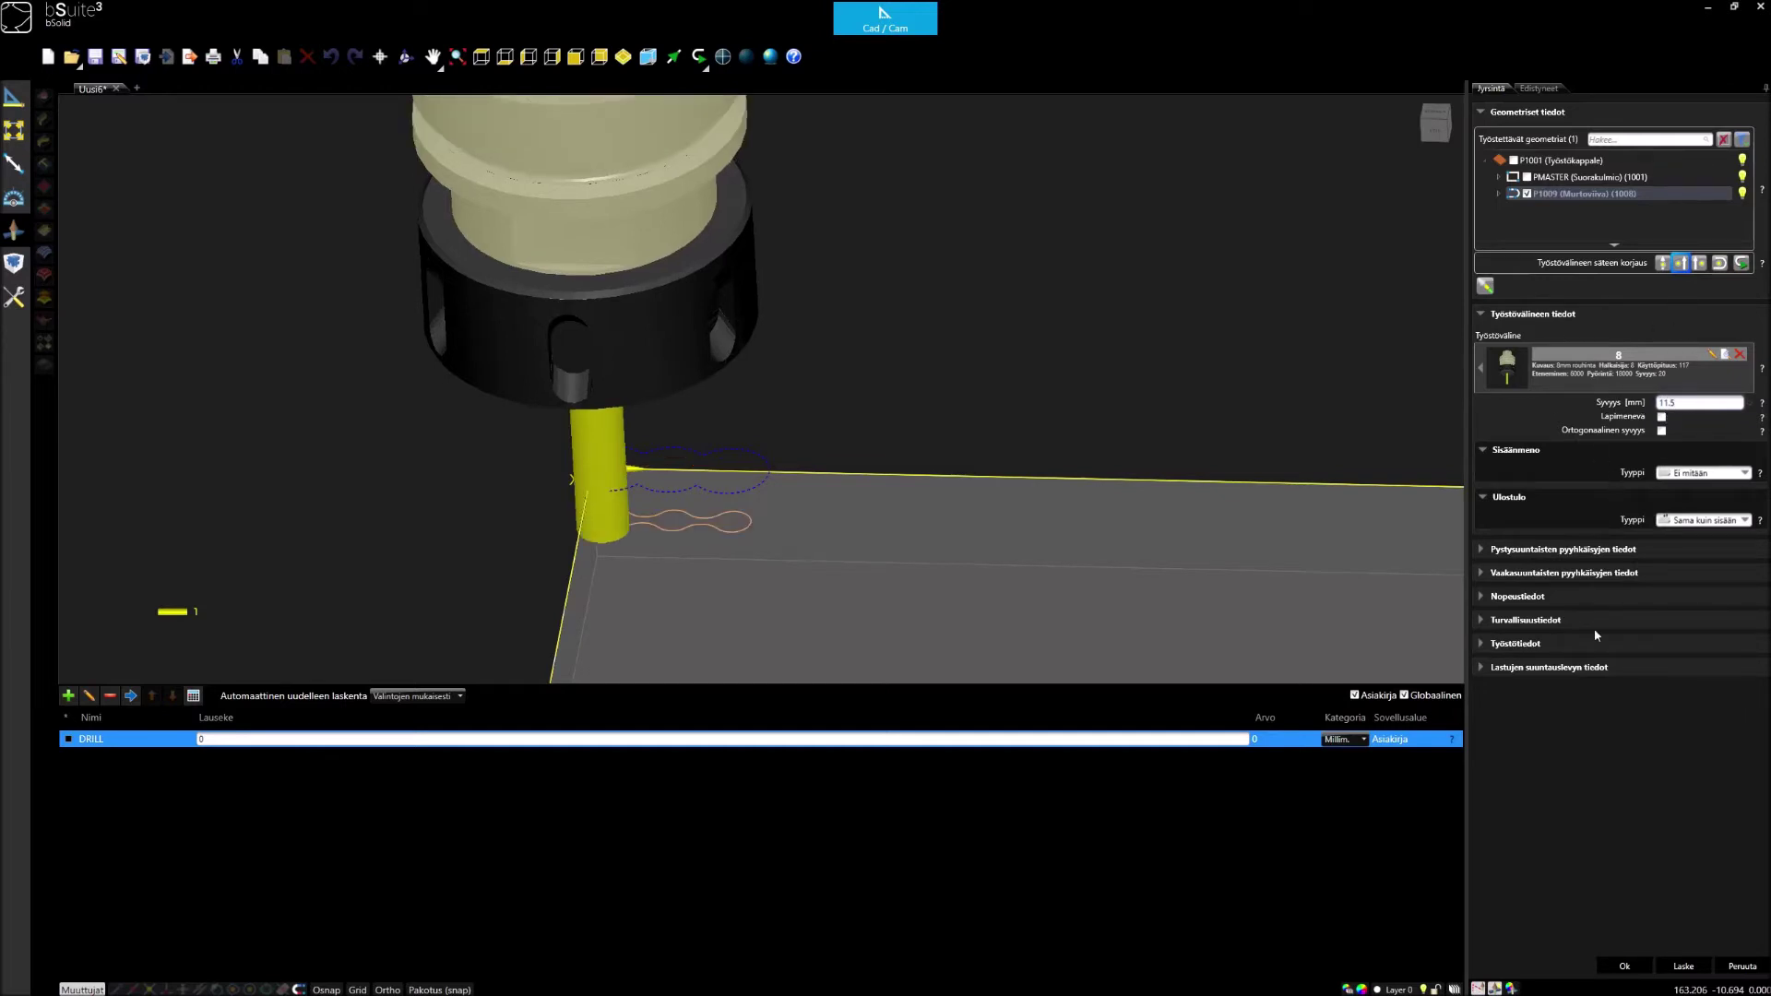
Step: Make the milling execute only under the condition drill=0, accept the operation, and set the DRILL variable to 1
{"action": "left_click", "coordinate": [1539, 89]}
{"action": "left_click", "coordinate": [1482, 112]}
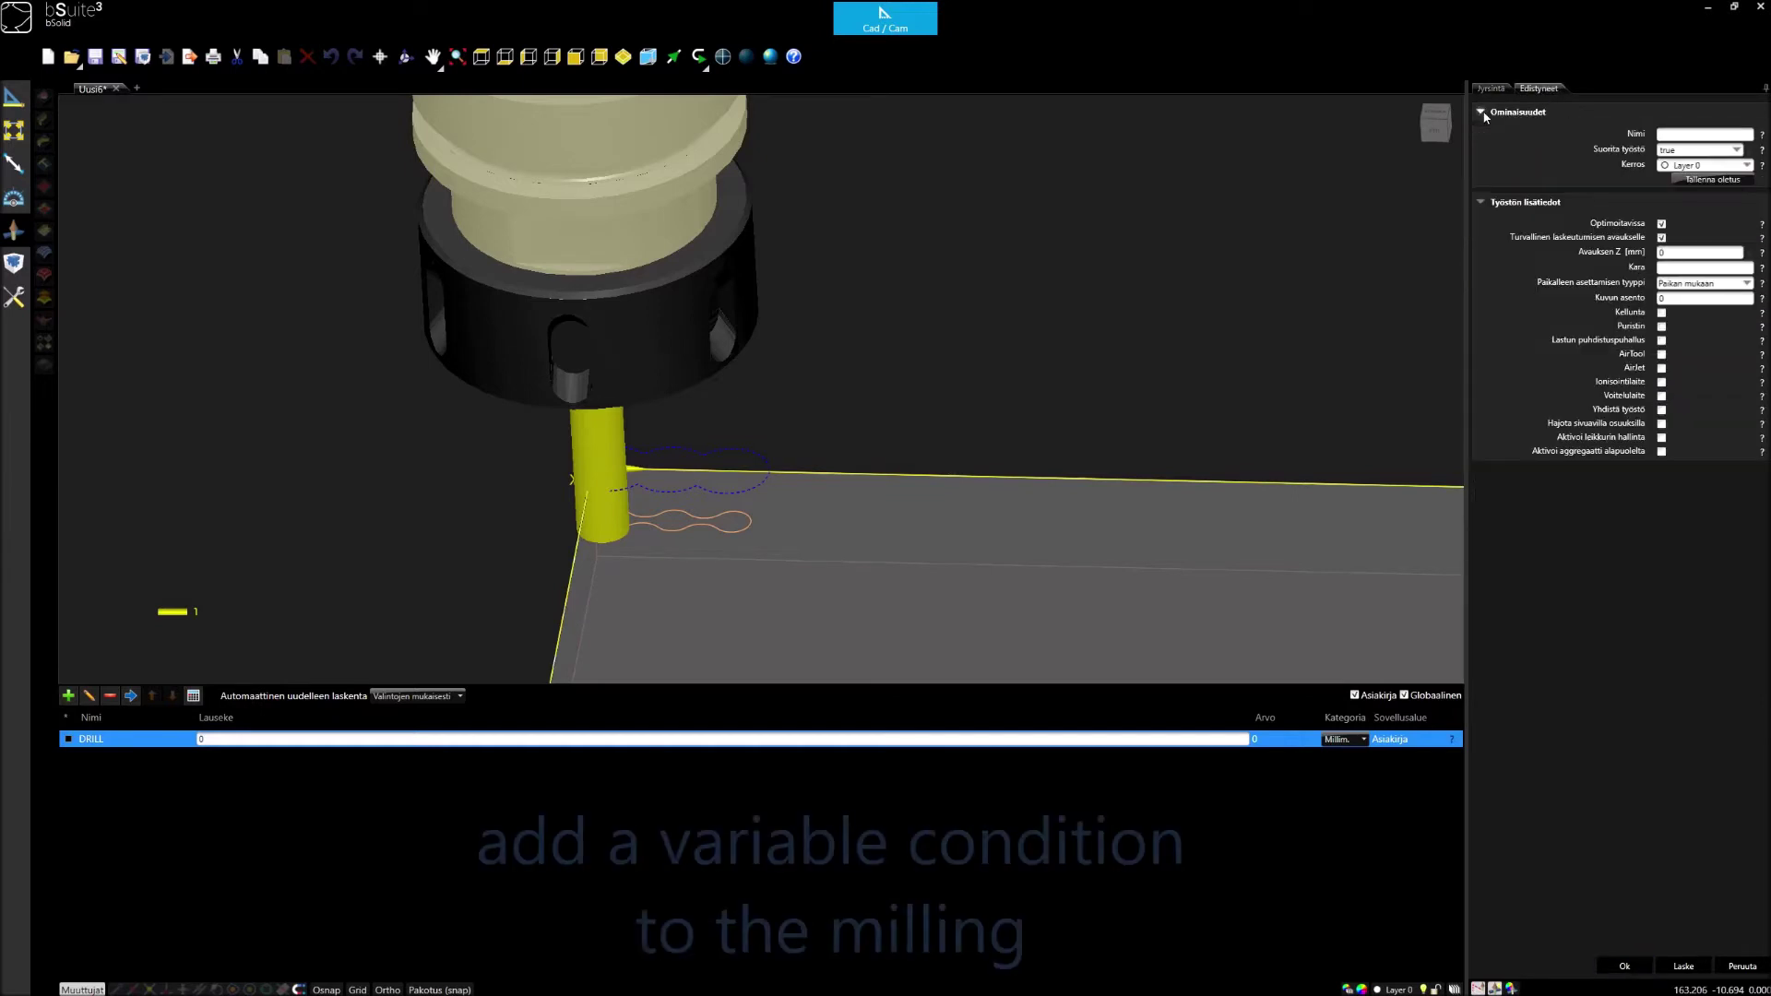
{"action": "left_click", "coordinate": [1682, 151]}
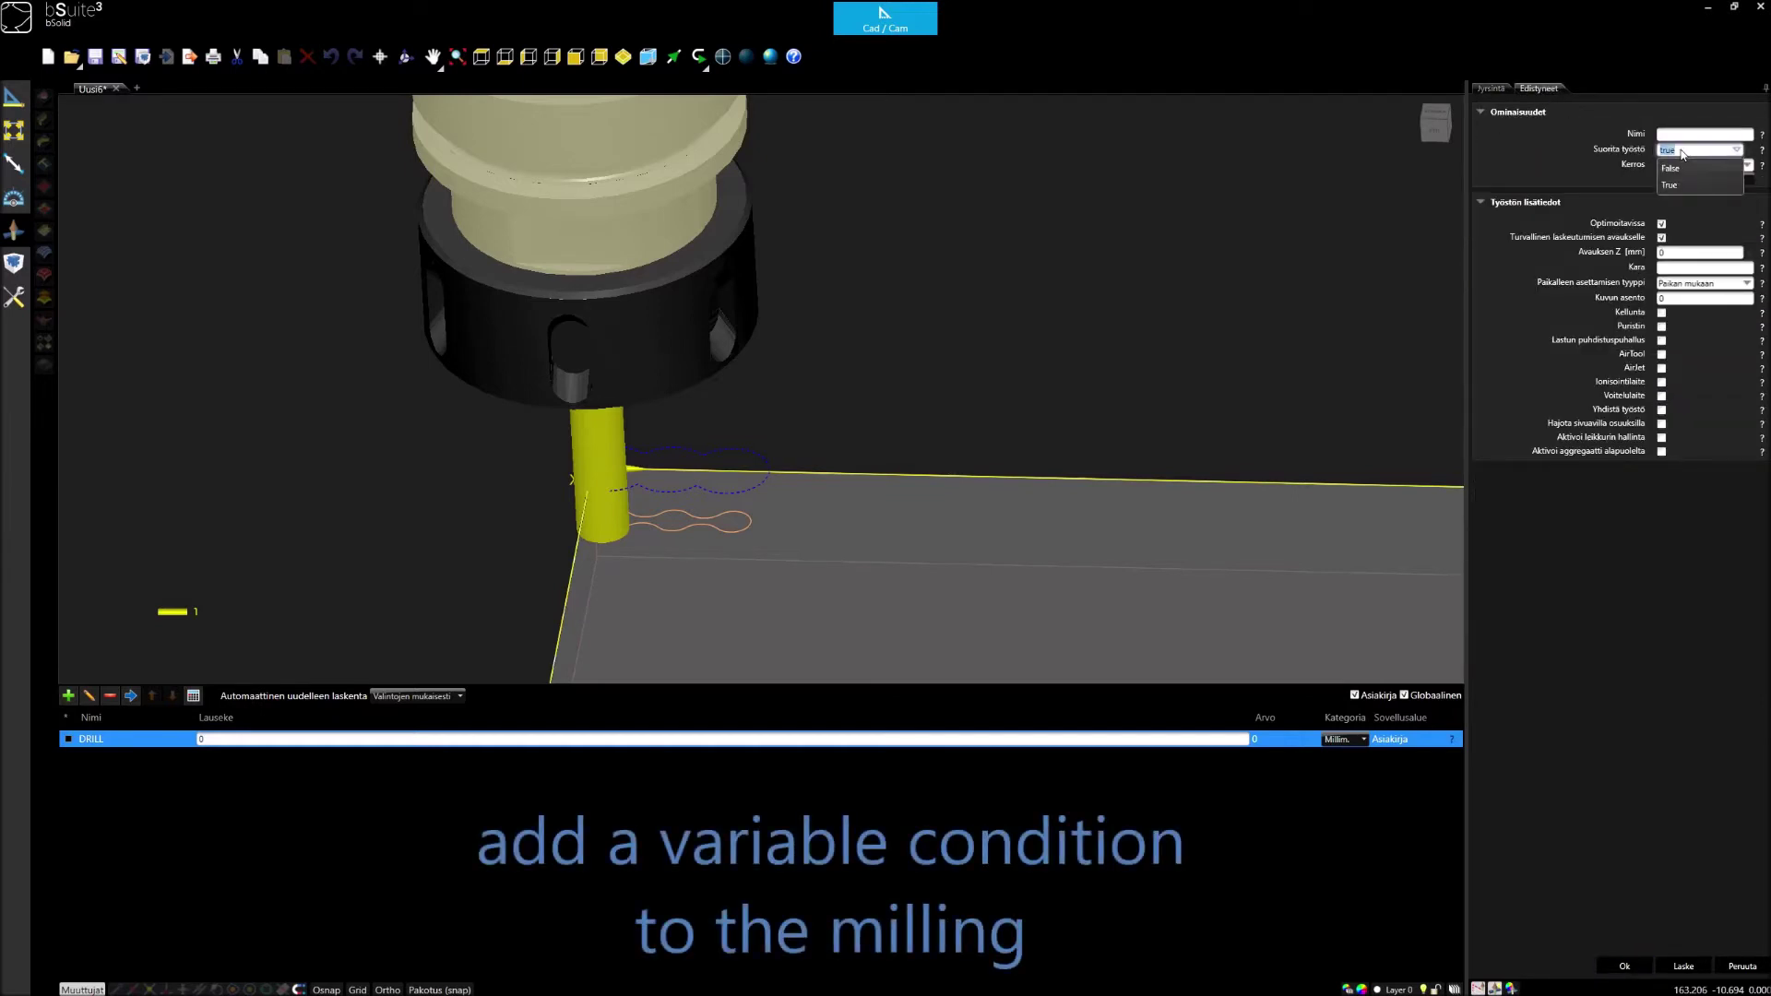
{"action": "type", "text": "drill=0"}
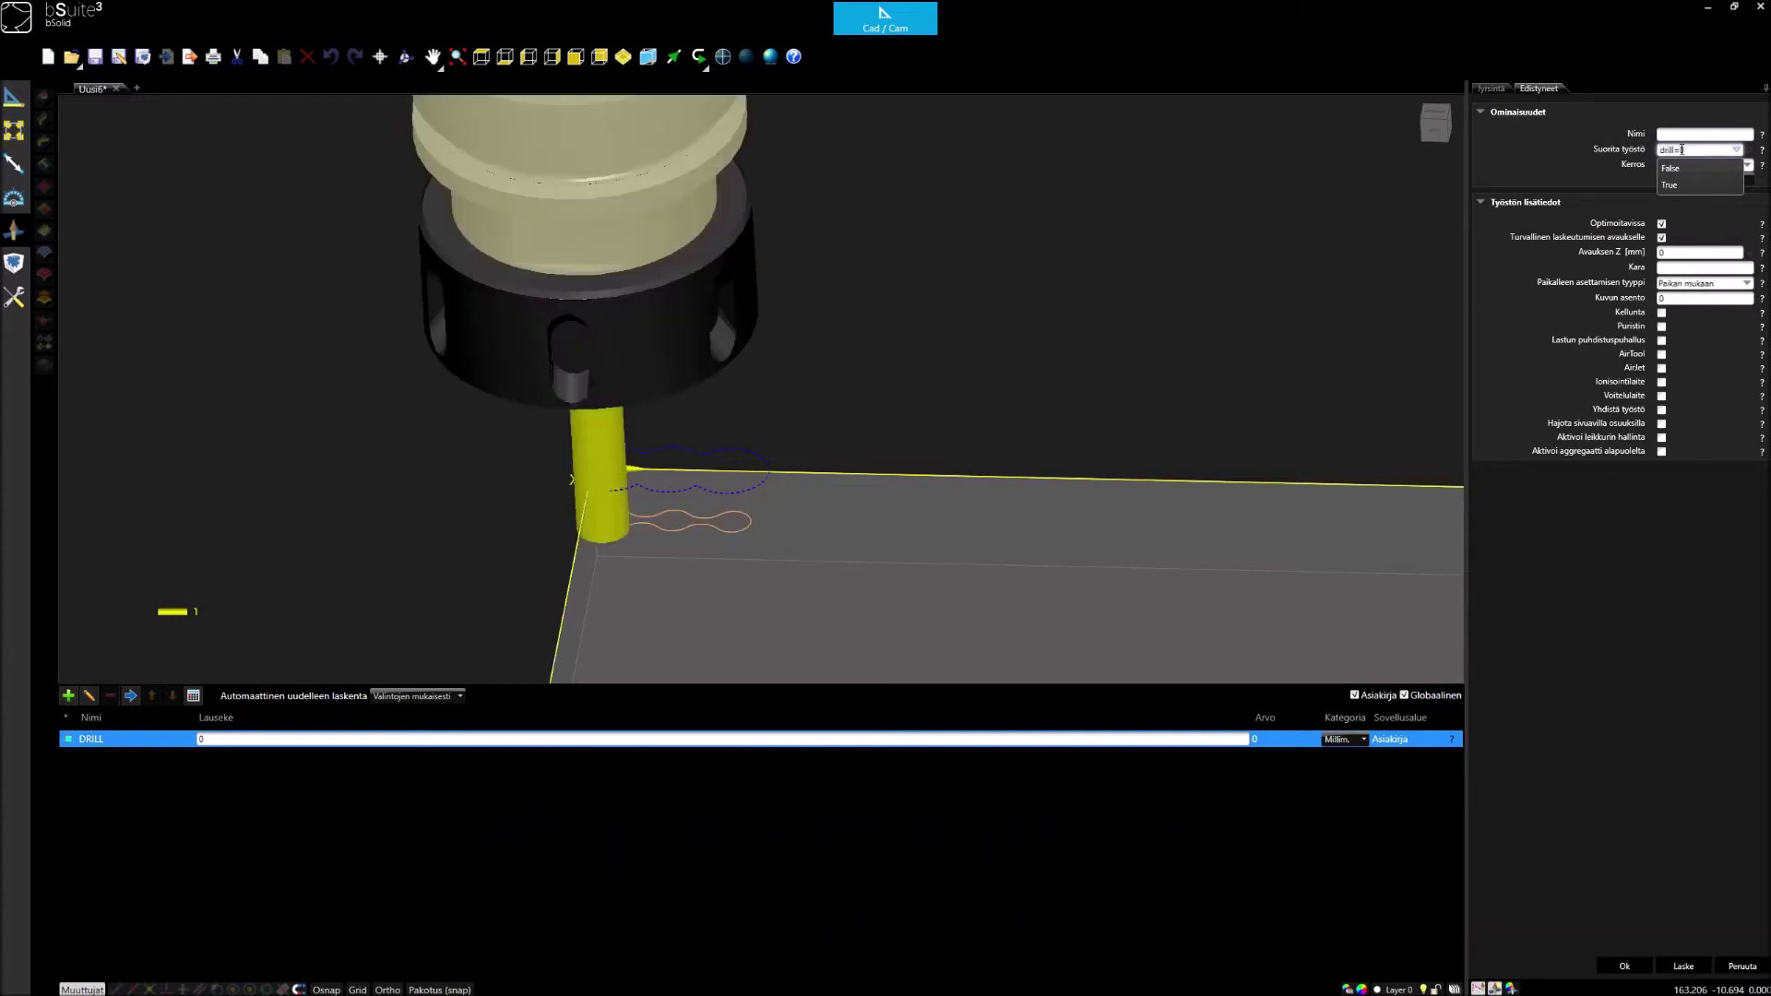
{"action": "left_click", "coordinate": [1626, 966]}
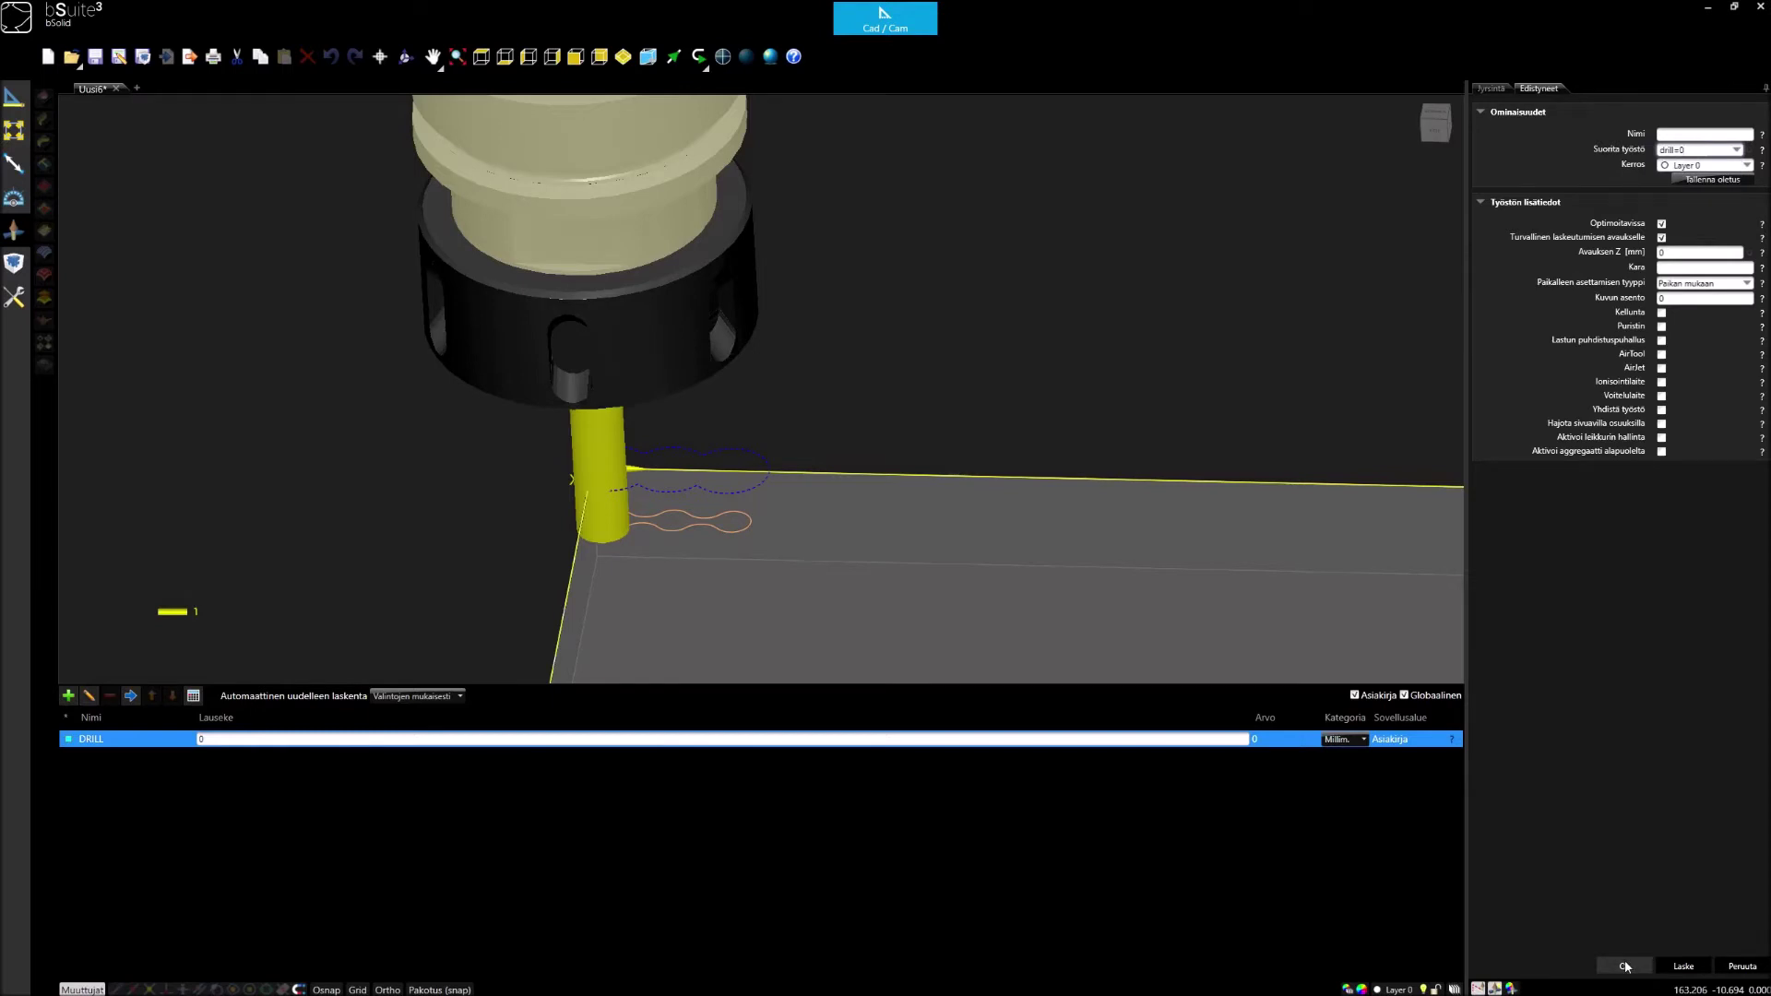
{"action": "left_click", "coordinate": [1626, 969]}
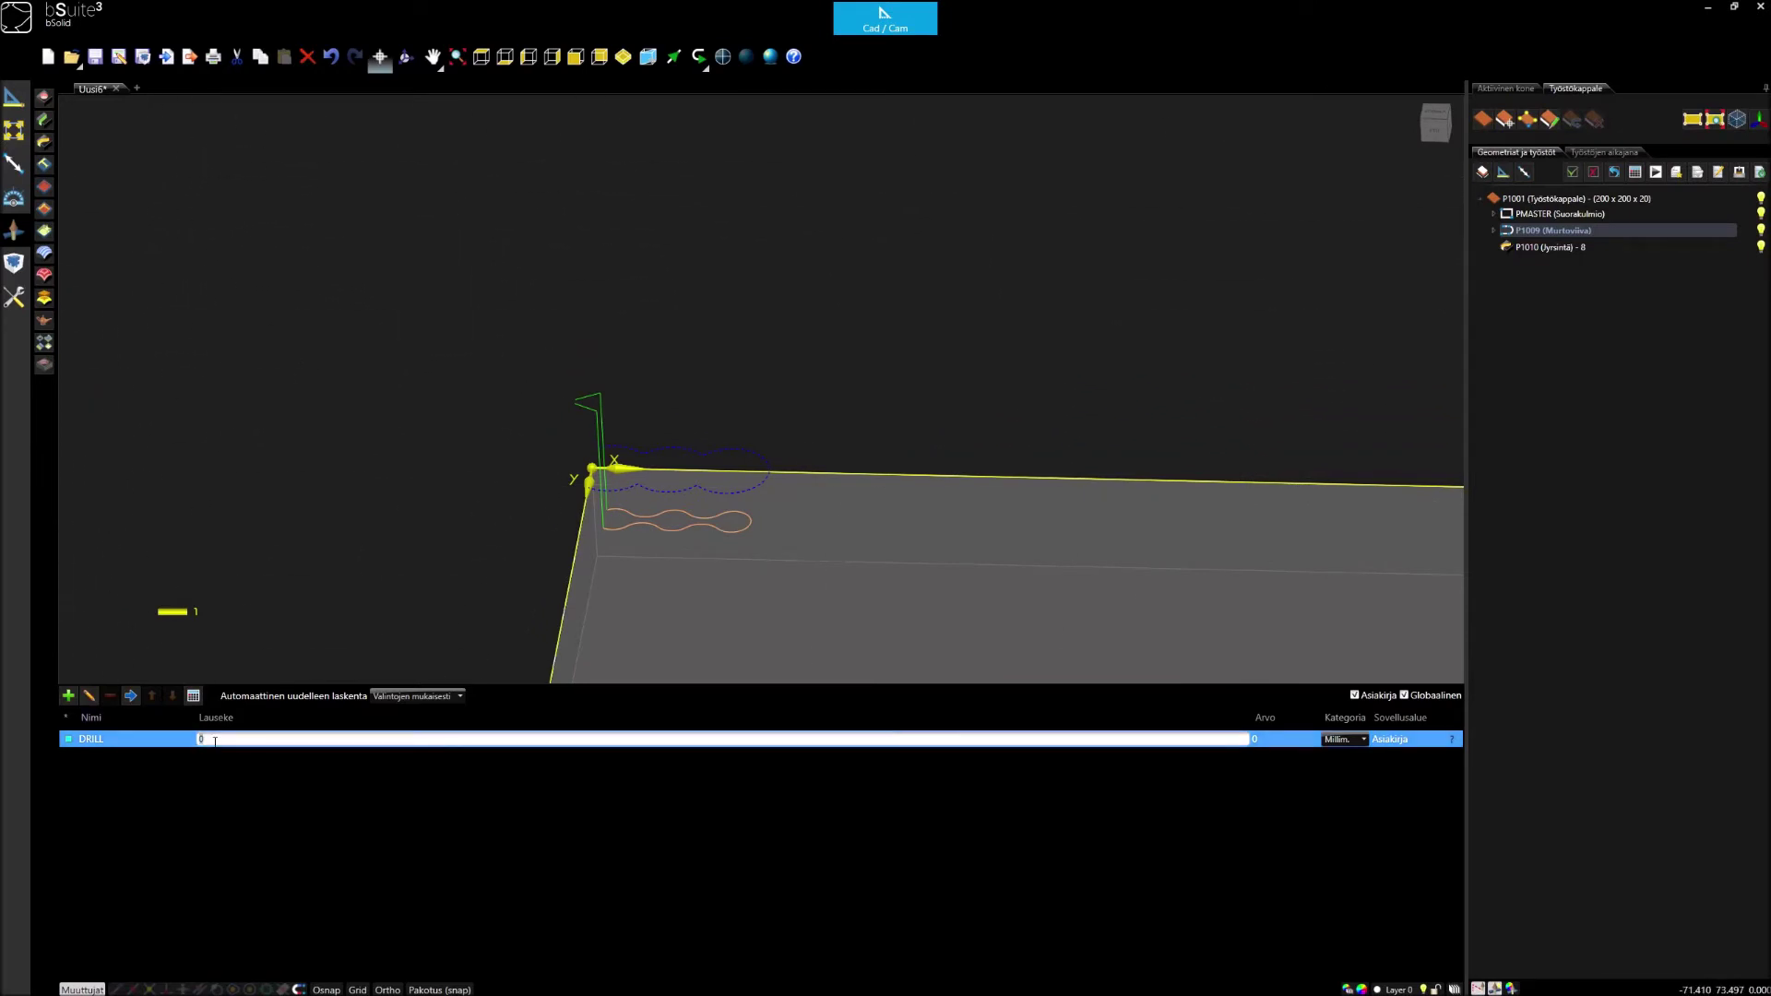
{"action": "key", "text": "Return"}
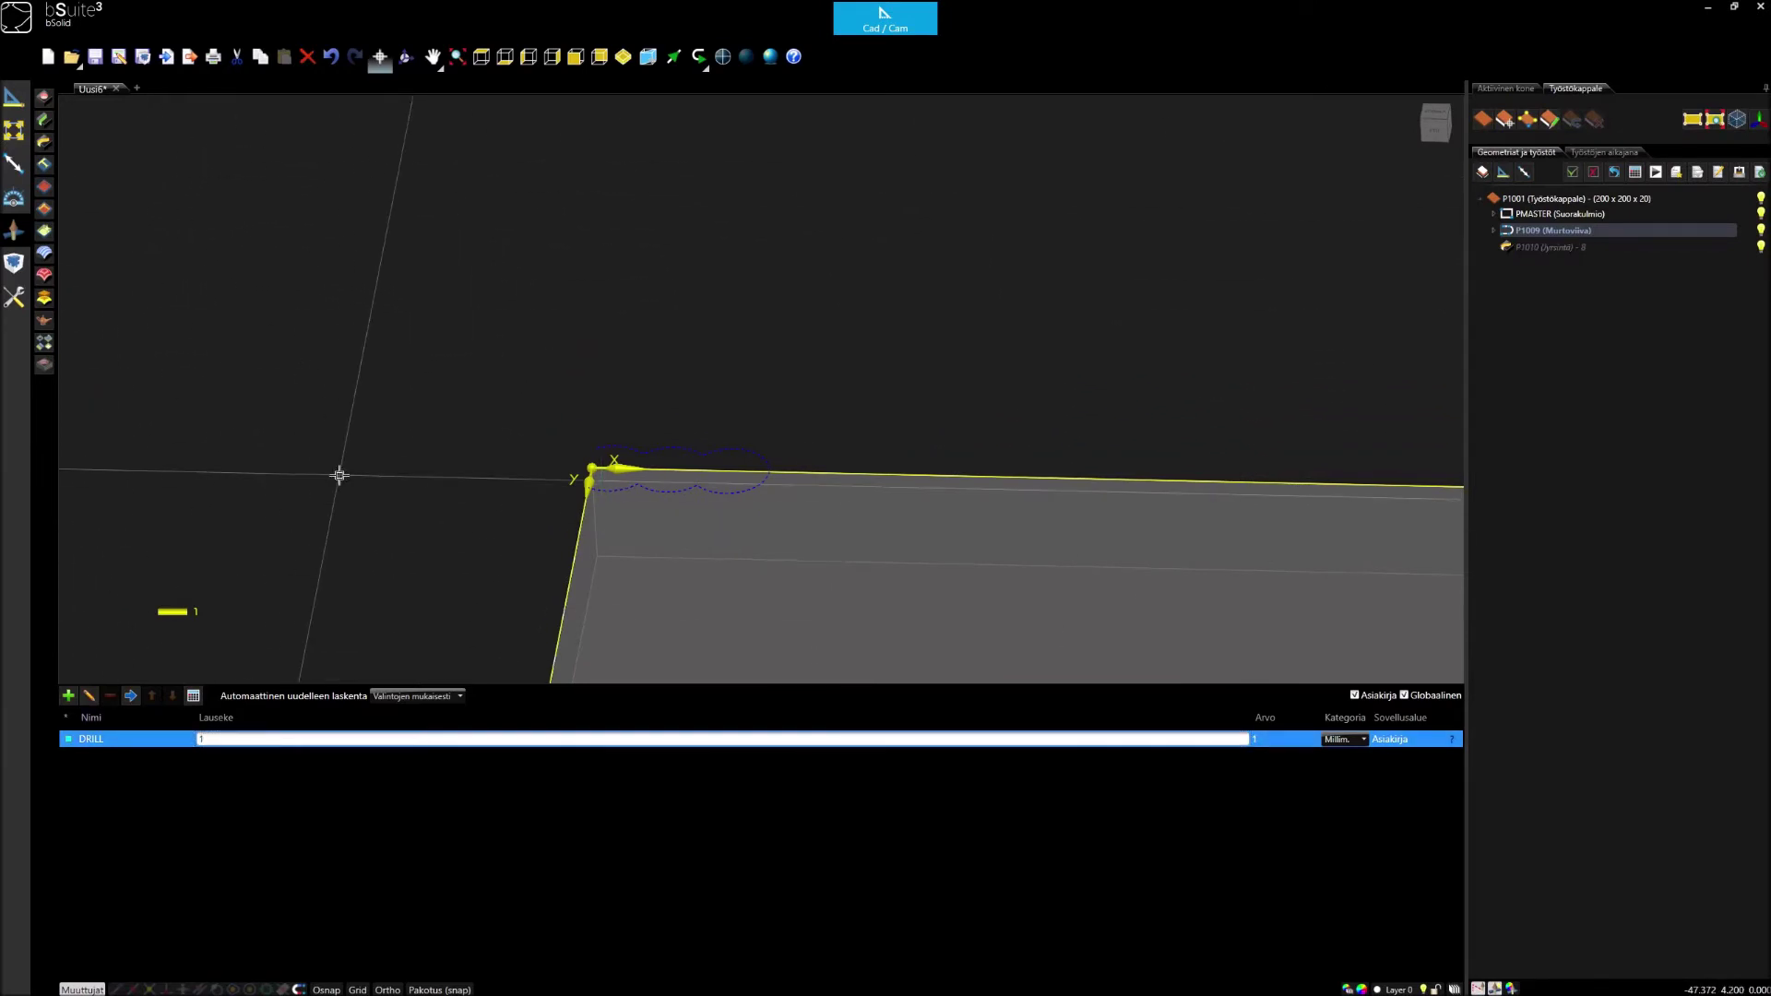
Step: Start a drilling defined by position (Asennosta) at X 3.6 mm with a diameter of 15 mm and depth of 11.5 mm
{"action": "left_click", "coordinate": [44, 99]}
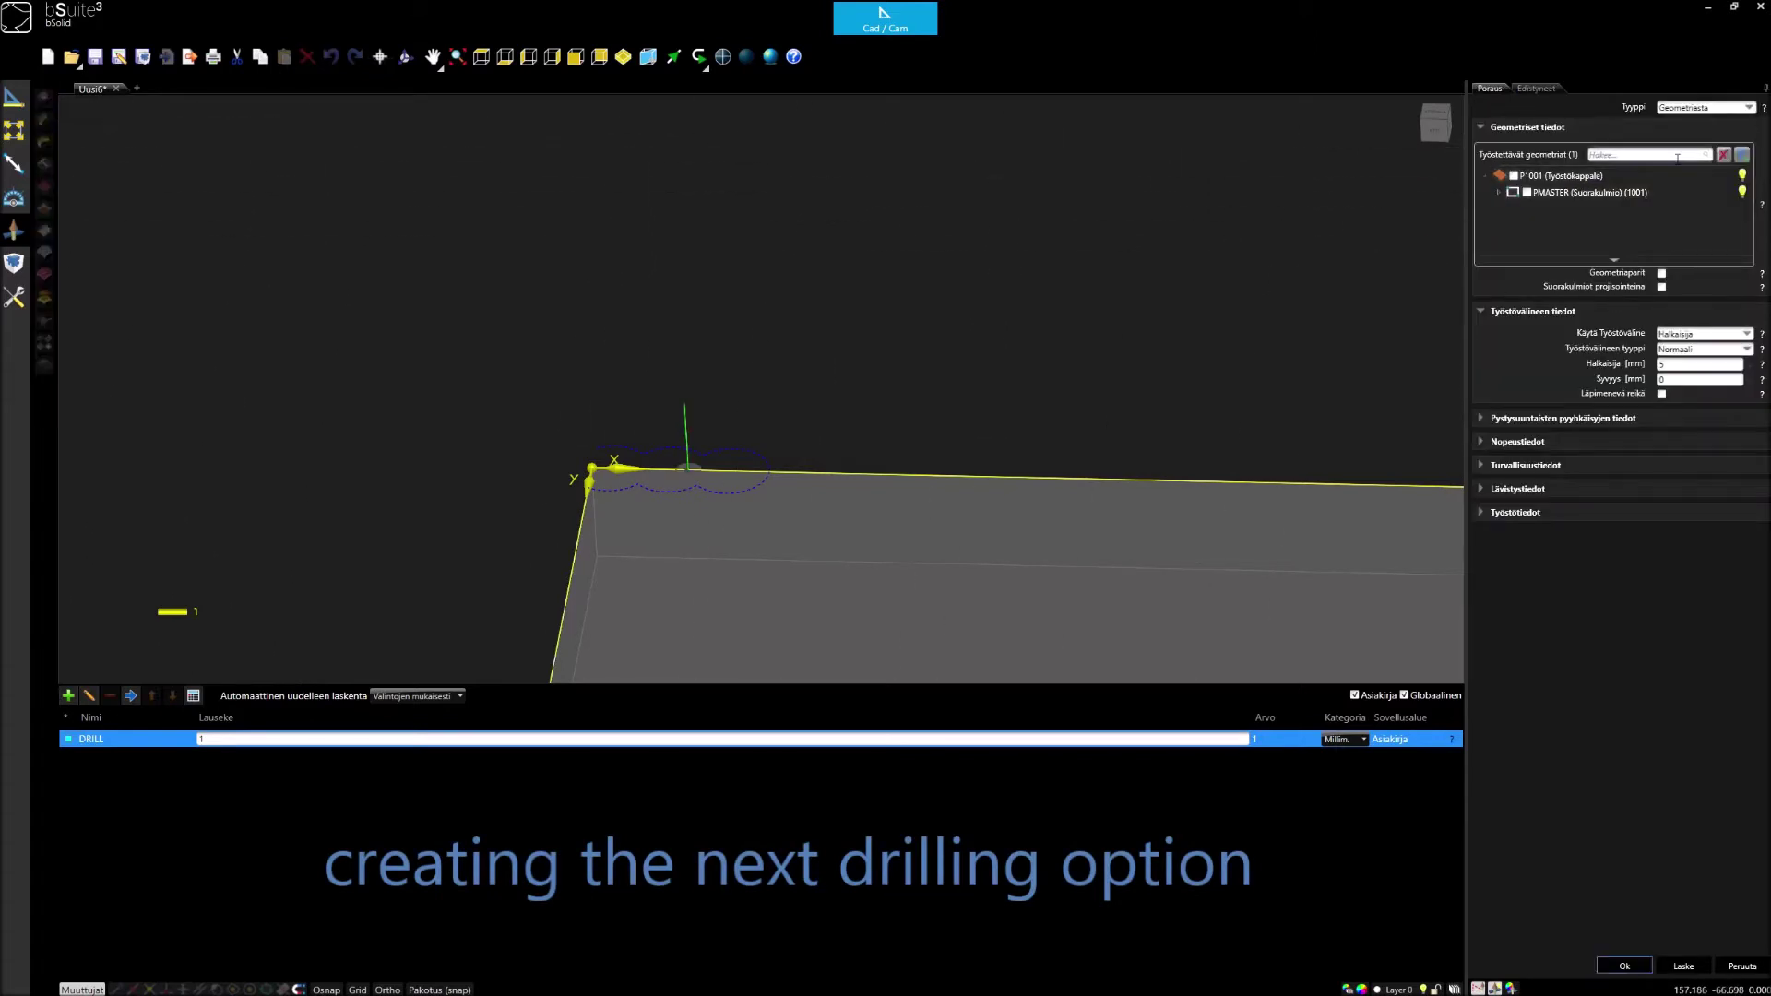
{"action": "left_click", "coordinate": [1749, 108]}
{"action": "left_click", "coordinate": [1690, 142]}
{"action": "left_click", "coordinate": [1671, 288]}
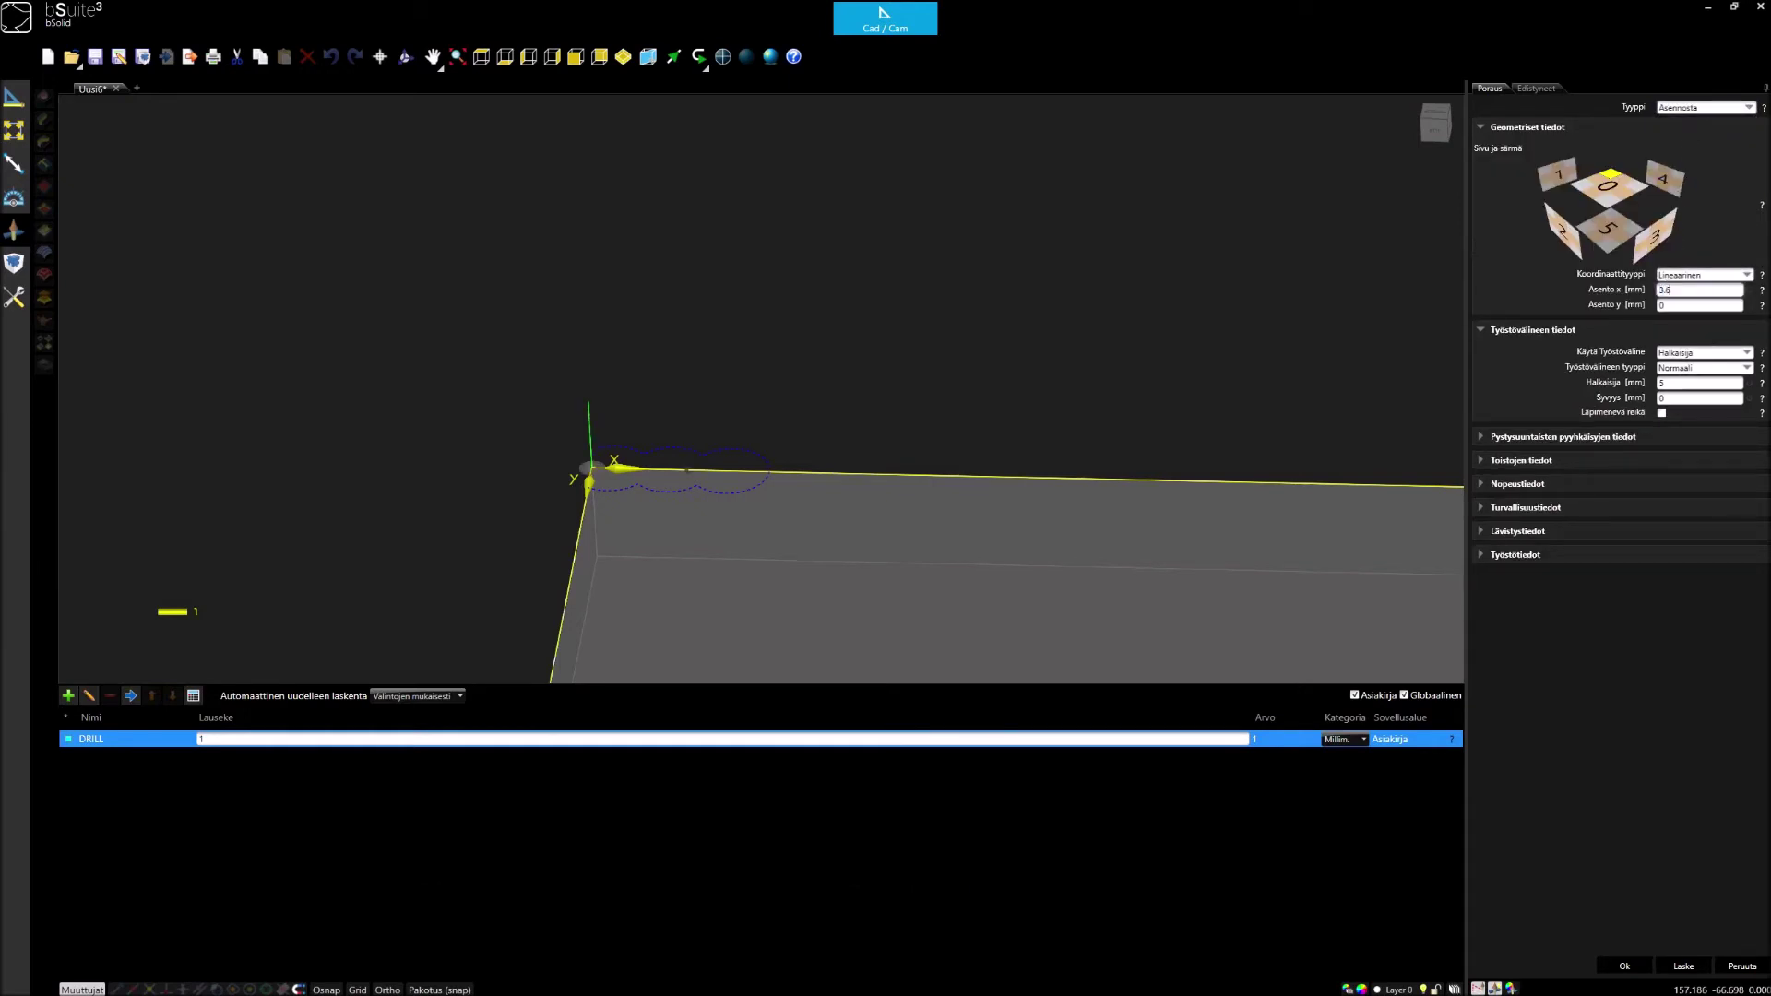
{"action": "left_click", "coordinate": [1681, 384]}
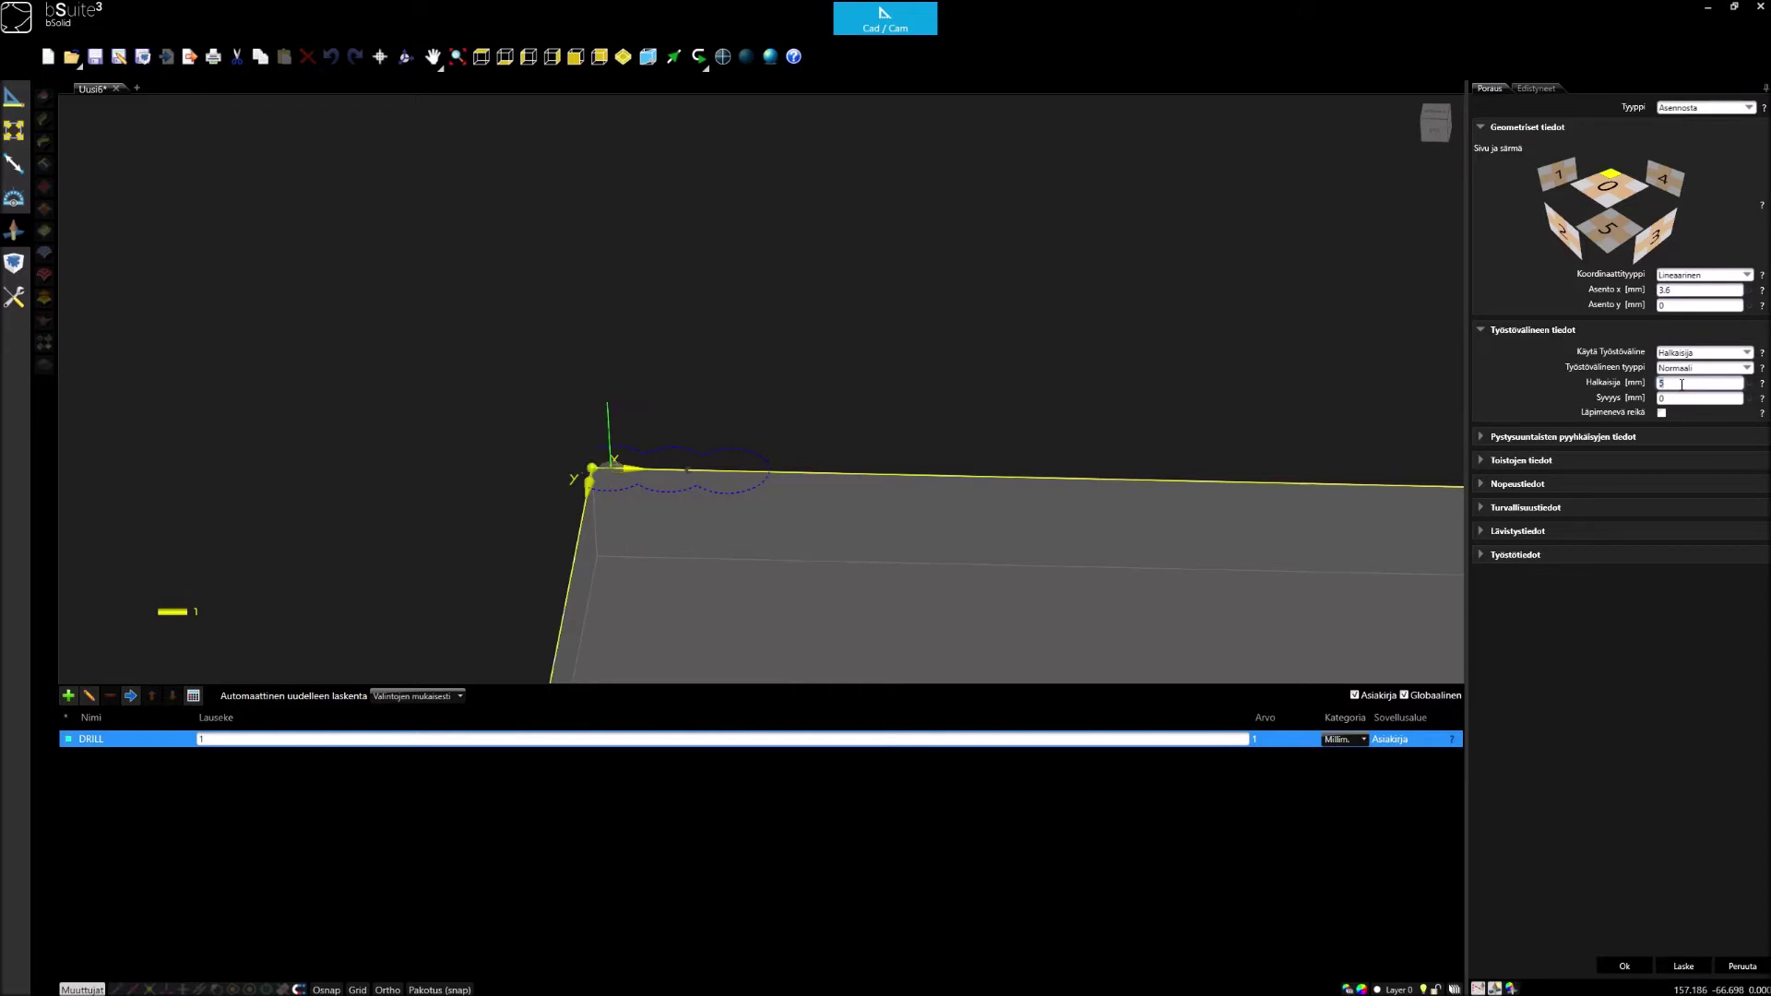
{"action": "key", "text": "Tab"}
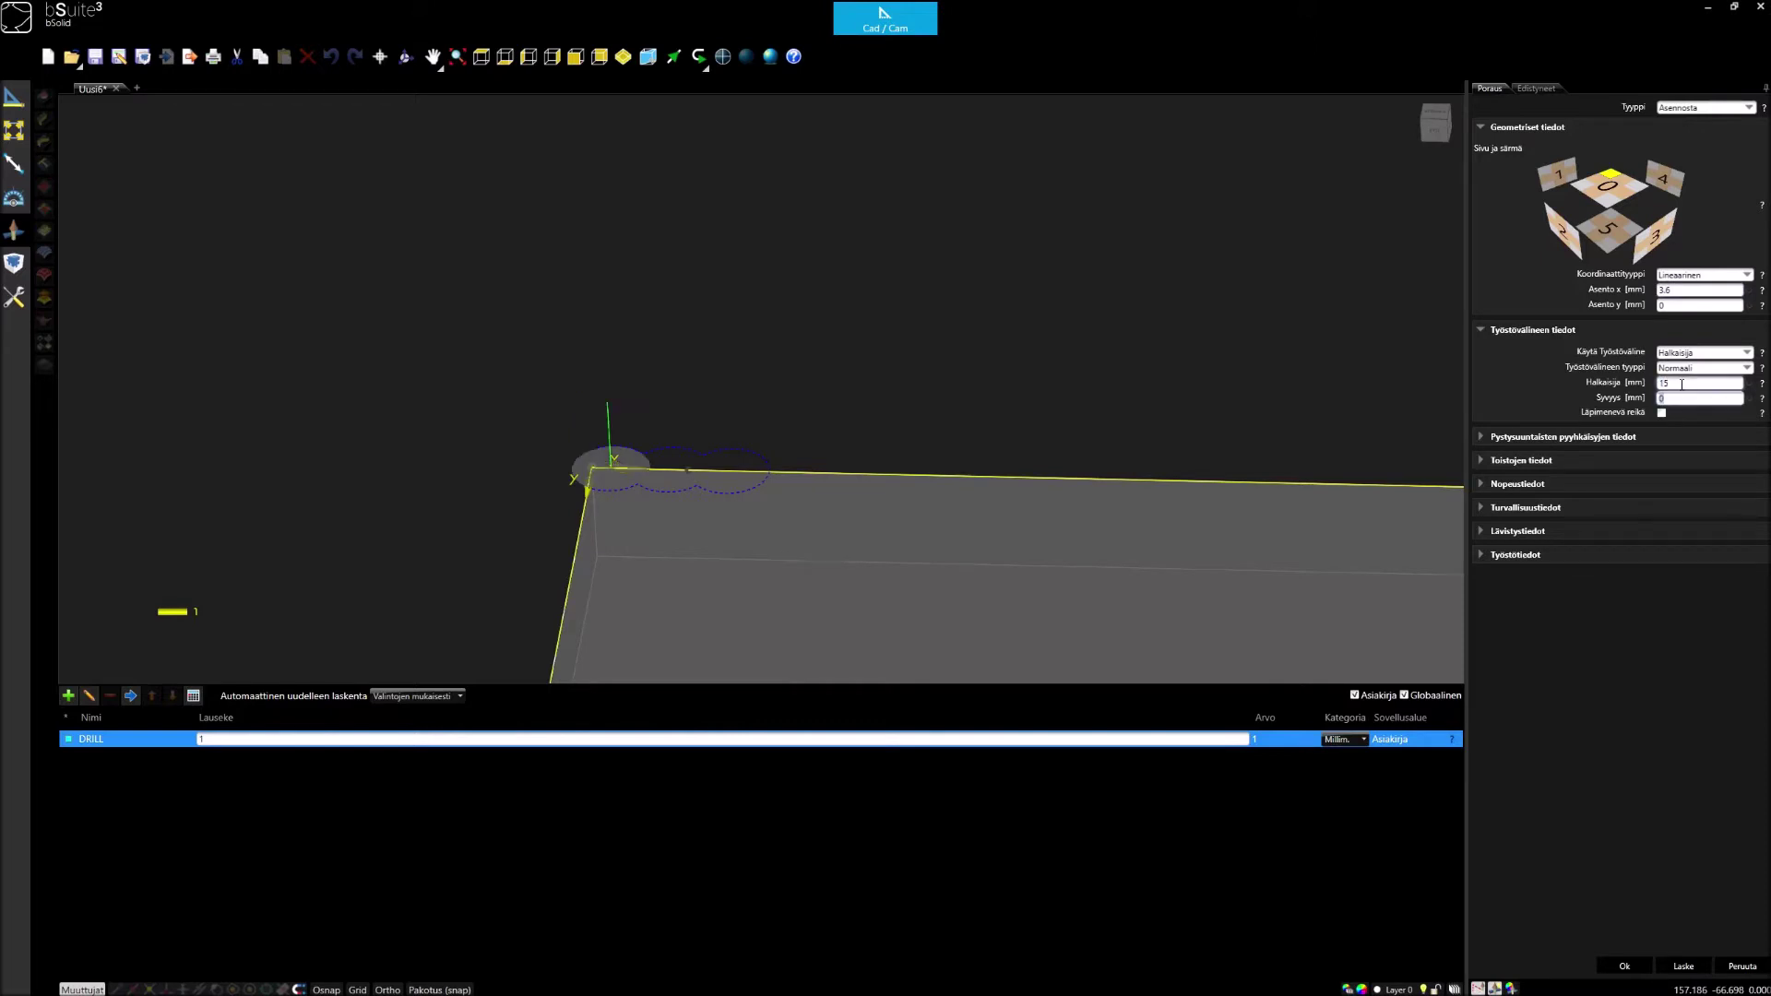
{"action": "type", "text": "11.5"}
{"action": "key", "text": "Tab"}
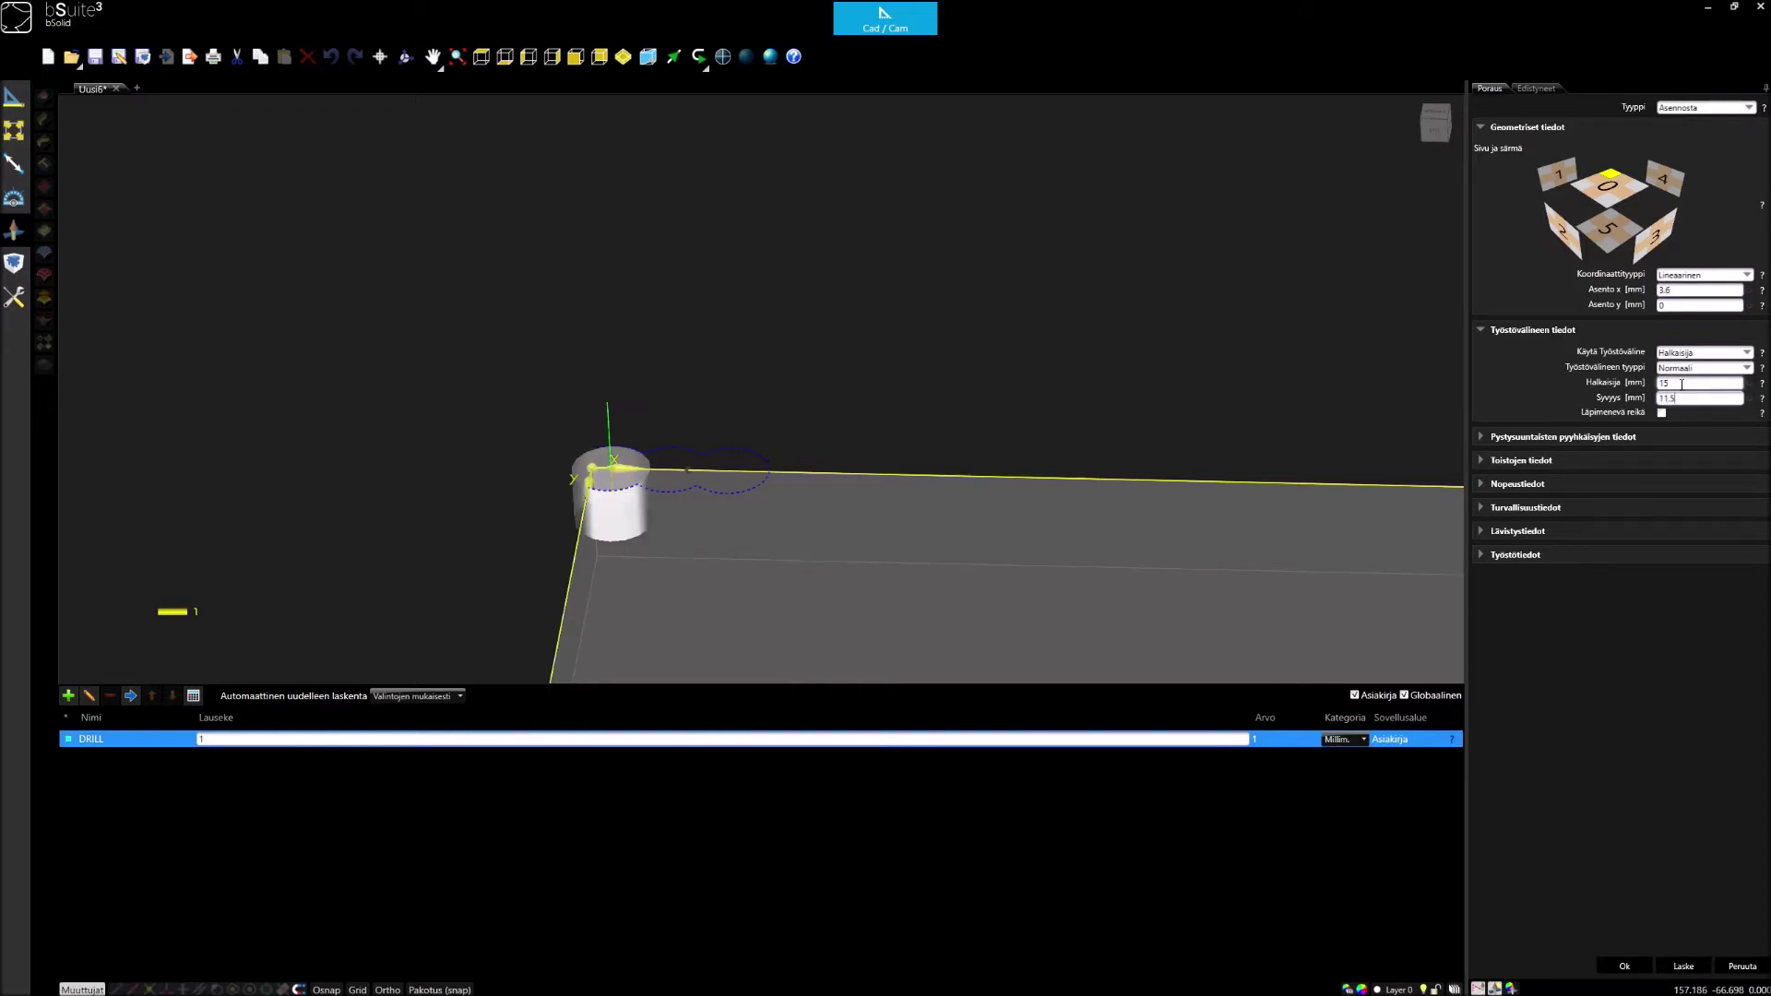
Step: Set the first drilling's execution condition (Suorita työstö) to drill=1
{"action": "left_click", "coordinate": [1534, 89]}
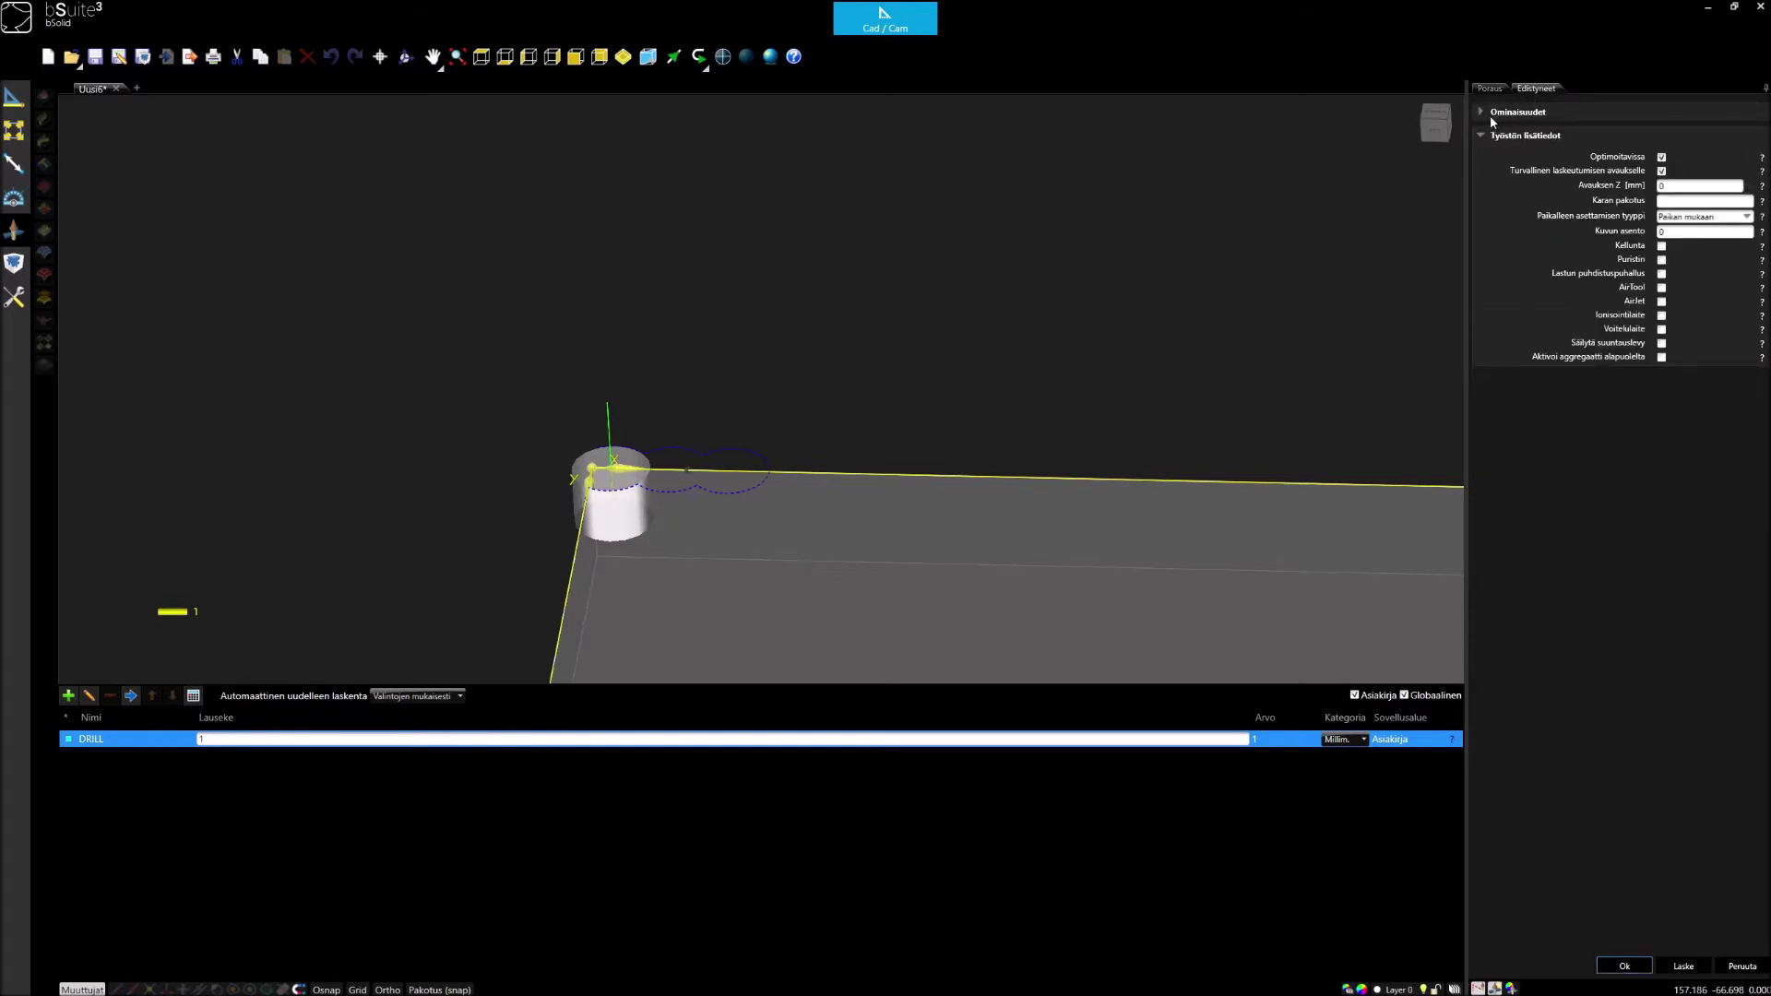
{"action": "left_click", "coordinate": [1489, 112]}
{"action": "left_click", "coordinate": [1696, 150]}
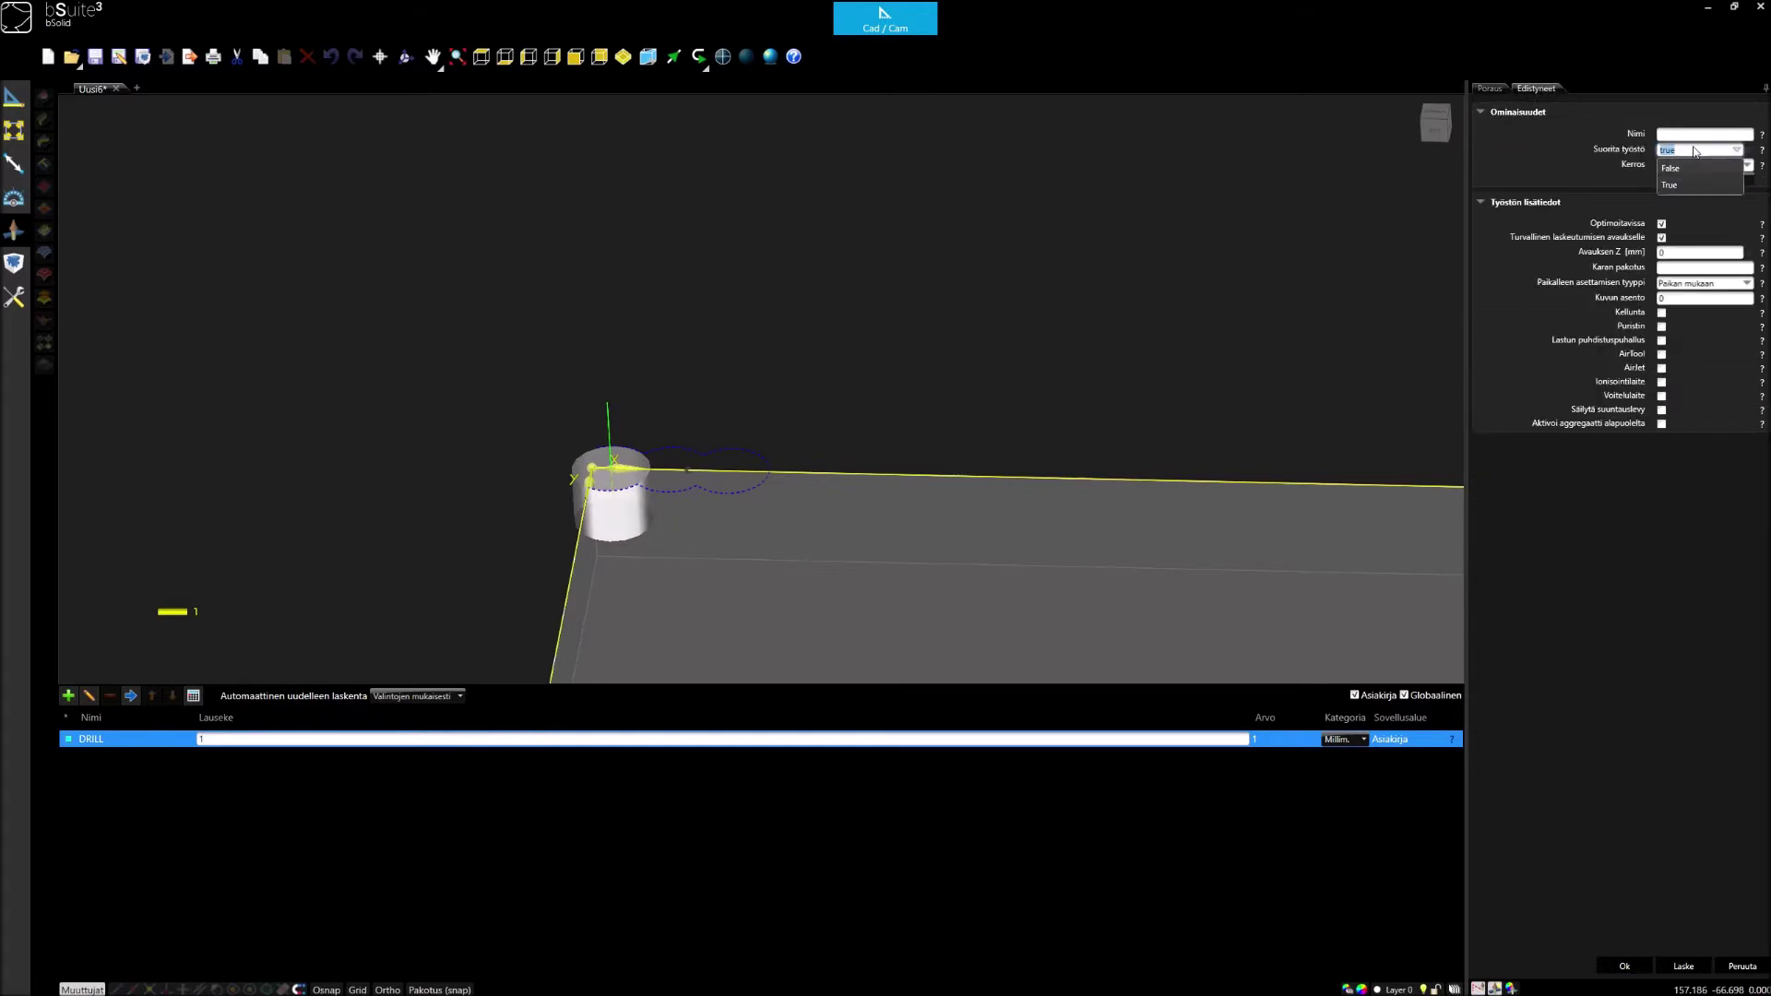
{"action": "type", "text": "frill=1"}
{"action": "left_click", "coordinate": [1626, 967]}
Step: Change the first drilling's X position to the centre of the middle scallop circle and accept the operation
{"action": "left_click", "coordinate": [1495, 90]}
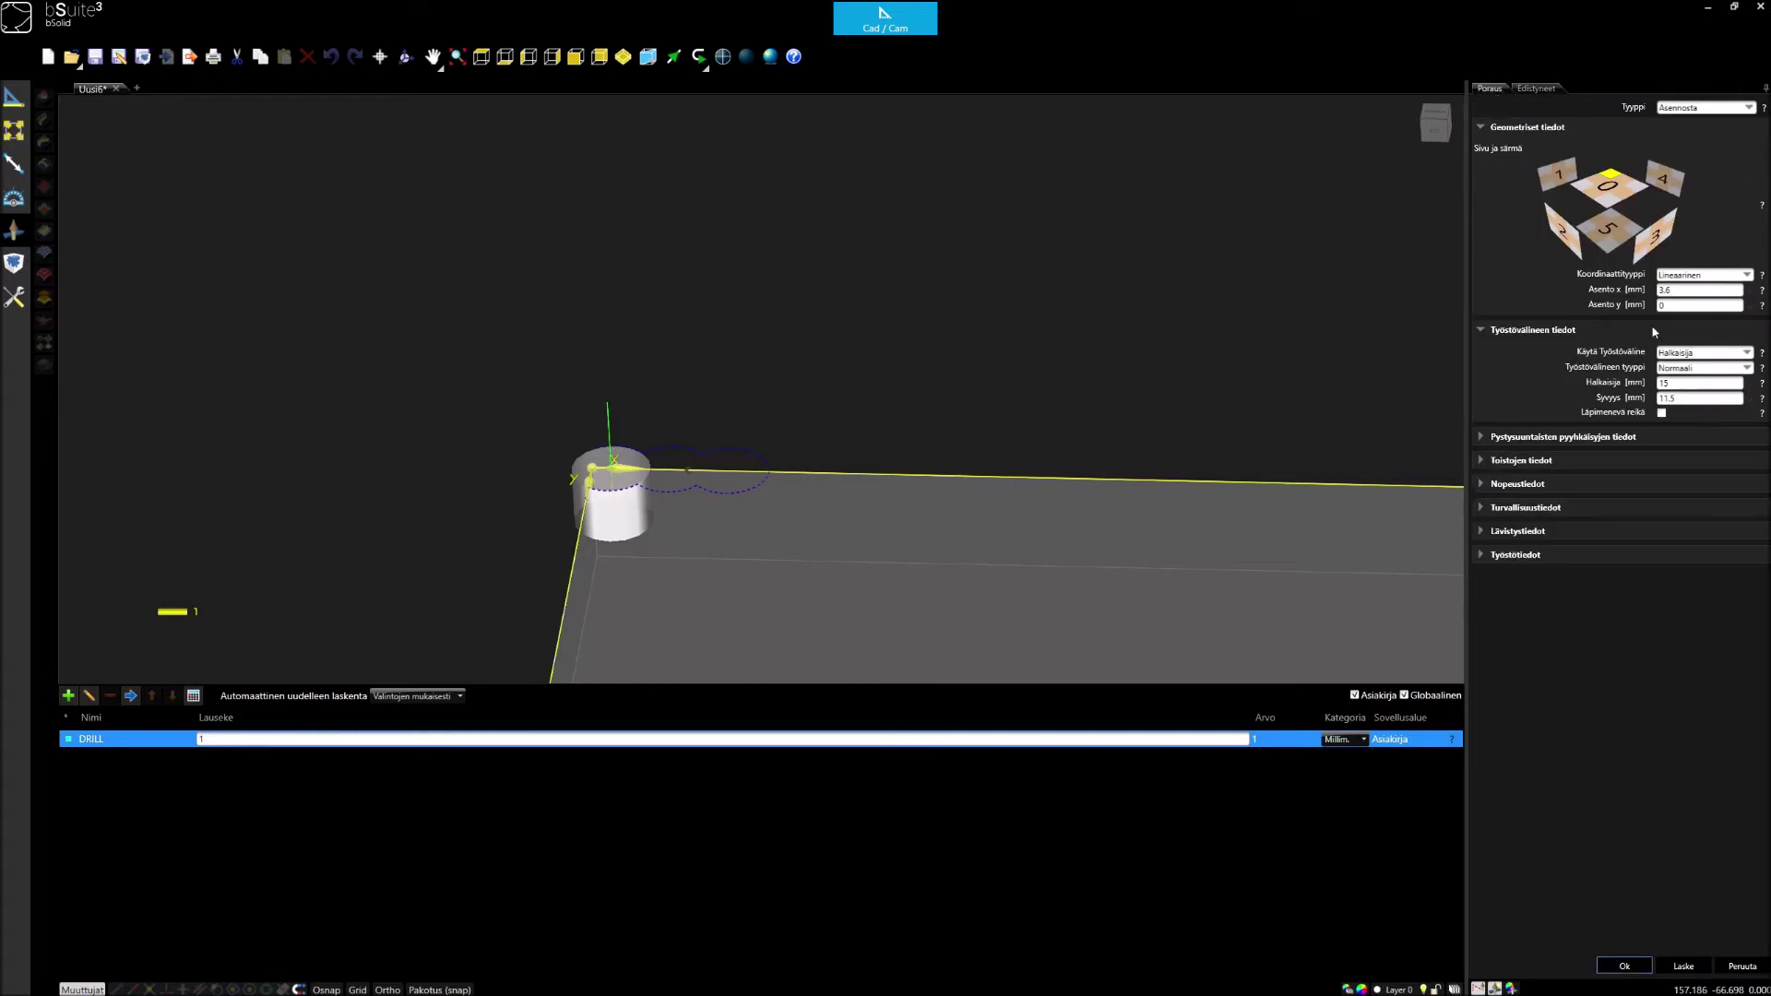
{"action": "left_click", "coordinate": [1701, 289]}
{"action": "left_click", "coordinate": [1625, 967]}
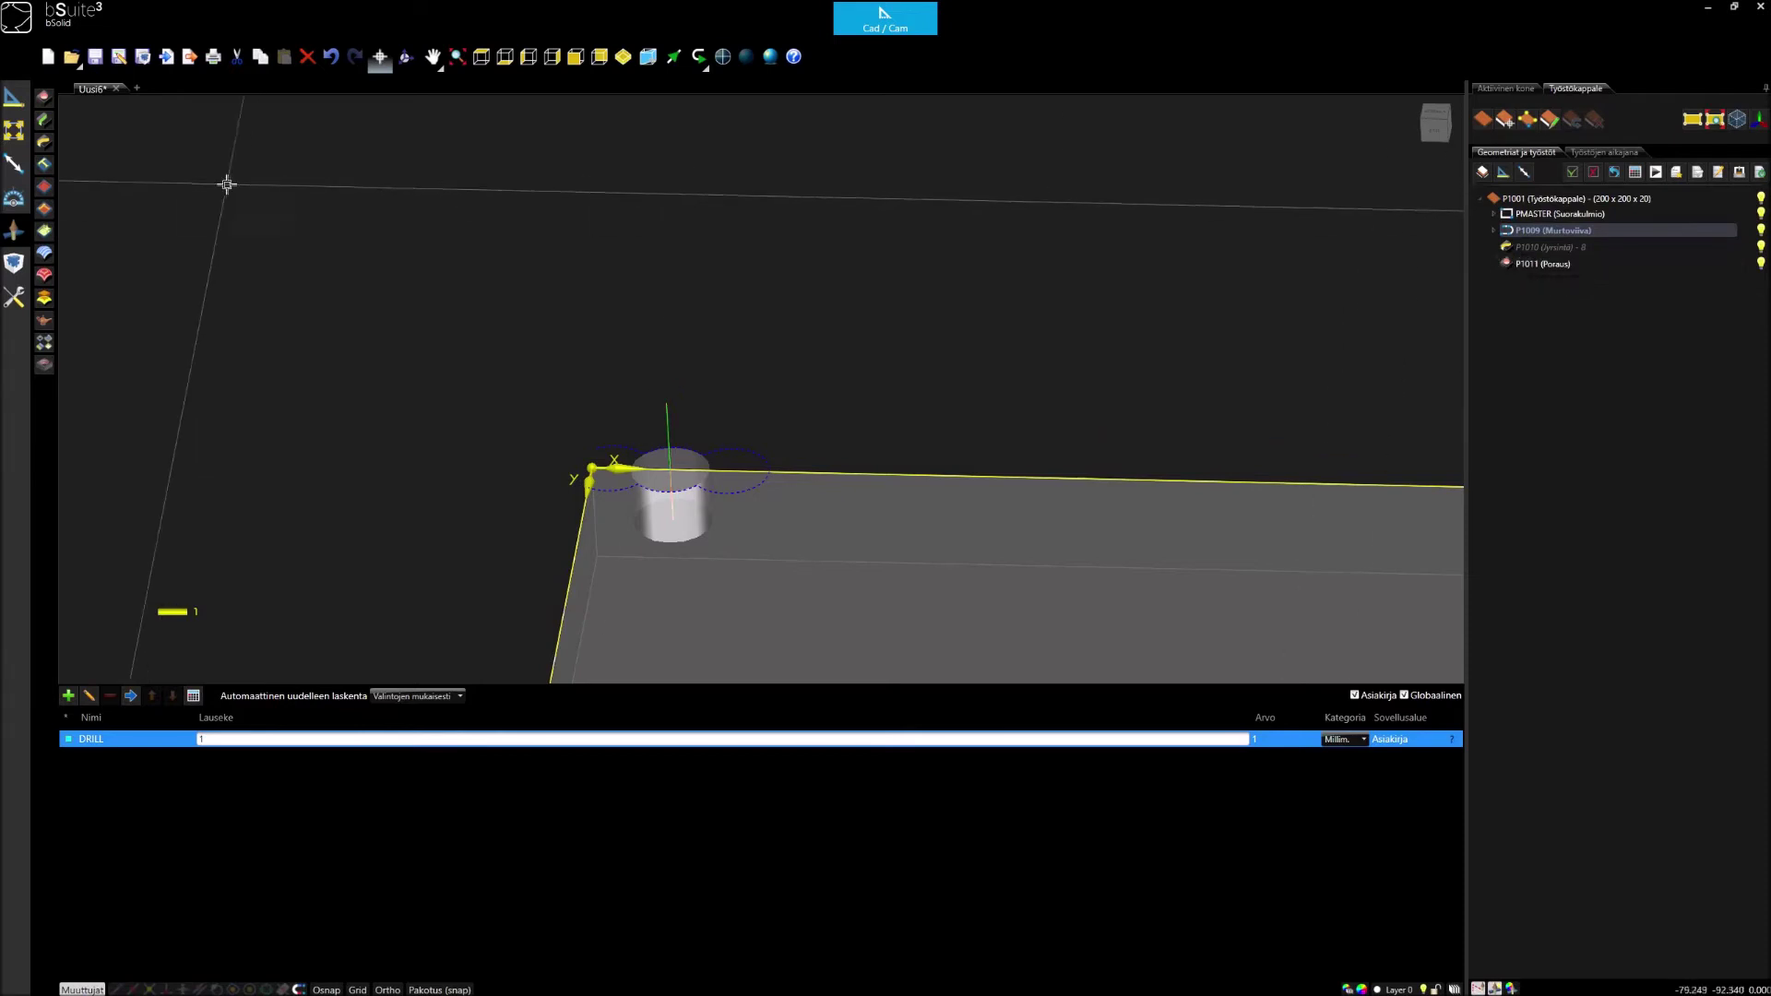
Step: Start a second drilling defined by position (Asennosta) and set its X position to 3.6 mm
{"action": "double_click", "coordinate": [1484, 260]}
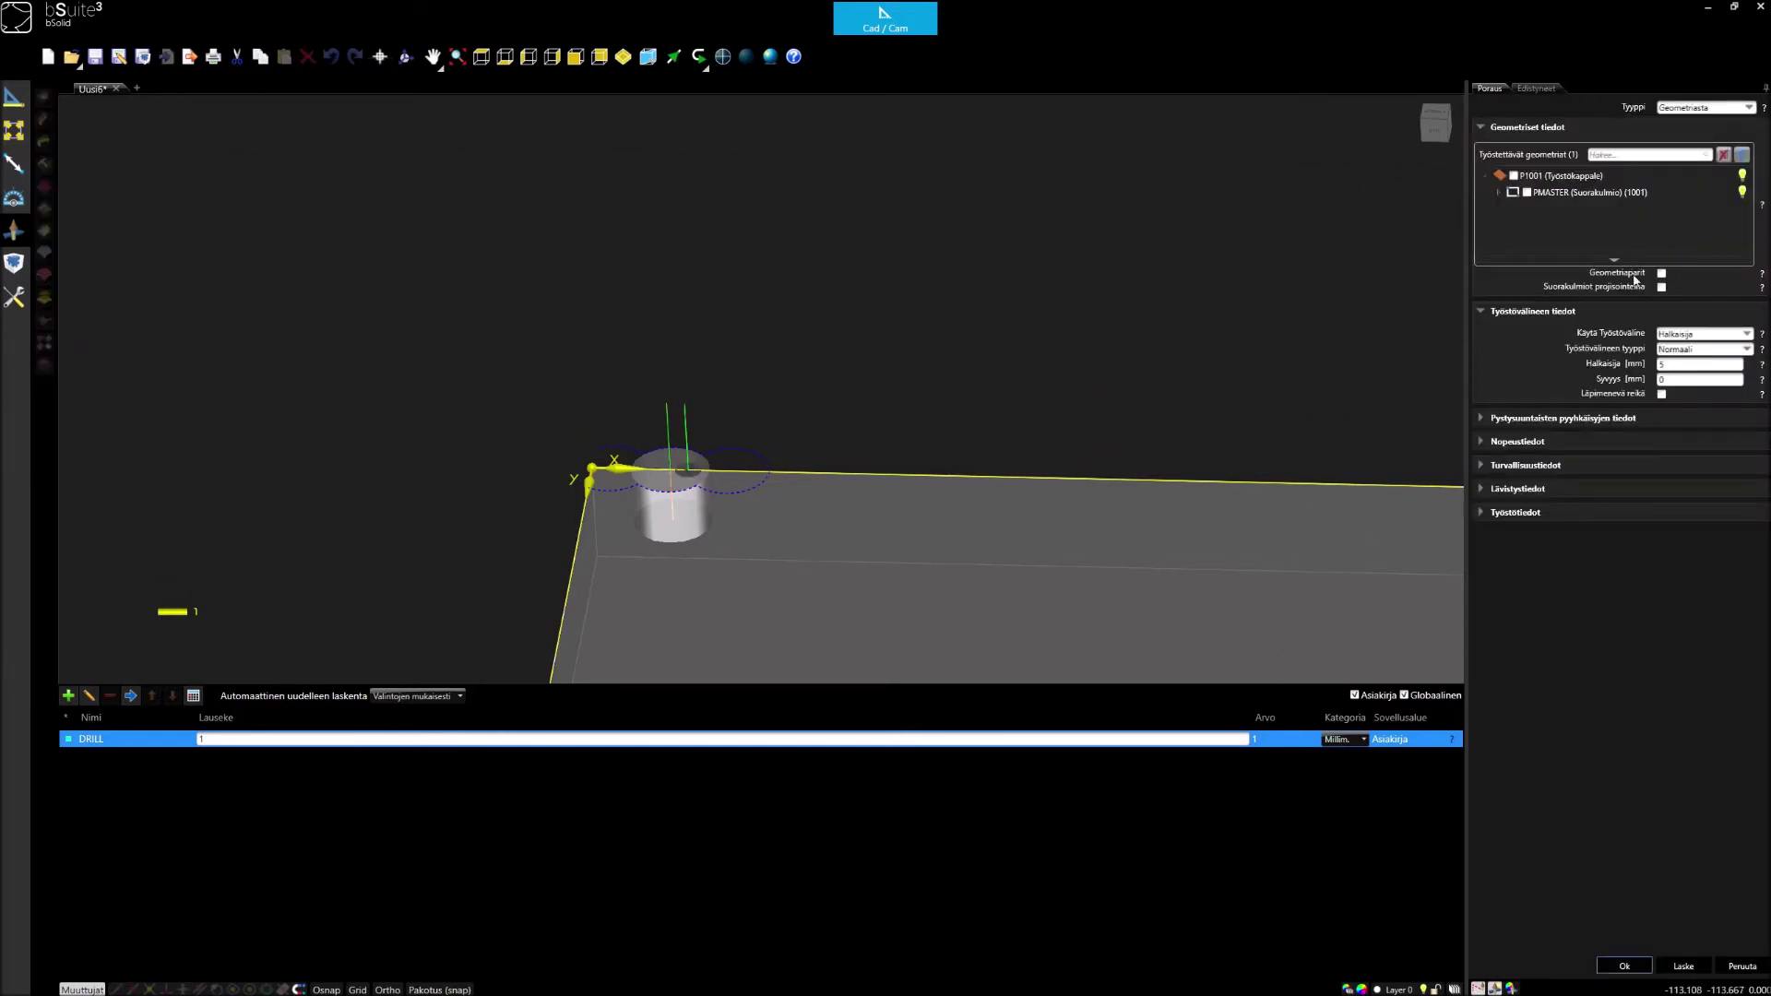
{"action": "left_click", "coordinate": [1749, 108]}
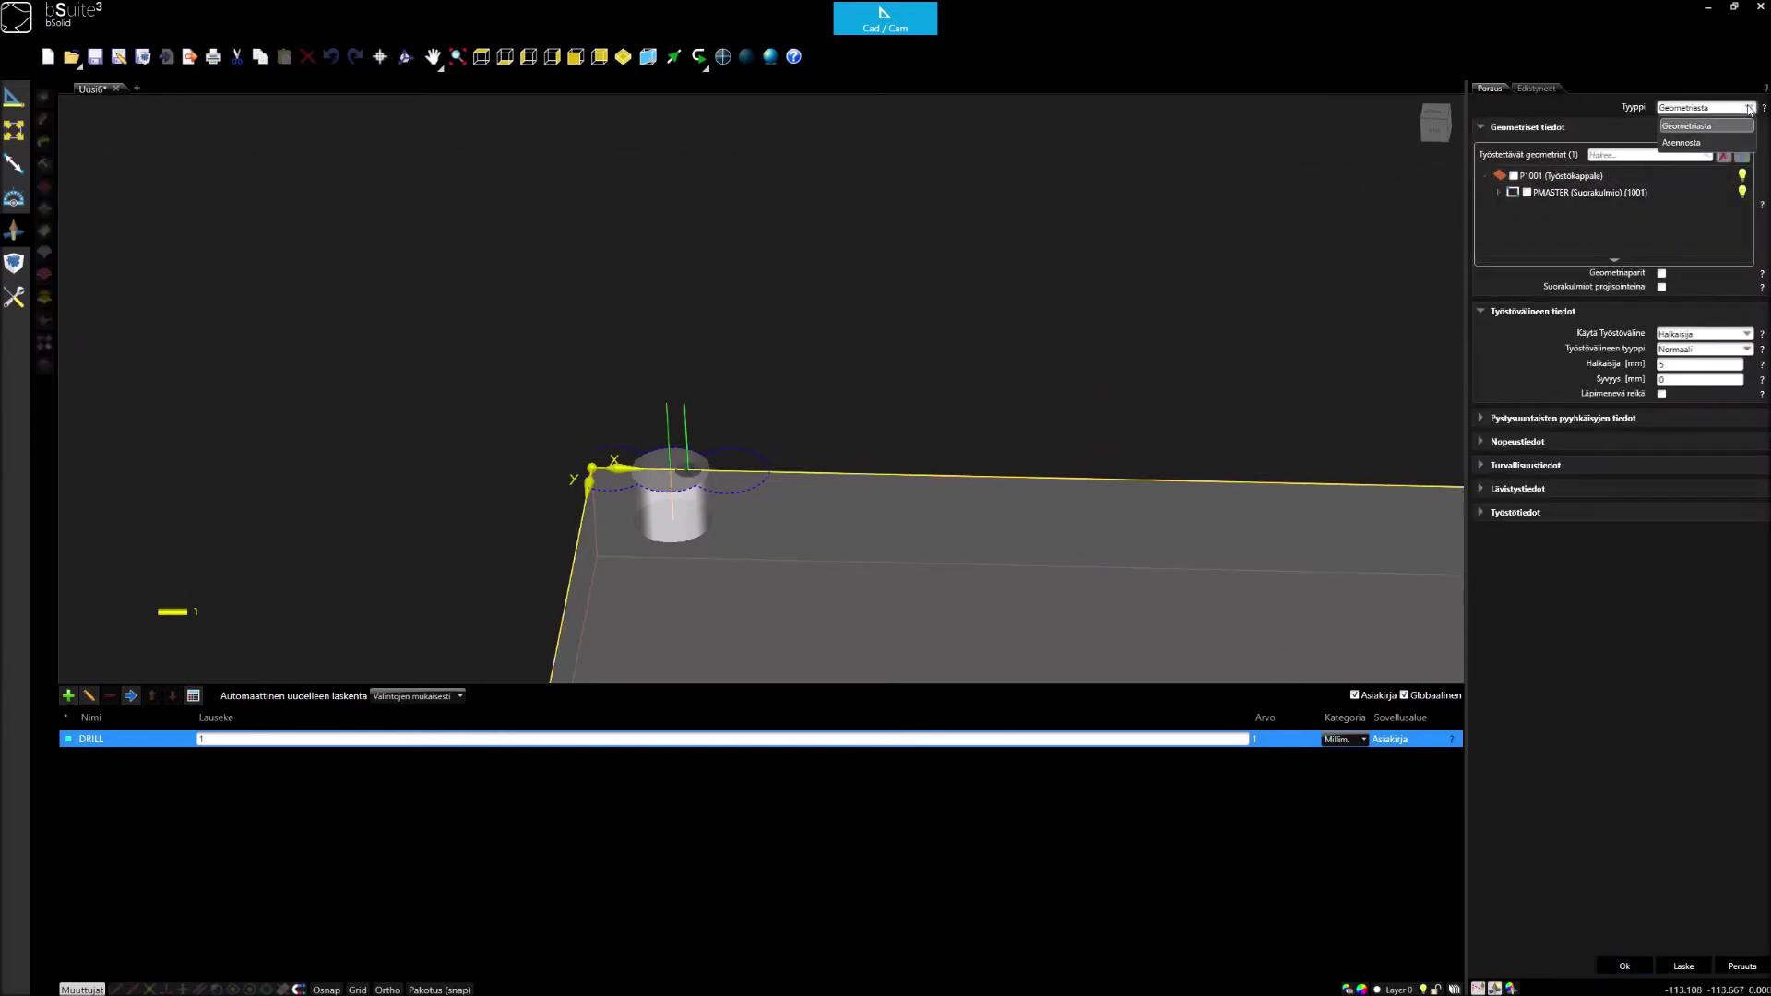
{"action": "left_click", "coordinate": [1707, 127]}
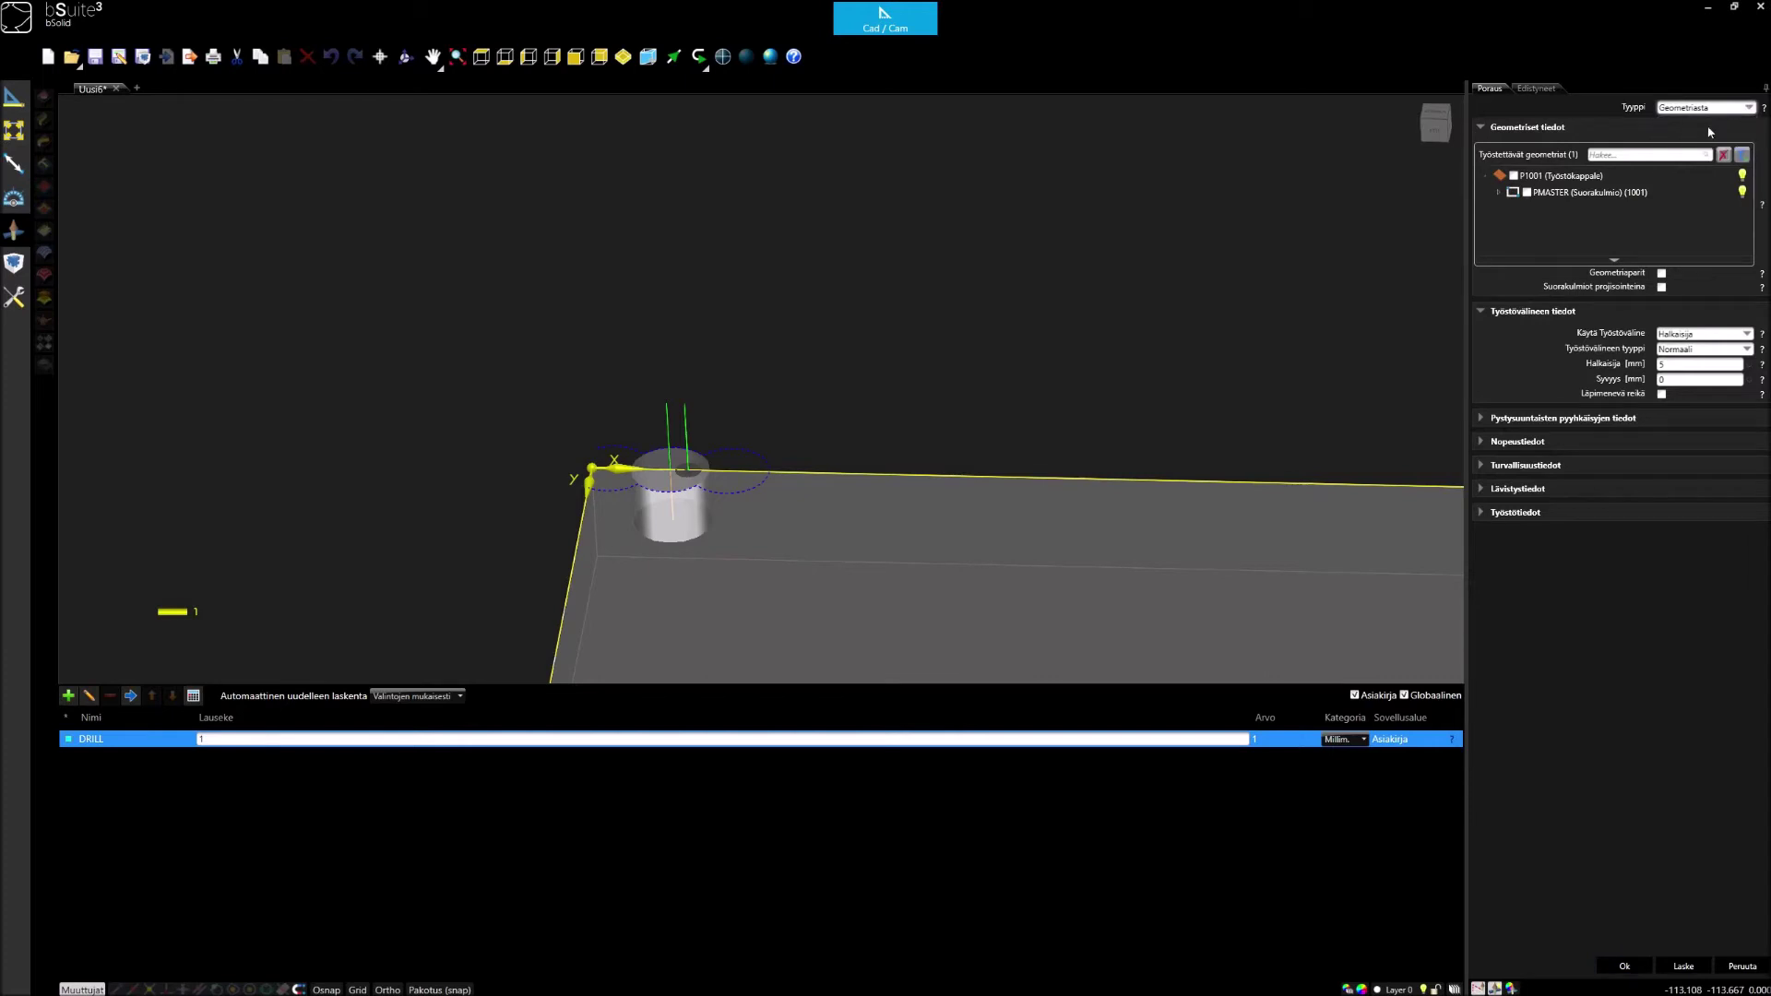
{"action": "left_click", "coordinate": [1747, 108]}
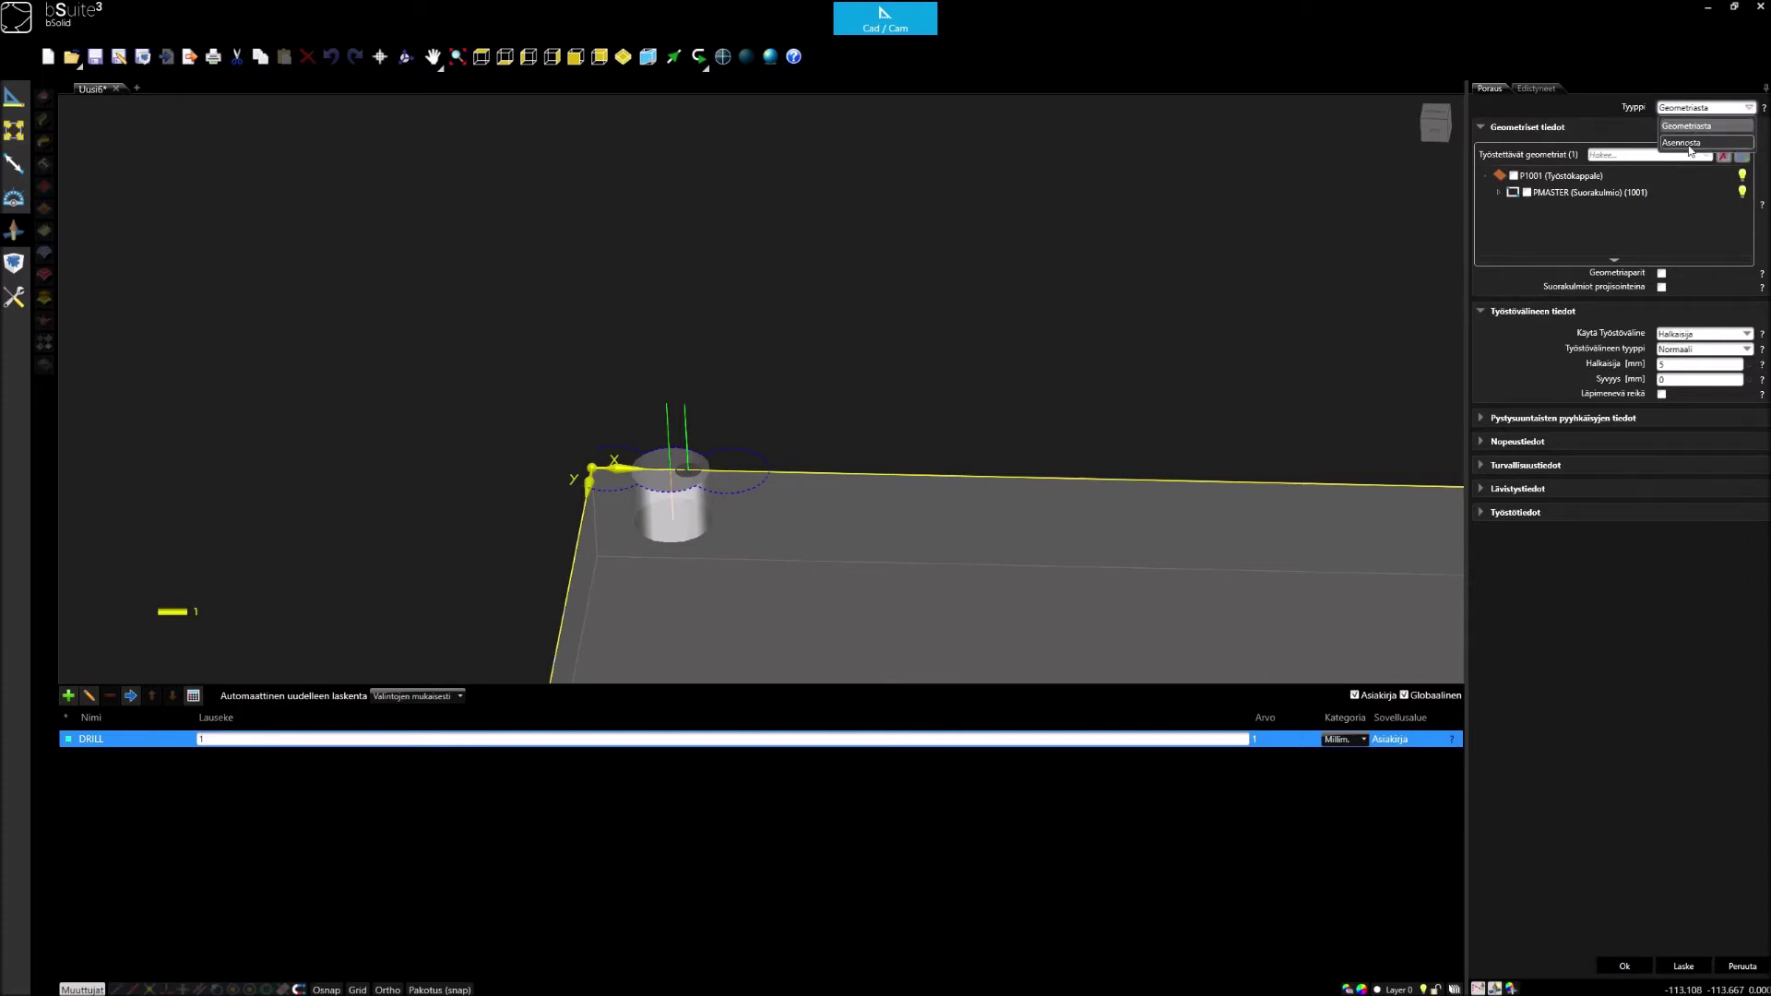
{"action": "left_click", "coordinate": [1694, 142]}
{"action": "left_click", "coordinate": [1675, 287]}
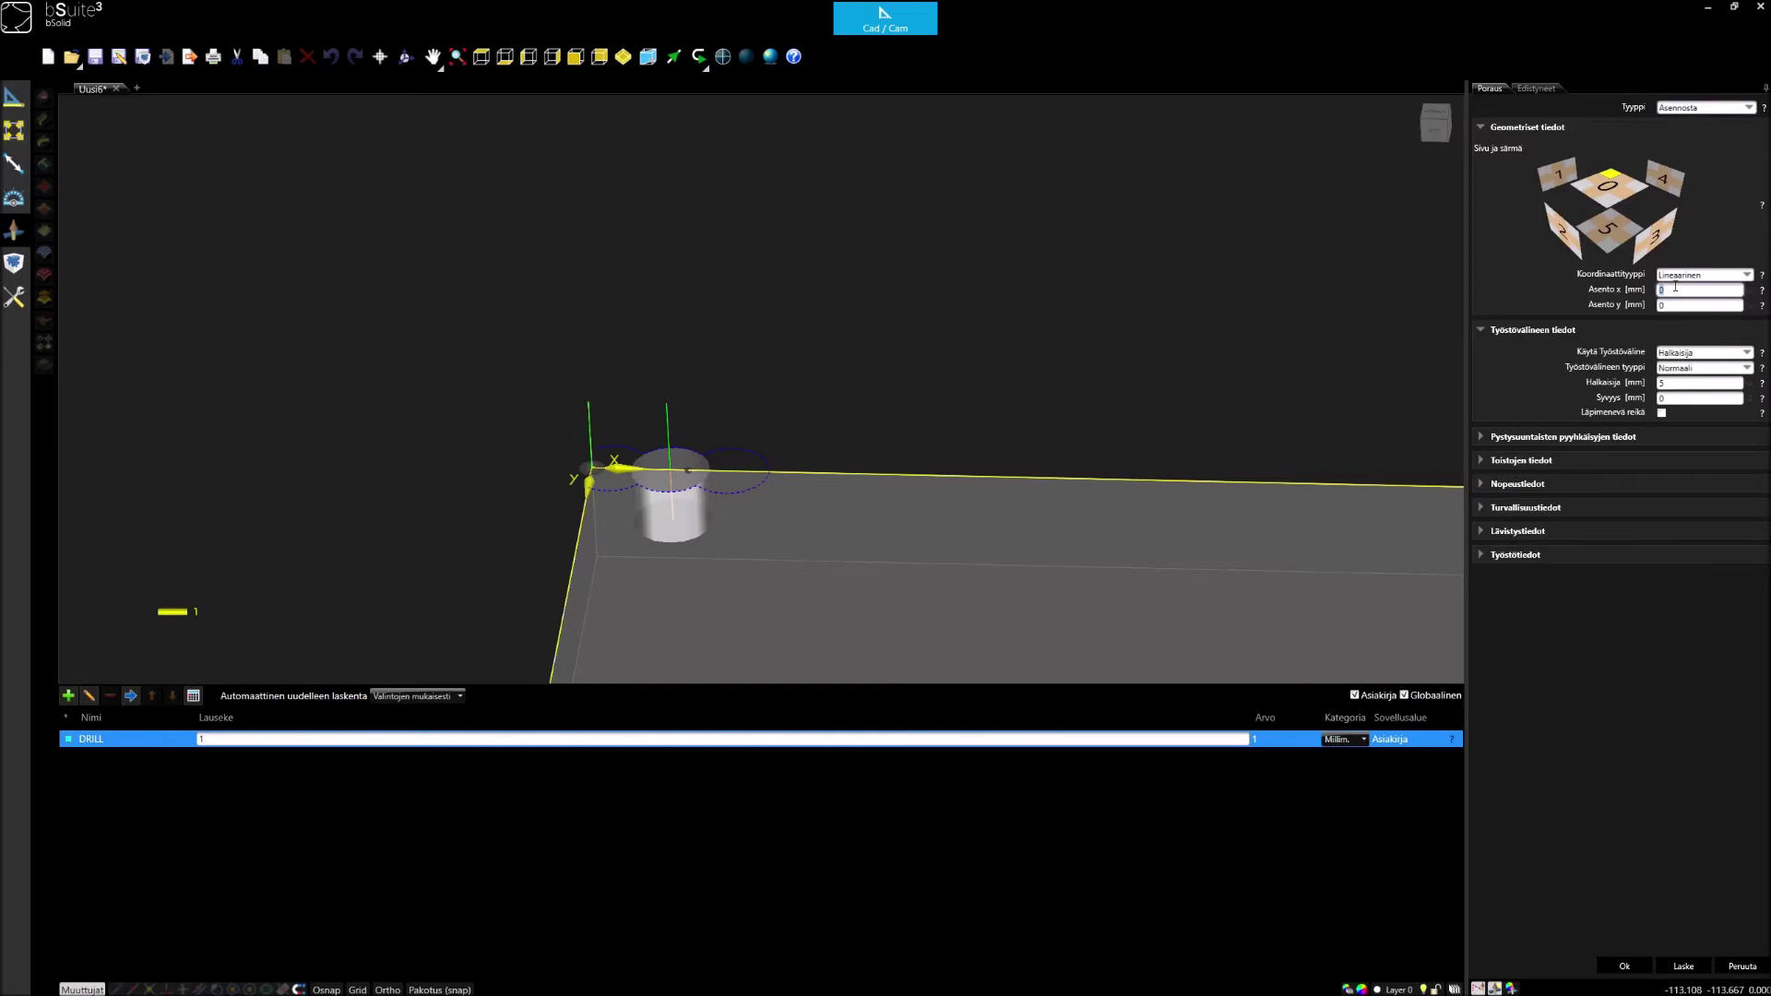
{"action": "type", "text": "3.6"}
Step: Set the second drilling's diameter to 15 mm and its depth to 11.5 mm
{"action": "key", "text": "Tab"}
{"action": "key", "text": "Tab"}
{"action": "key", "text": "Tab"}
{"action": "key", "text": "Tab"}
{"action": "type", "text": "1"}
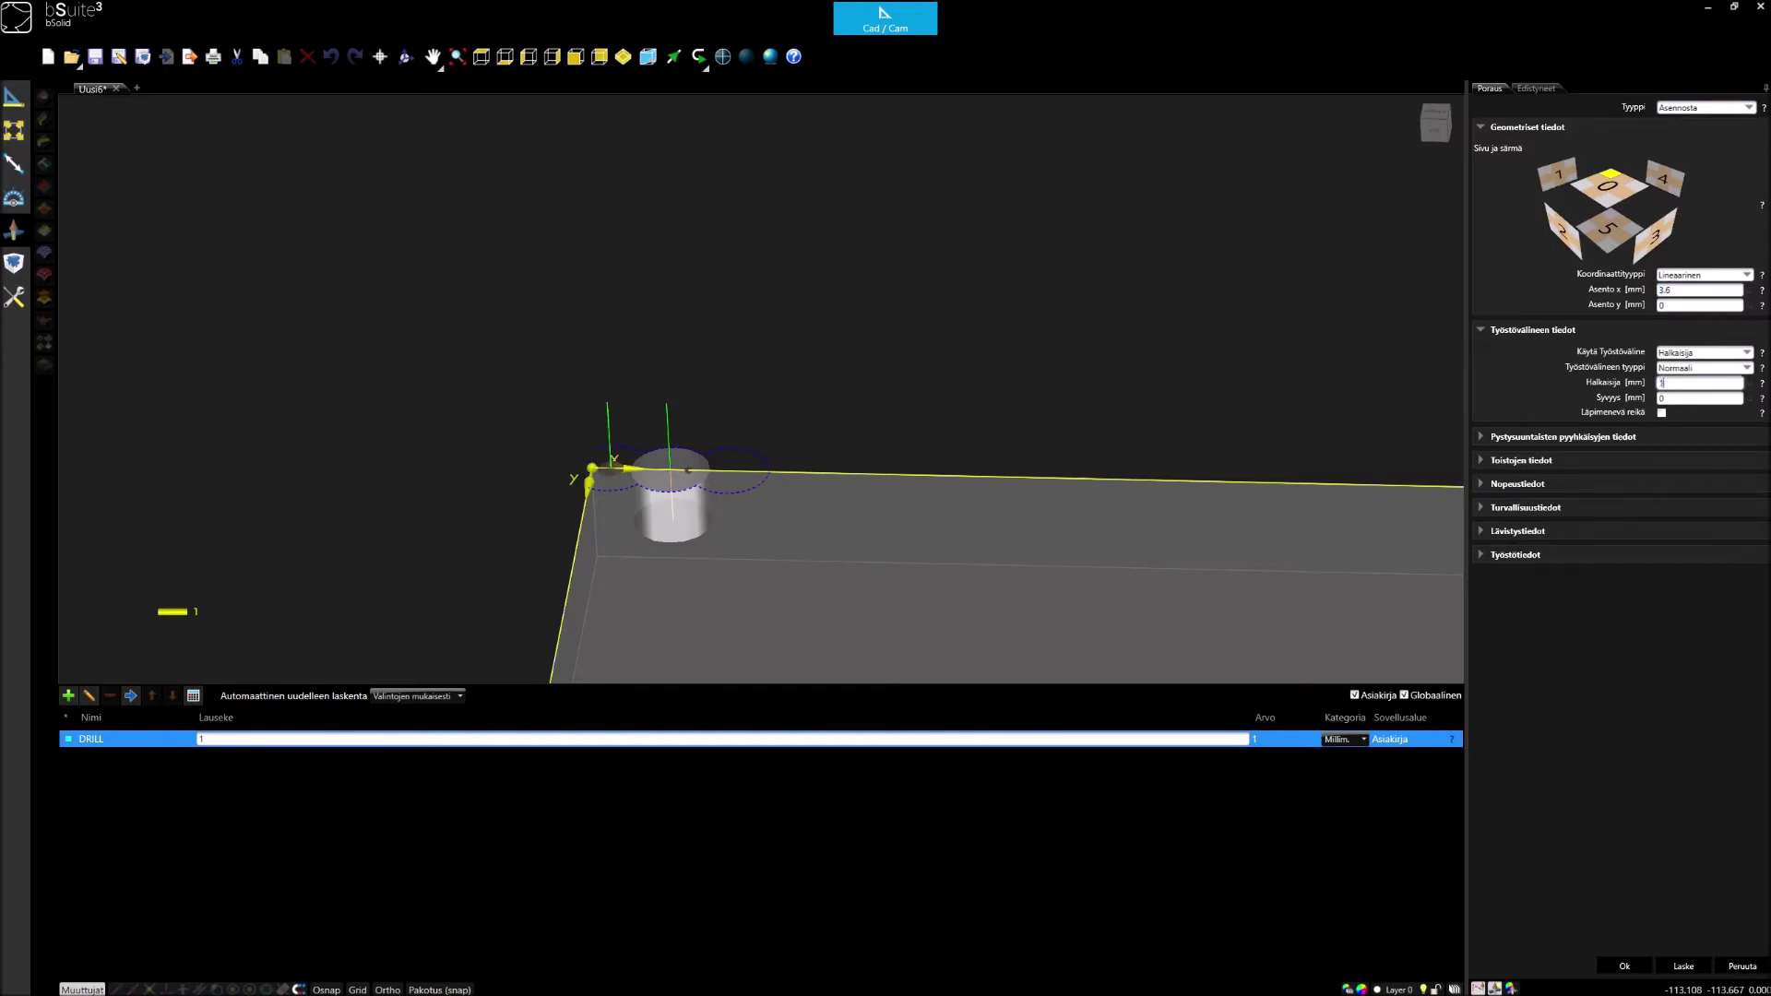
{"action": "left_click", "coordinate": [1674, 398]}
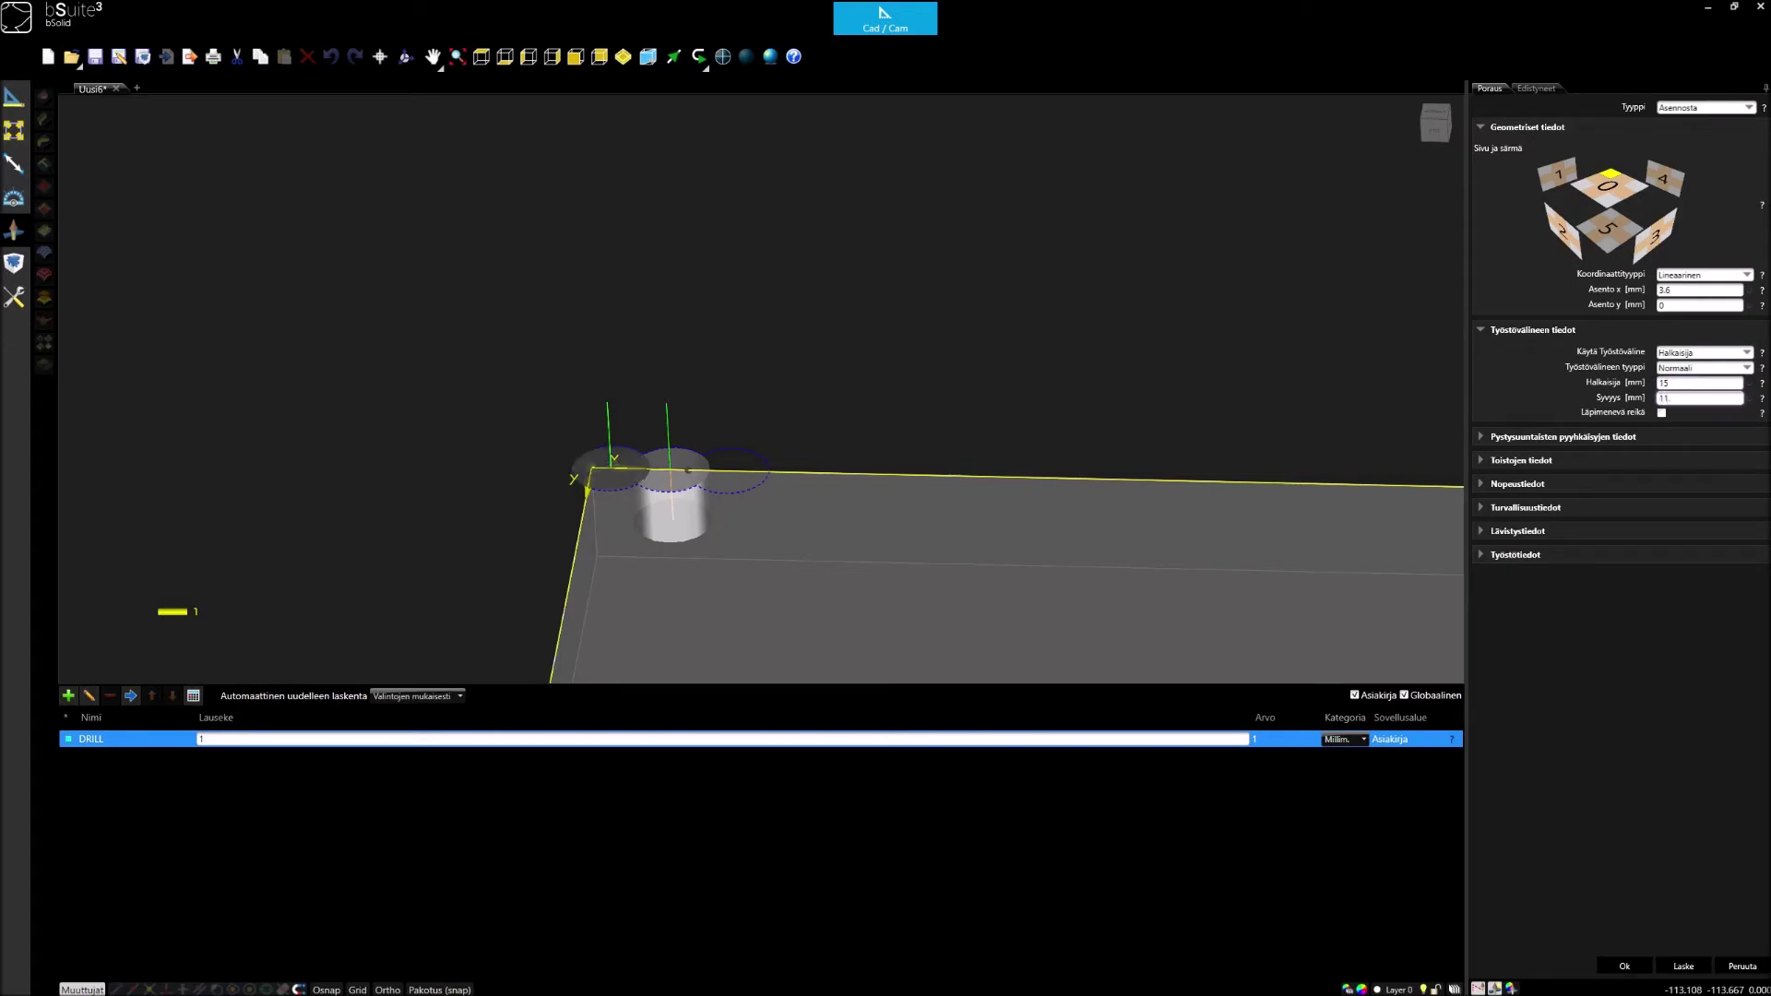
{"action": "key", "text": "Tab"}
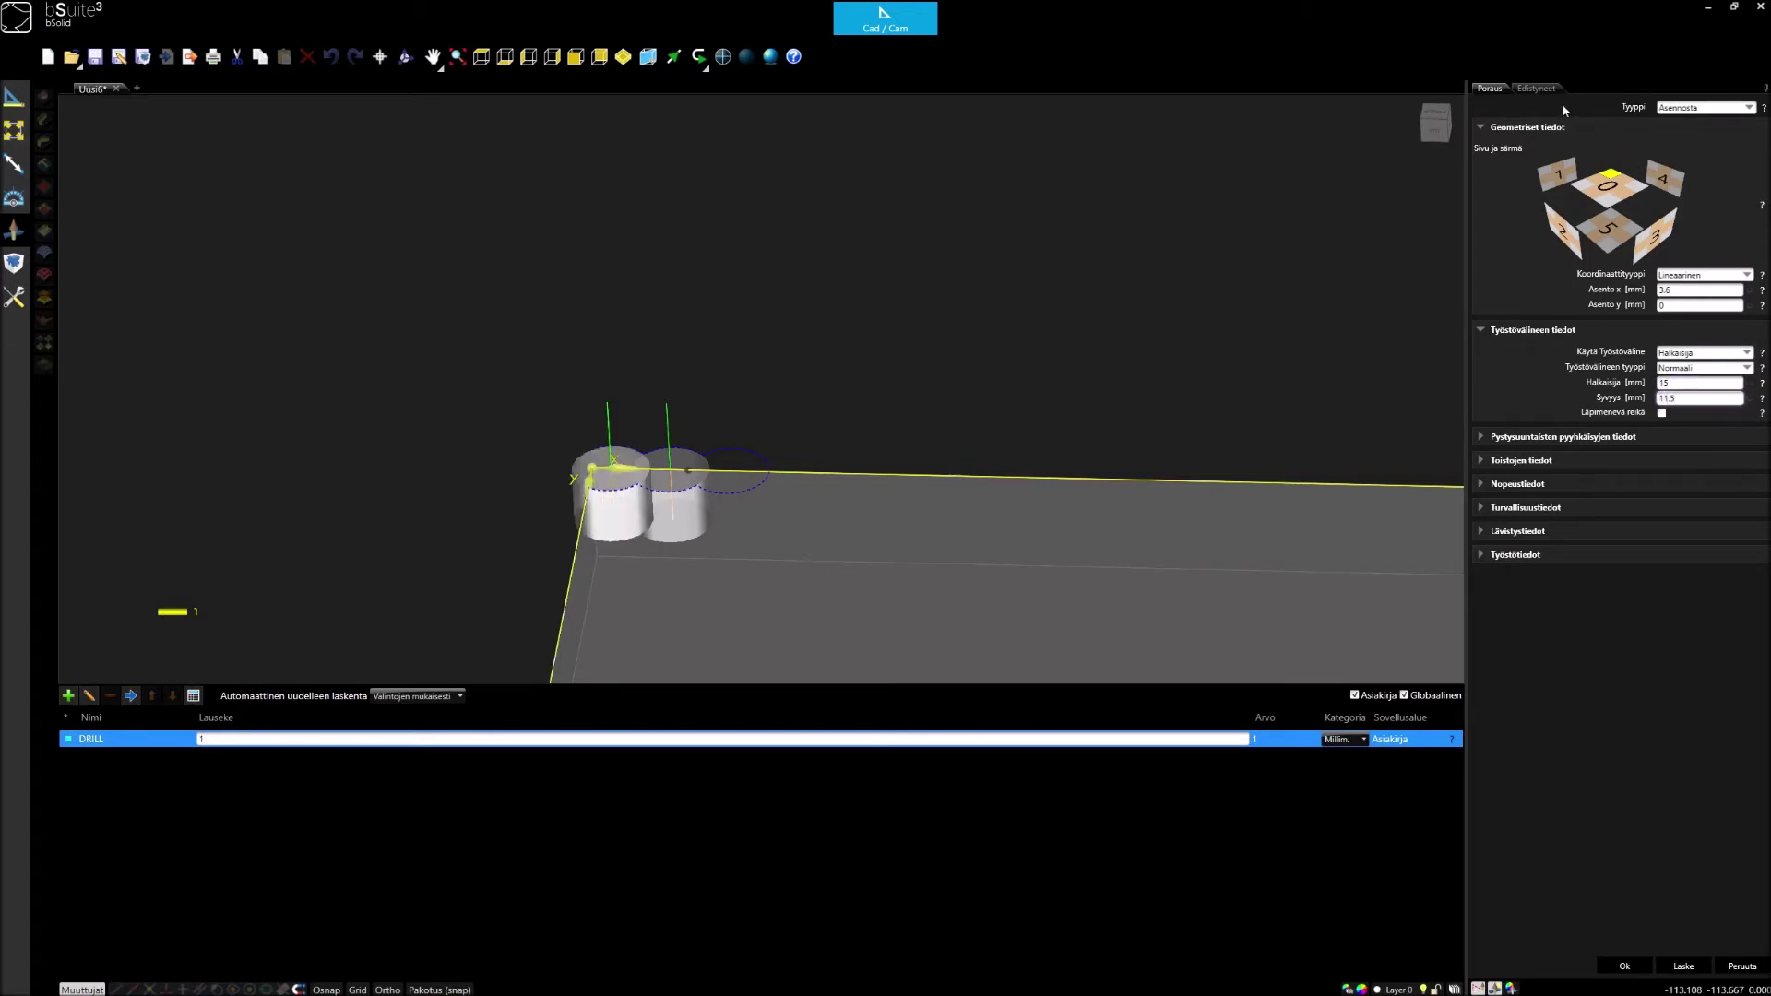
Step: Set the second drilling's execution condition (Suorita työstö) to drill=1 and accept the operation
{"action": "left_click", "coordinate": [1554, 95]}
{"action": "left_click", "coordinate": [1661, 184]}
{"action": "type", "text": "0"}
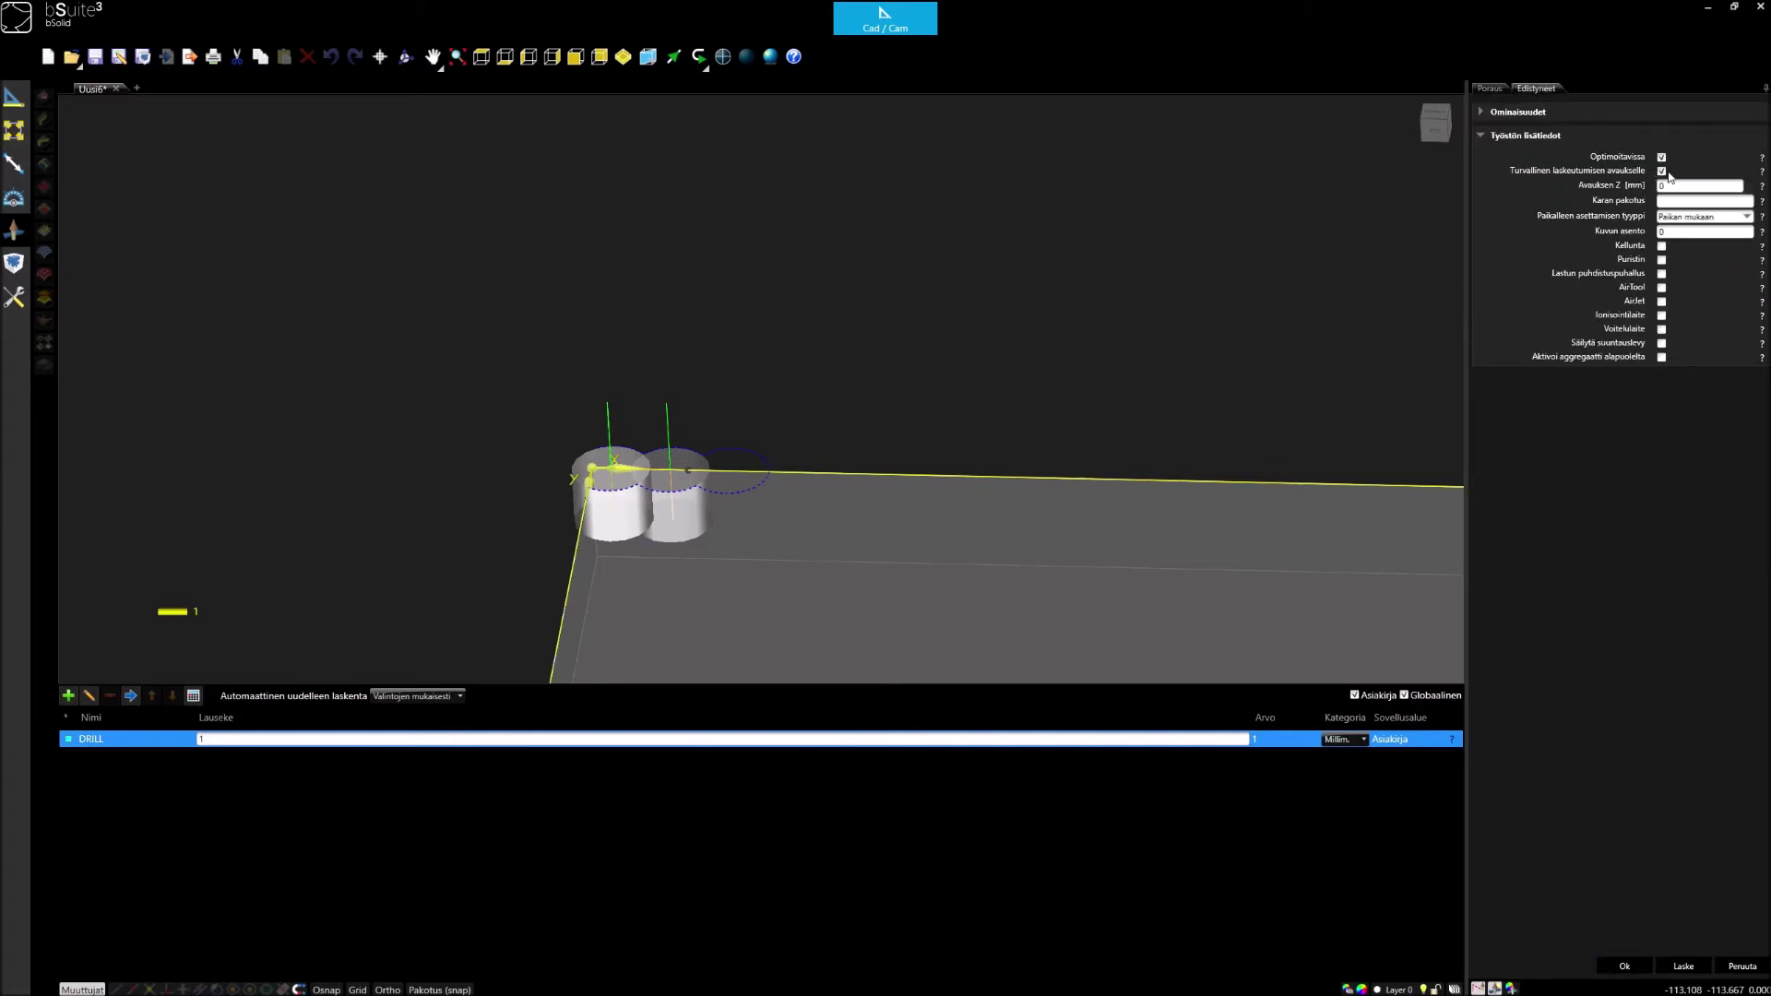
{"action": "left_click", "coordinate": [1482, 113]}
{"action": "left_click", "coordinate": [1684, 151]}
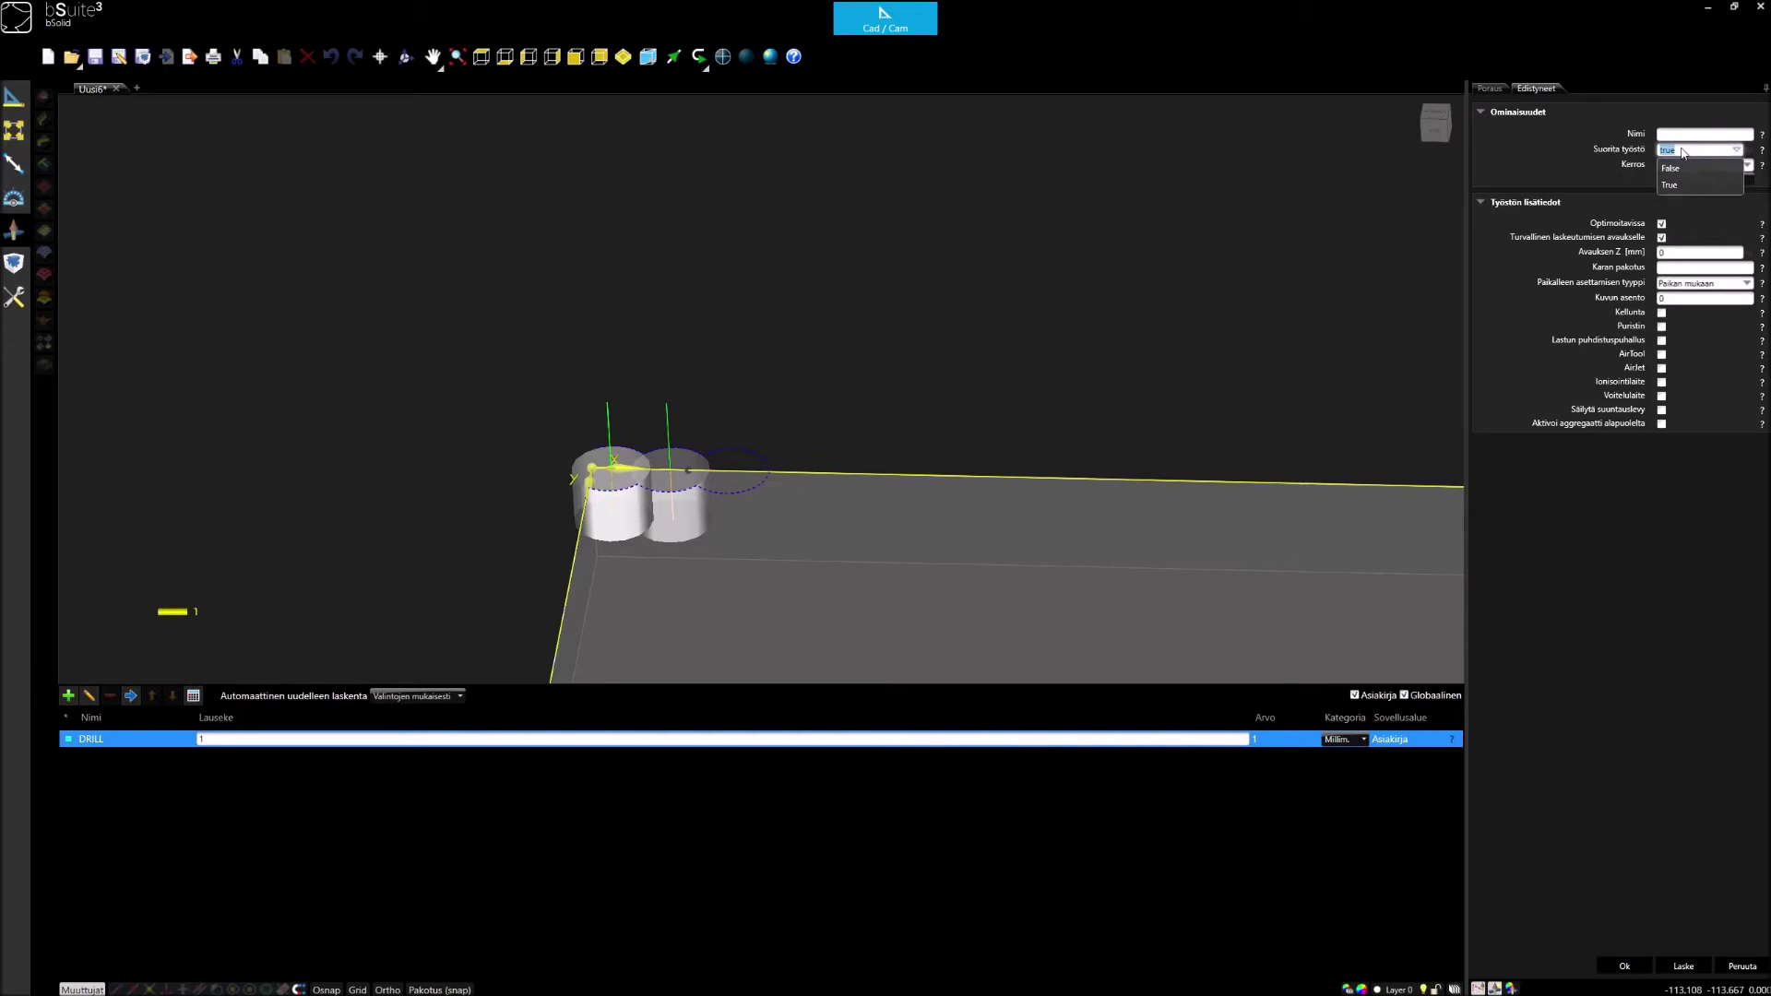
{"action": "type", "text": "f"}
{"action": "type", "text": "rill="}
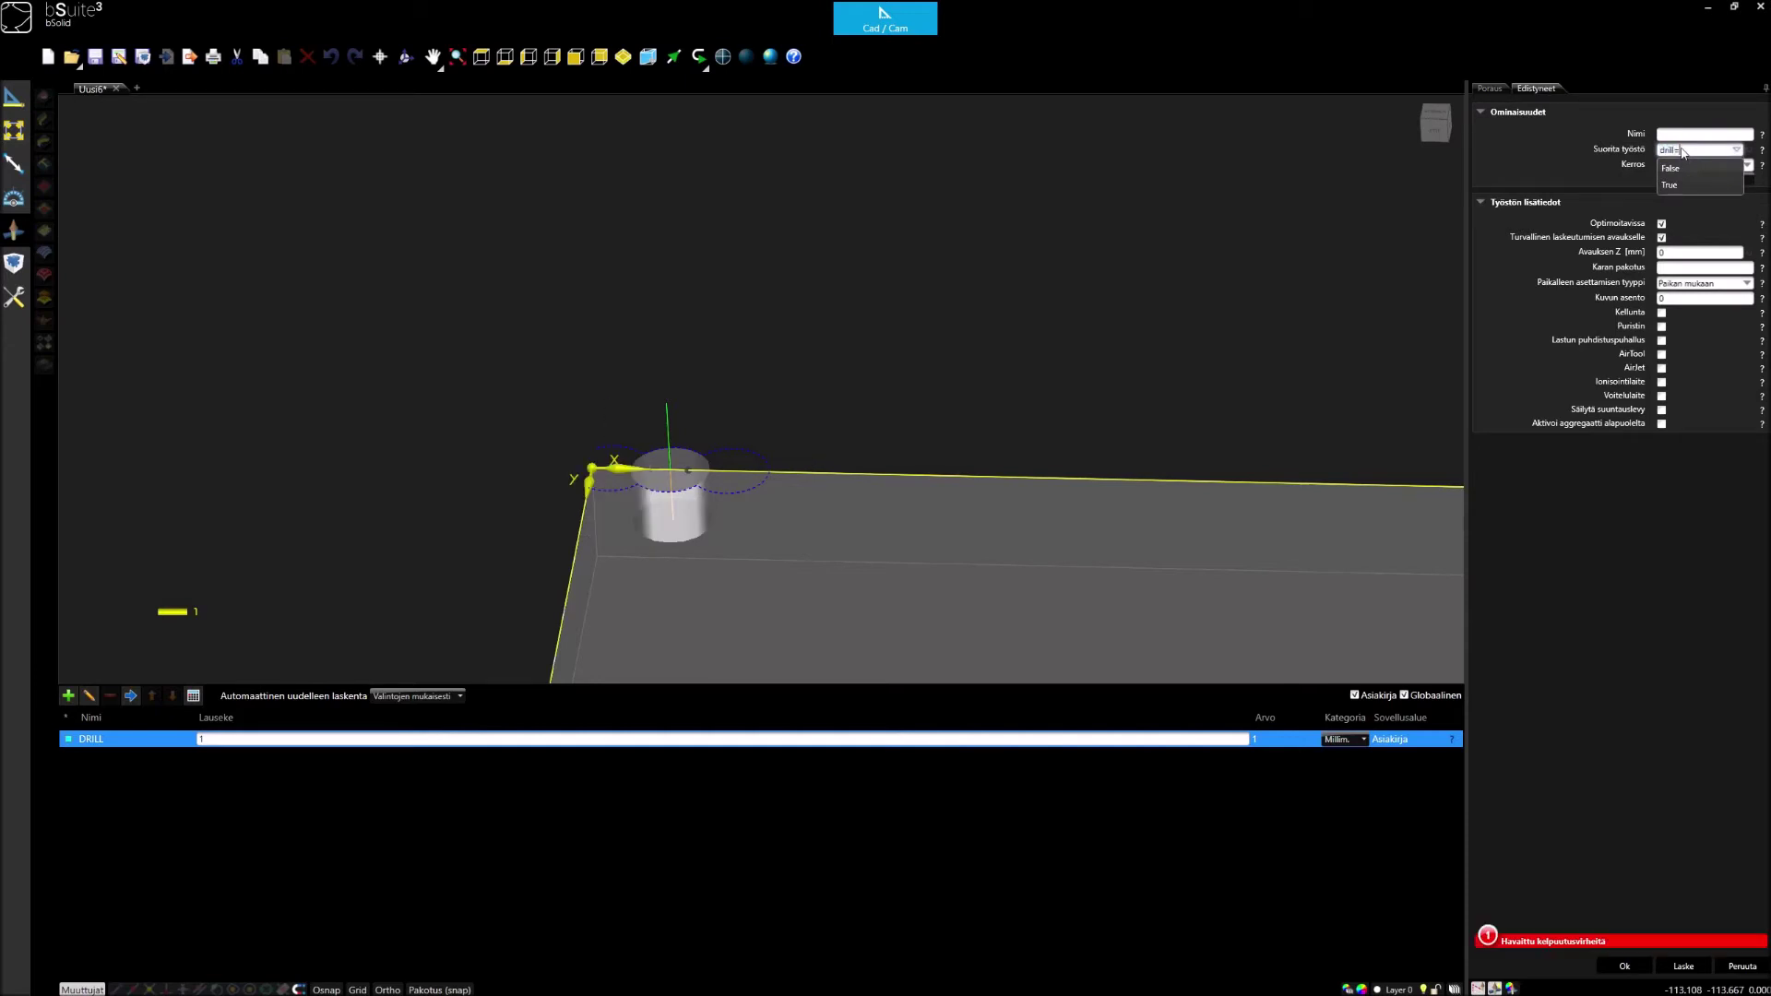
{"action": "type", "text": "1"}
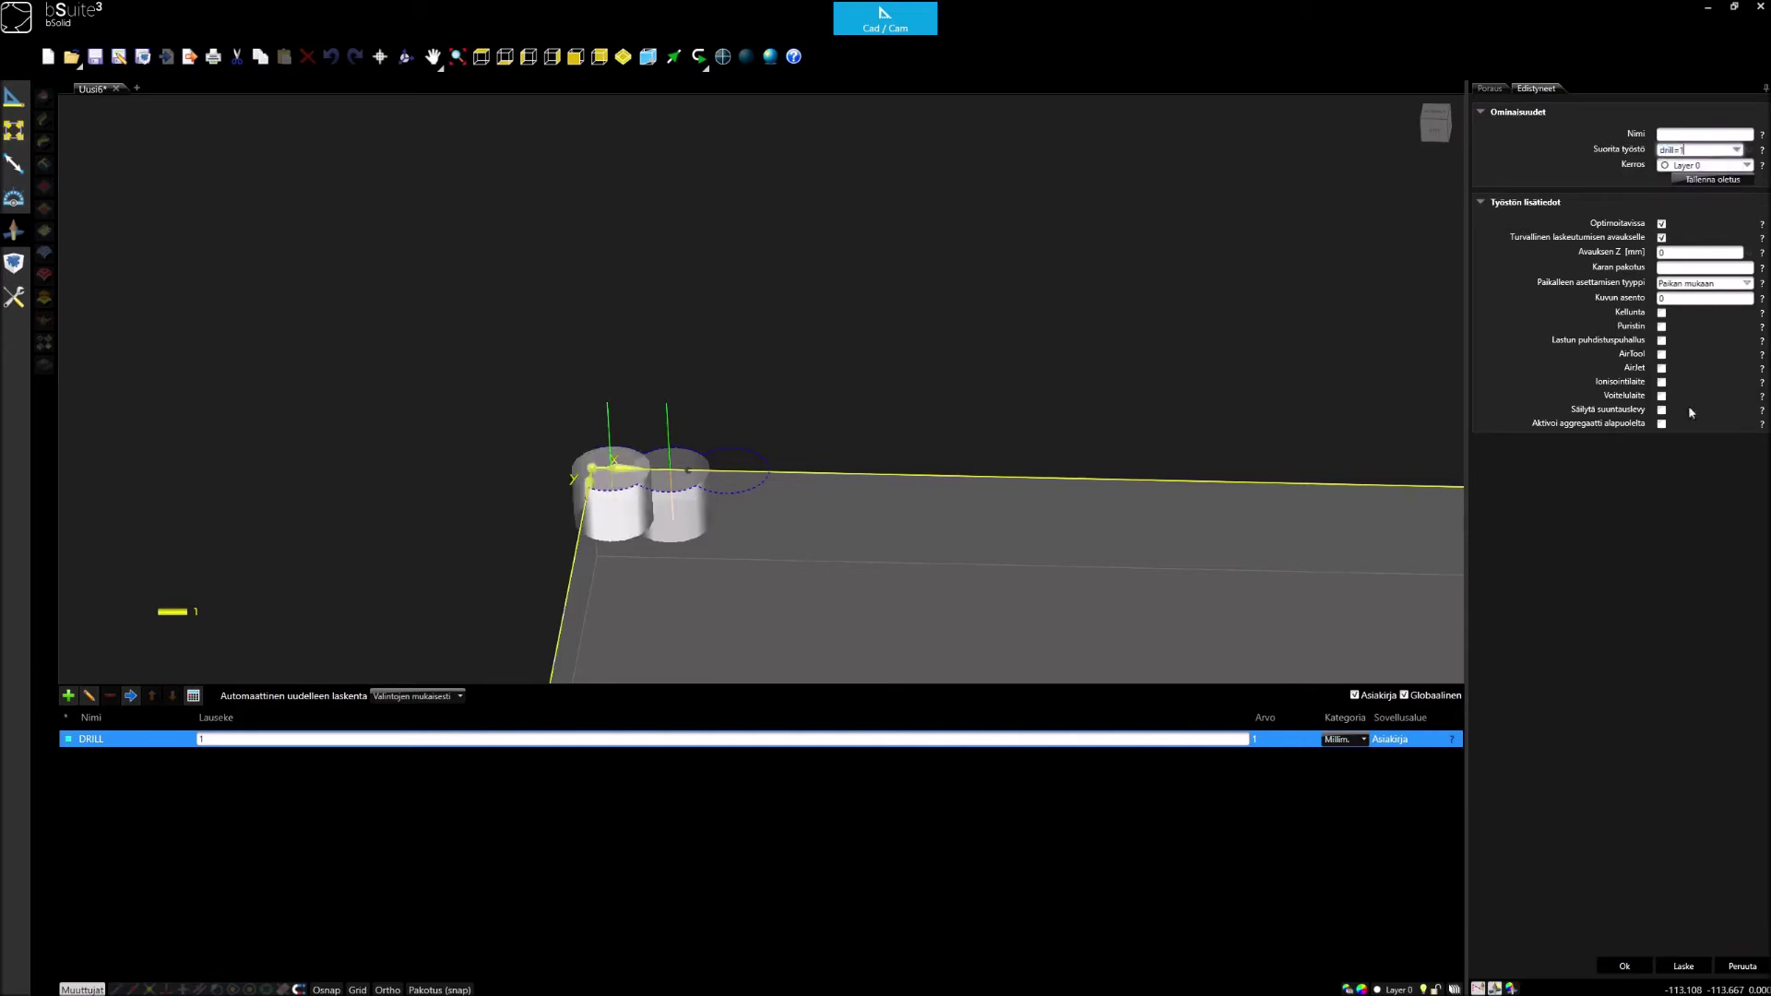
{"action": "left_click", "coordinate": [1626, 966]}
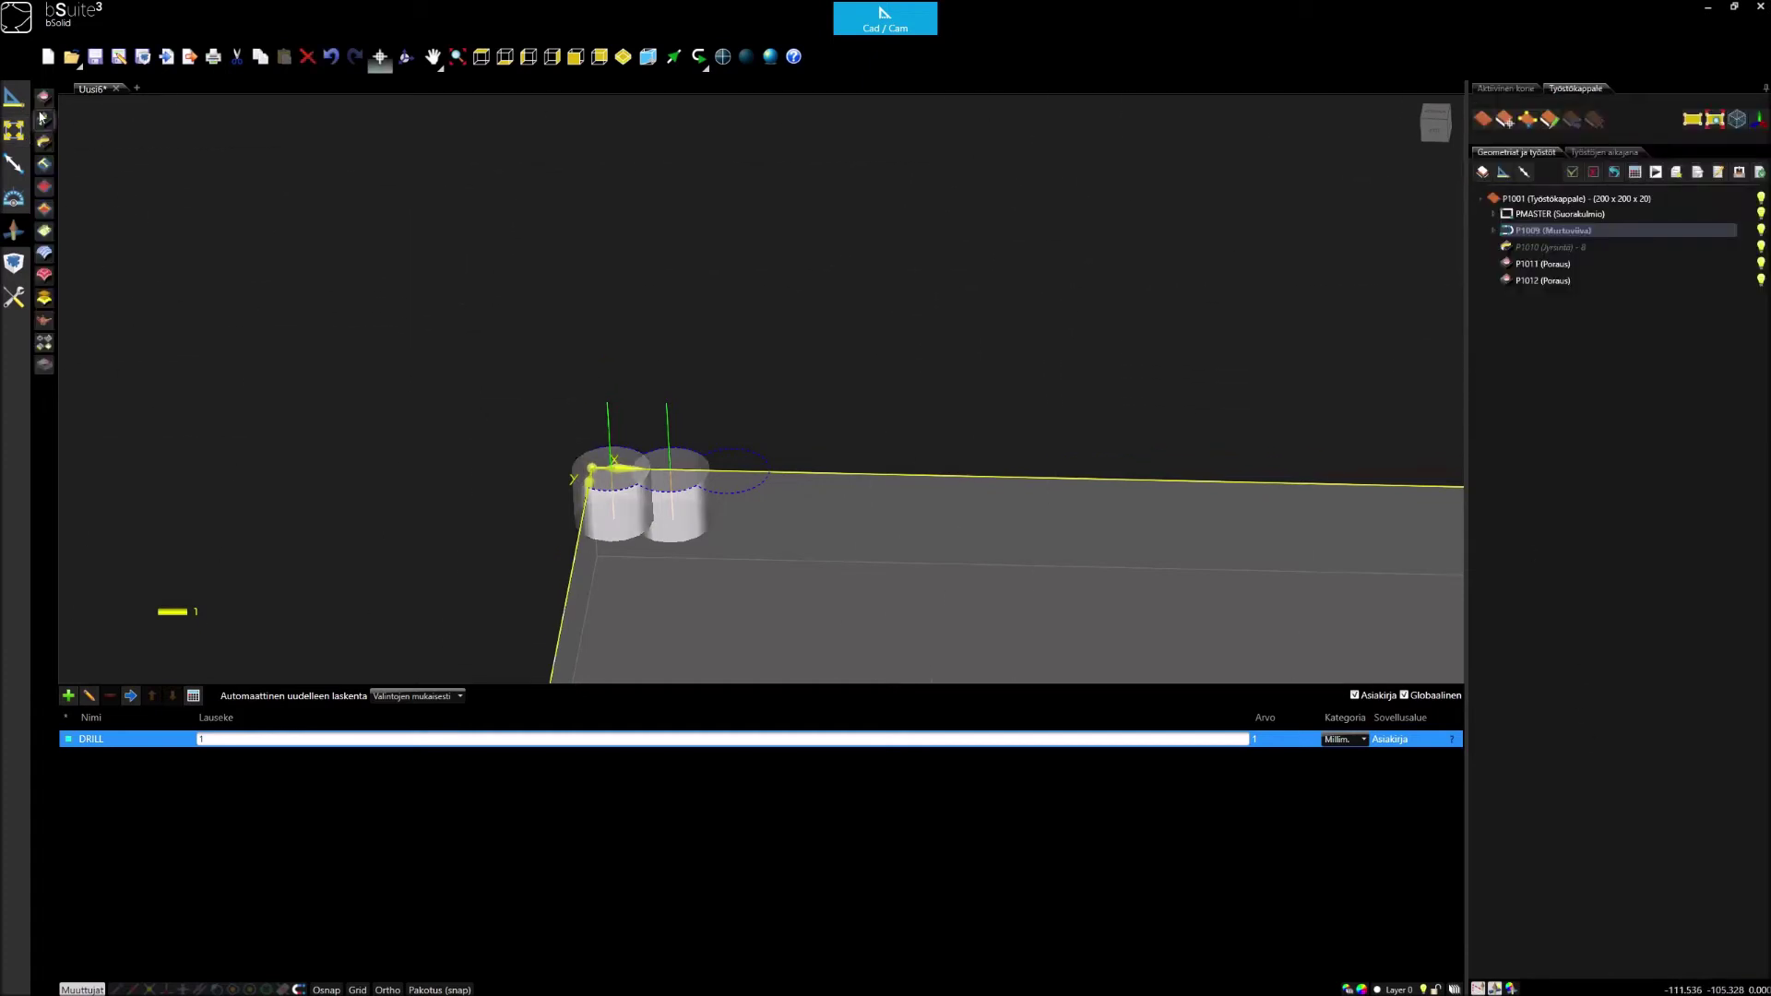
Step: Start a third drilling defined by position (Asennosta) with X position 3.6+11.2+11.2, diameter 15 mm and depth 11.5 mm
{"action": "left_click", "coordinate": [42, 98]}
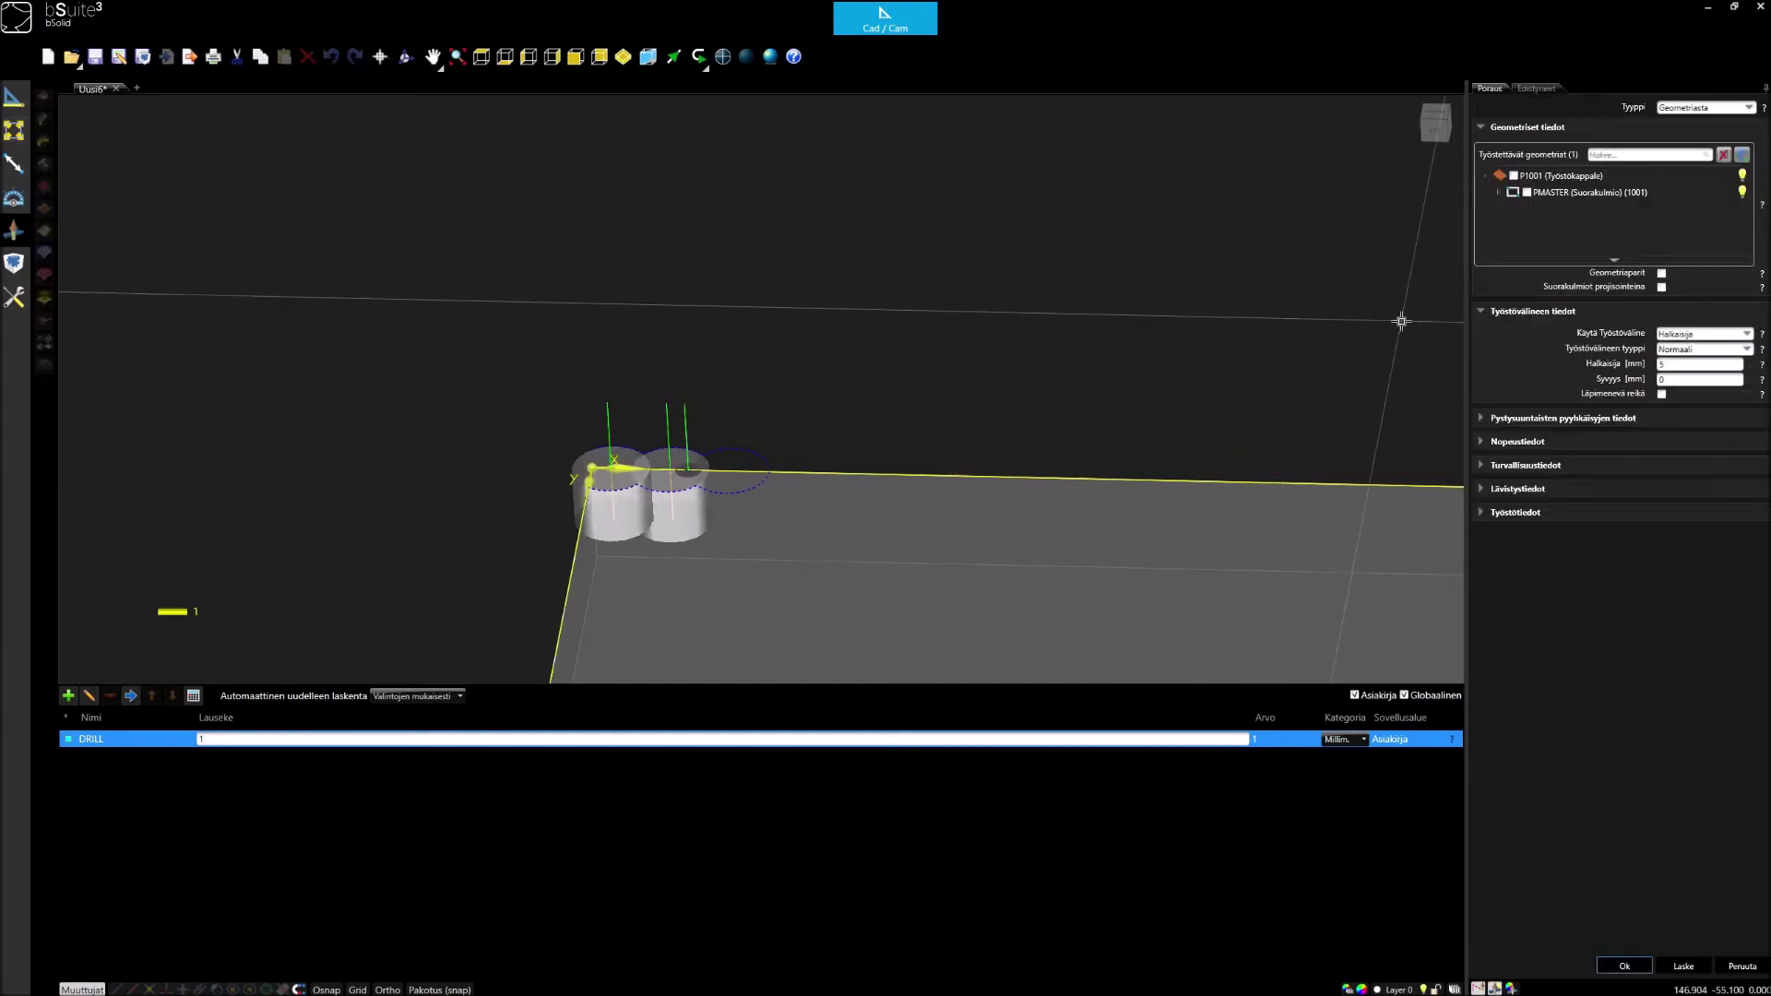
{"action": "left_click", "coordinate": [1748, 108]}
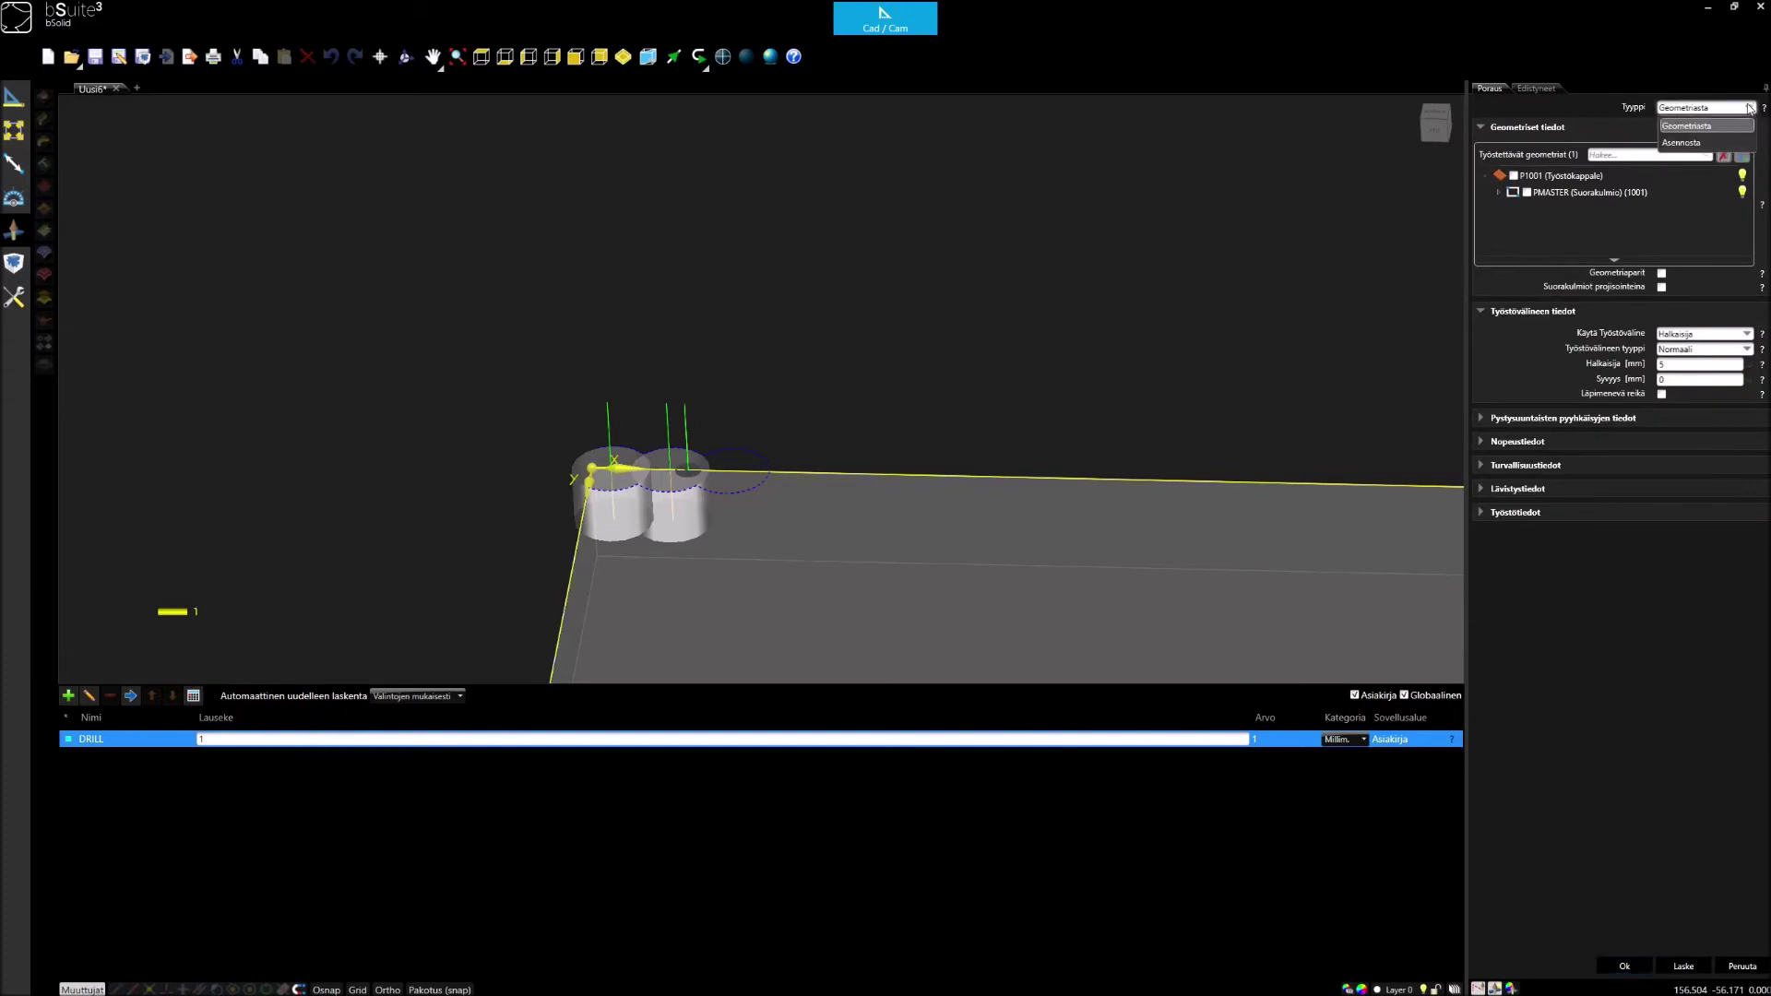
{"action": "left_click", "coordinate": [1705, 141]}
{"action": "left_click", "coordinate": [1676, 290]}
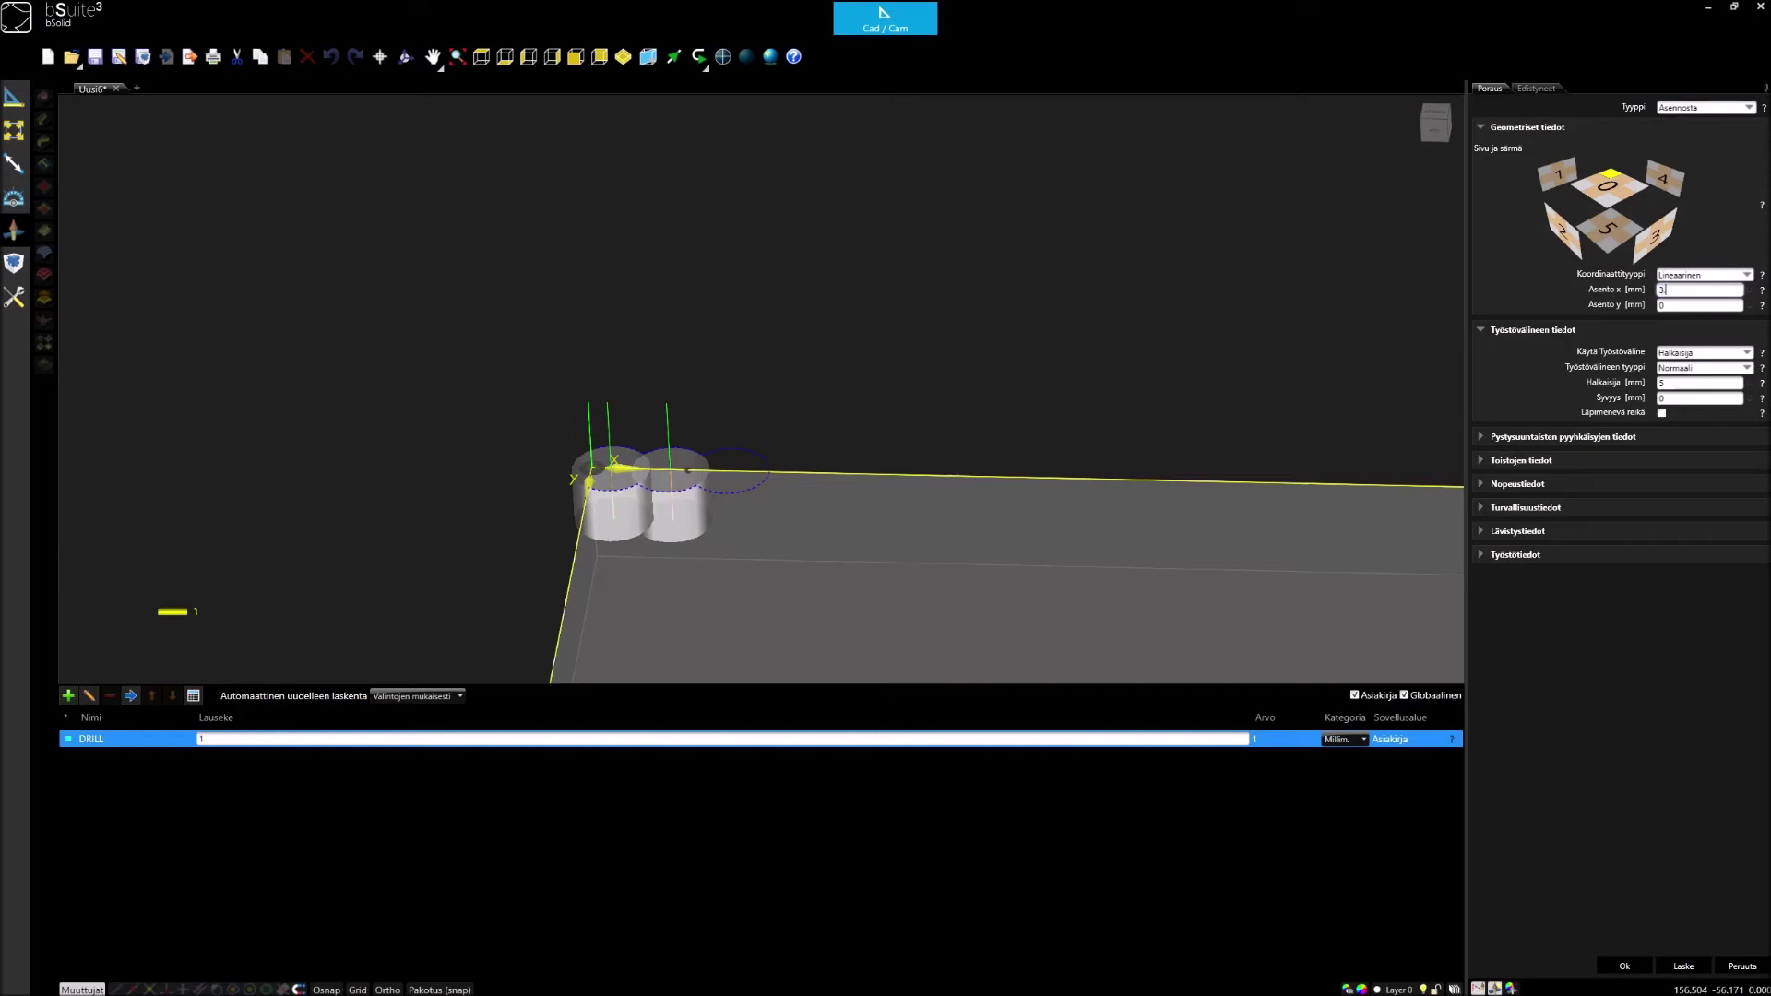
{"action": "type", "text": "3.6+11.2+11.2"}
{"action": "left_click", "coordinate": [1686, 381]}
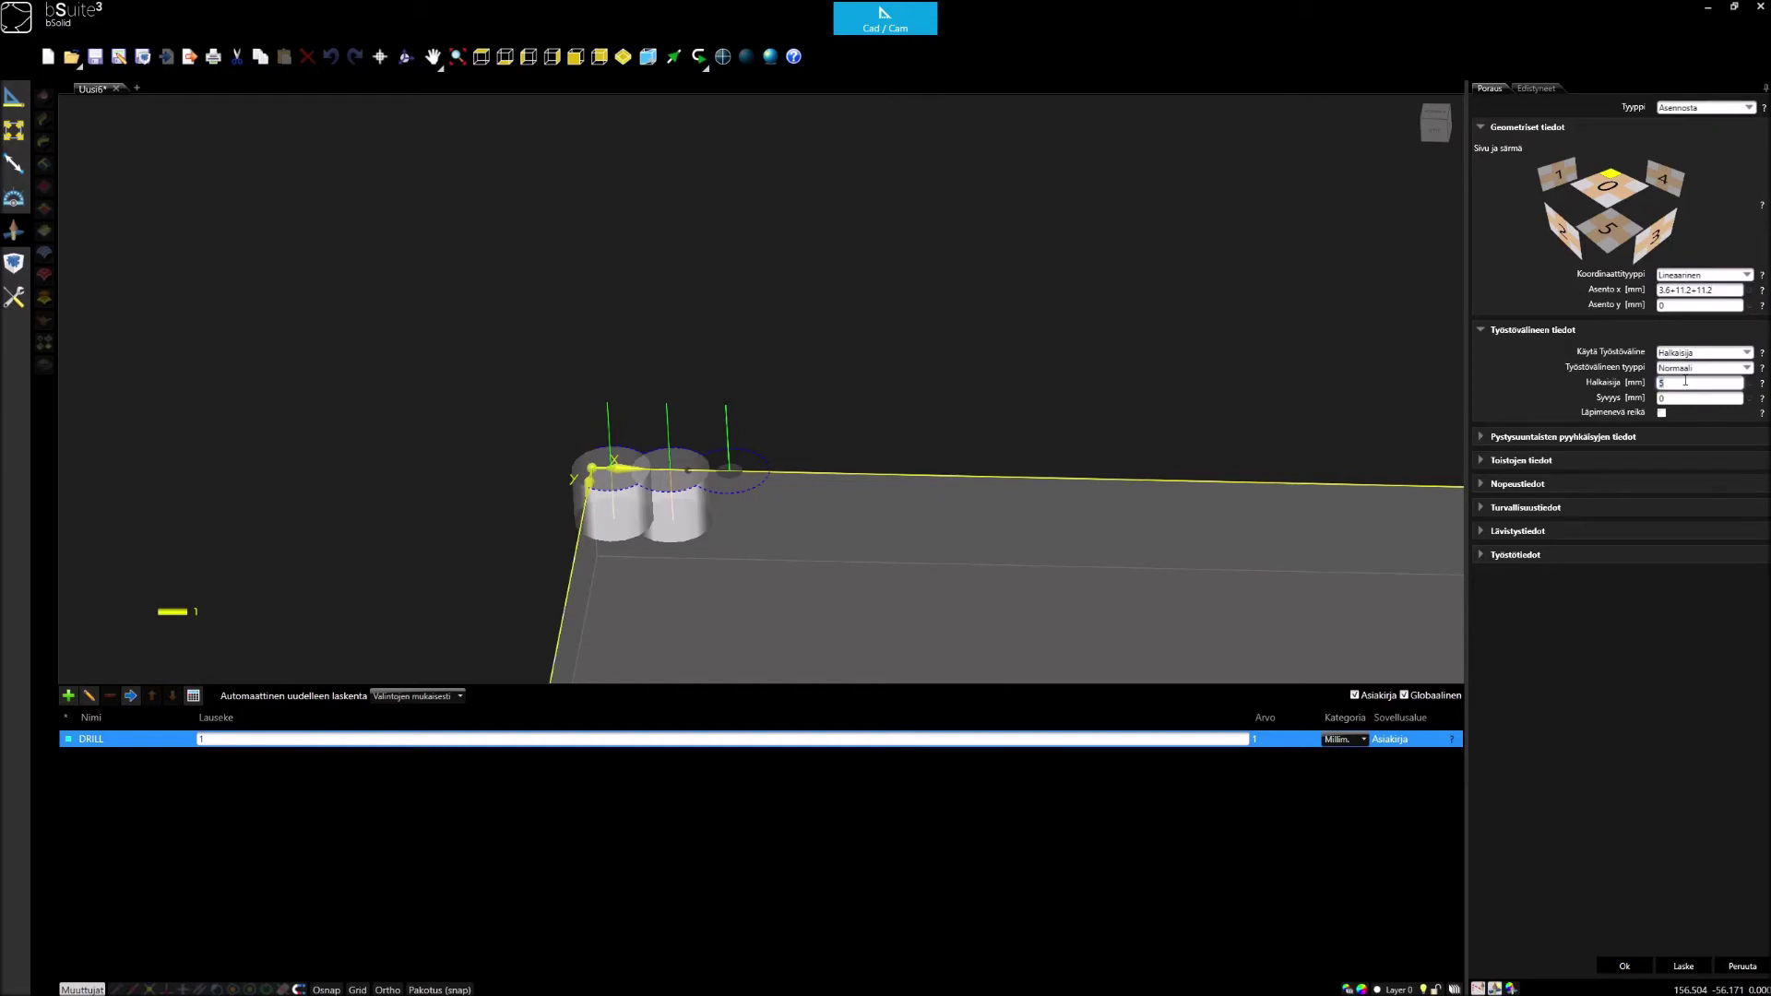
{"action": "key", "text": "Tab"}
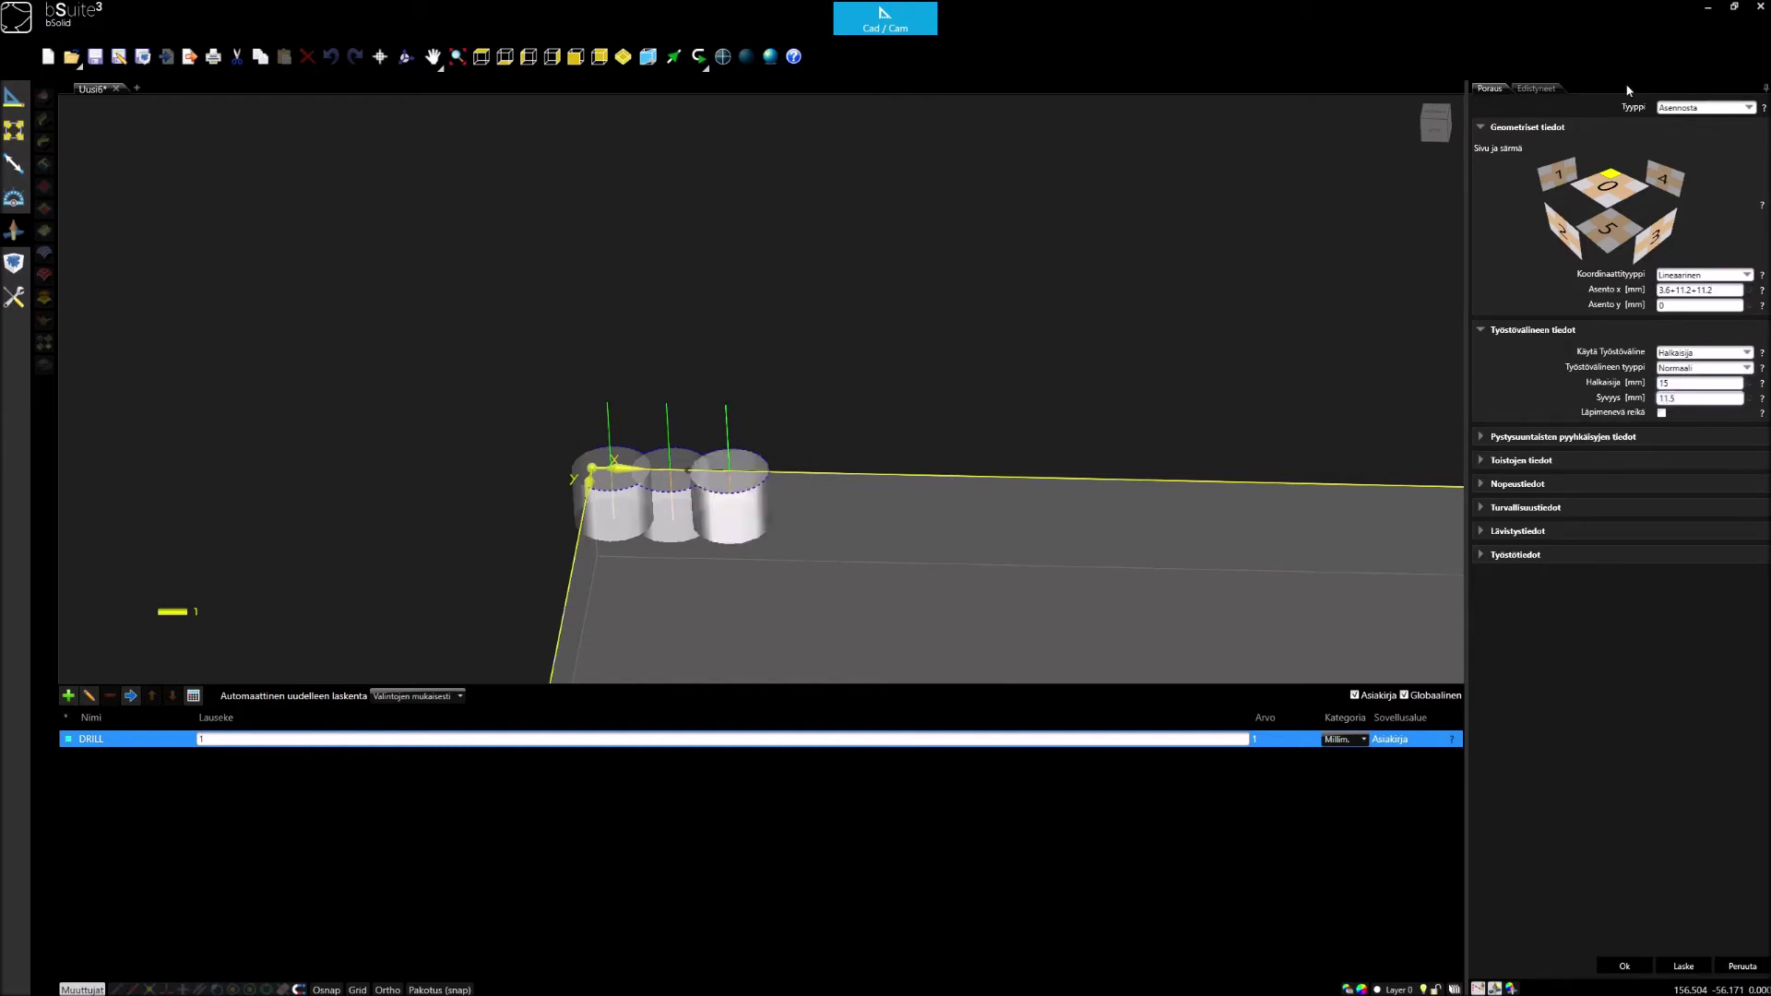
Step: Set the third drilling's execution condition (Suorita työstö) to drill=1 and accept the operation
{"action": "left_click", "coordinate": [1546, 89]}
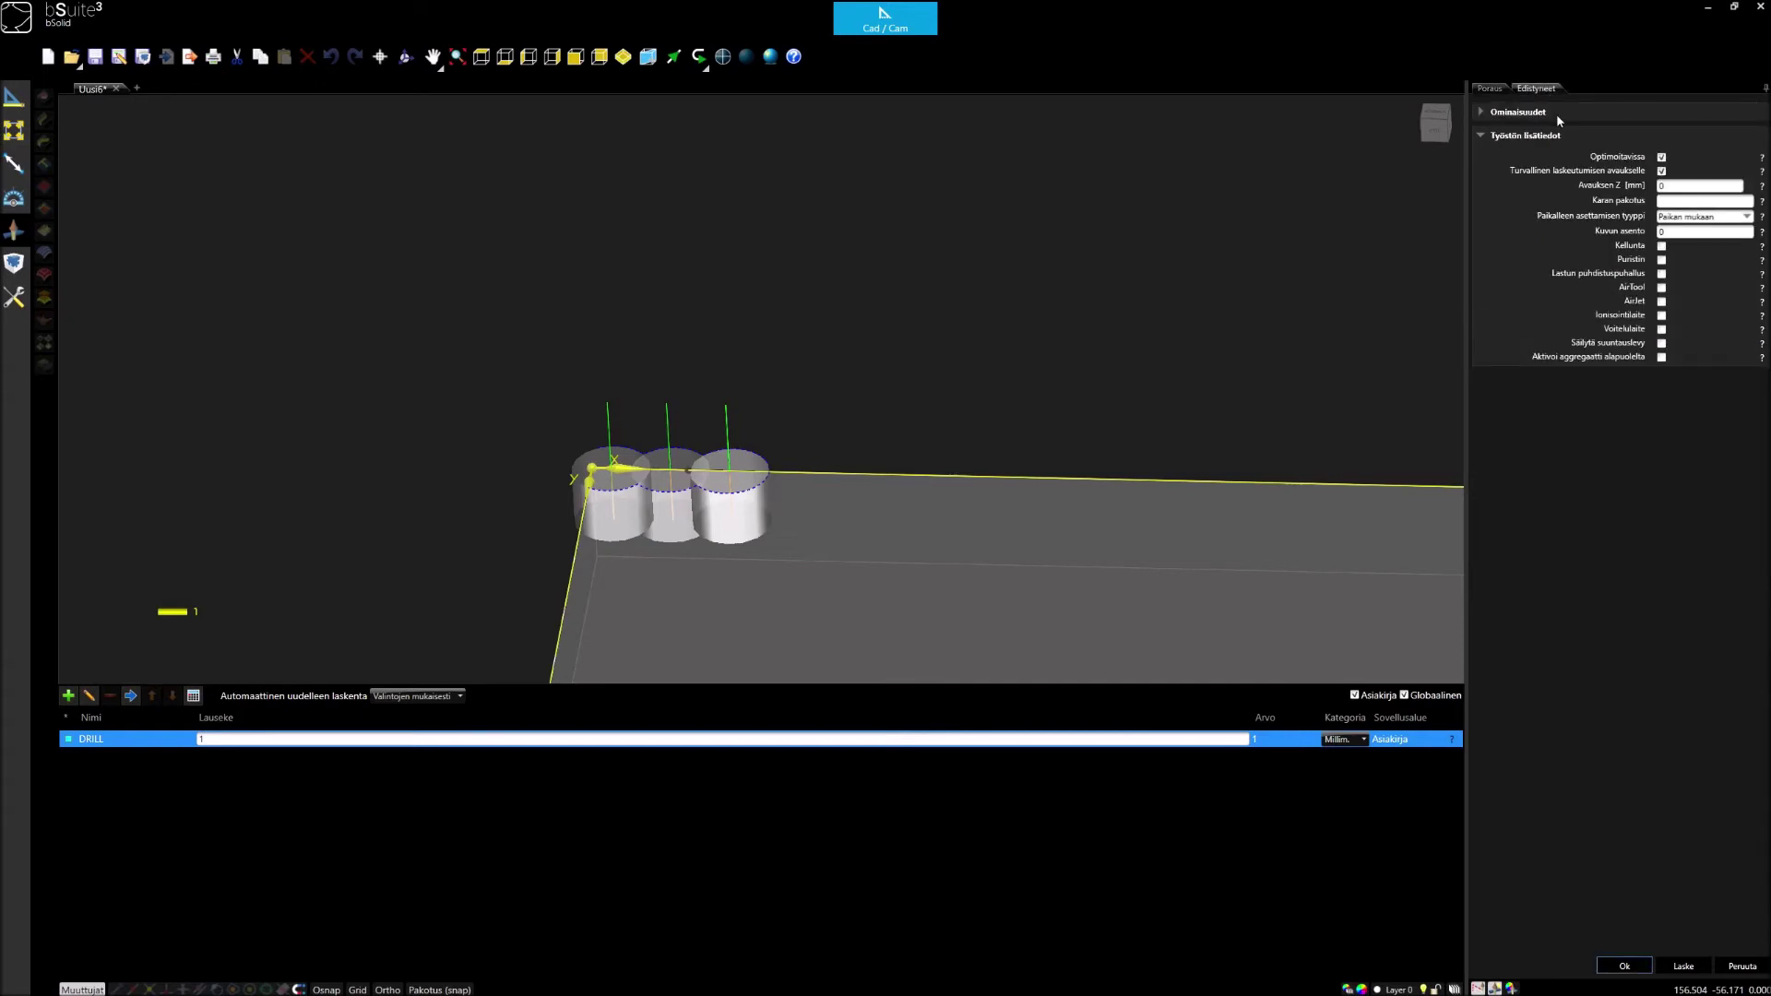
{"action": "left_click", "coordinate": [1487, 114]}
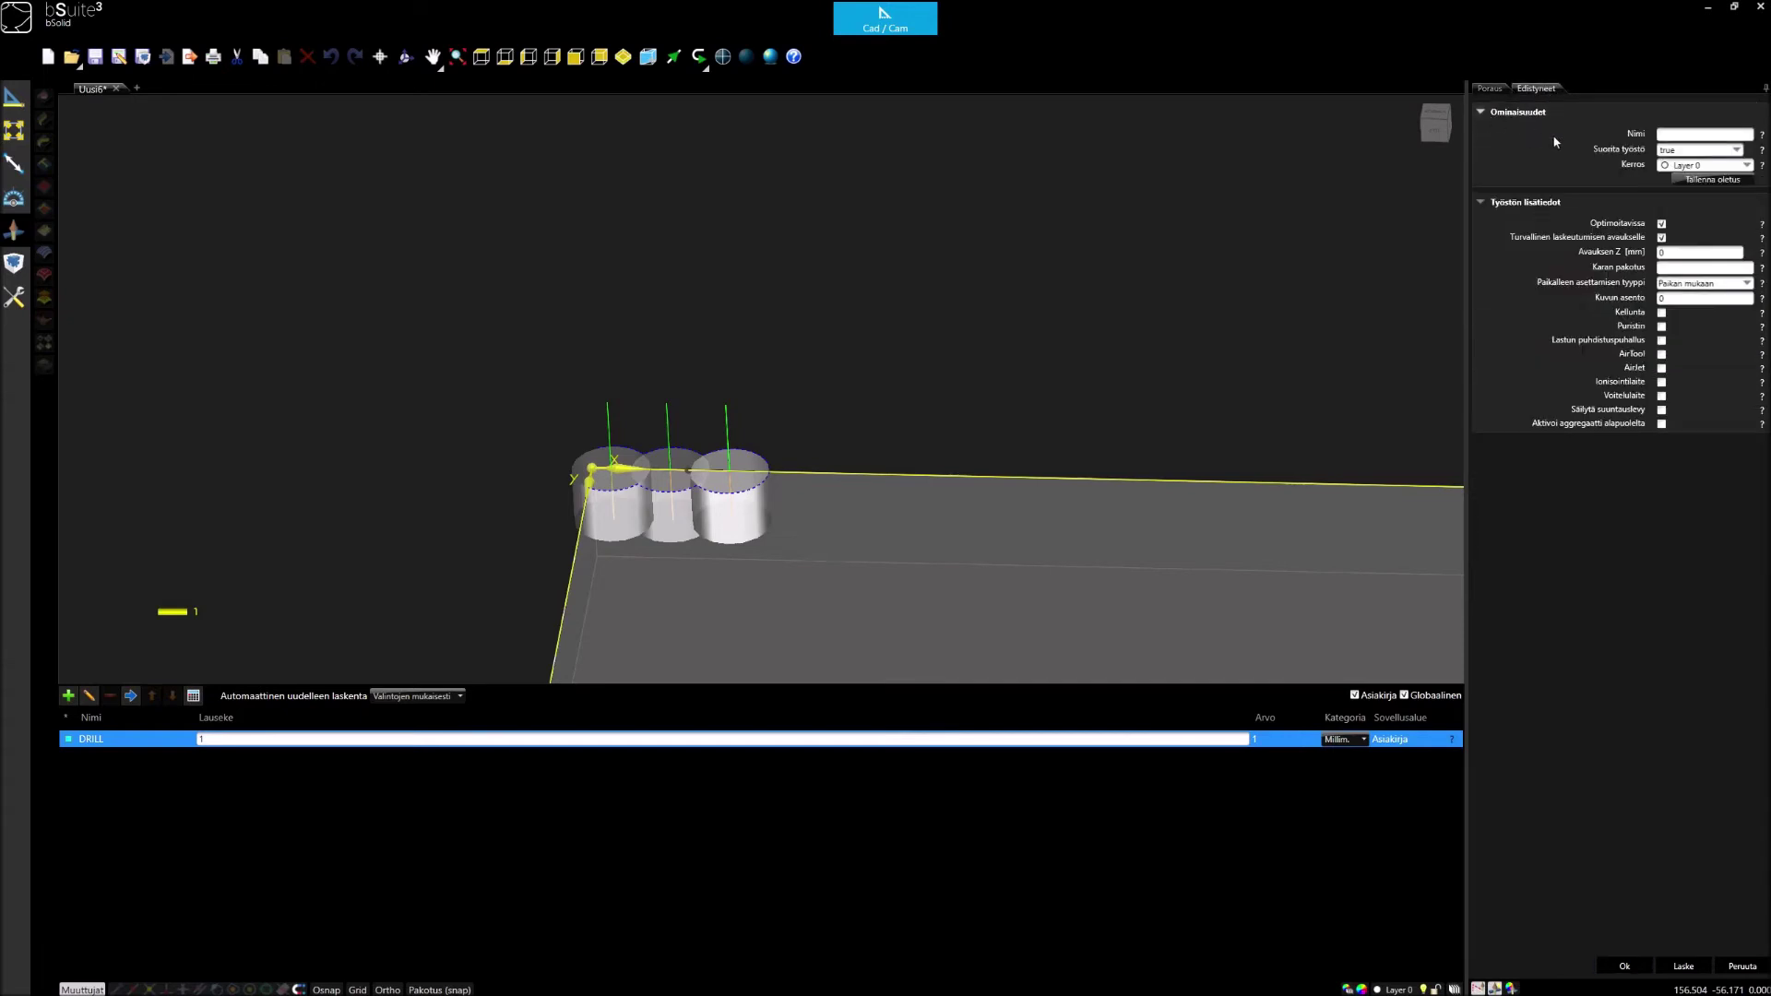
{"action": "left_click", "coordinate": [1695, 154]}
{"action": "type", "text": "frill=1"}
{"action": "key", "text": "Return"}
{"action": "left_click", "coordinate": [1626, 967]}
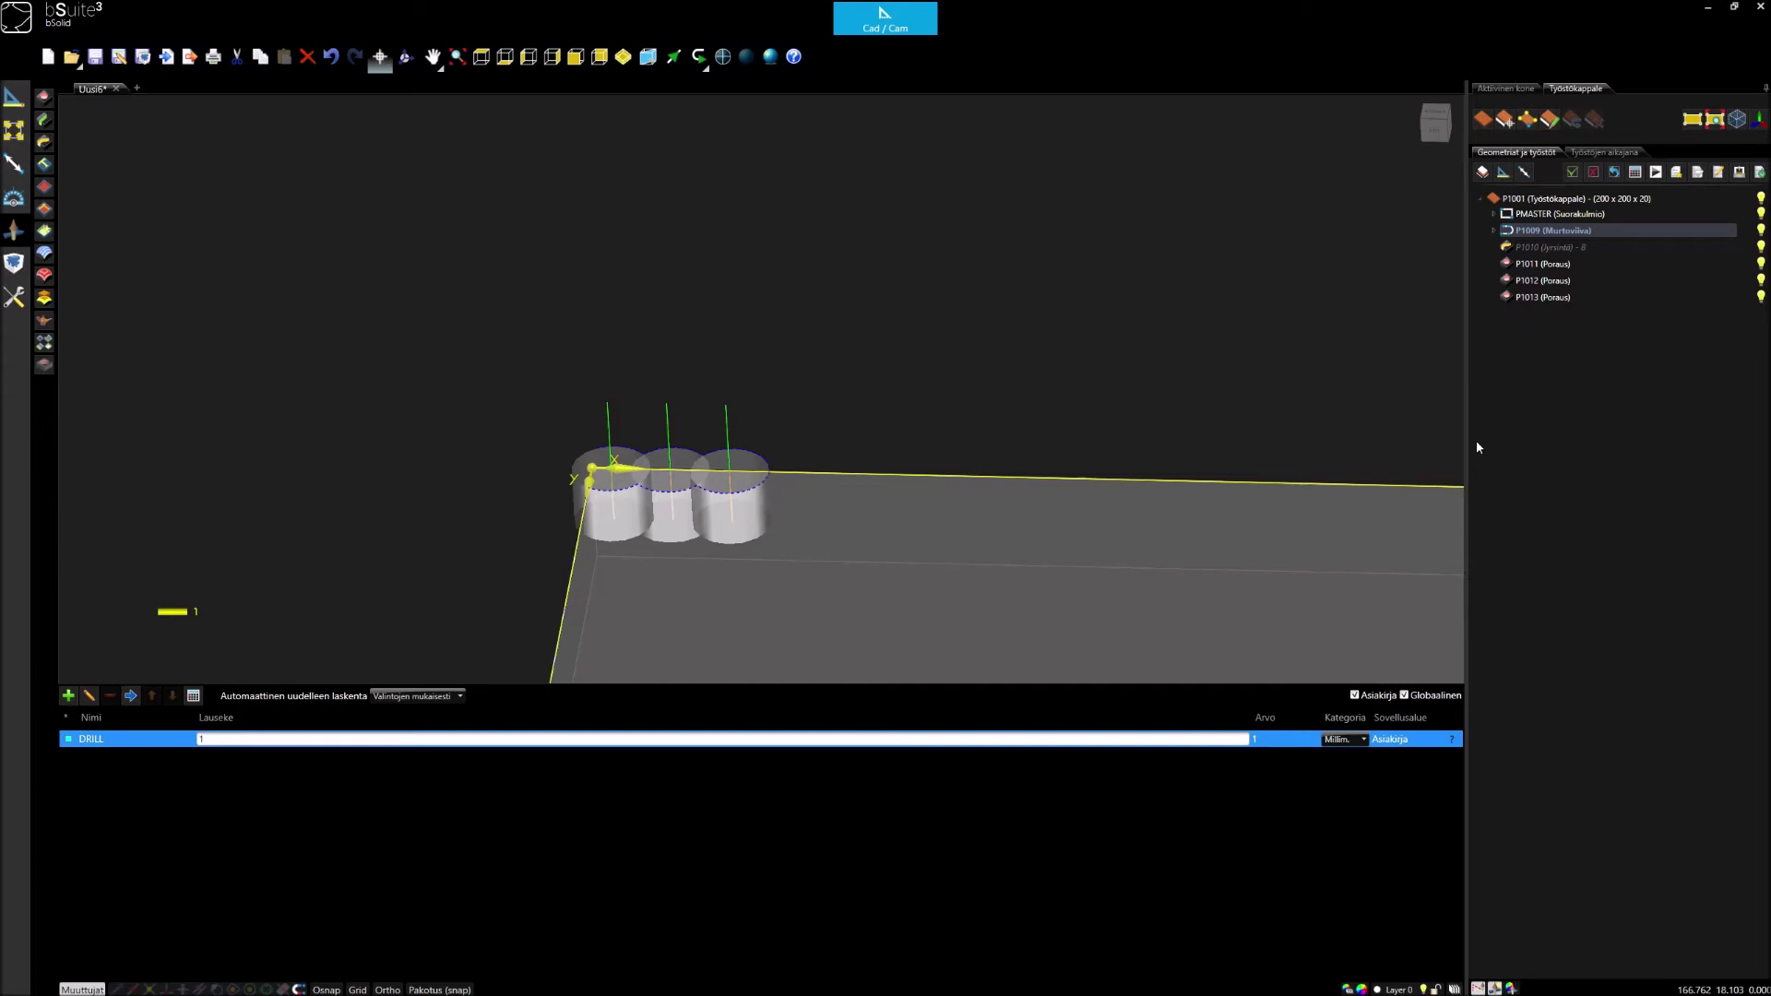
Step: Simulate the three drillings with the simulation override set to 0.050, and stop the simulation
{"action": "left_click", "coordinate": [205, 740]}
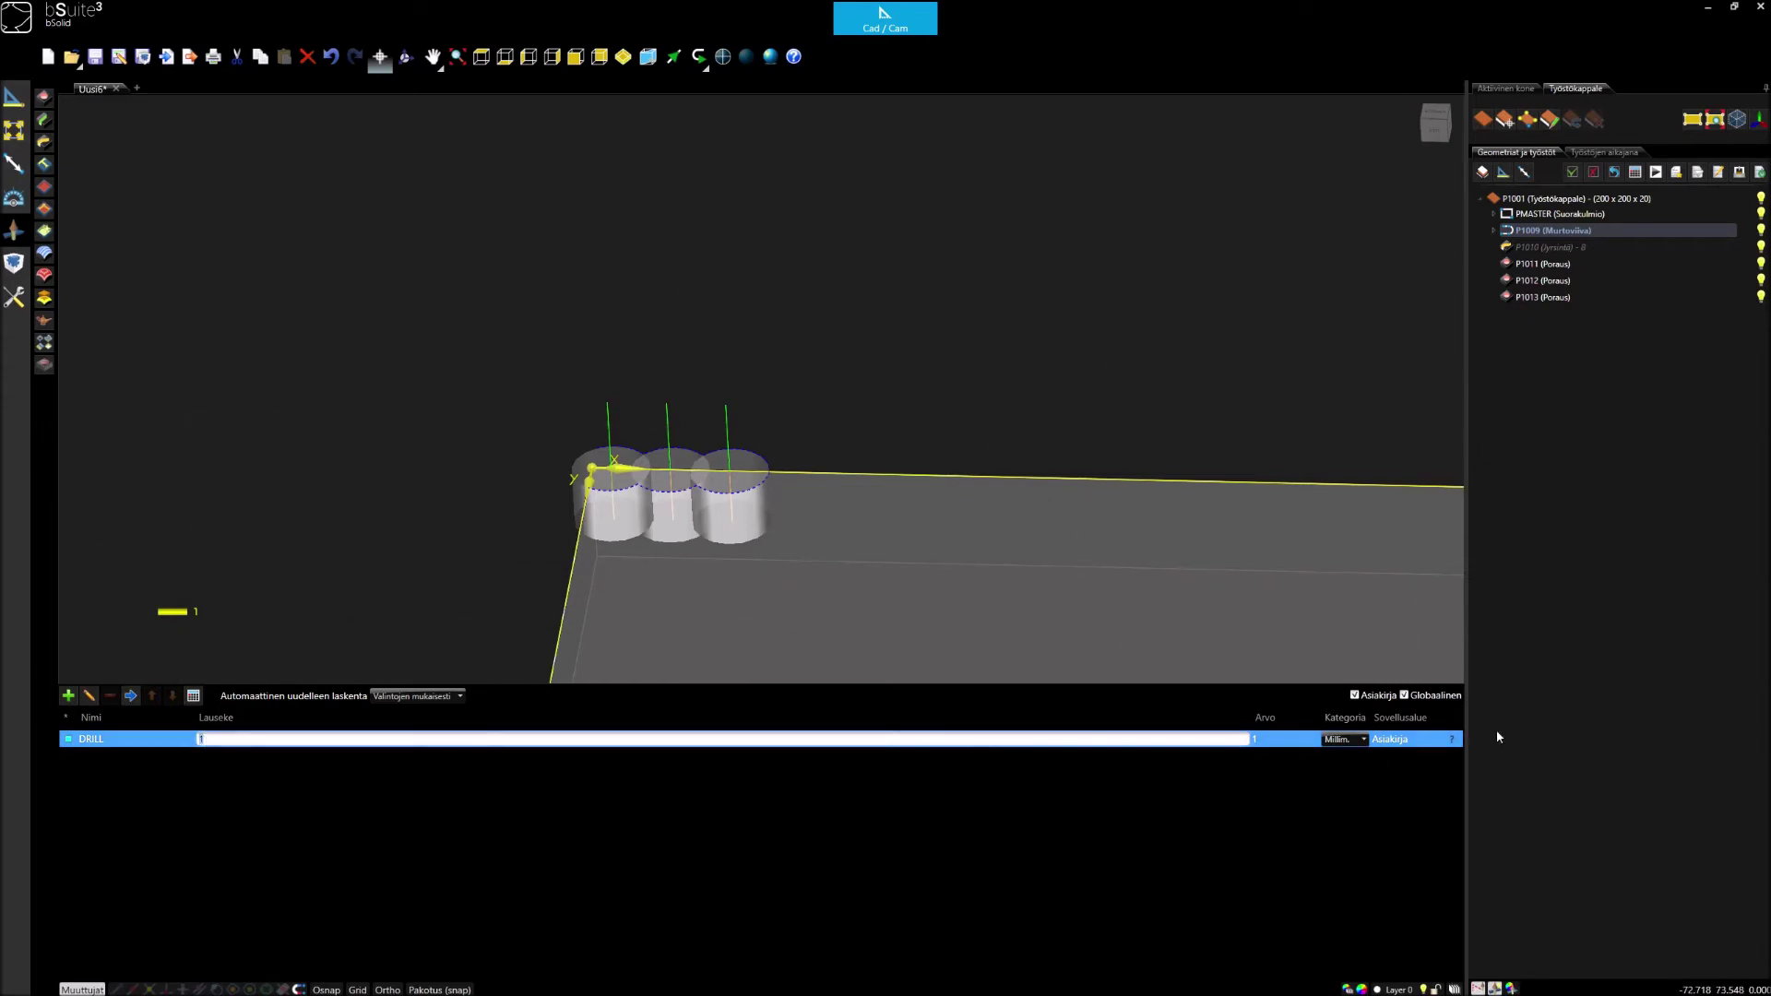
{"action": "left_click", "coordinate": [1652, 176]}
{"action": "left_click", "coordinate": [1695, 801]}
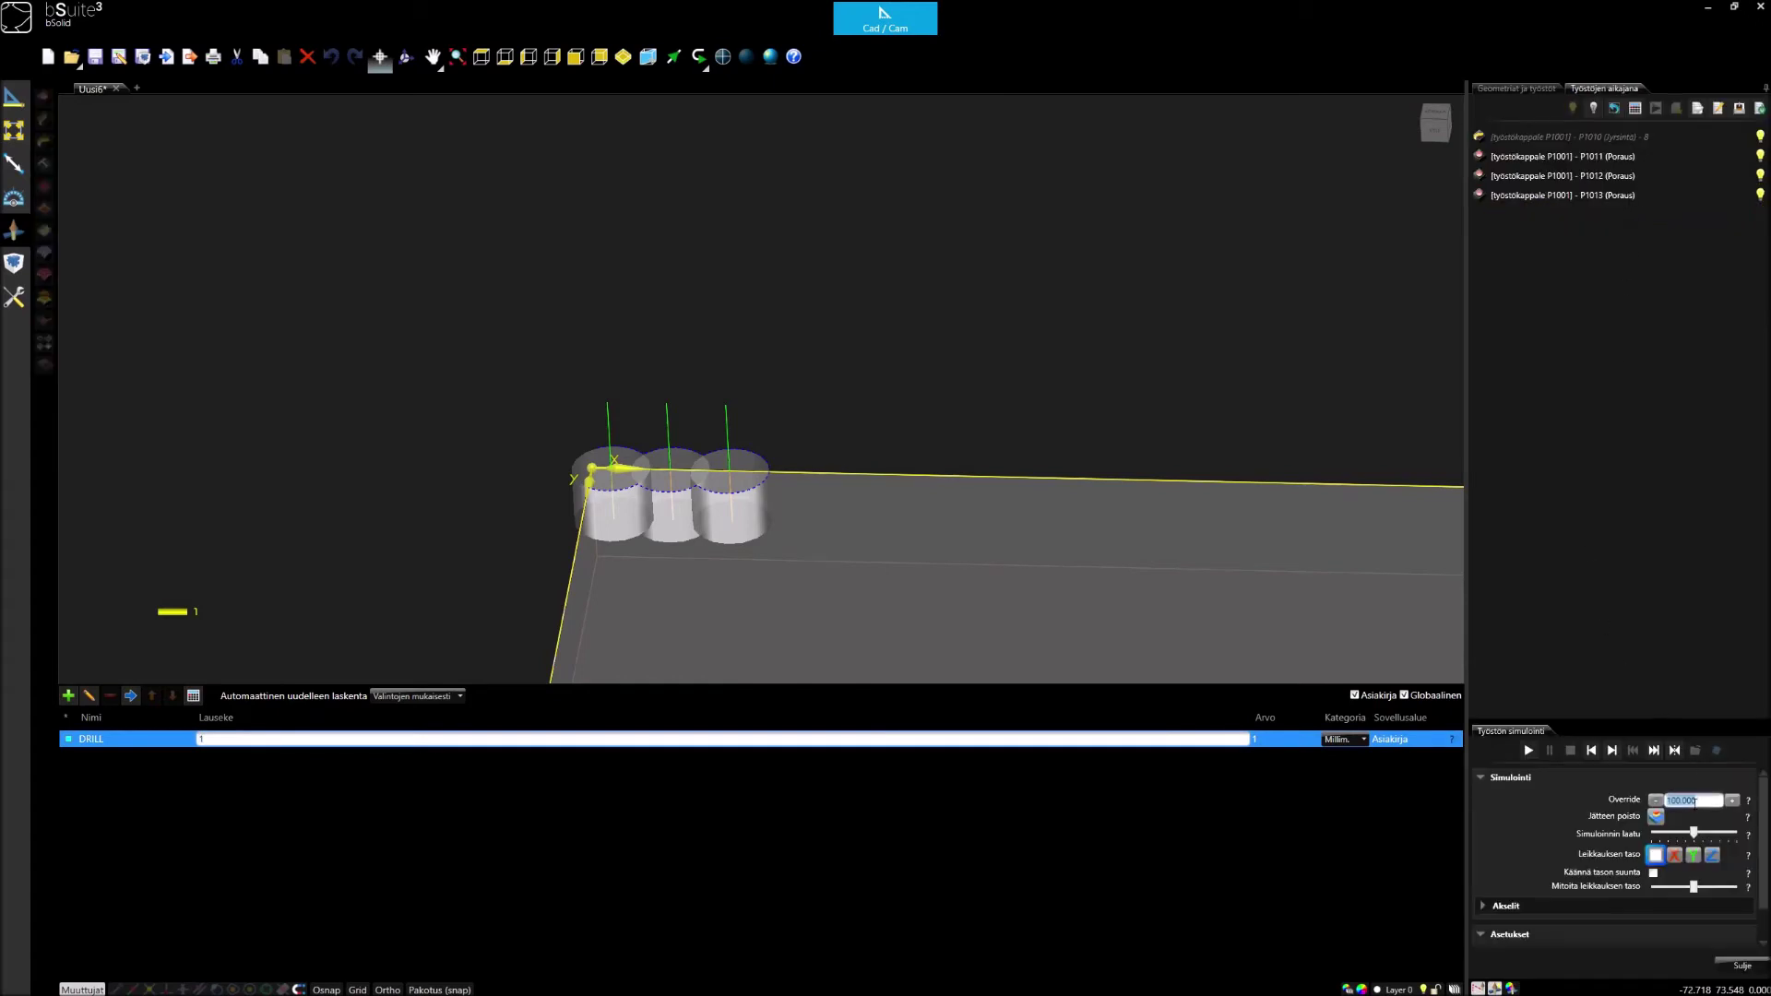
{"action": "type", "text": "0"}
{"action": "left_click", "coordinate": [1529, 751]}
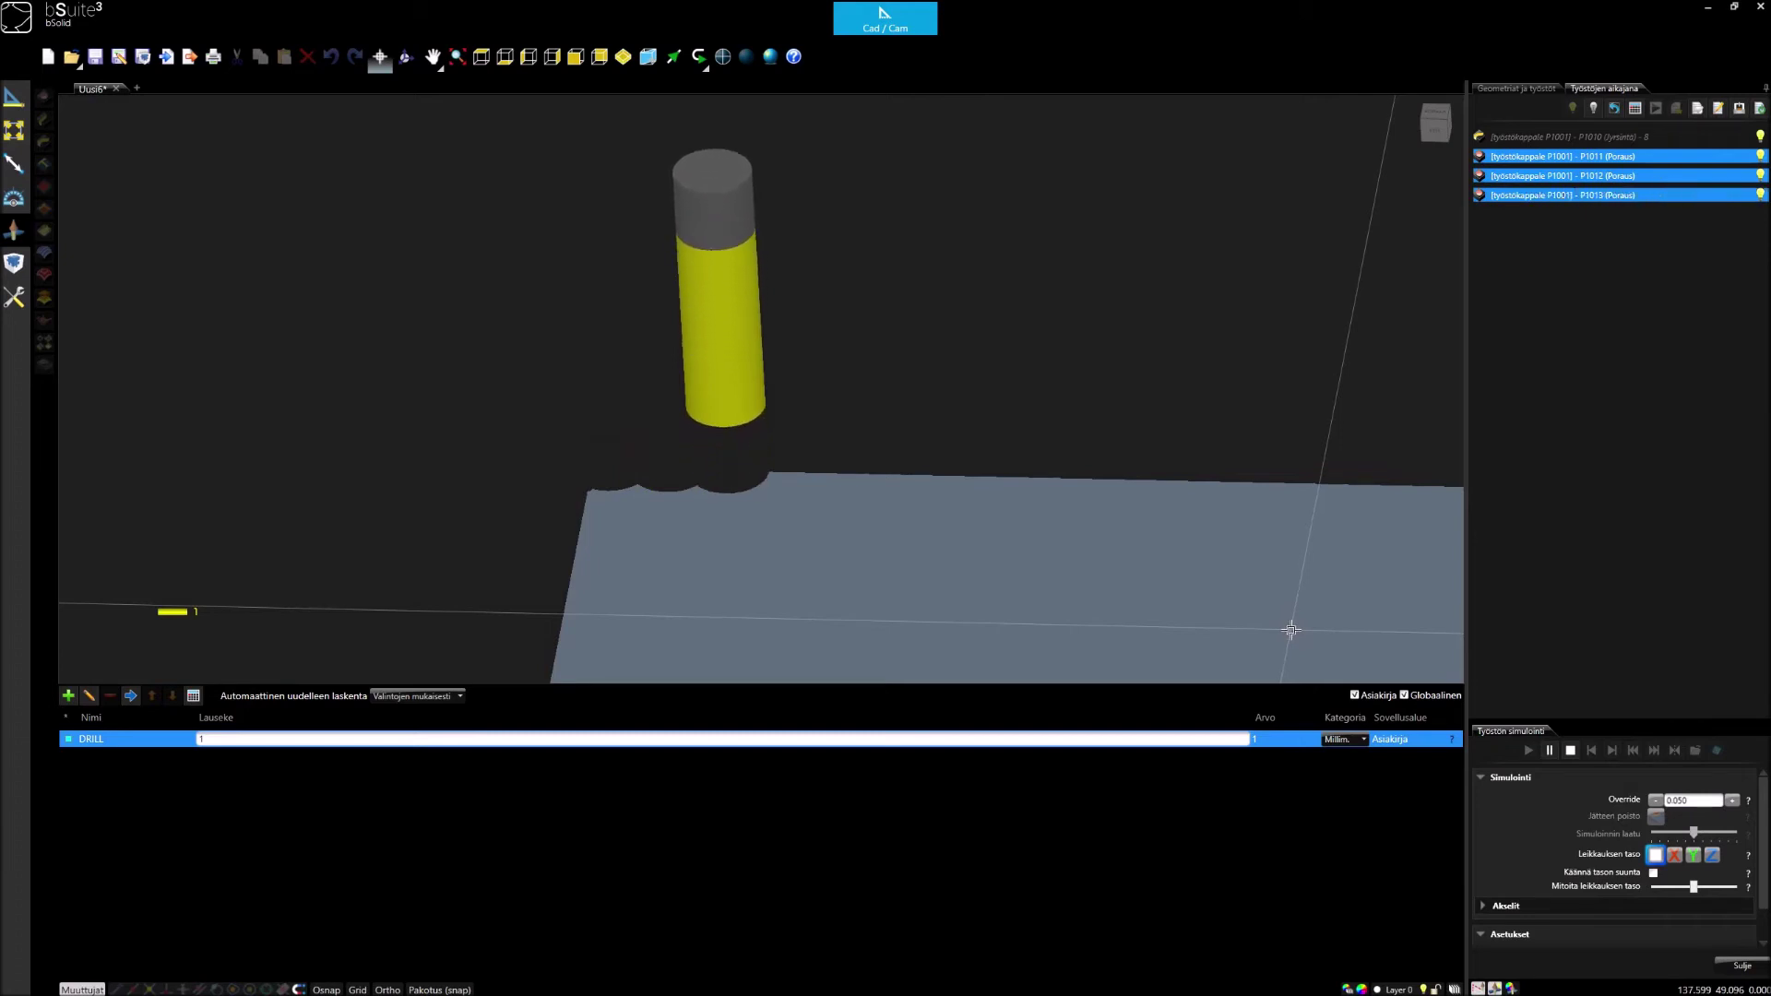
{"action": "left_click", "coordinate": [1574, 751]}
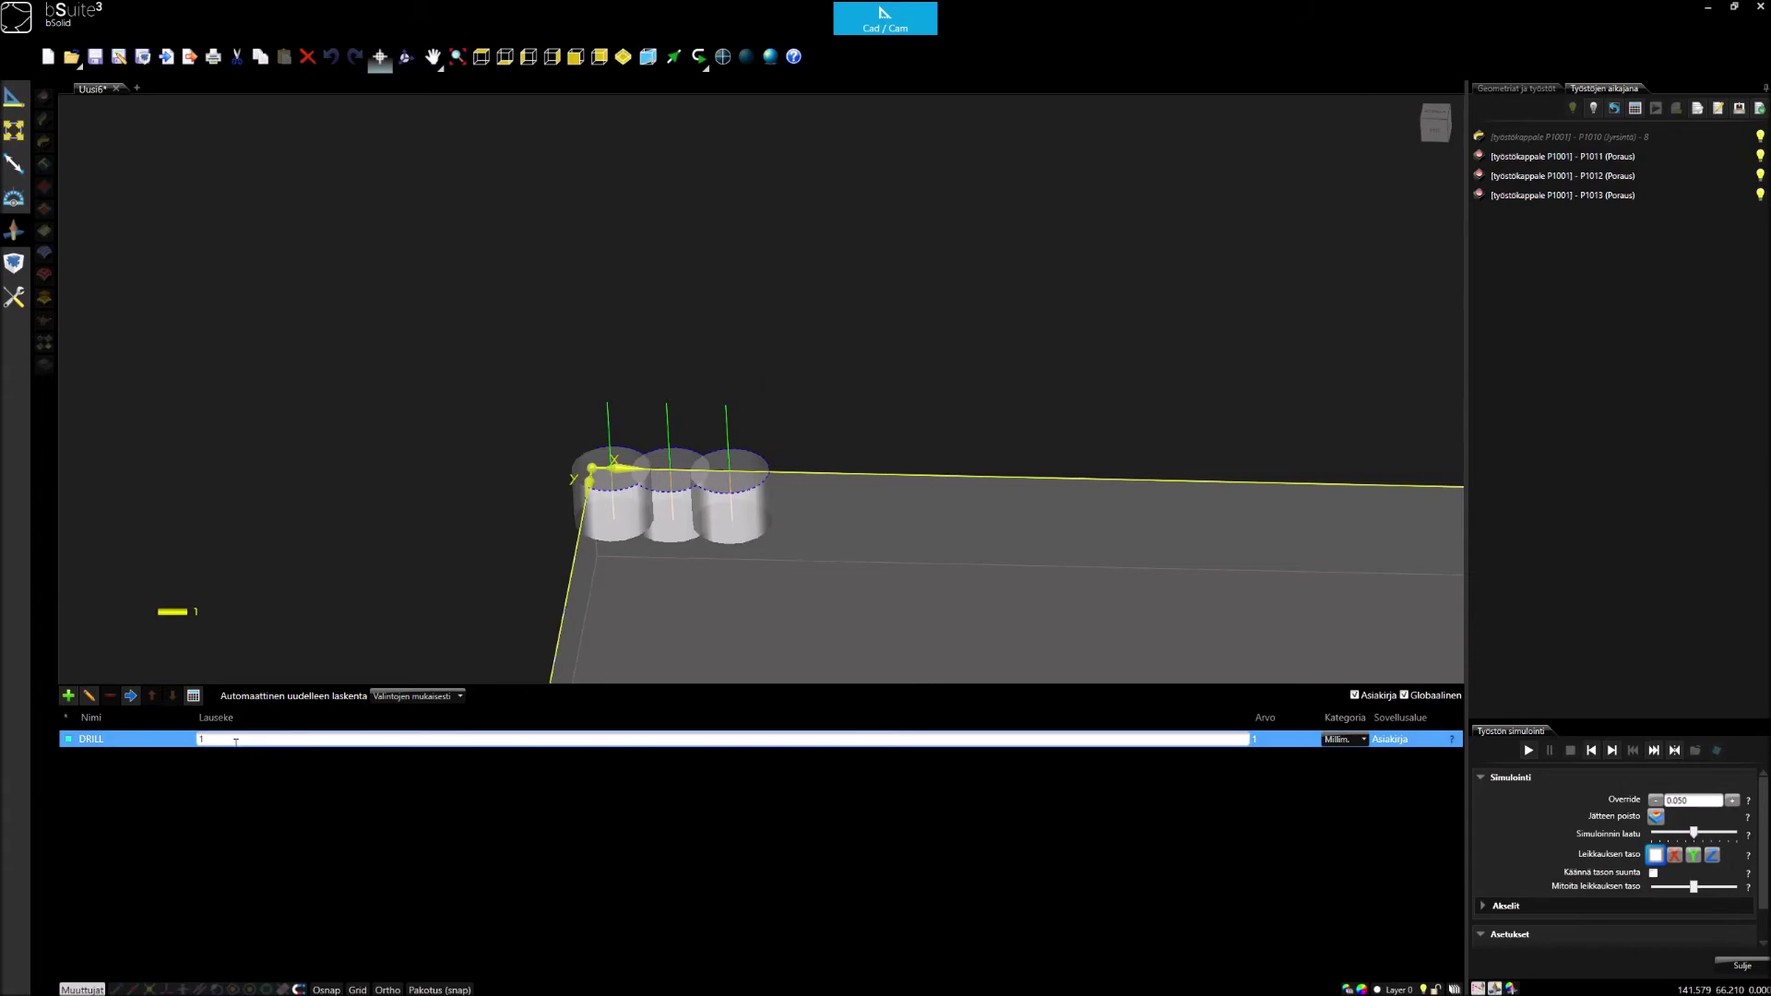
Step: Set the DRILL variable to 0, simulate the contour milling and close the simulation
{"action": "key", "text": "Return"}
{"action": "left_click", "coordinate": [1529, 751]}
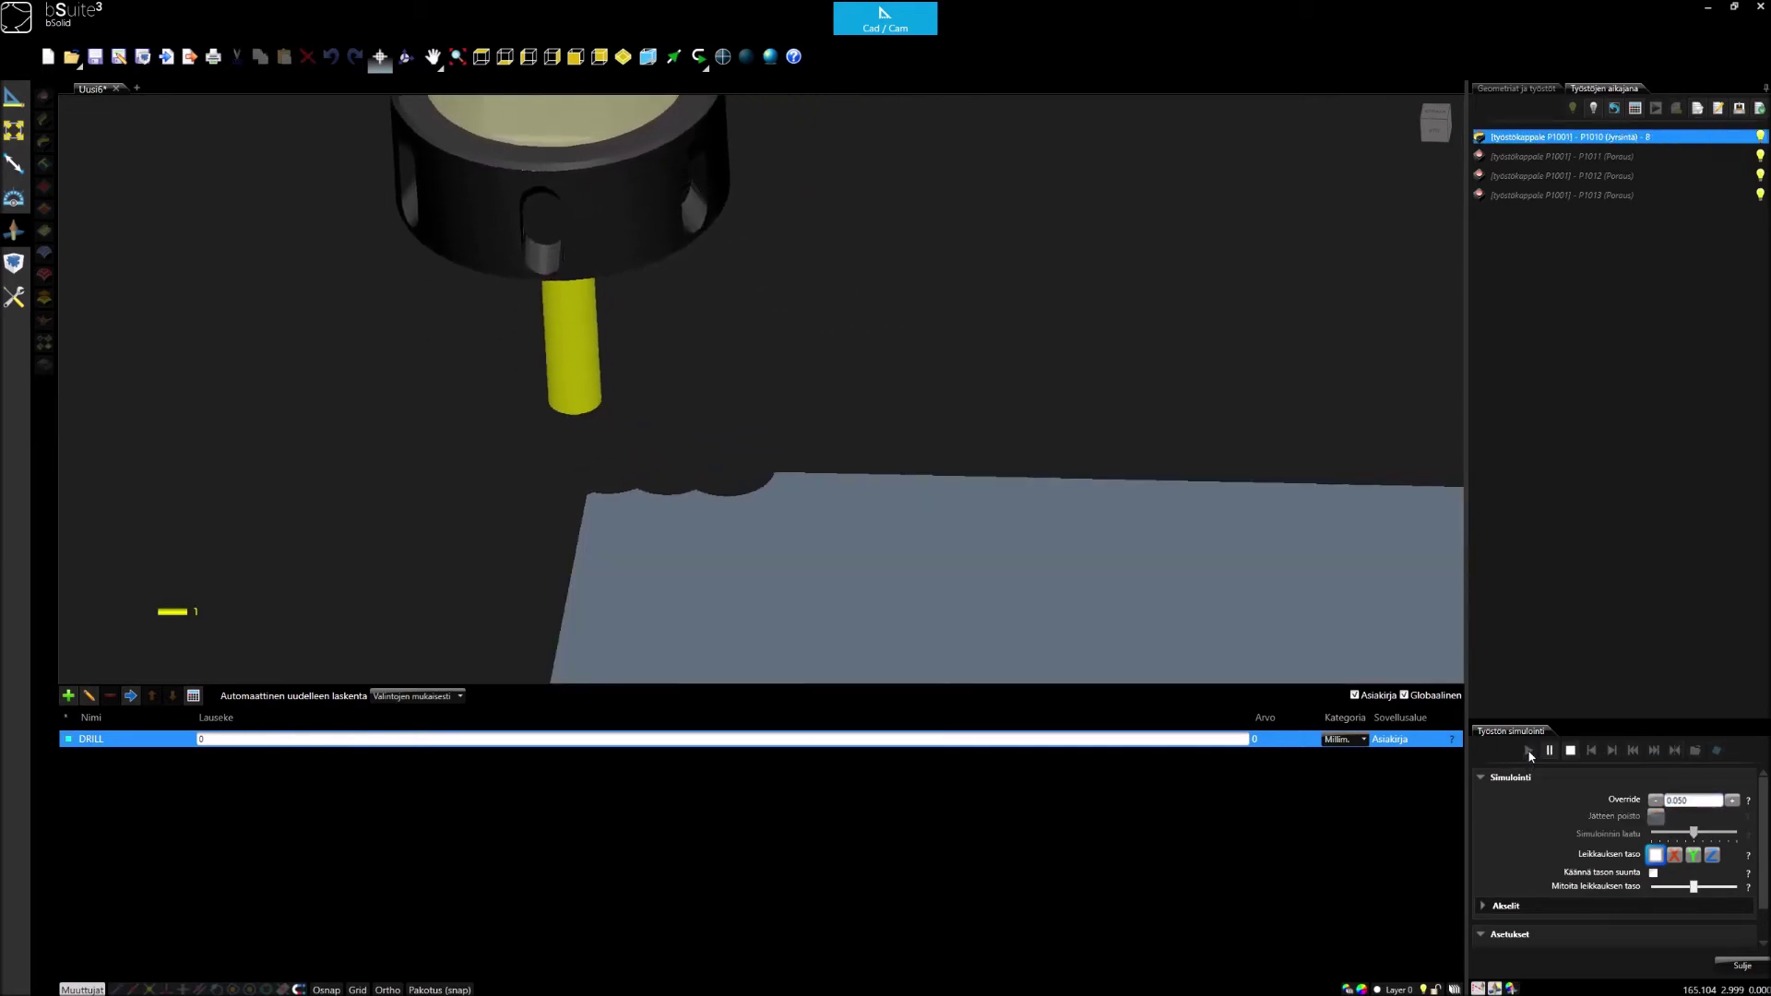
{"action": "left_click", "coordinate": [1571, 751]}
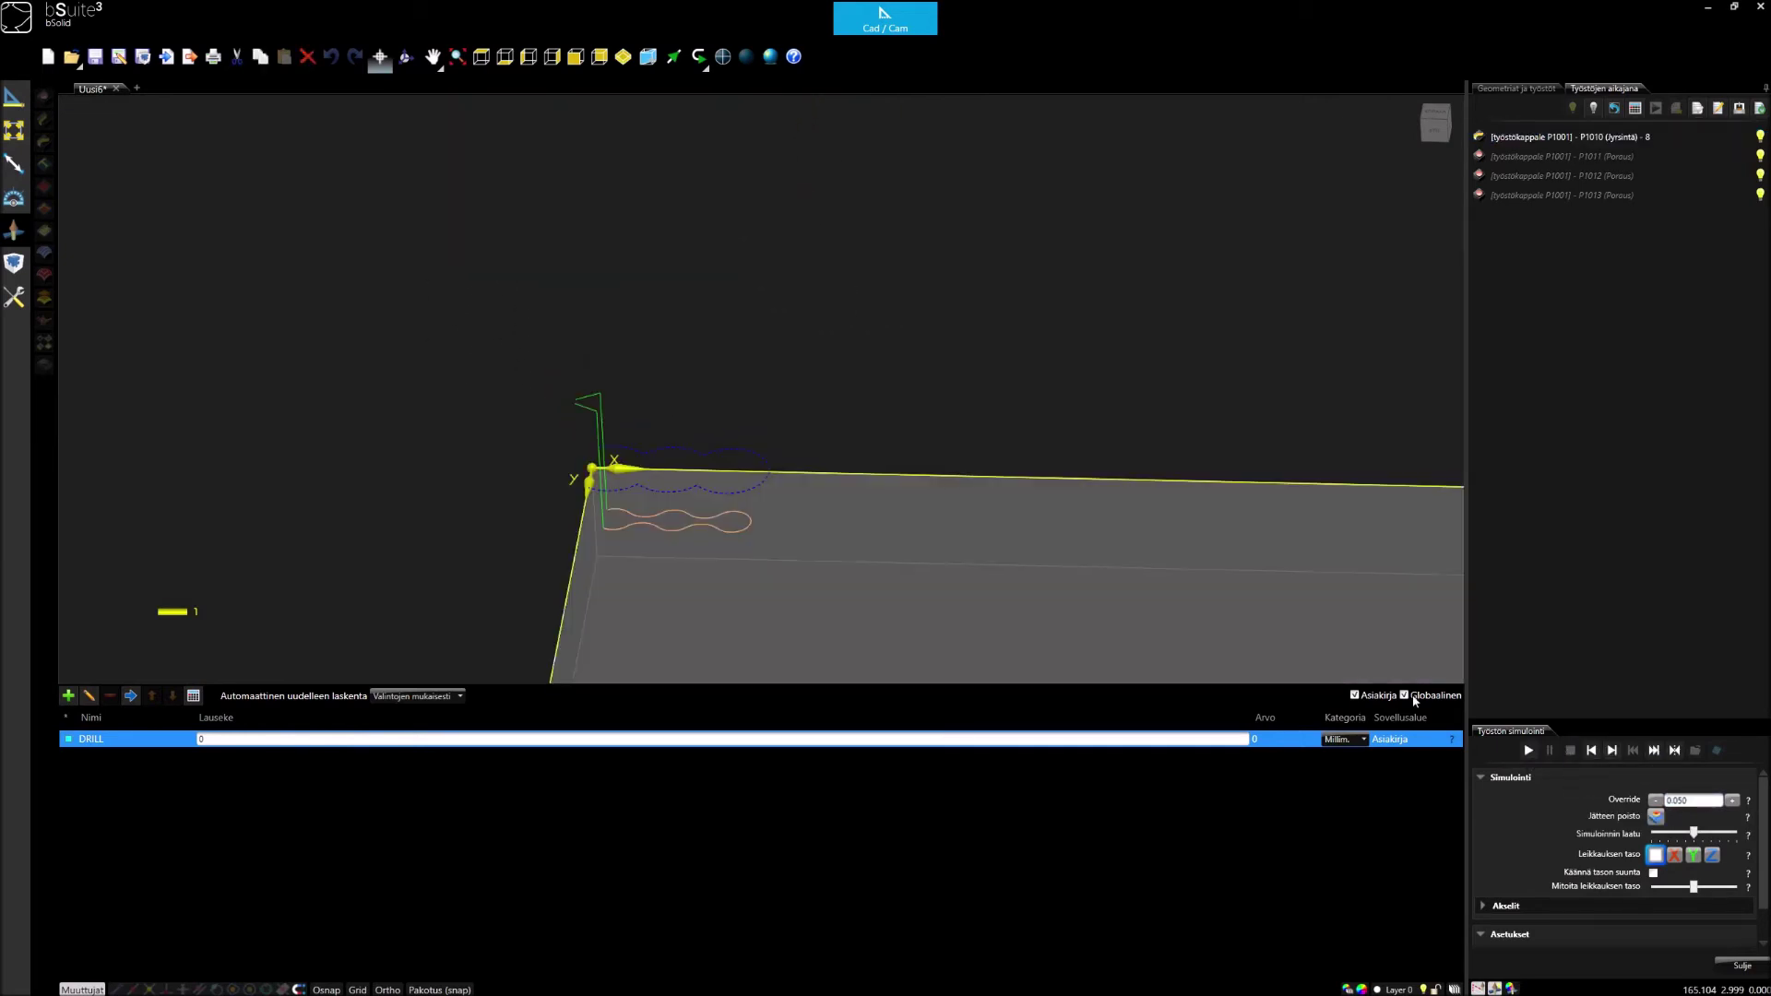
{"action": "left_click", "coordinate": [1750, 965]}
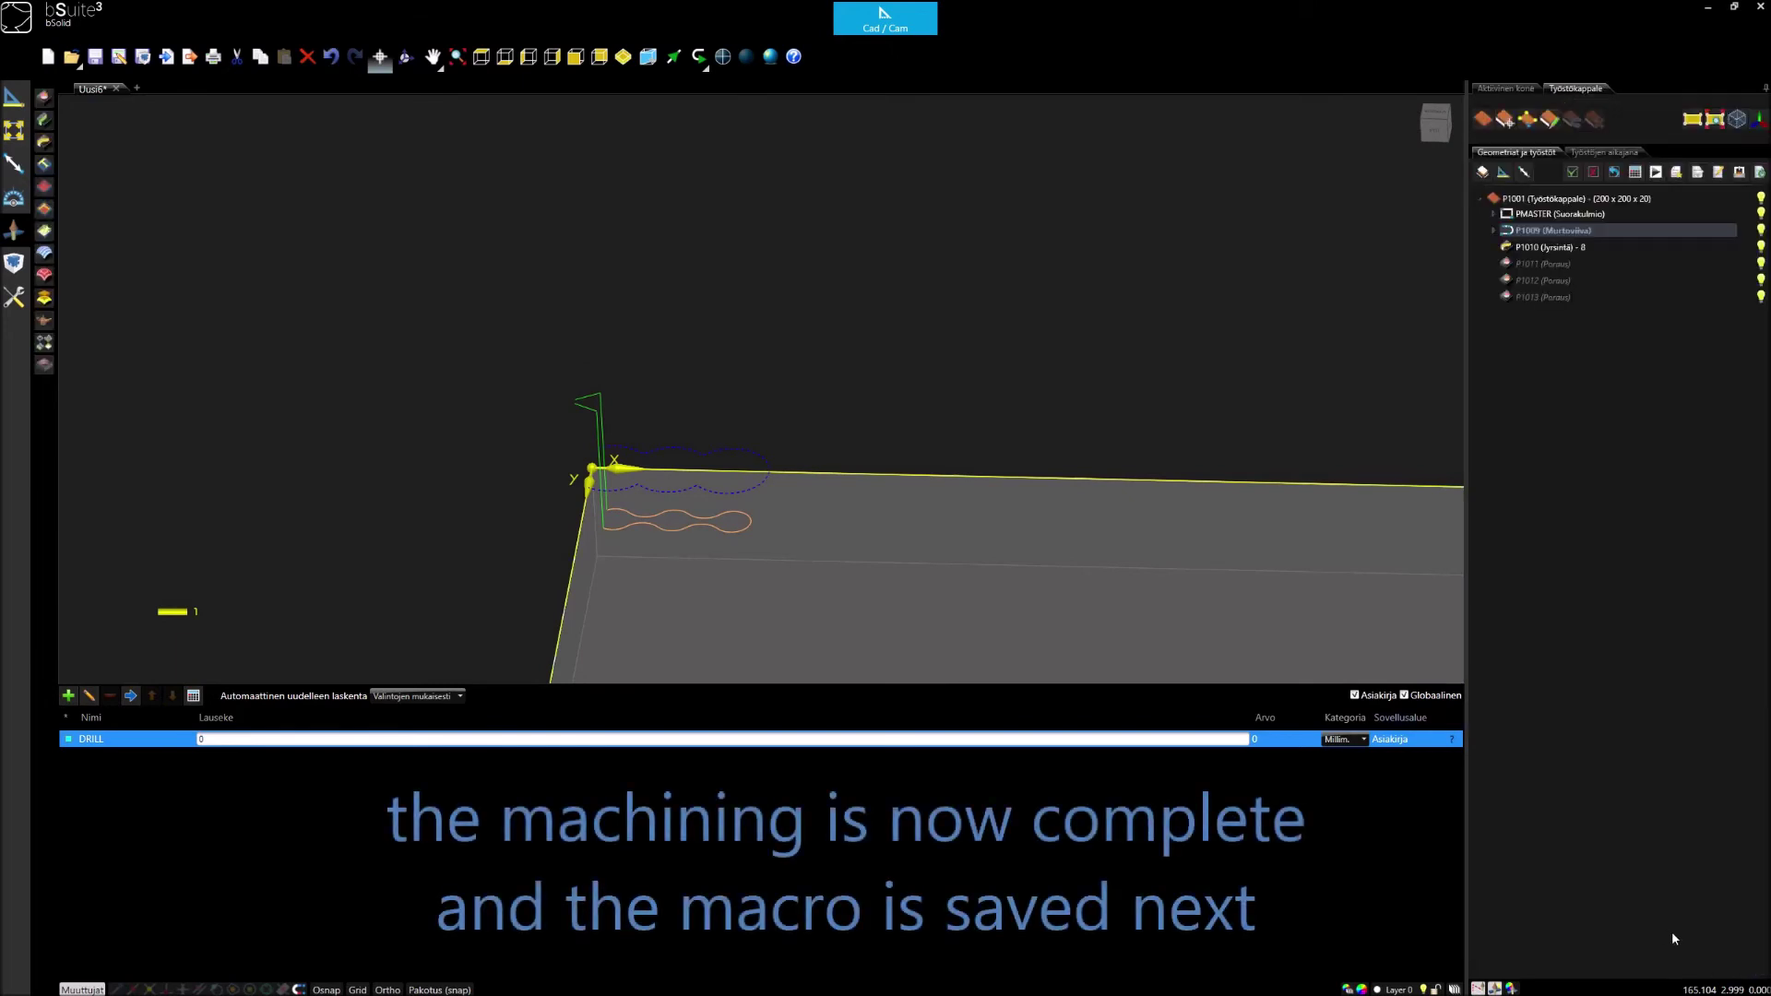
Step: Hide the variable list and start saving the project as a macro named Cabineo
{"action": "left_click", "coordinate": [82, 989]}
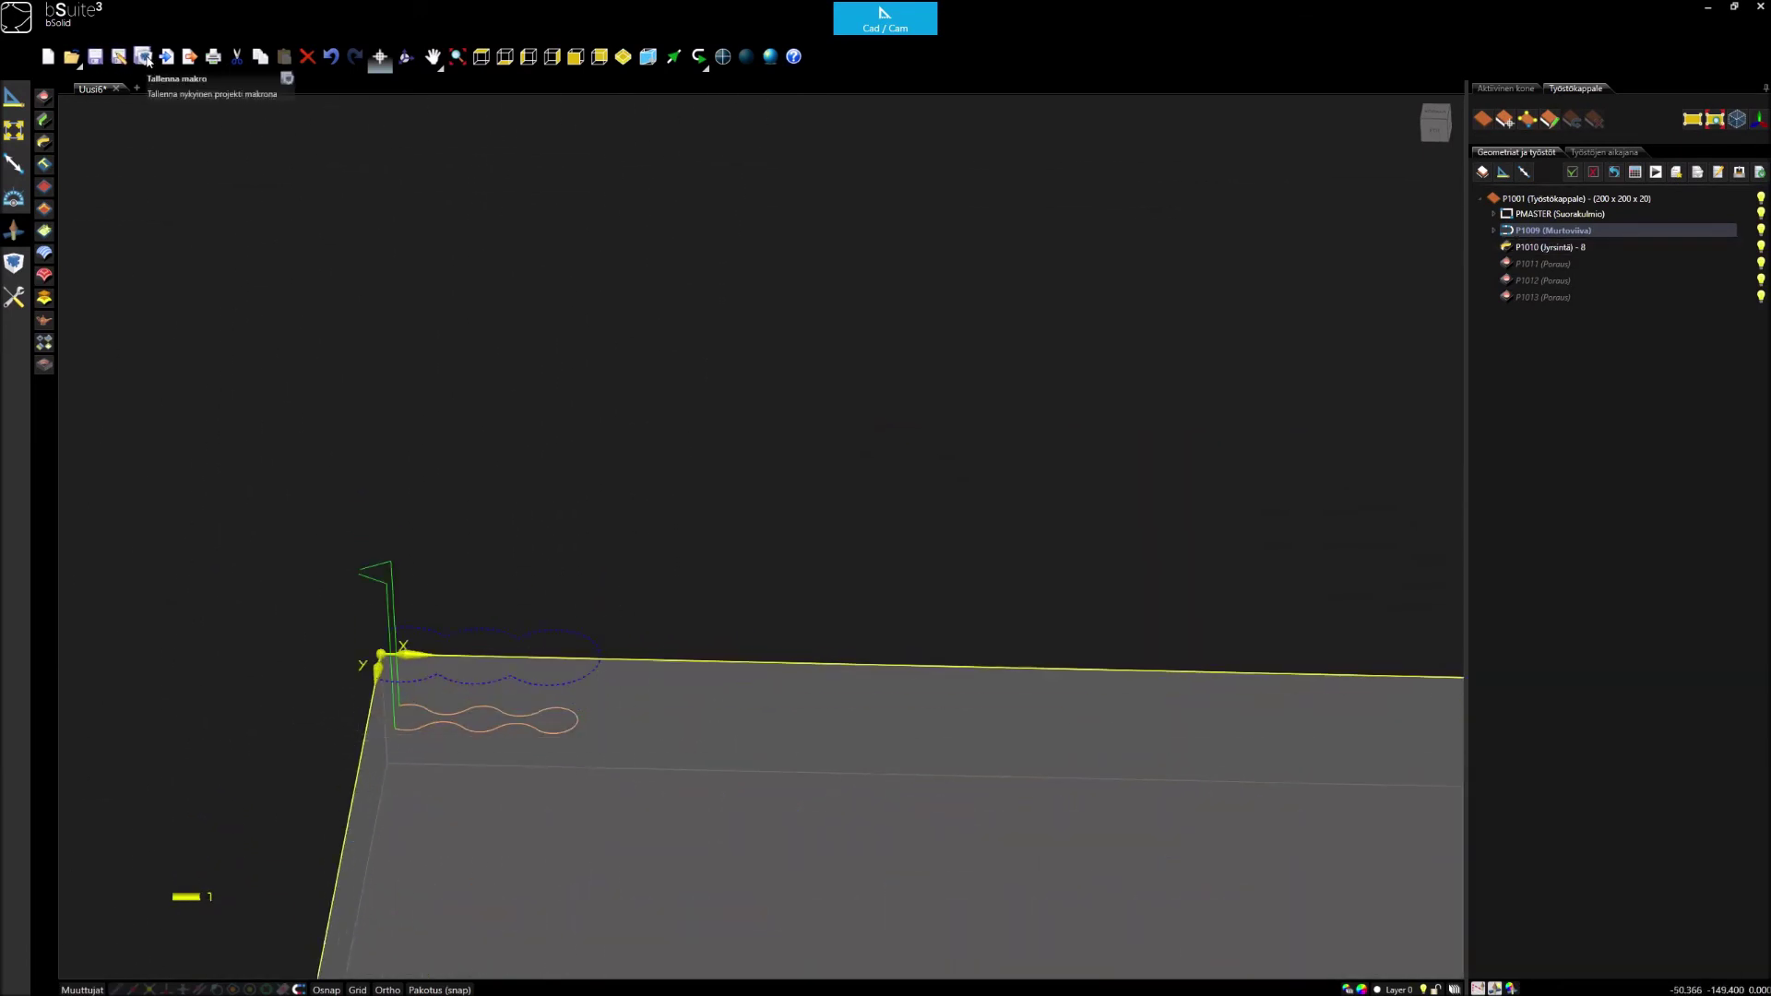
{"action": "left_click", "coordinate": [143, 57]}
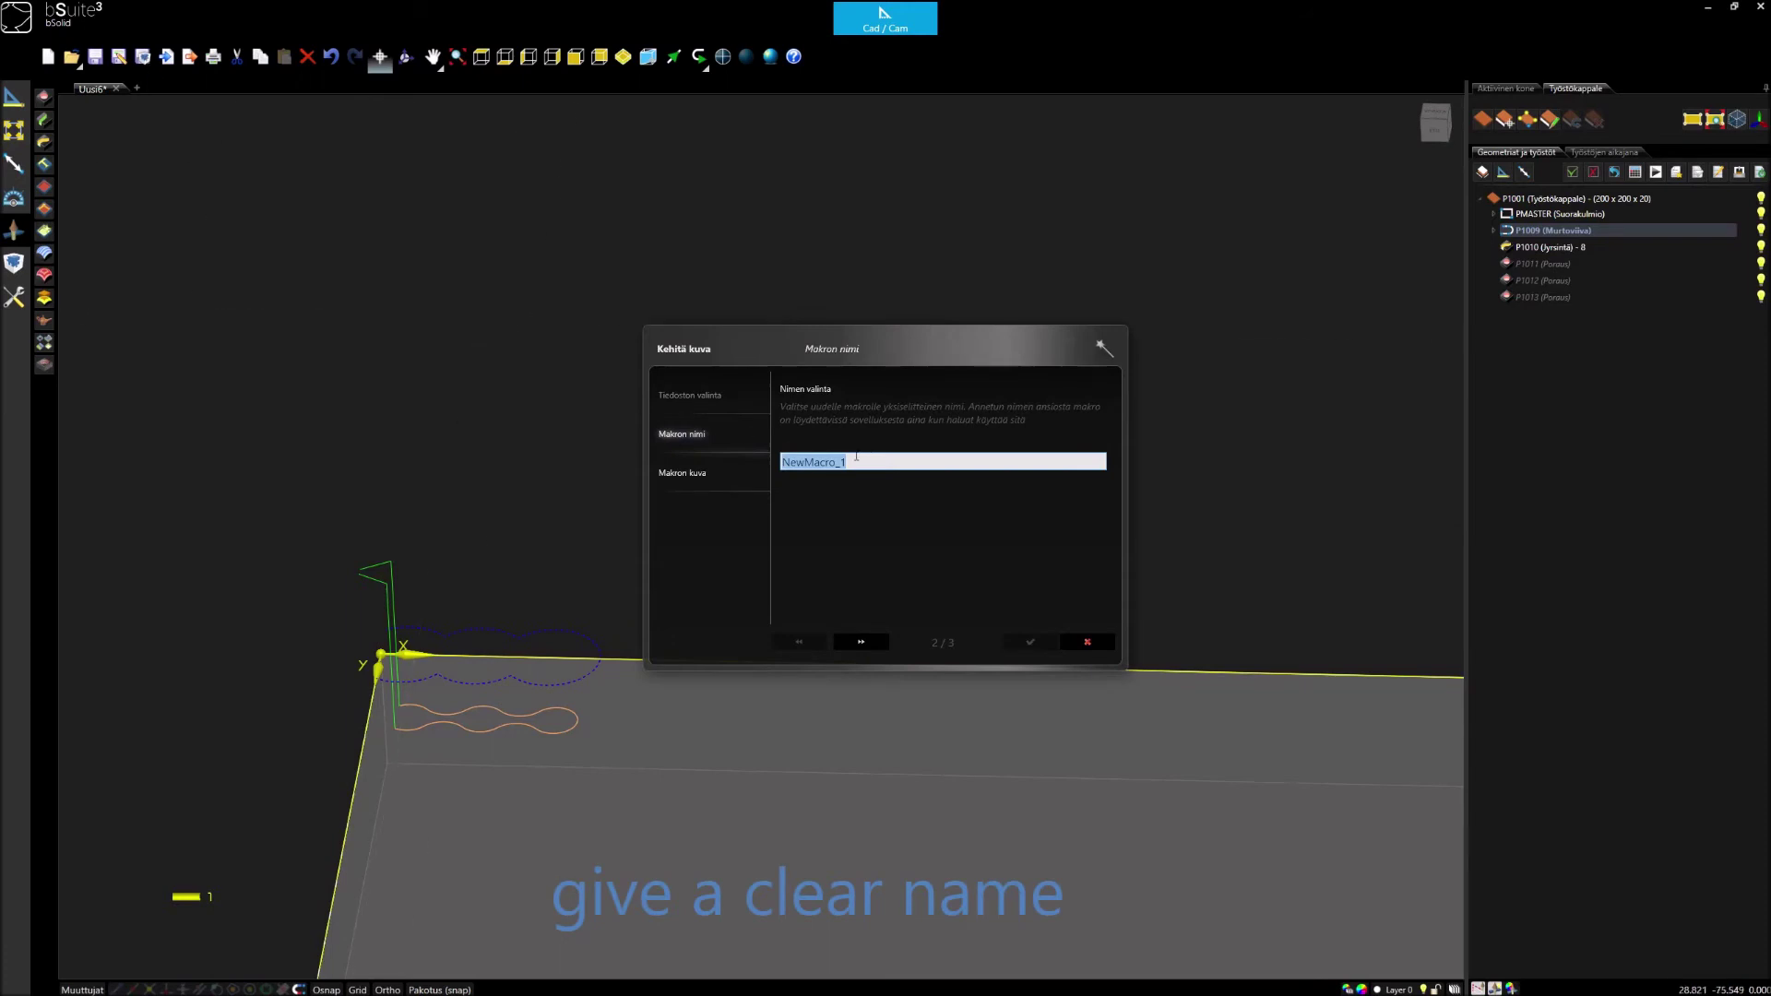
{"action": "type", "text": "Cabineo"}
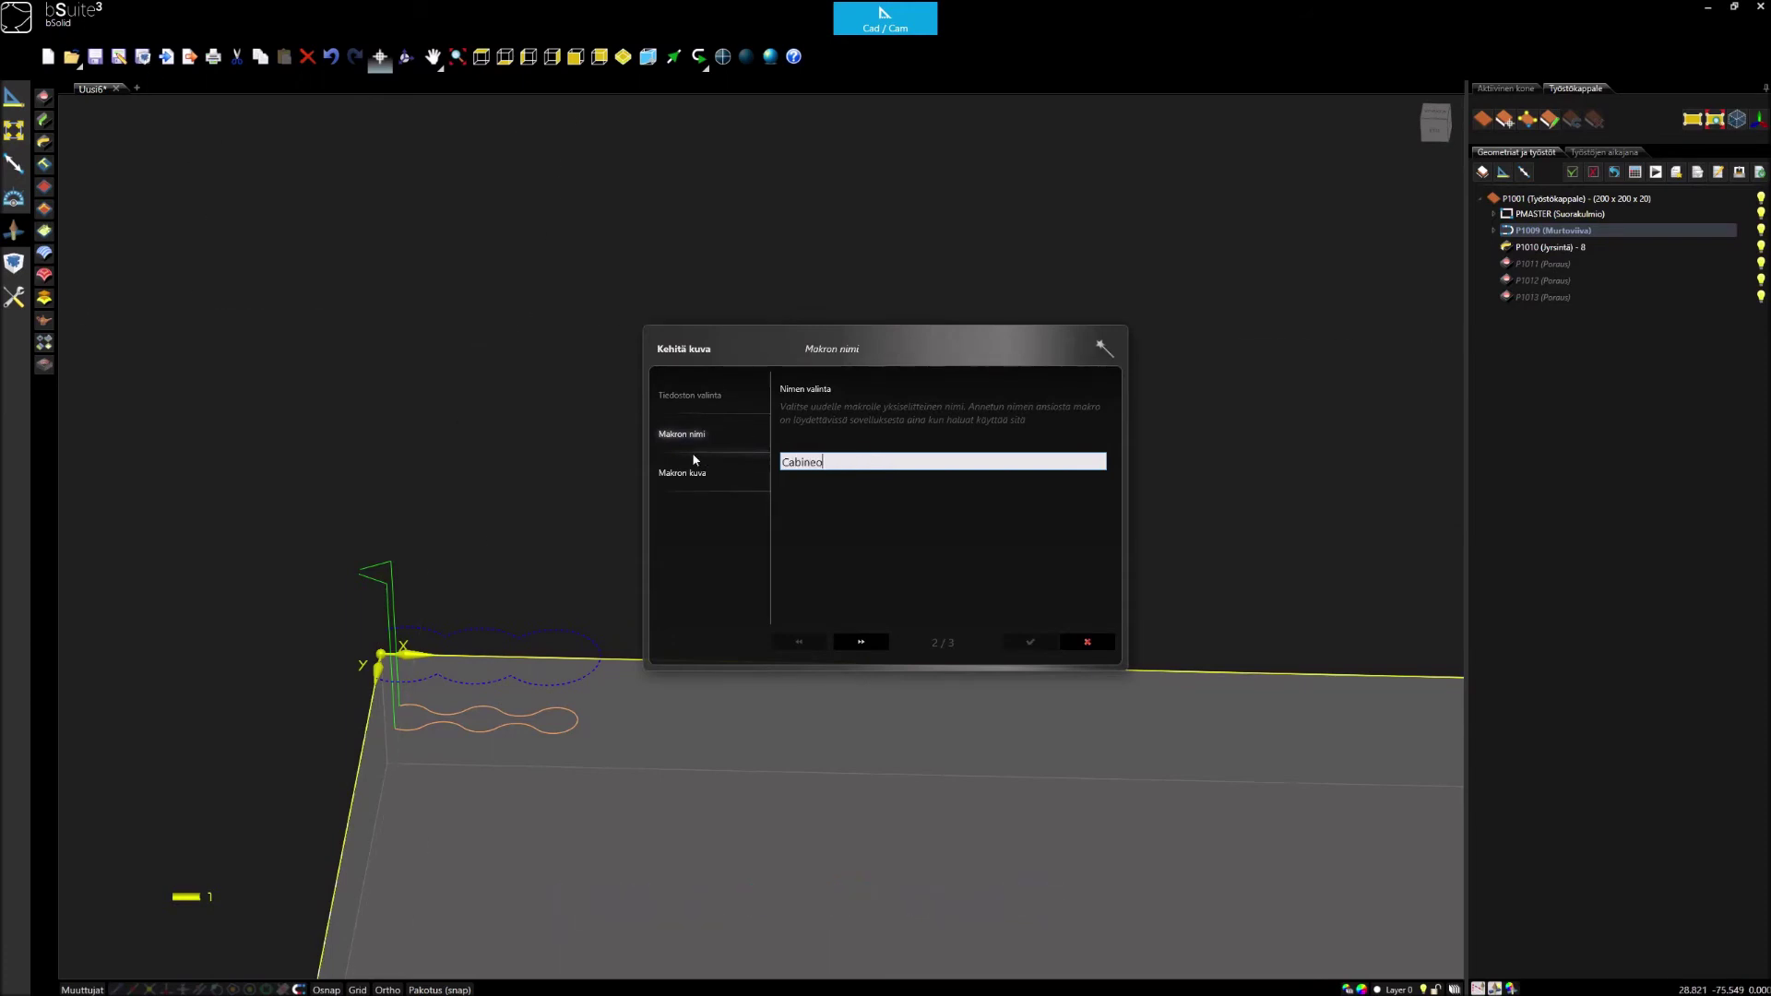
{"action": "left_click", "coordinate": [861, 642]}
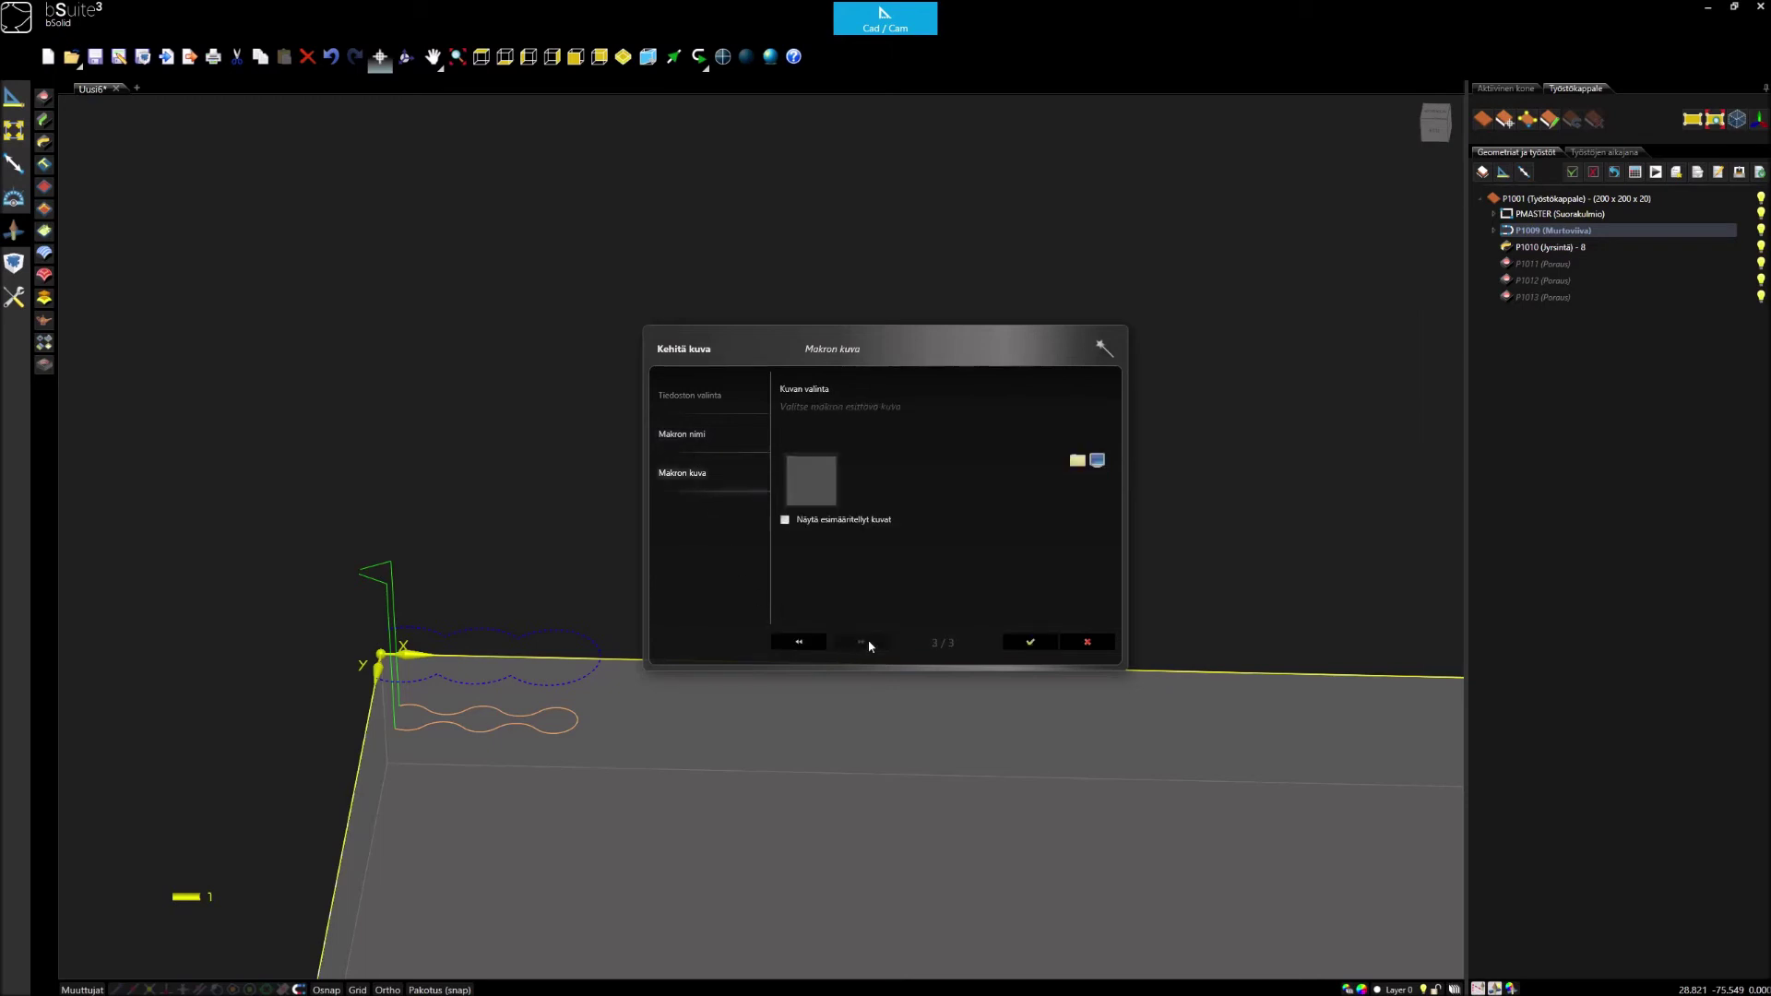
Step: Assign the cabineo picture from the Component_pict folder as the macro's image and finish the macro wizard
{"action": "left_click", "coordinate": [1076, 460]}
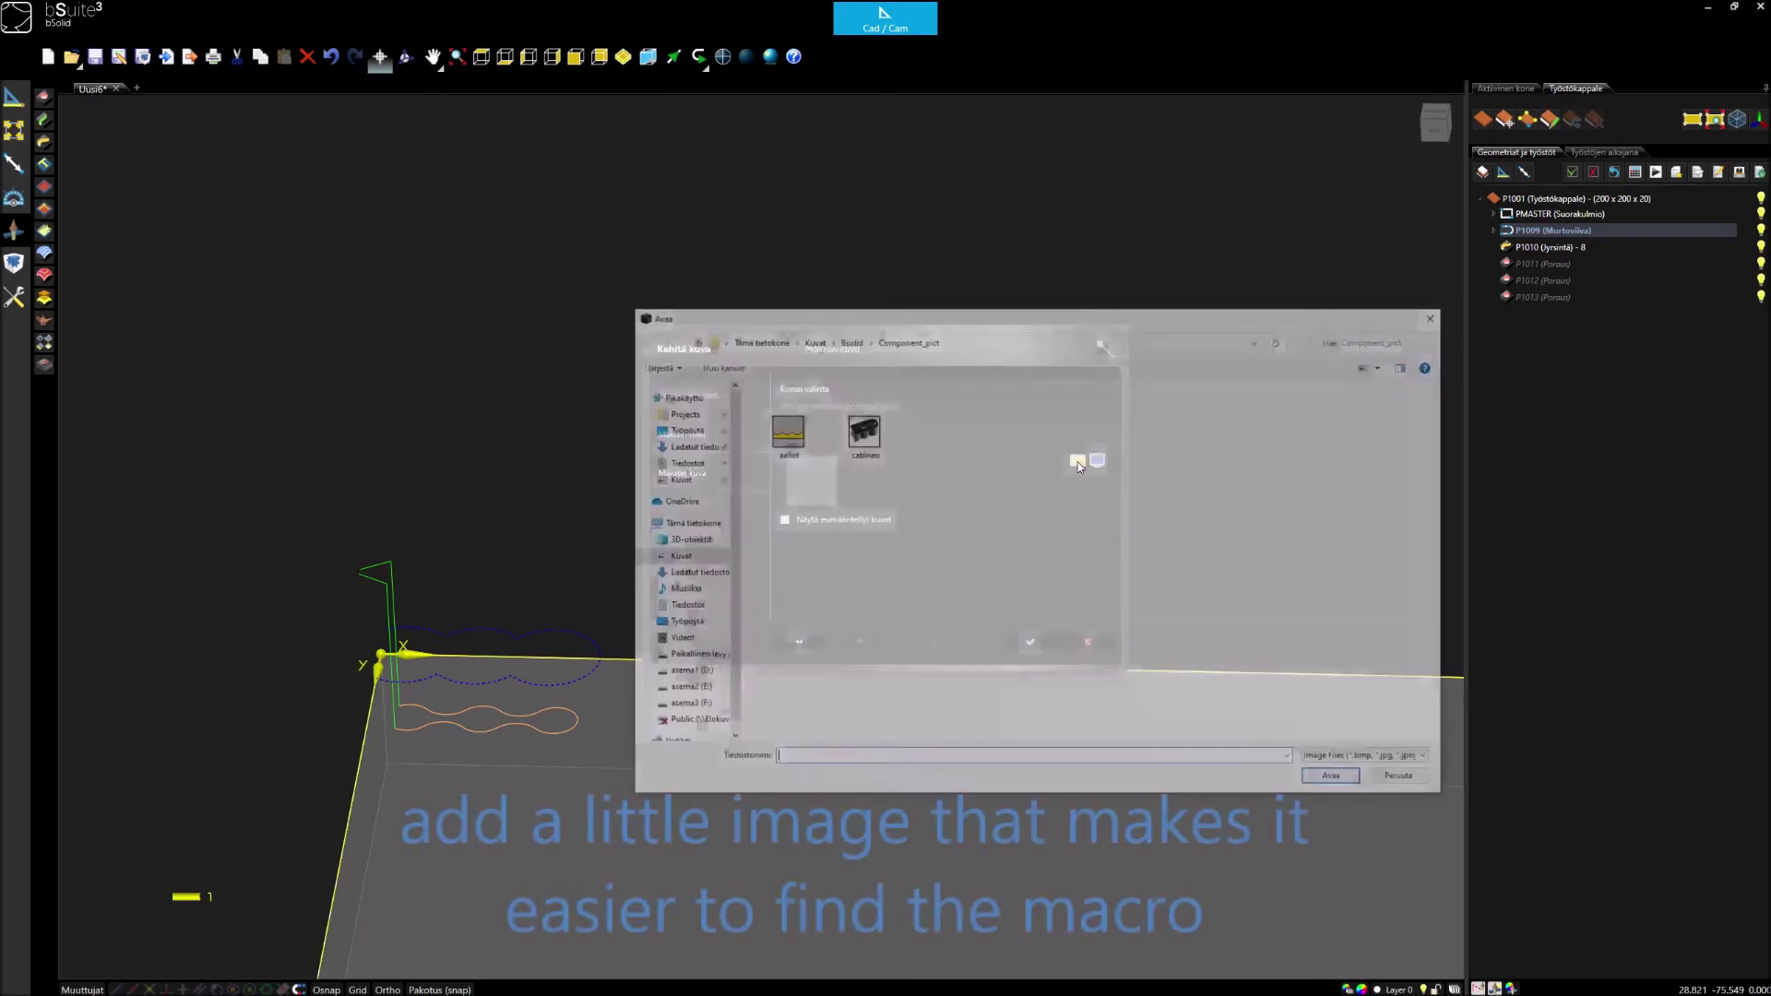
{"action": "left_click", "coordinate": [871, 439]}
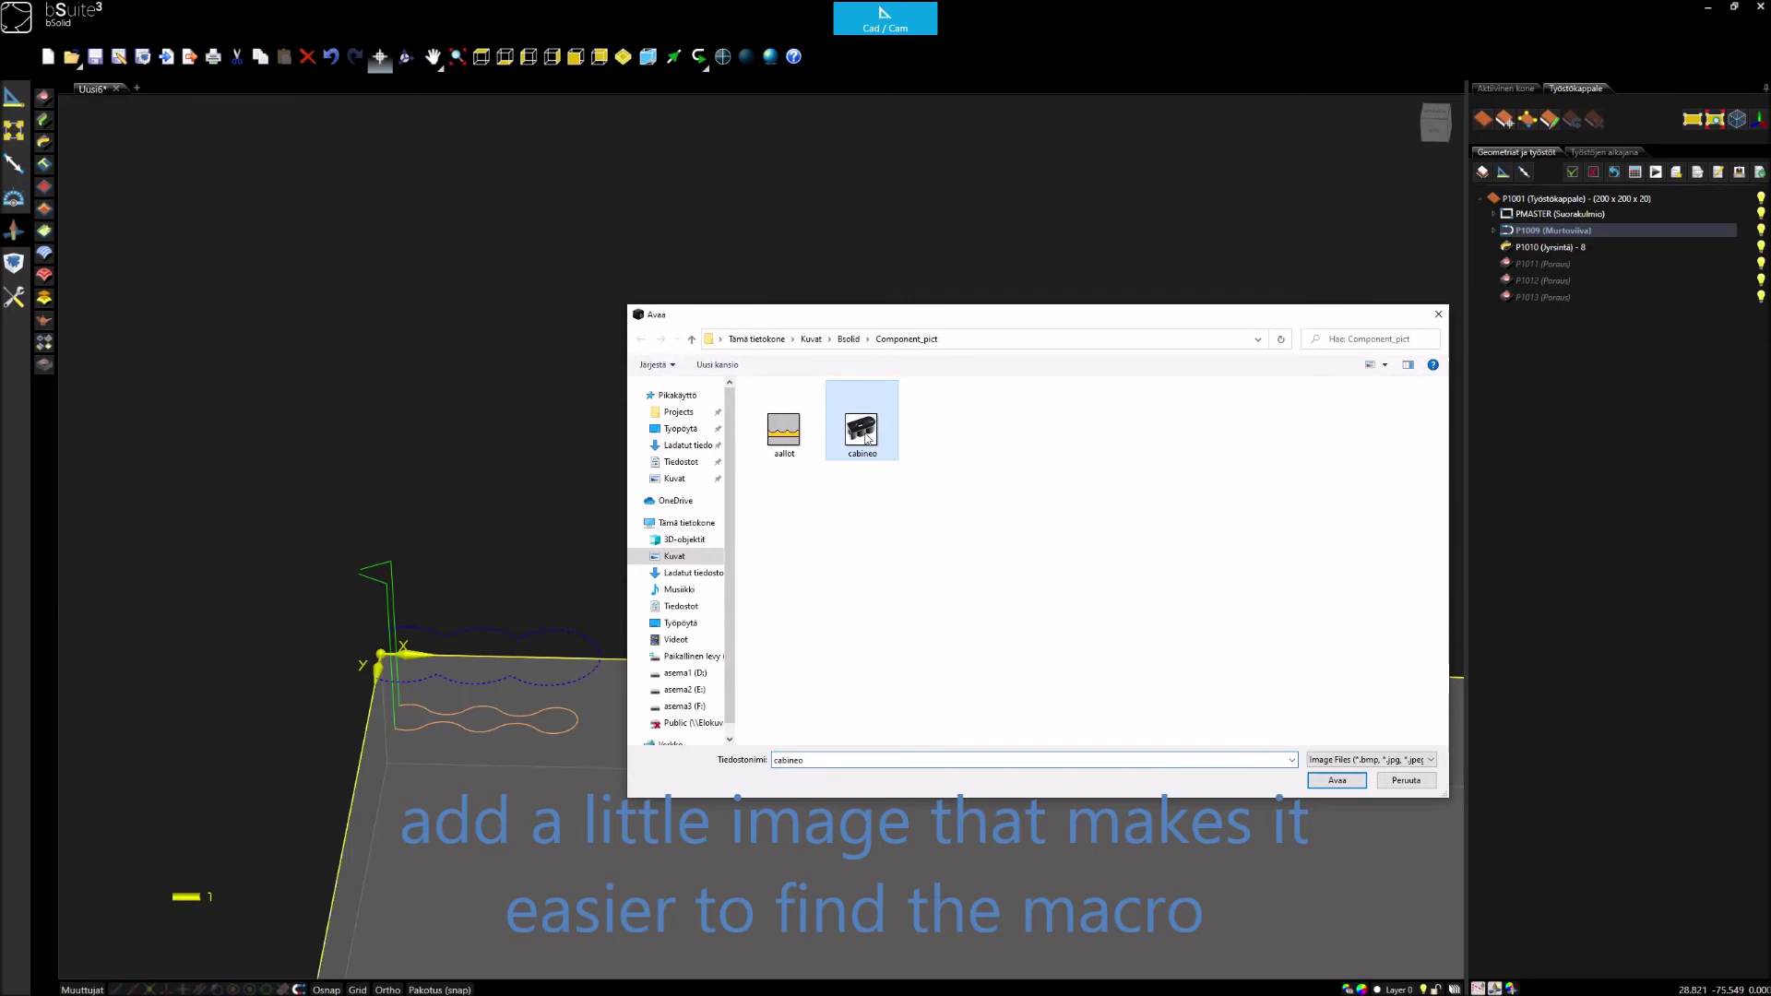
{"action": "left_click", "coordinate": [1334, 780]}
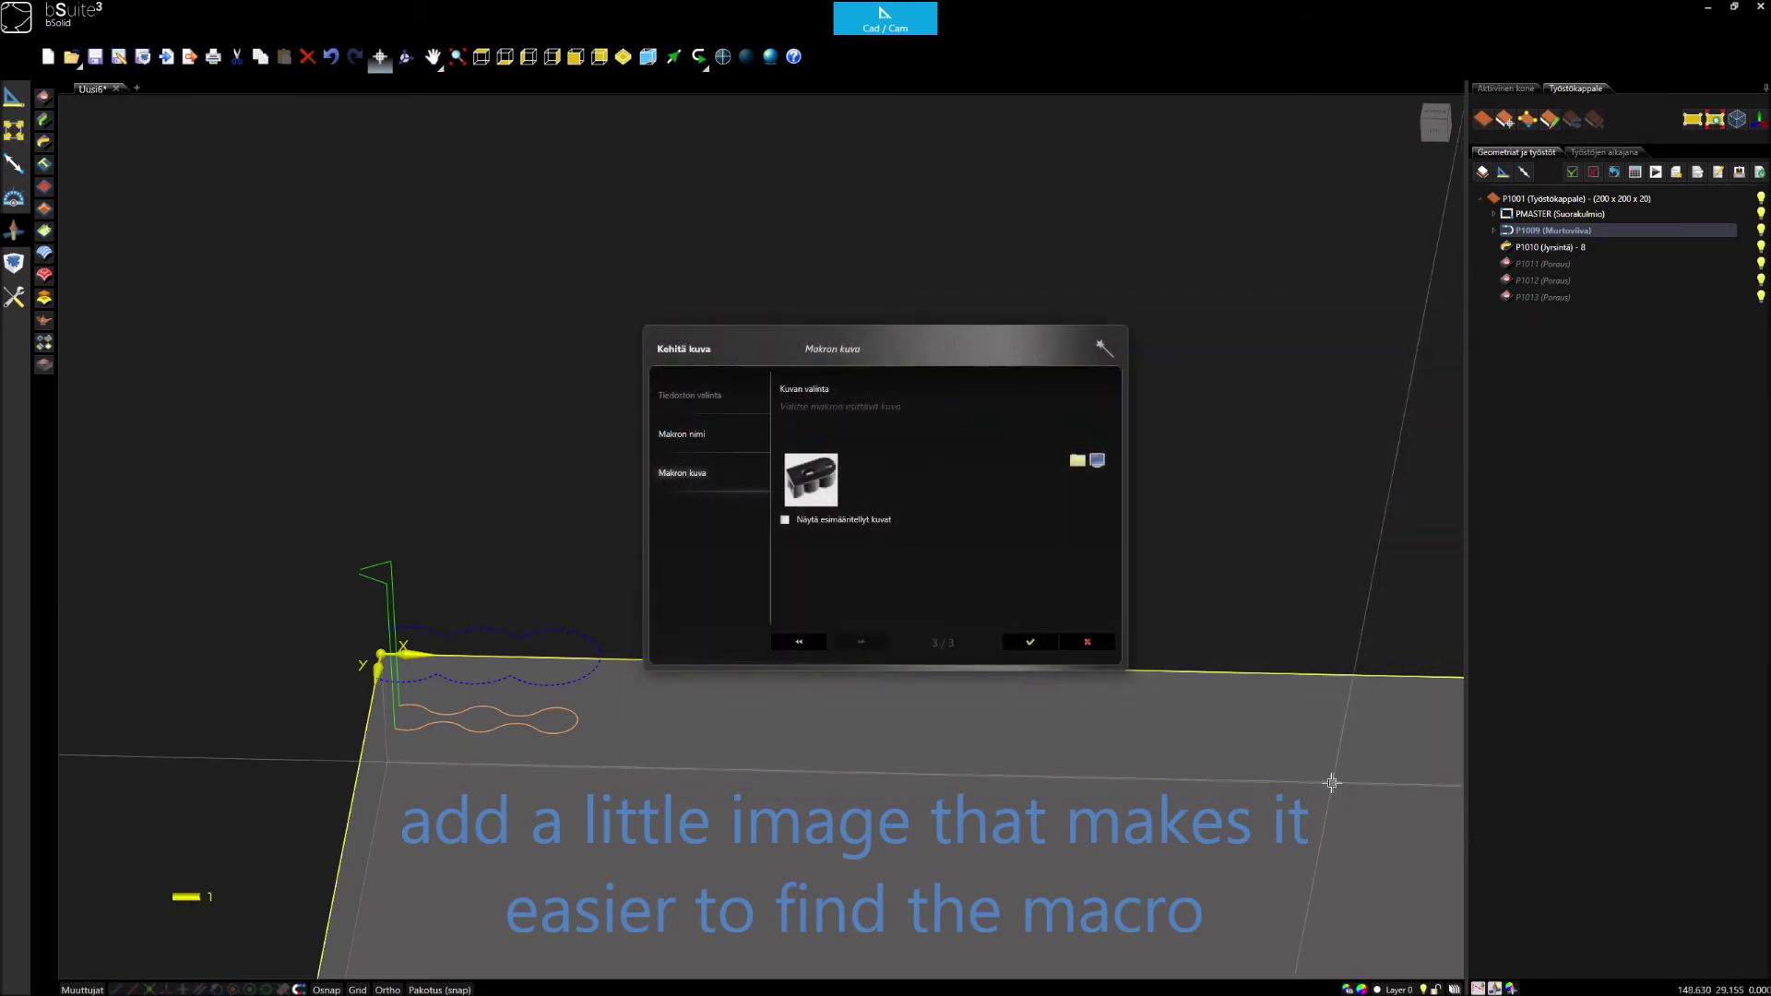
{"action": "left_click", "coordinate": [1018, 643]}
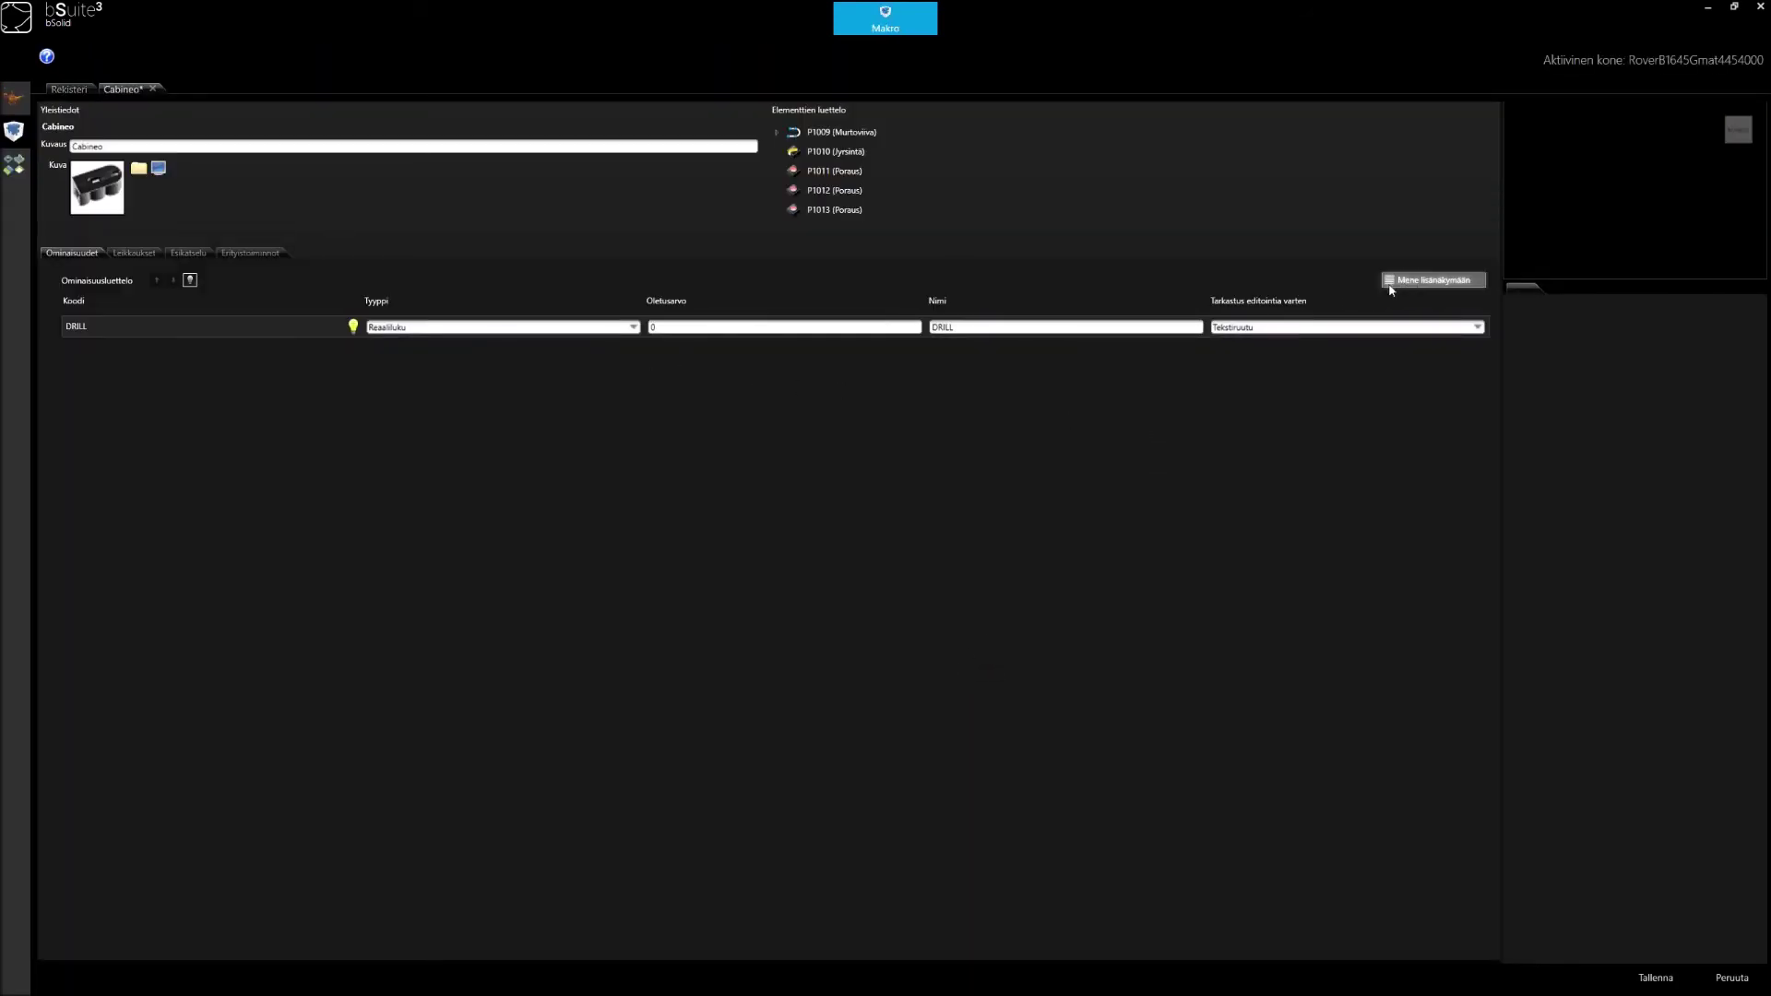
Step: Make the macro's DRILL property a list of alternatives (Vaihtoehtojen luettelo) presented as a button list (Painikeluettelo)
{"action": "left_click", "coordinate": [1411, 284]}
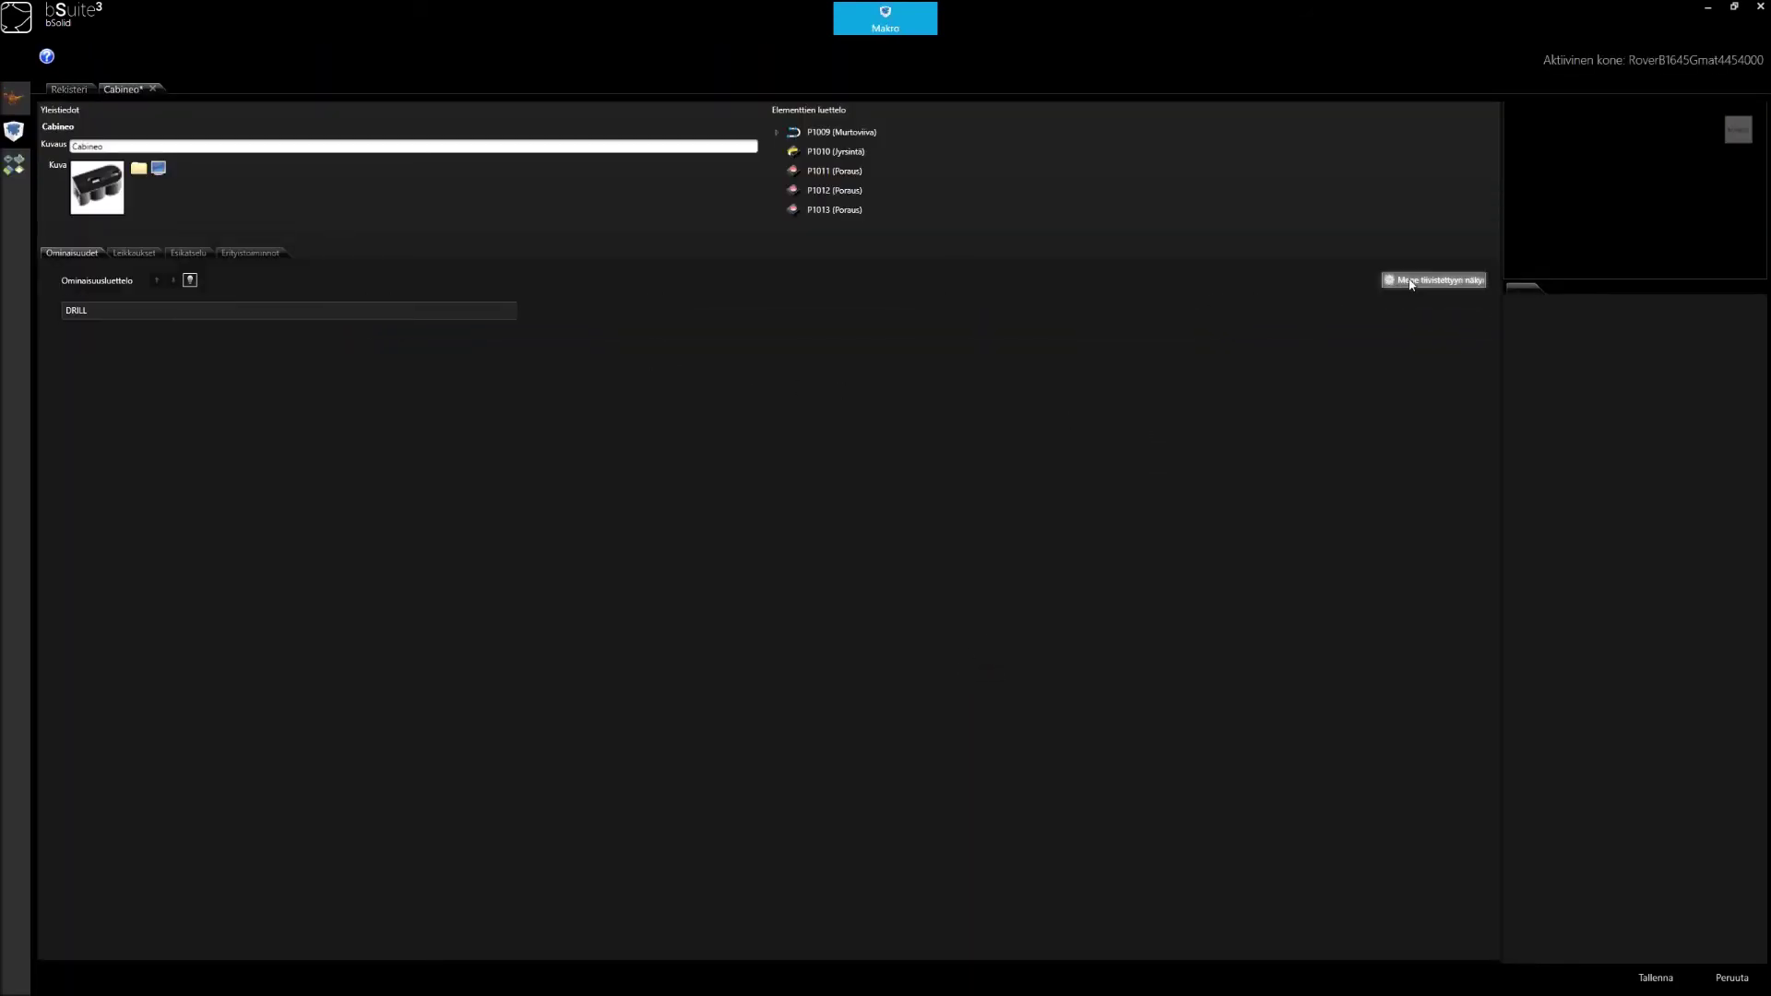
{"action": "left_click", "coordinate": [484, 312]}
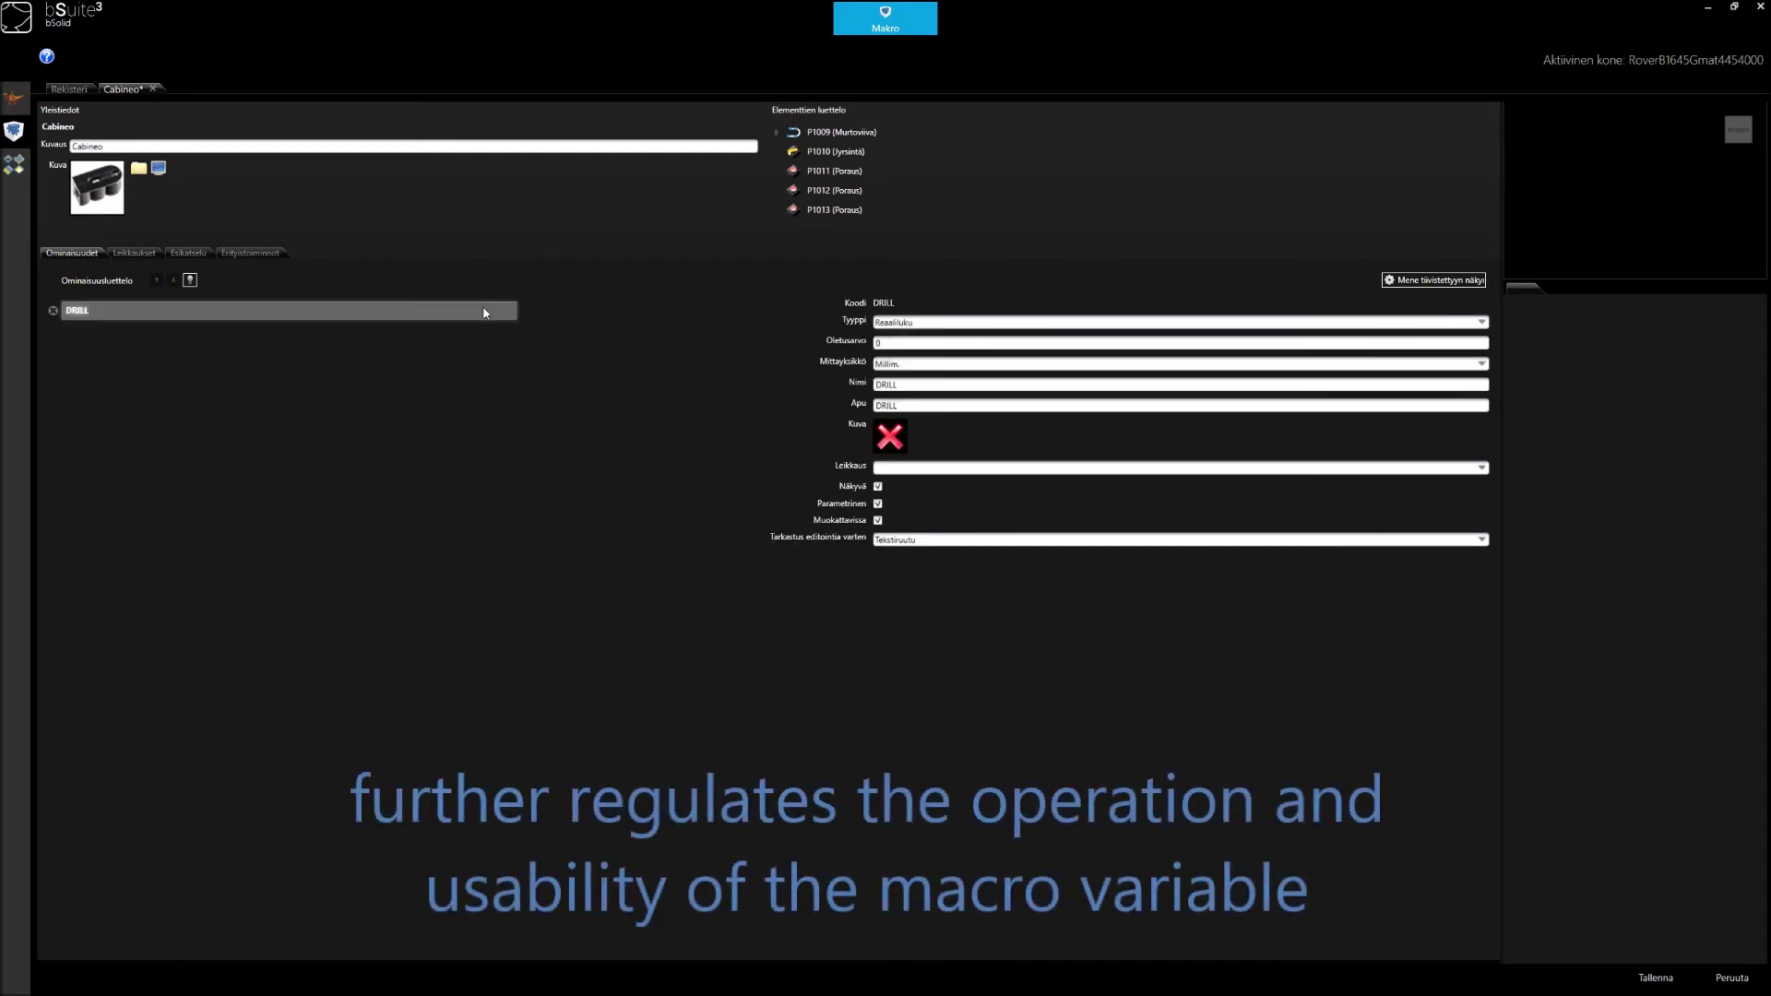
{"action": "left_click", "coordinate": [905, 539]}
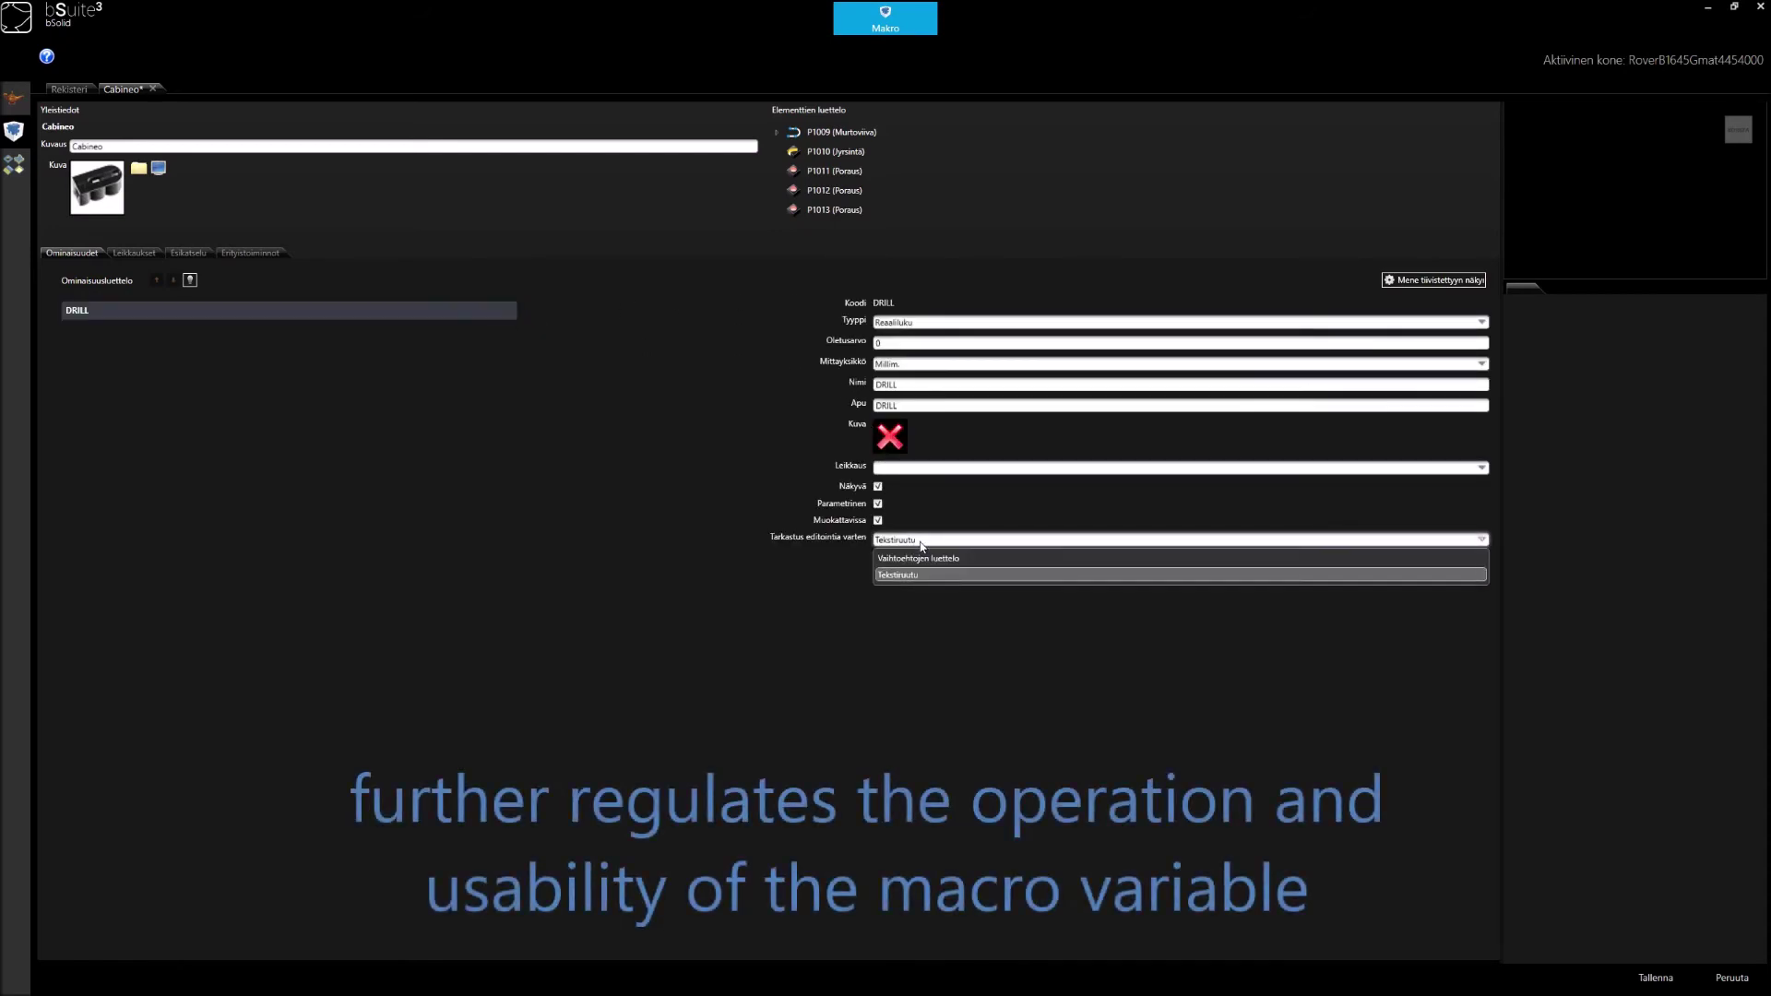
{"action": "left_click", "coordinate": [925, 563]}
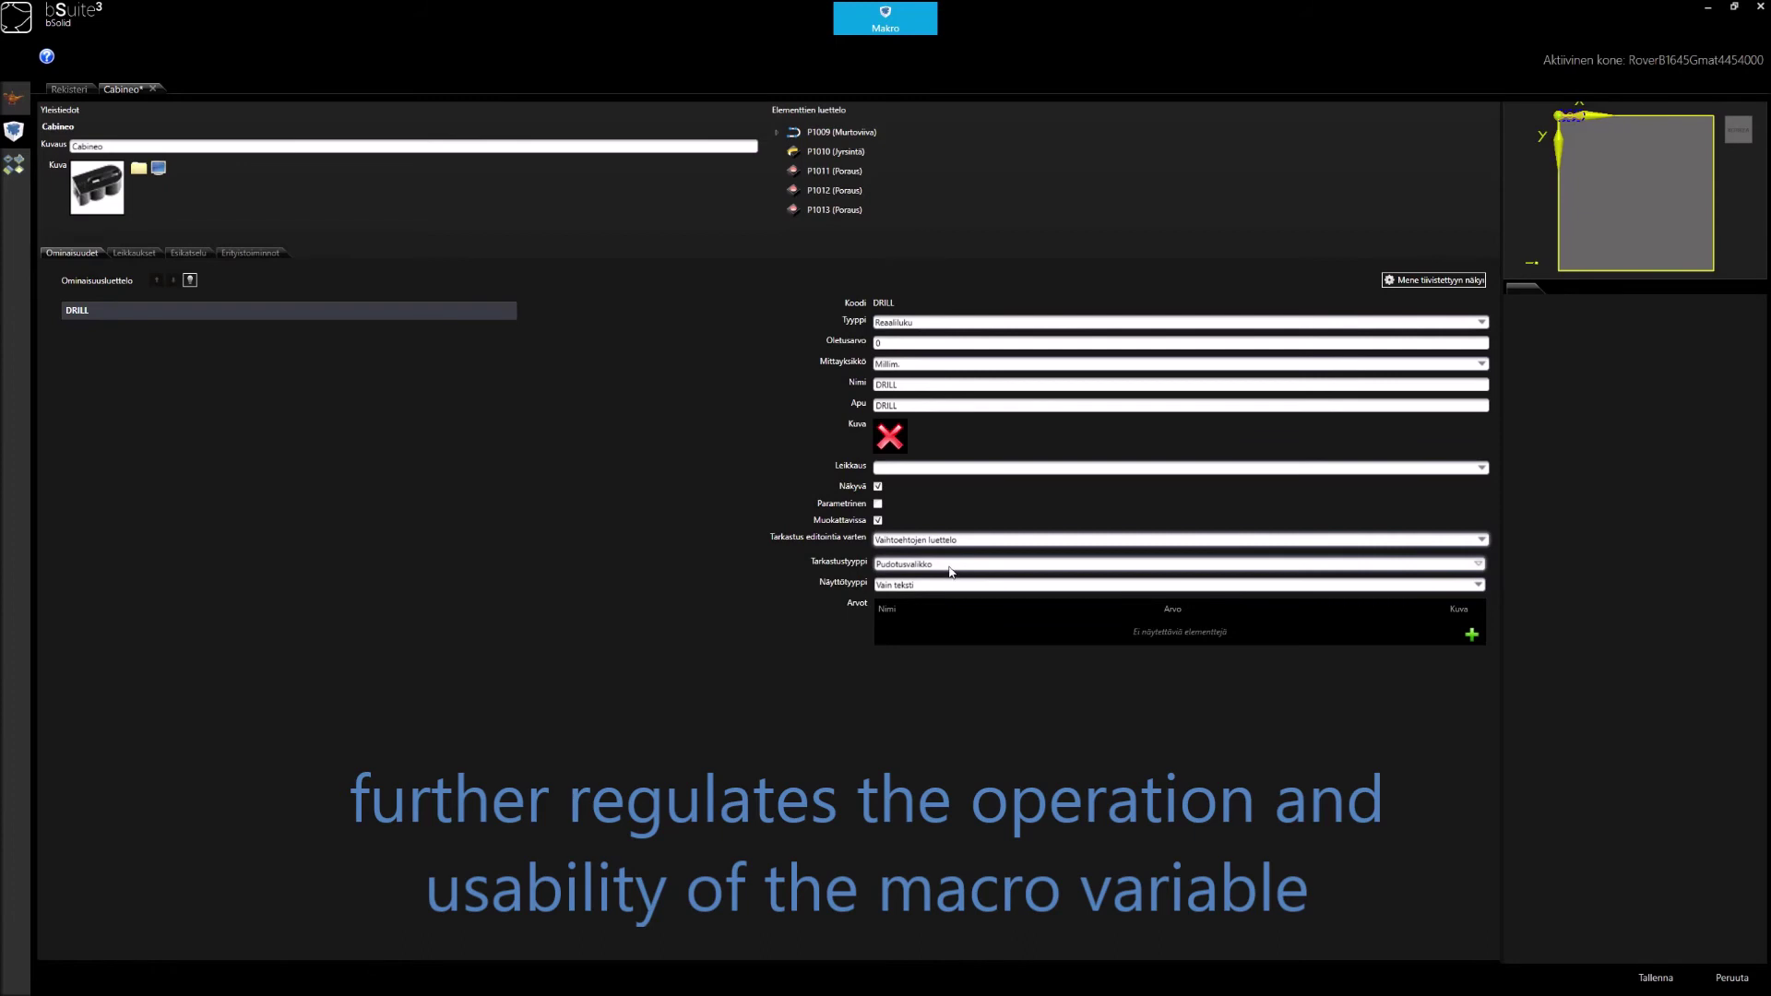
{"action": "left_click", "coordinate": [950, 565]}
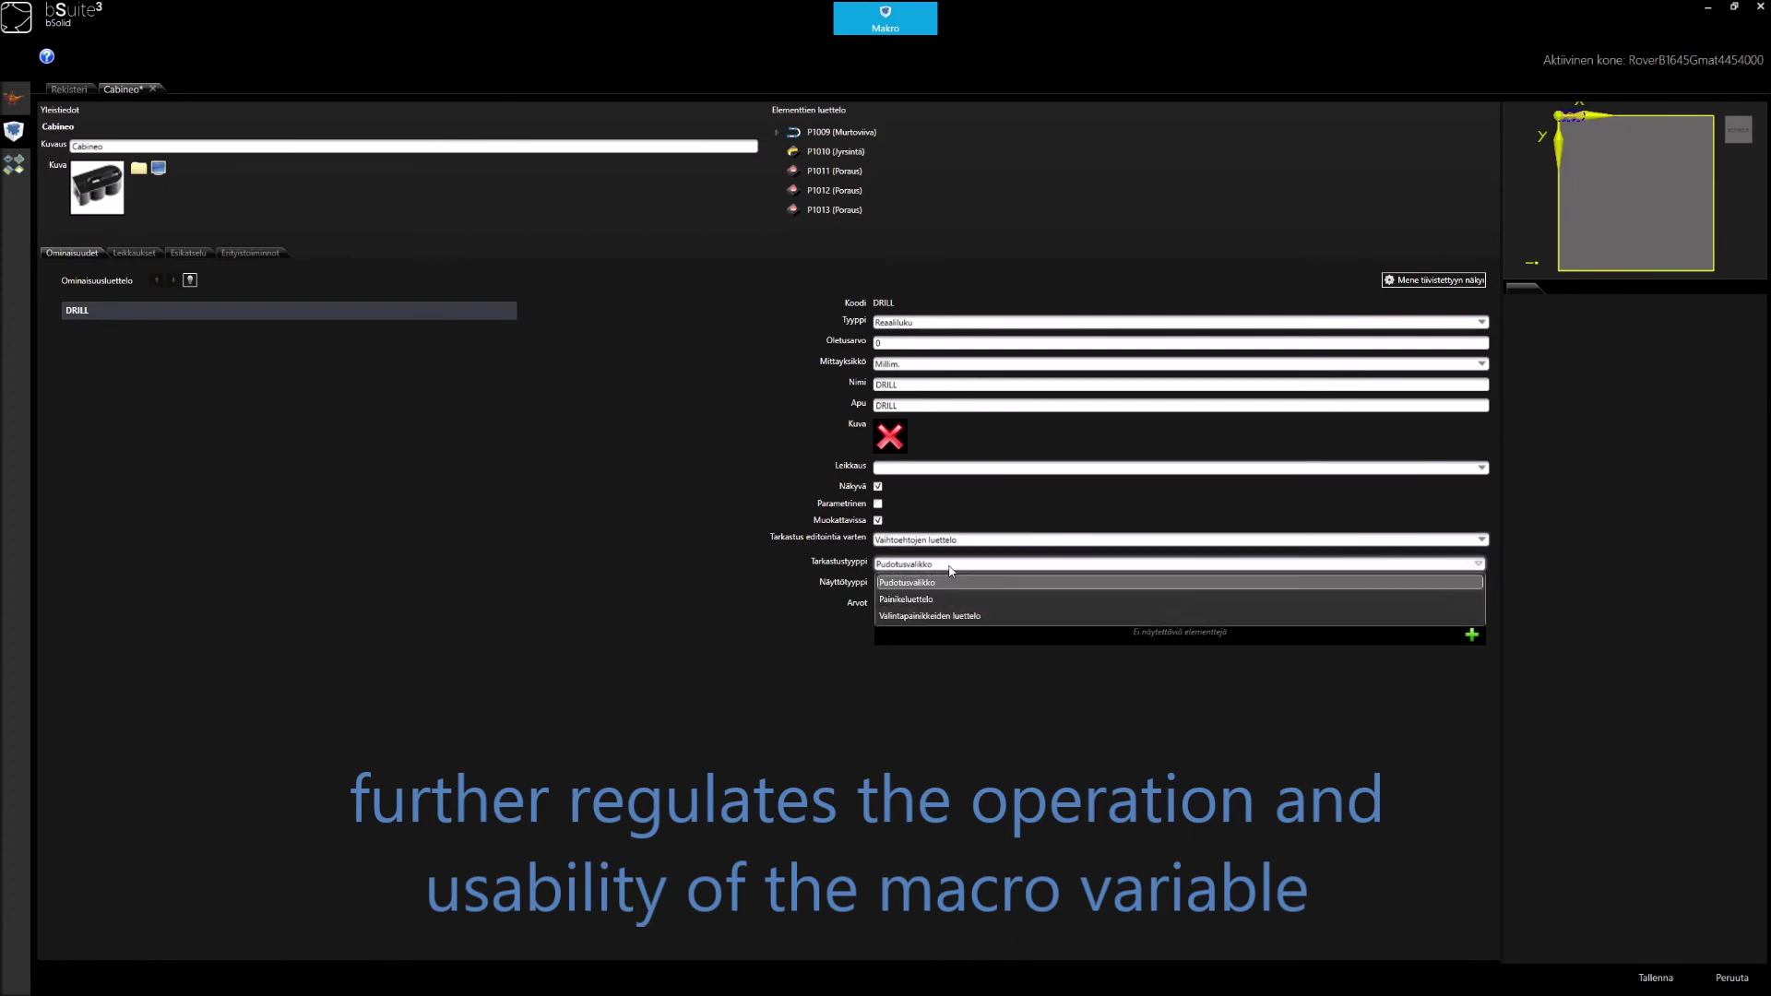
{"action": "left_click", "coordinate": [909, 599]}
Step: Add two alternatives to the DRILL property: On with value 1 and Off with value 0
{"action": "left_click", "coordinate": [1472, 635]}
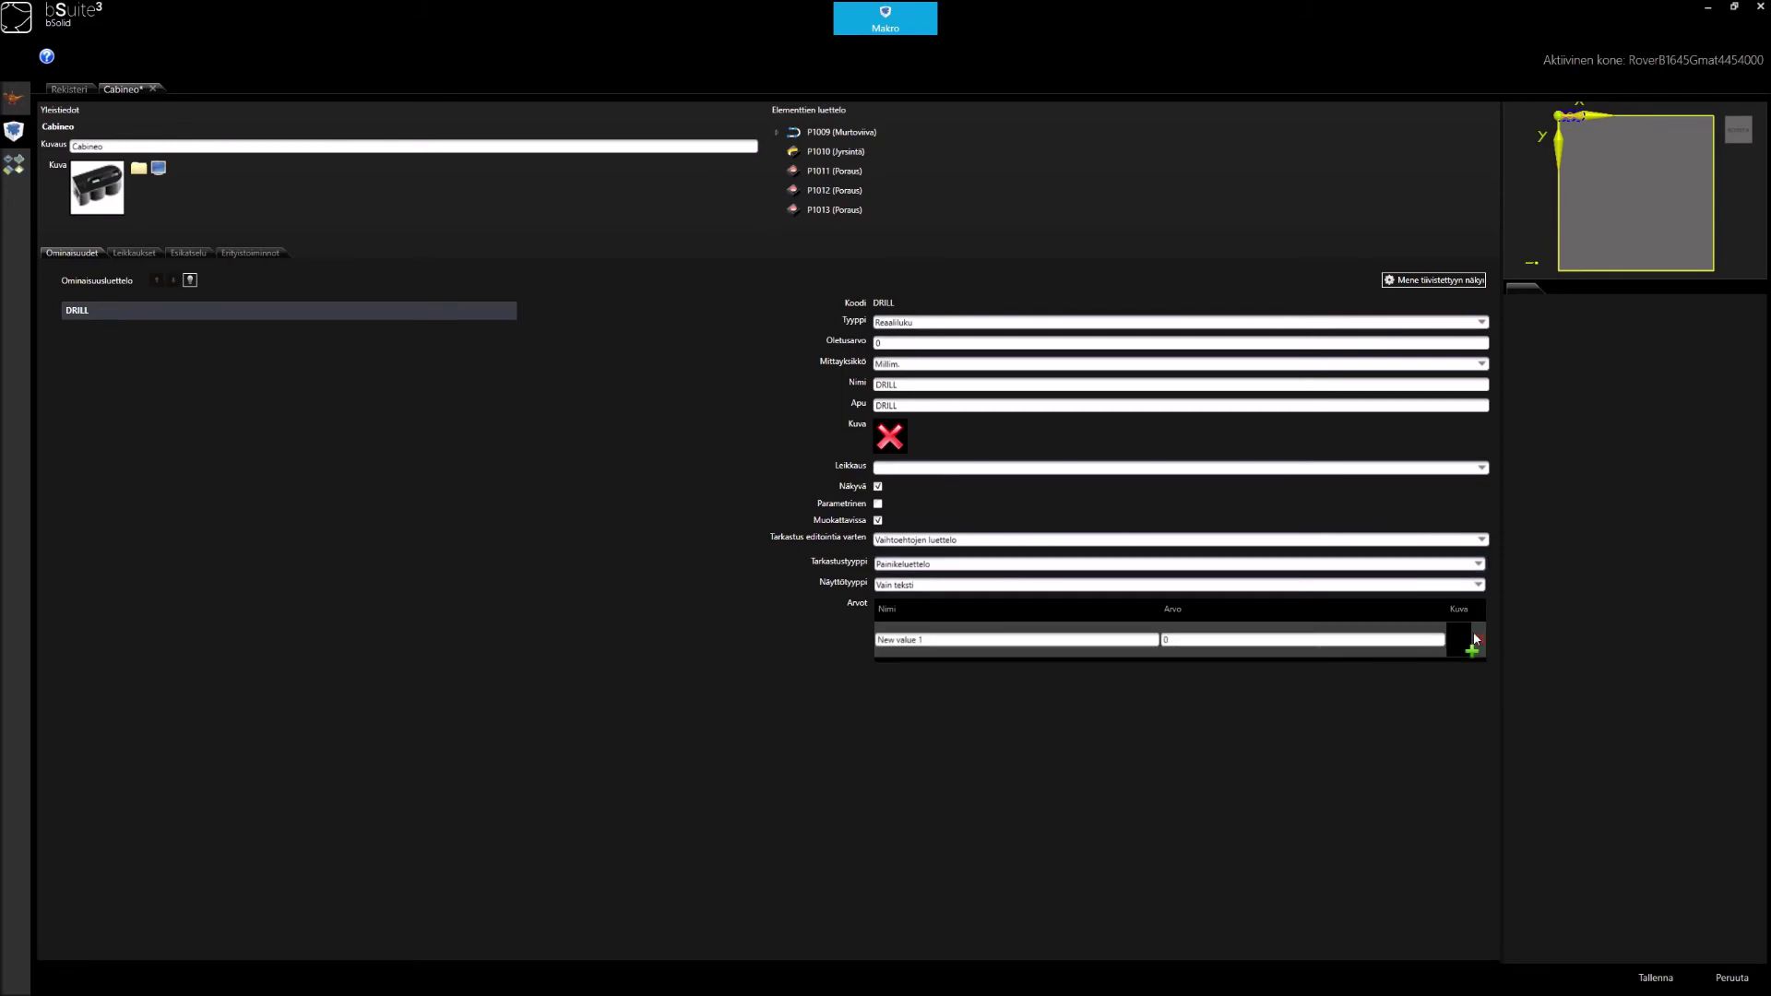
{"action": "triple_click", "coordinate": [928, 639]}
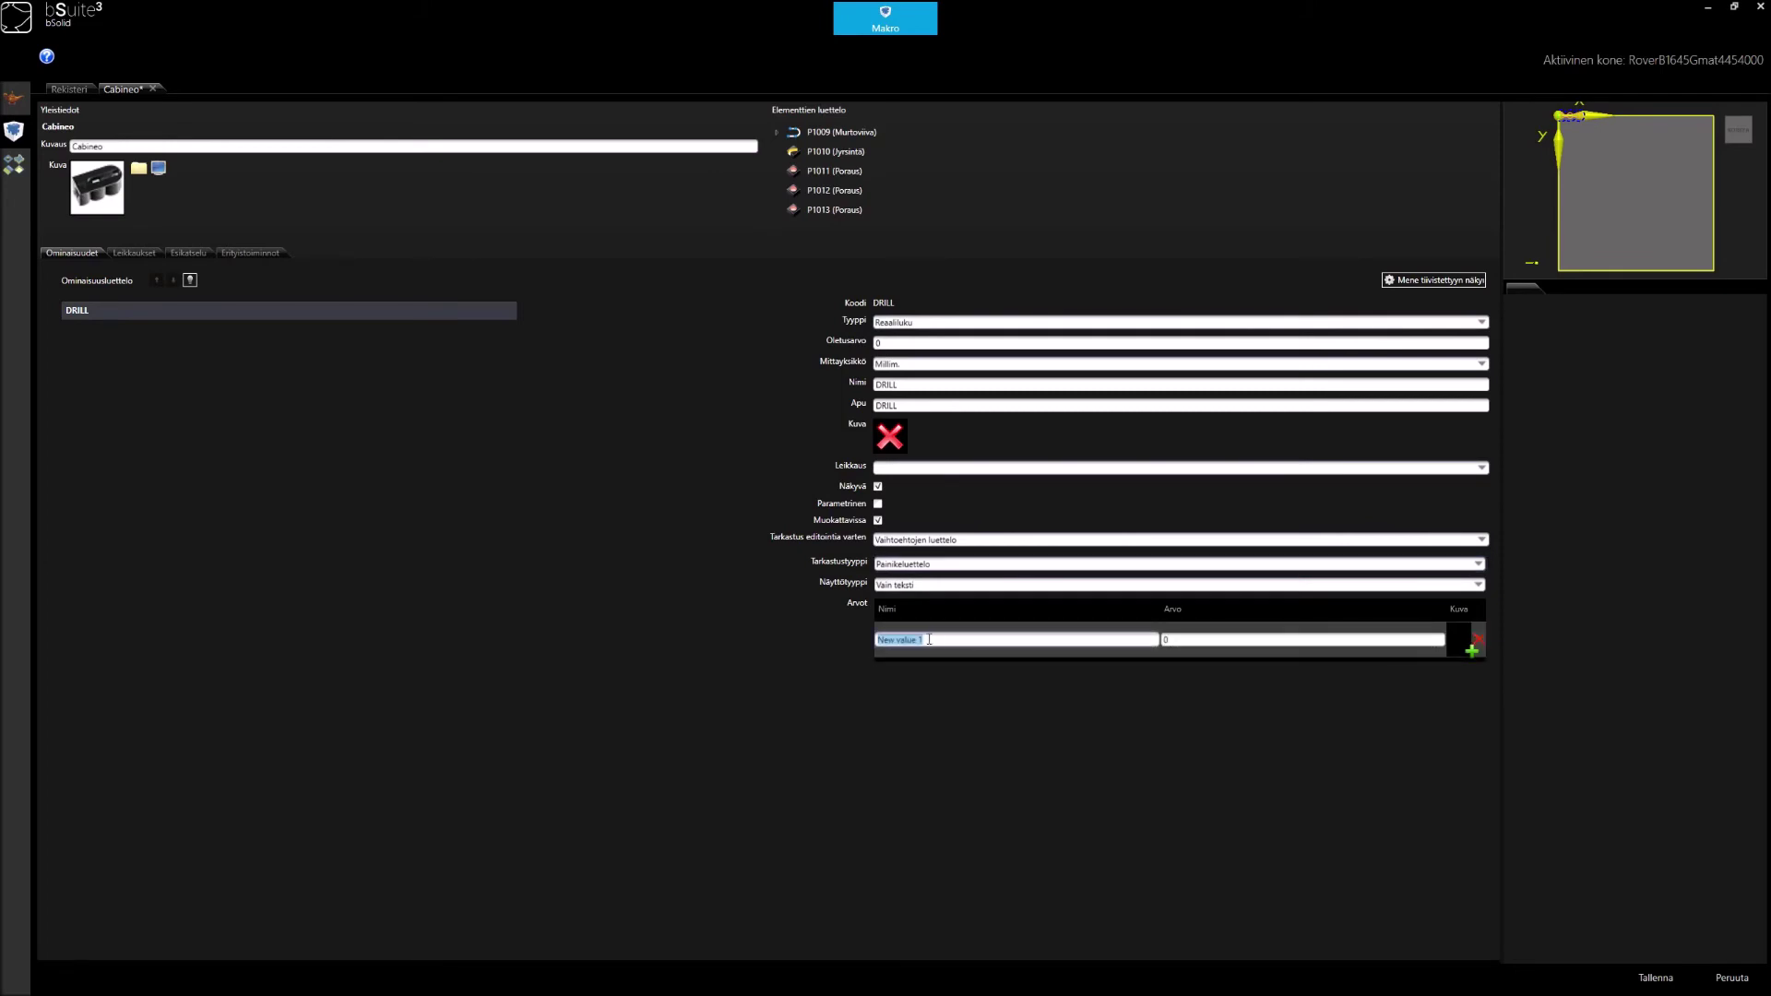
{"action": "type", "text": "On"}
{"action": "left_click", "coordinate": [1210, 641]}
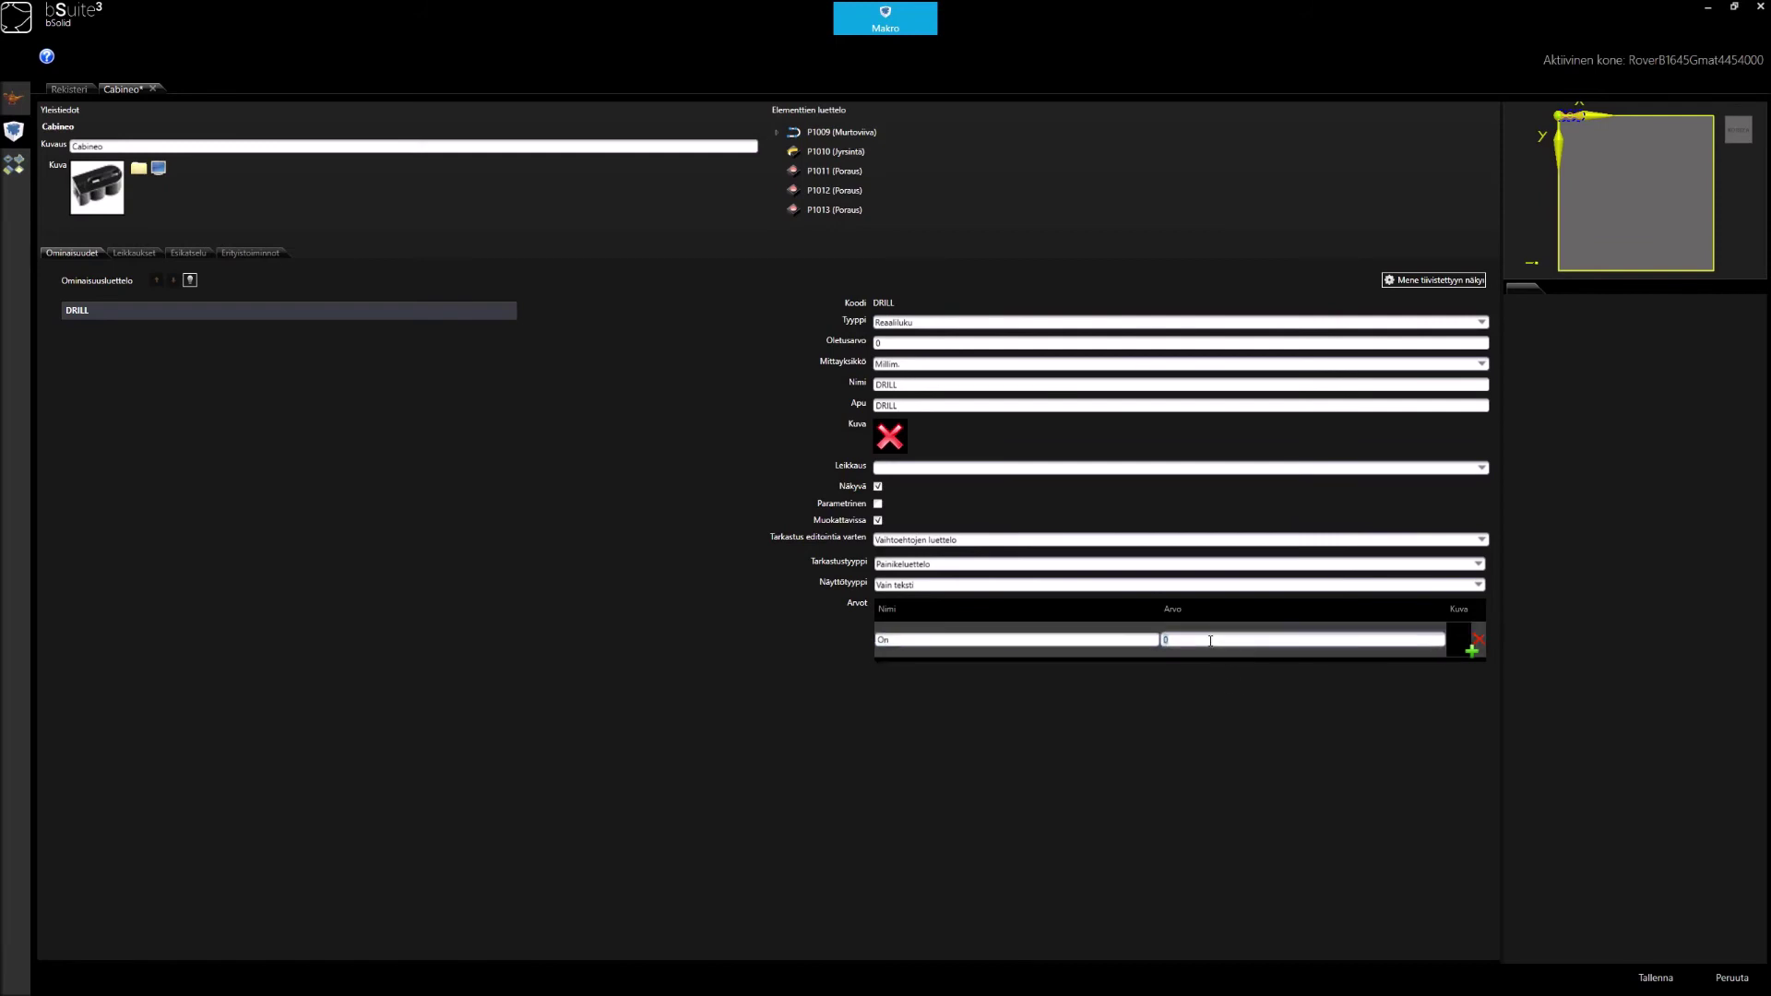
{"action": "left_click", "coordinate": [1471, 651]}
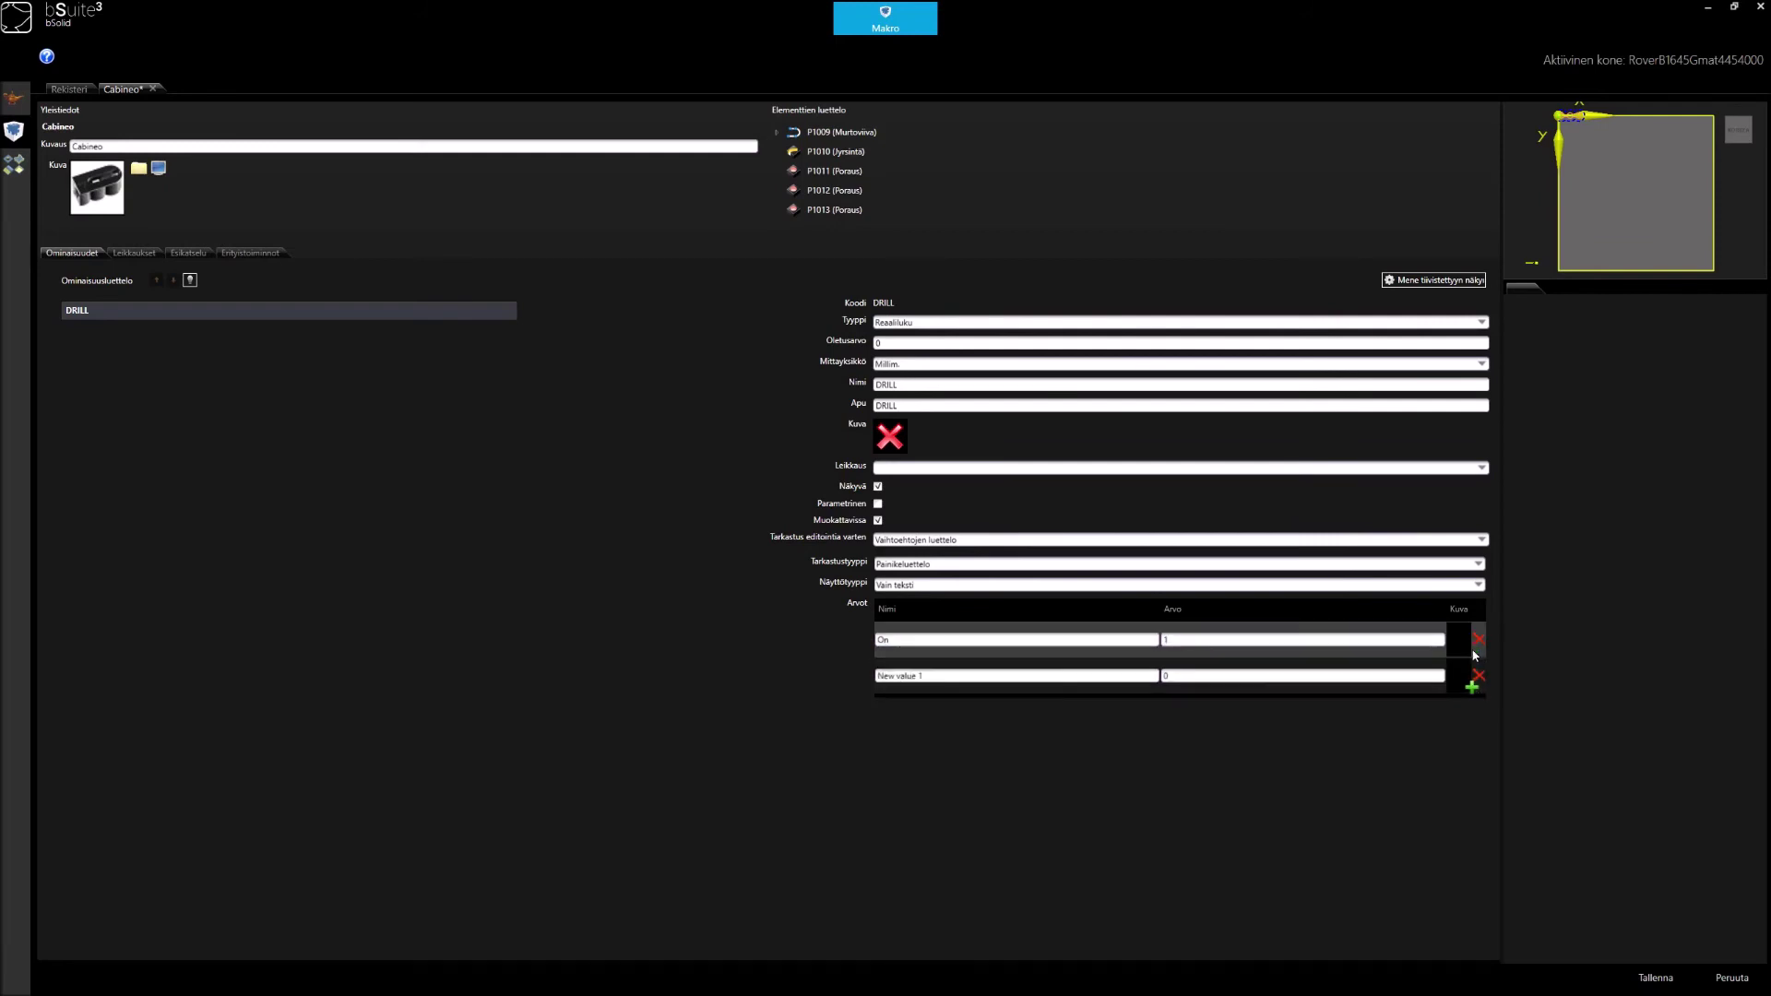
{"action": "left_click", "coordinate": [937, 679]}
{"action": "type", "text": "Off"}
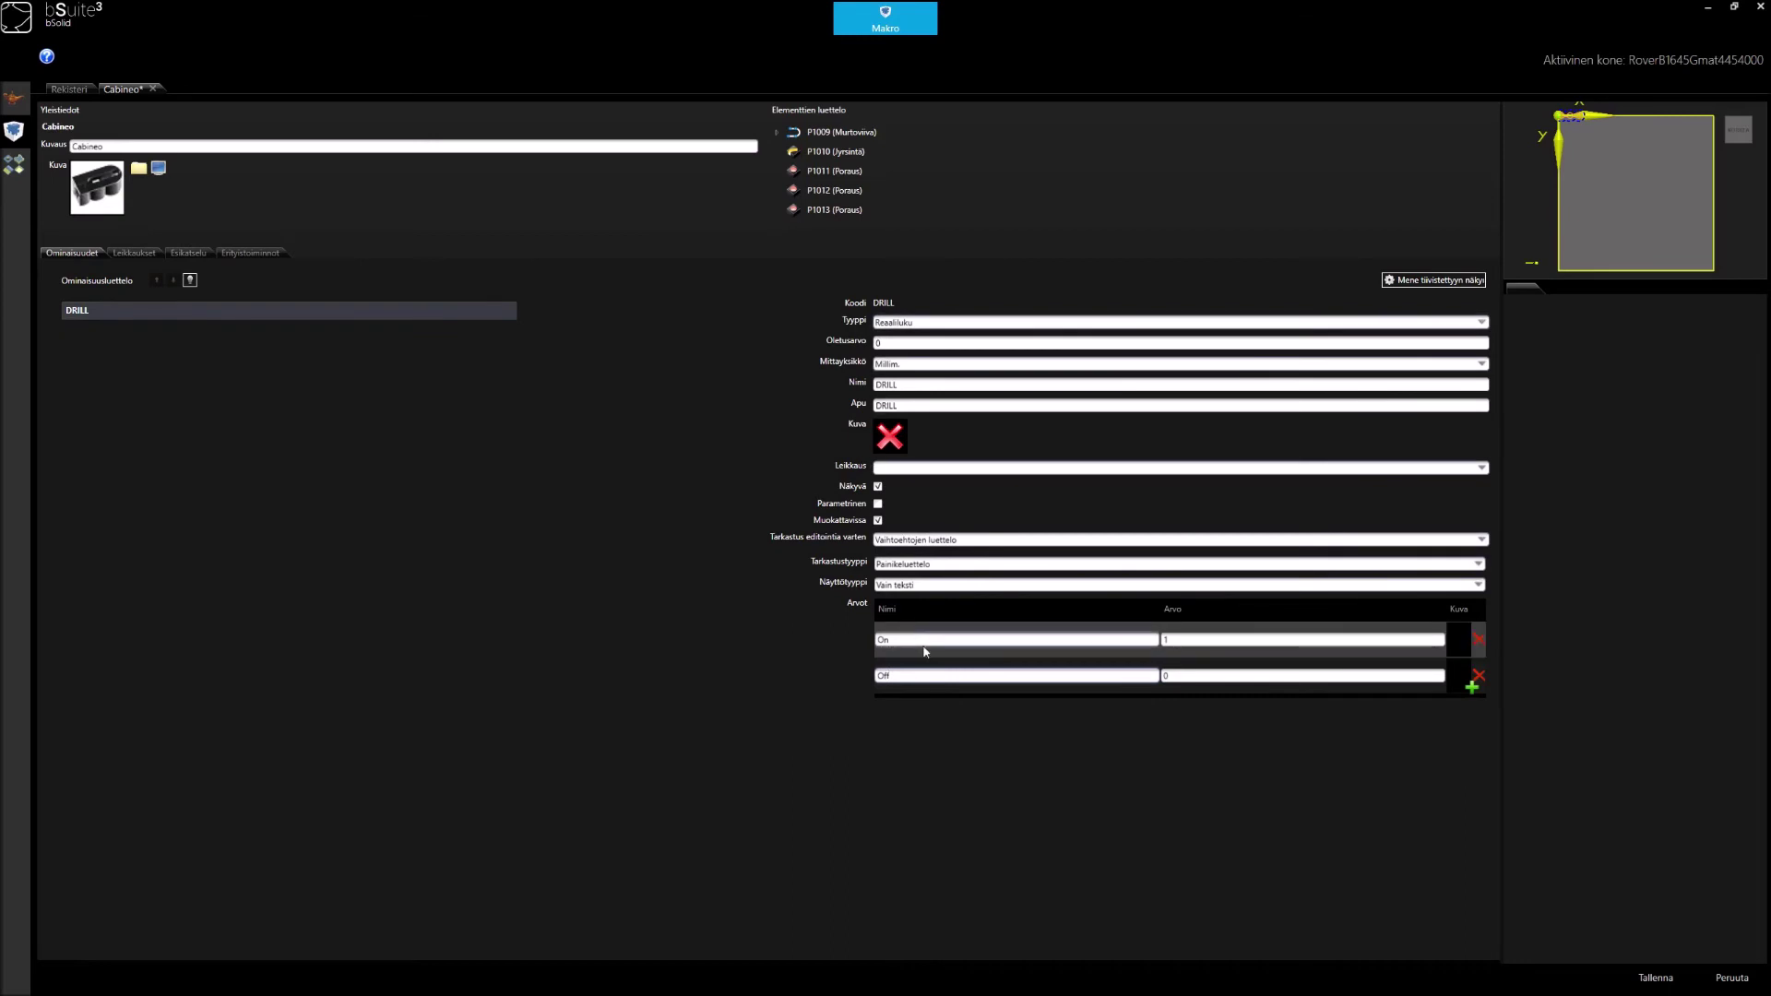
Step: Preview the macro's input form to check the DRILL buttons and the face selection
{"action": "left_click", "coordinate": [145, 254]}
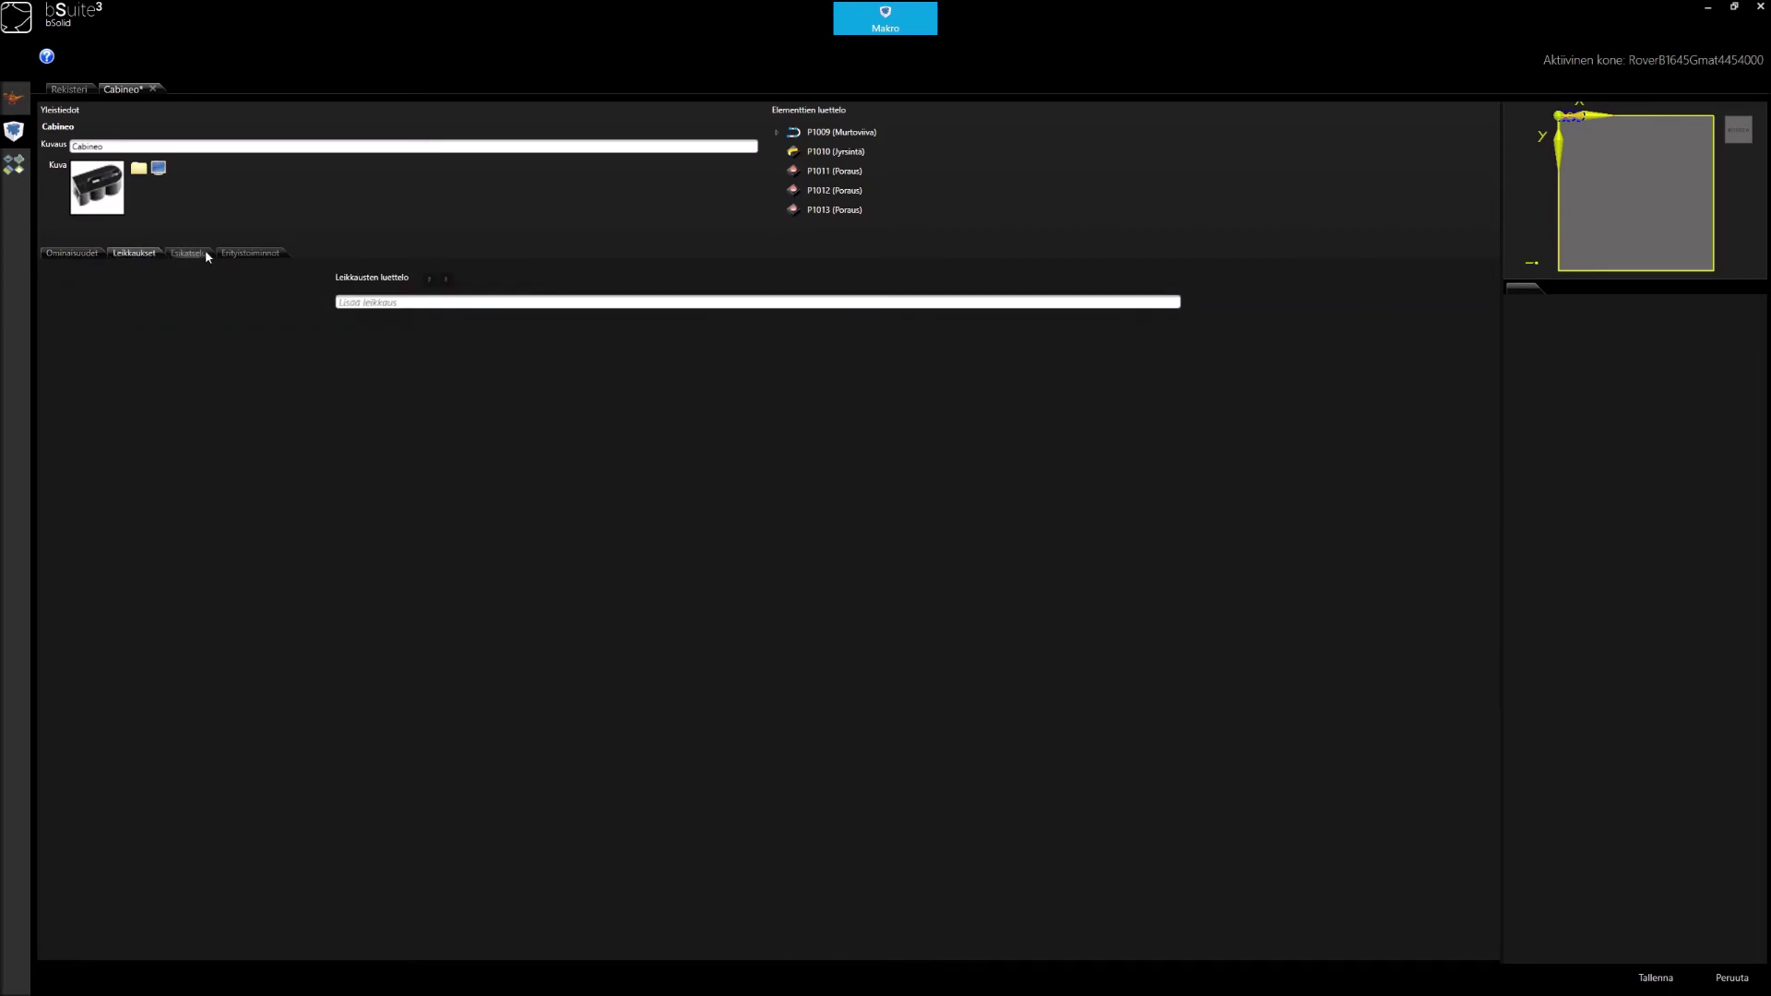
{"action": "left_click", "coordinate": [198, 253]}
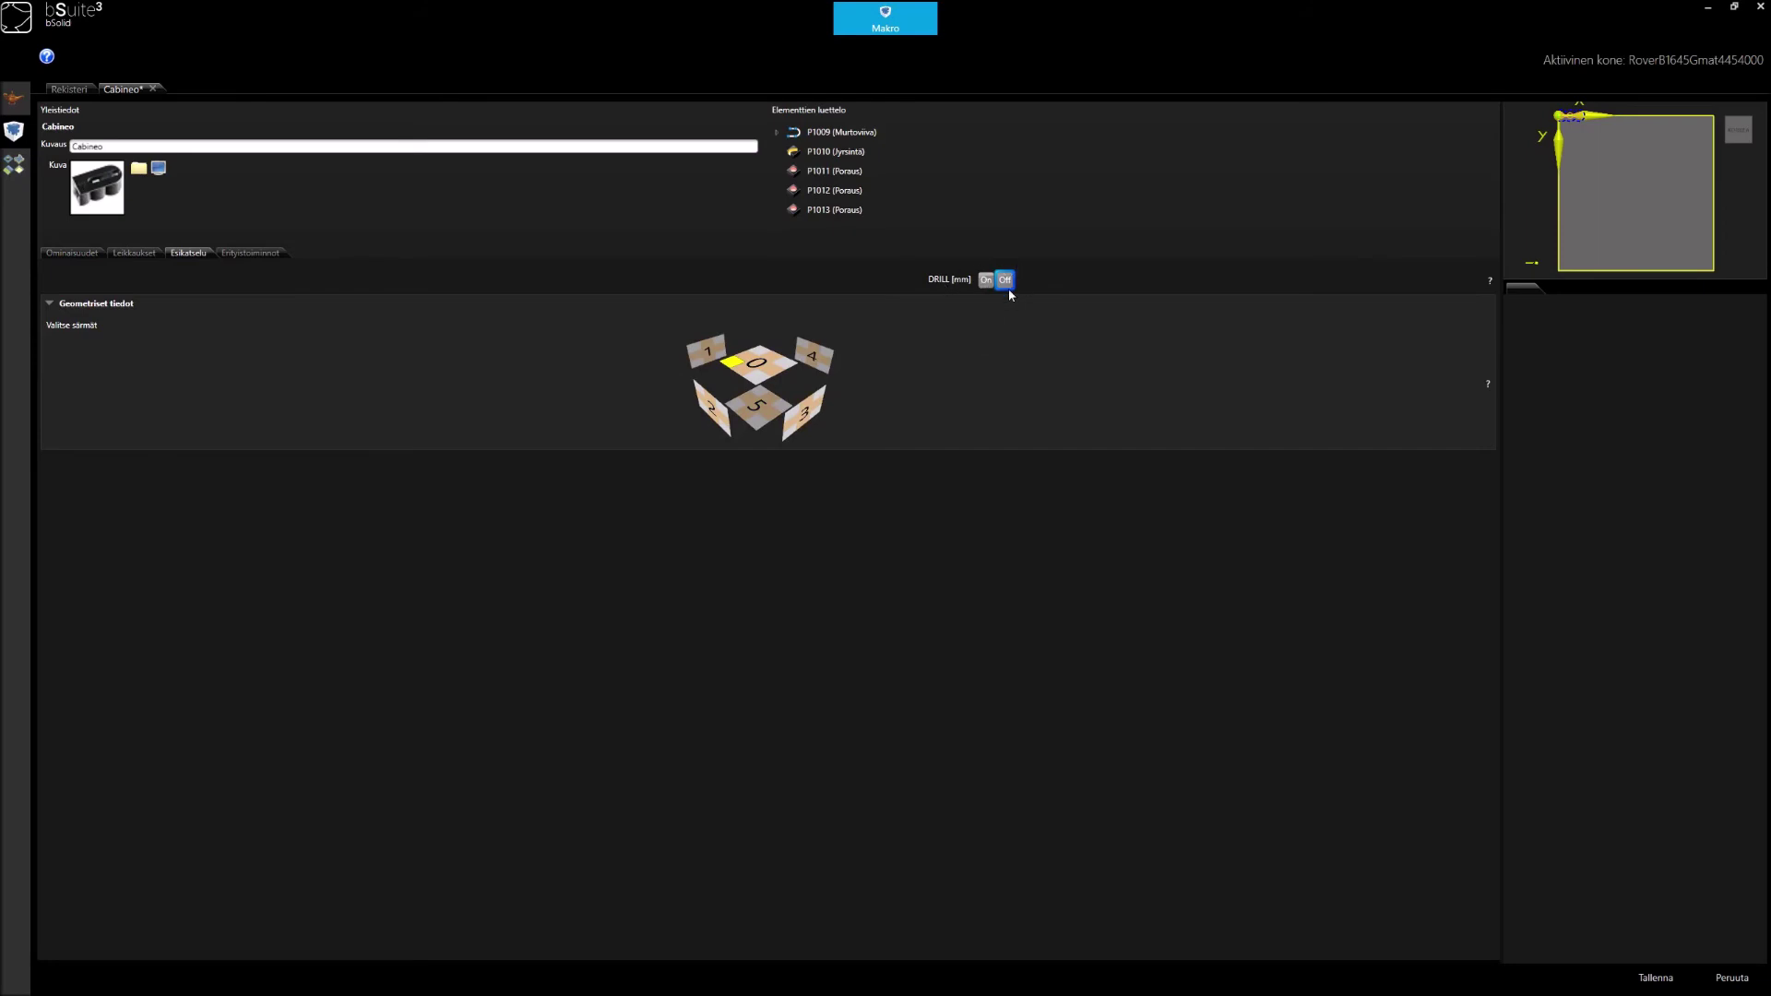
Step: Limit the macro's edge selector (Aktivoi särmien valitsin) to a single plane with Yksittäinen pinta and save the Cabineo macro
{"action": "left_click", "coordinate": [259, 252]}
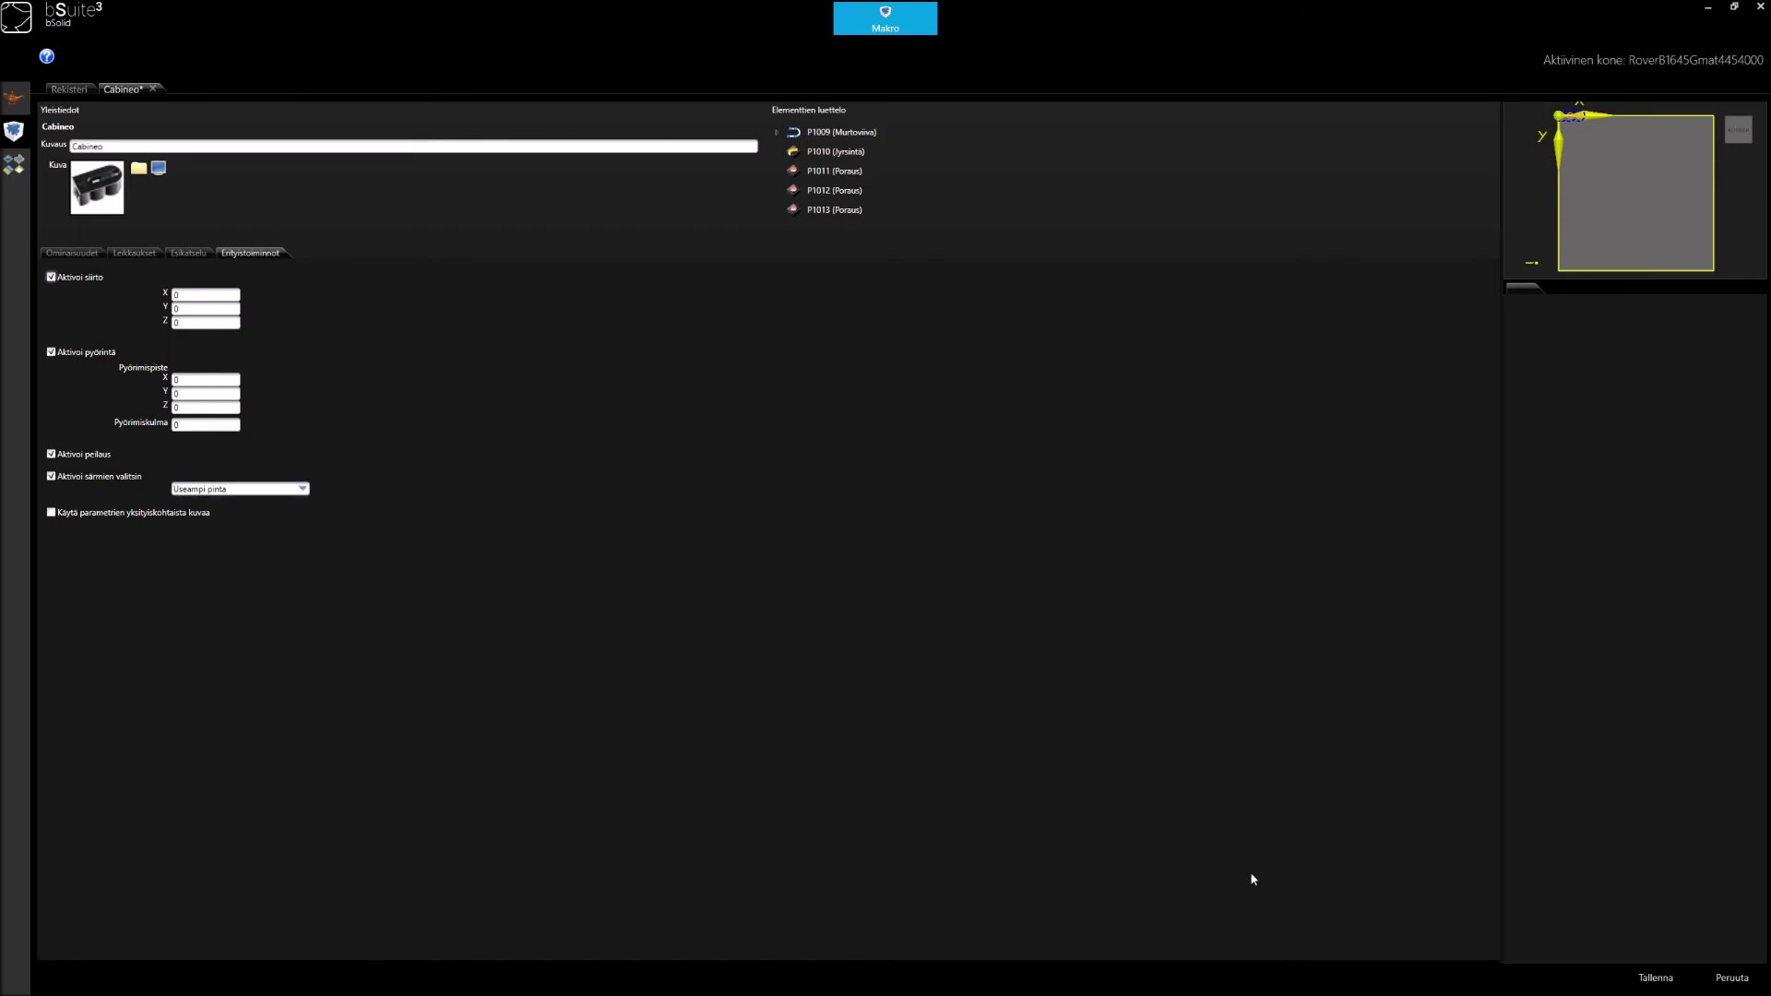
{"action": "left_click", "coordinate": [50, 477]}
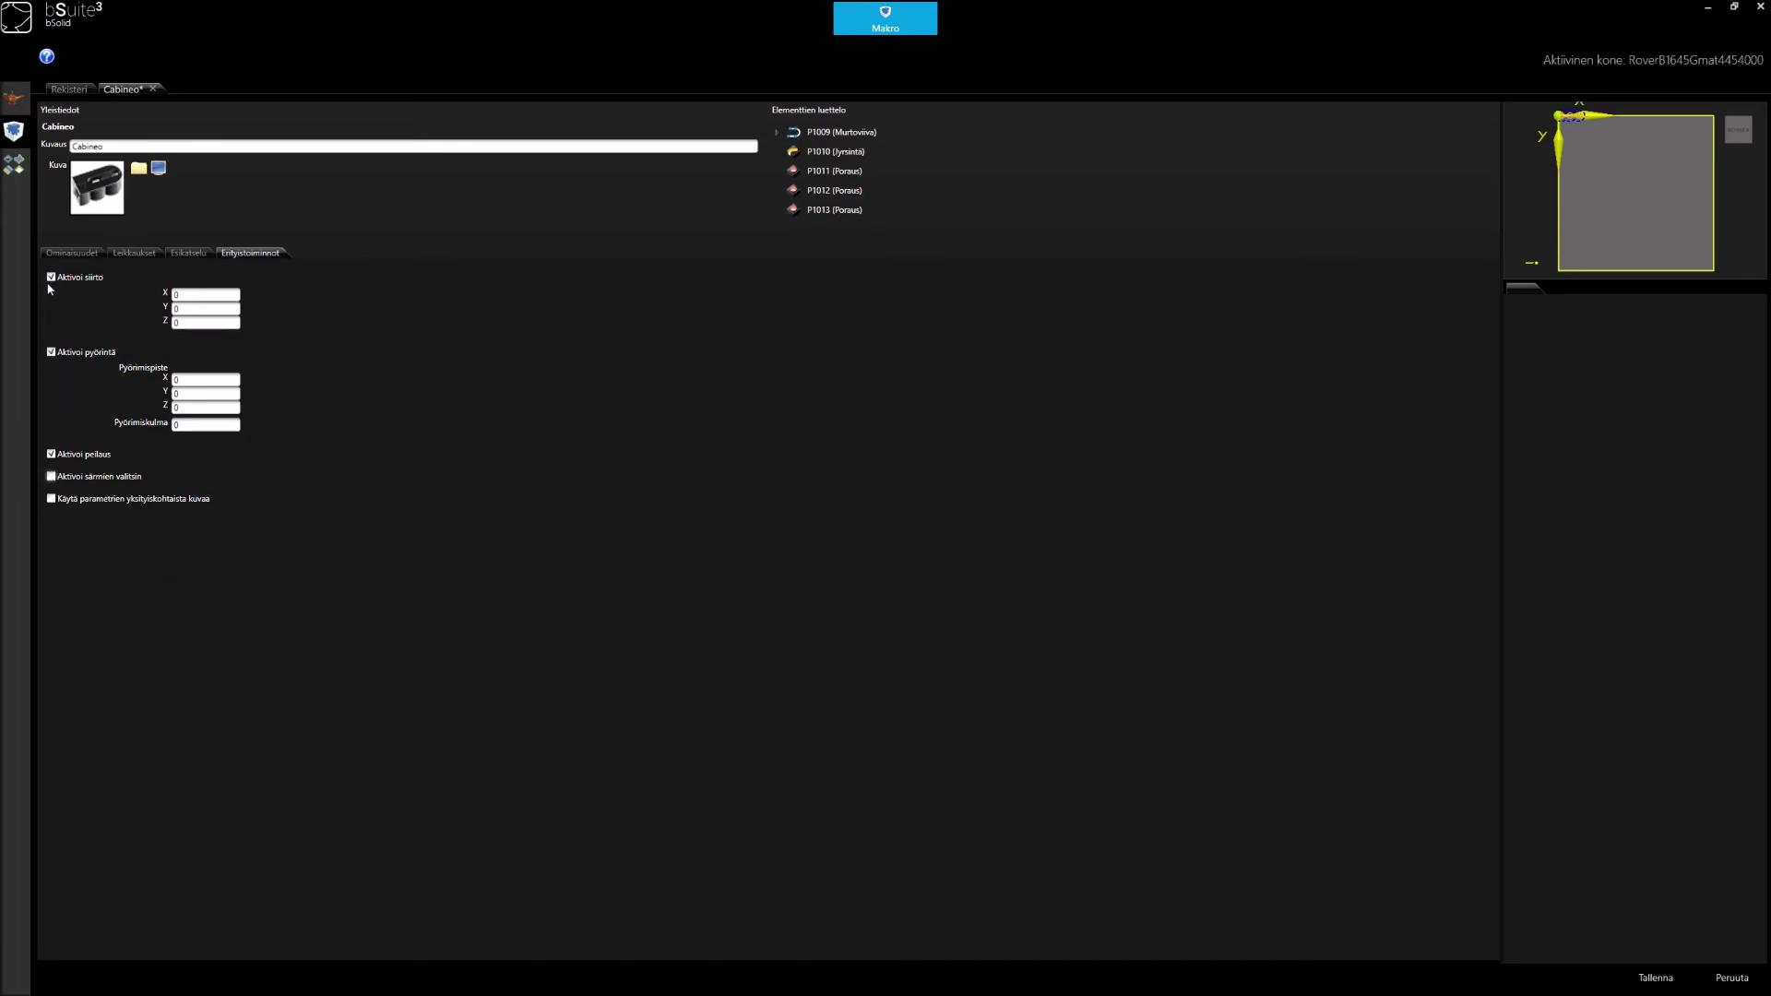
{"action": "left_click", "coordinate": [51, 477]}
{"action": "left_click", "coordinate": [299, 492]}
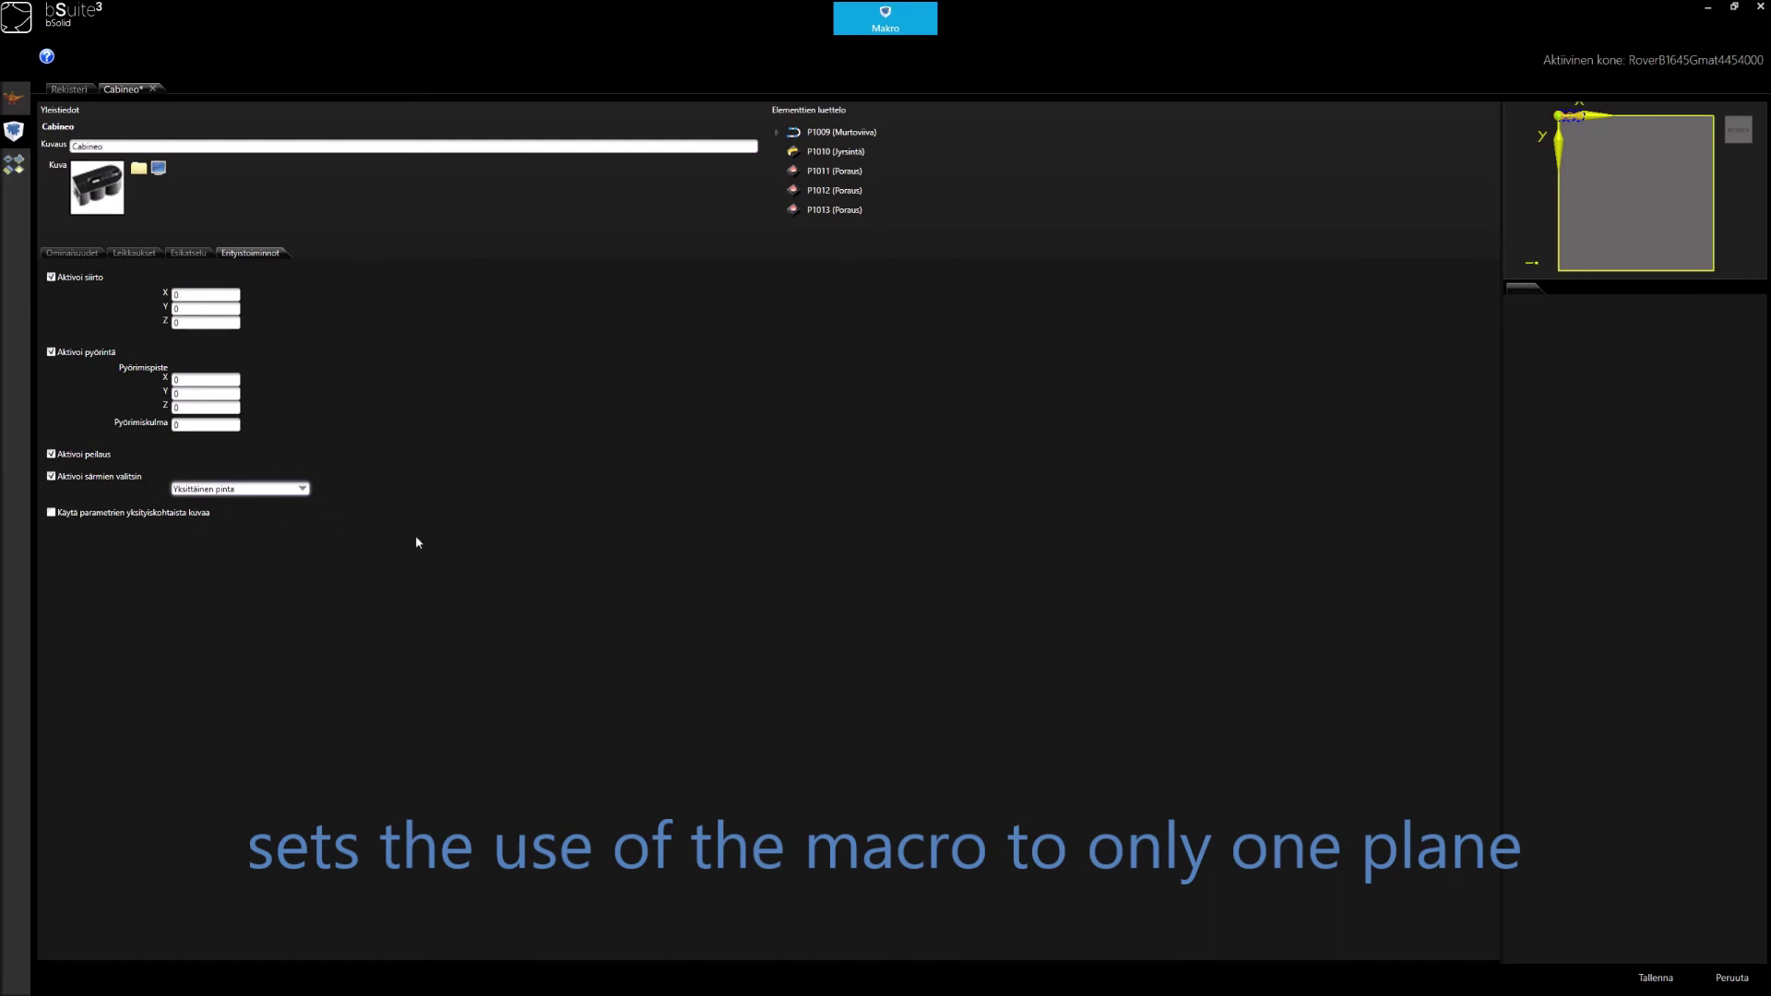
{"action": "left_click", "coordinate": [1656, 978]}
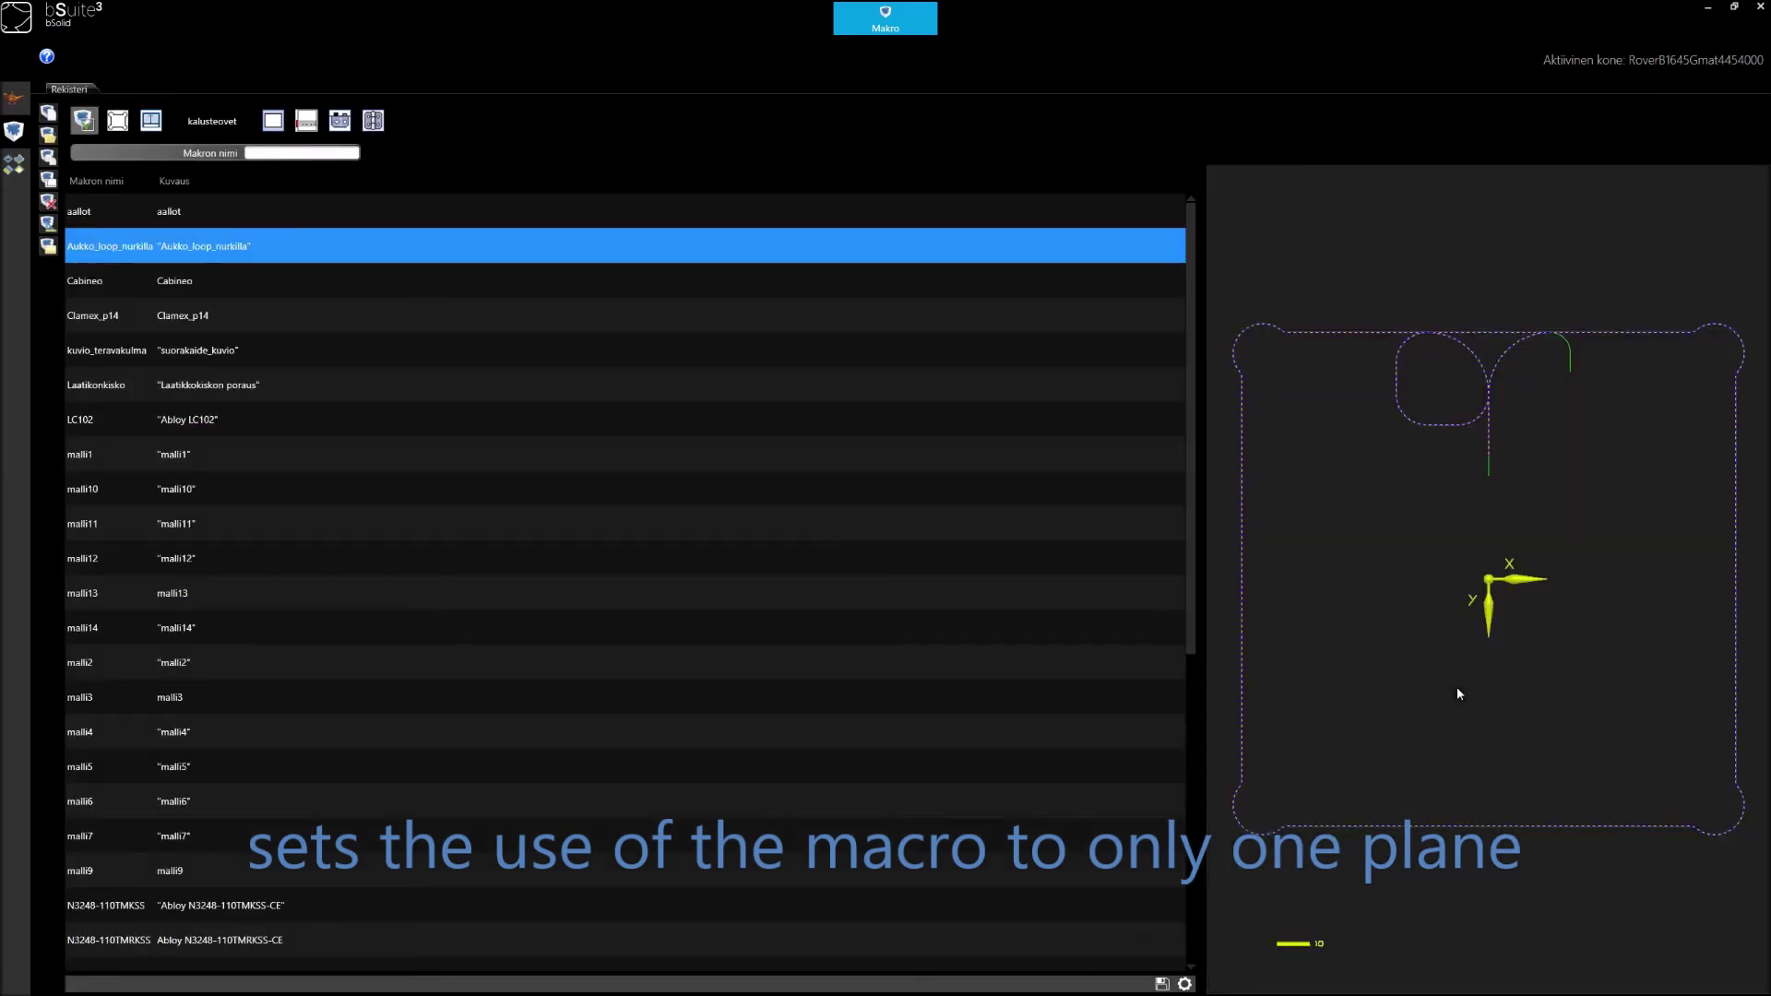
Step: Switch to the Cad/Cam environment and create a new document with an 800 x 500 x 20 mm workpiece
{"action": "left_click", "coordinate": [881, 23]}
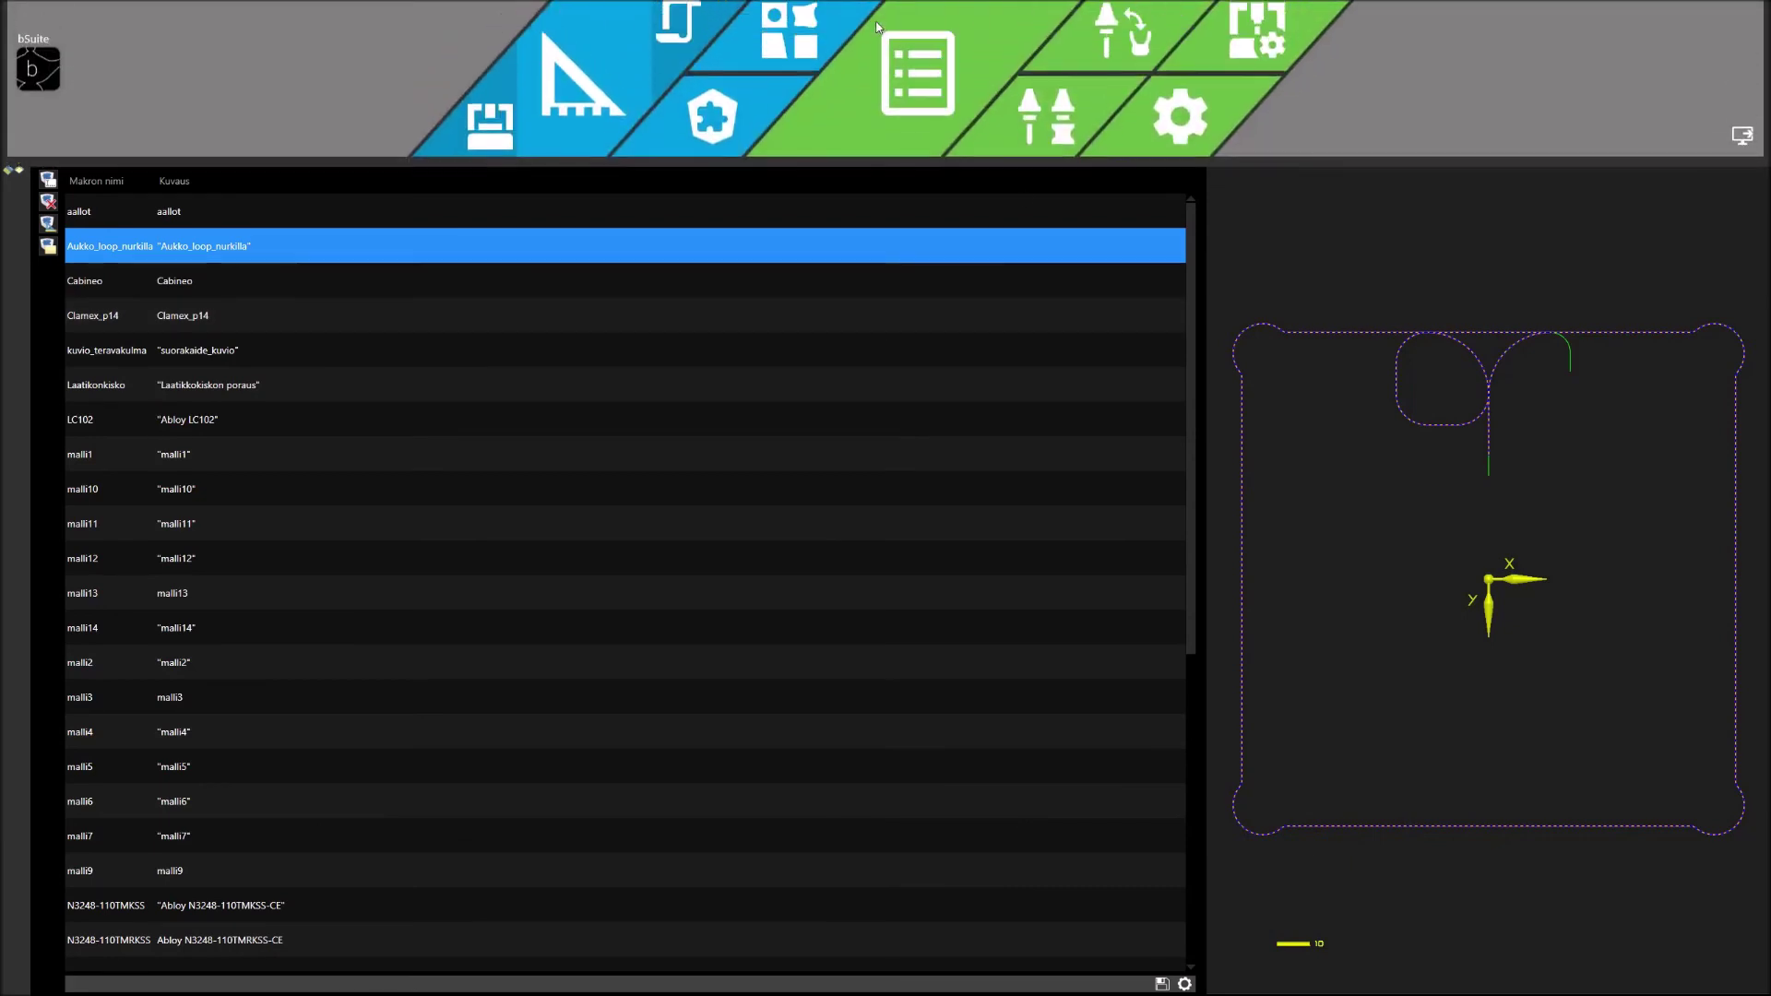
{"action": "left_click", "coordinate": [600, 118]}
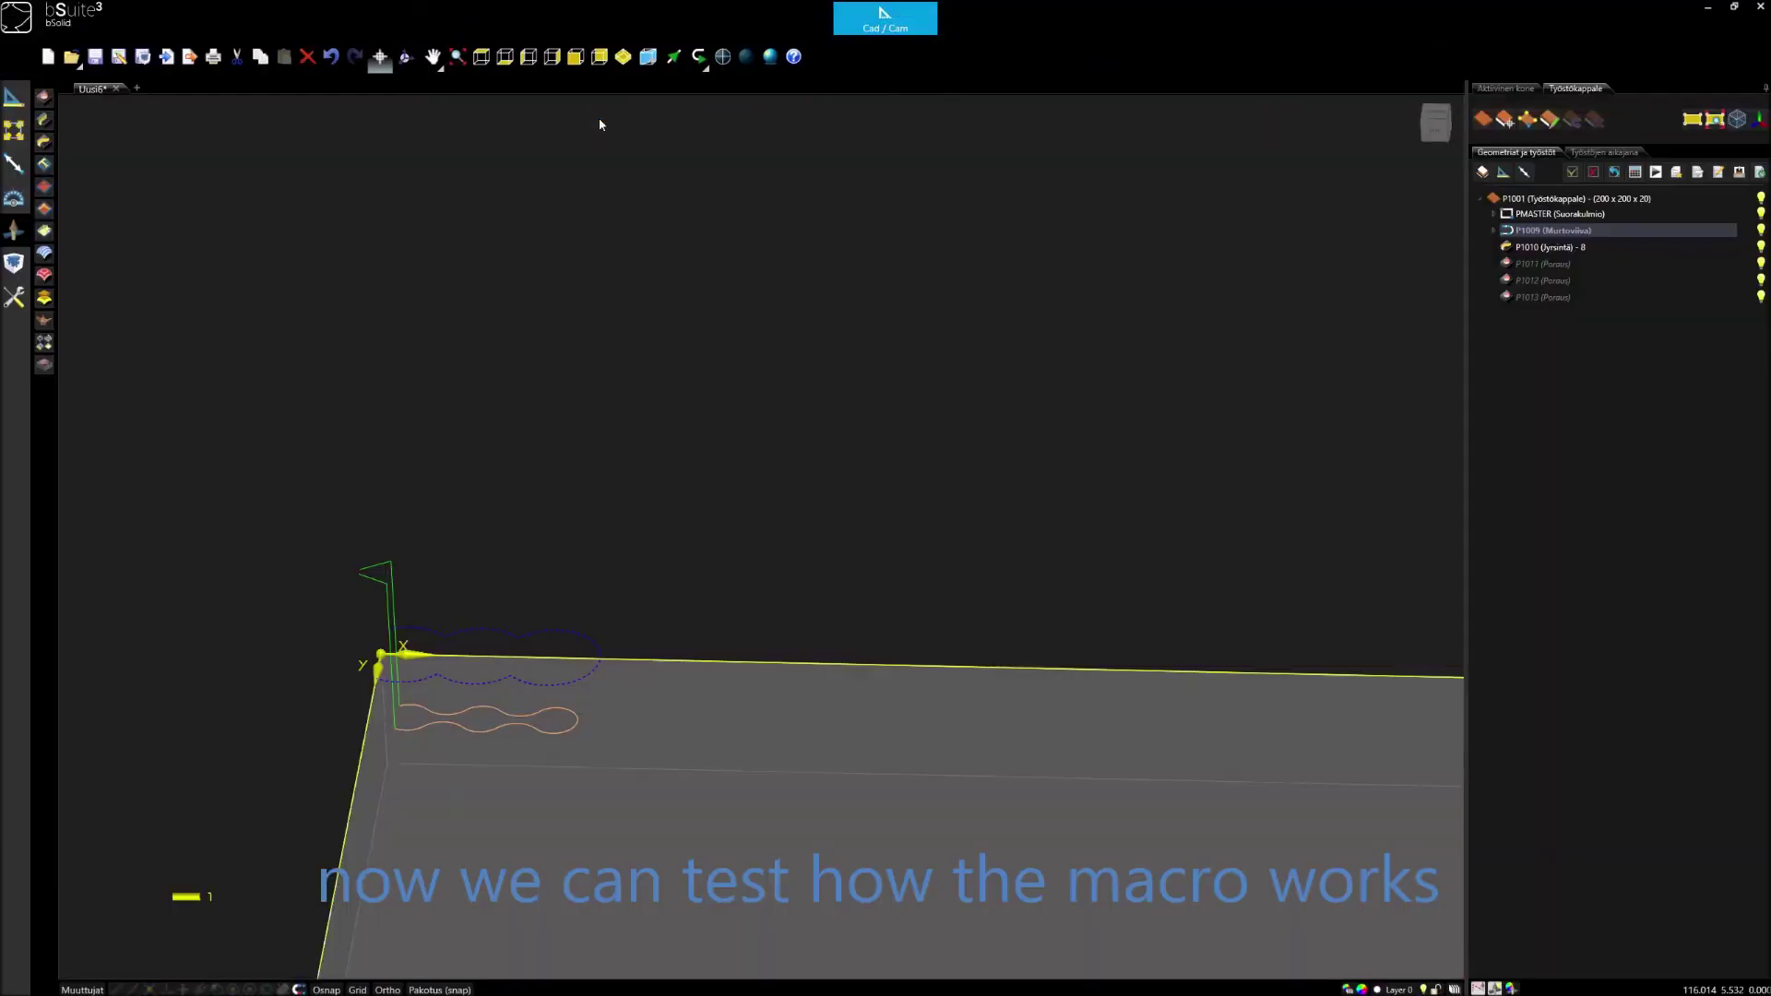
{"action": "left_click", "coordinate": [137, 88]}
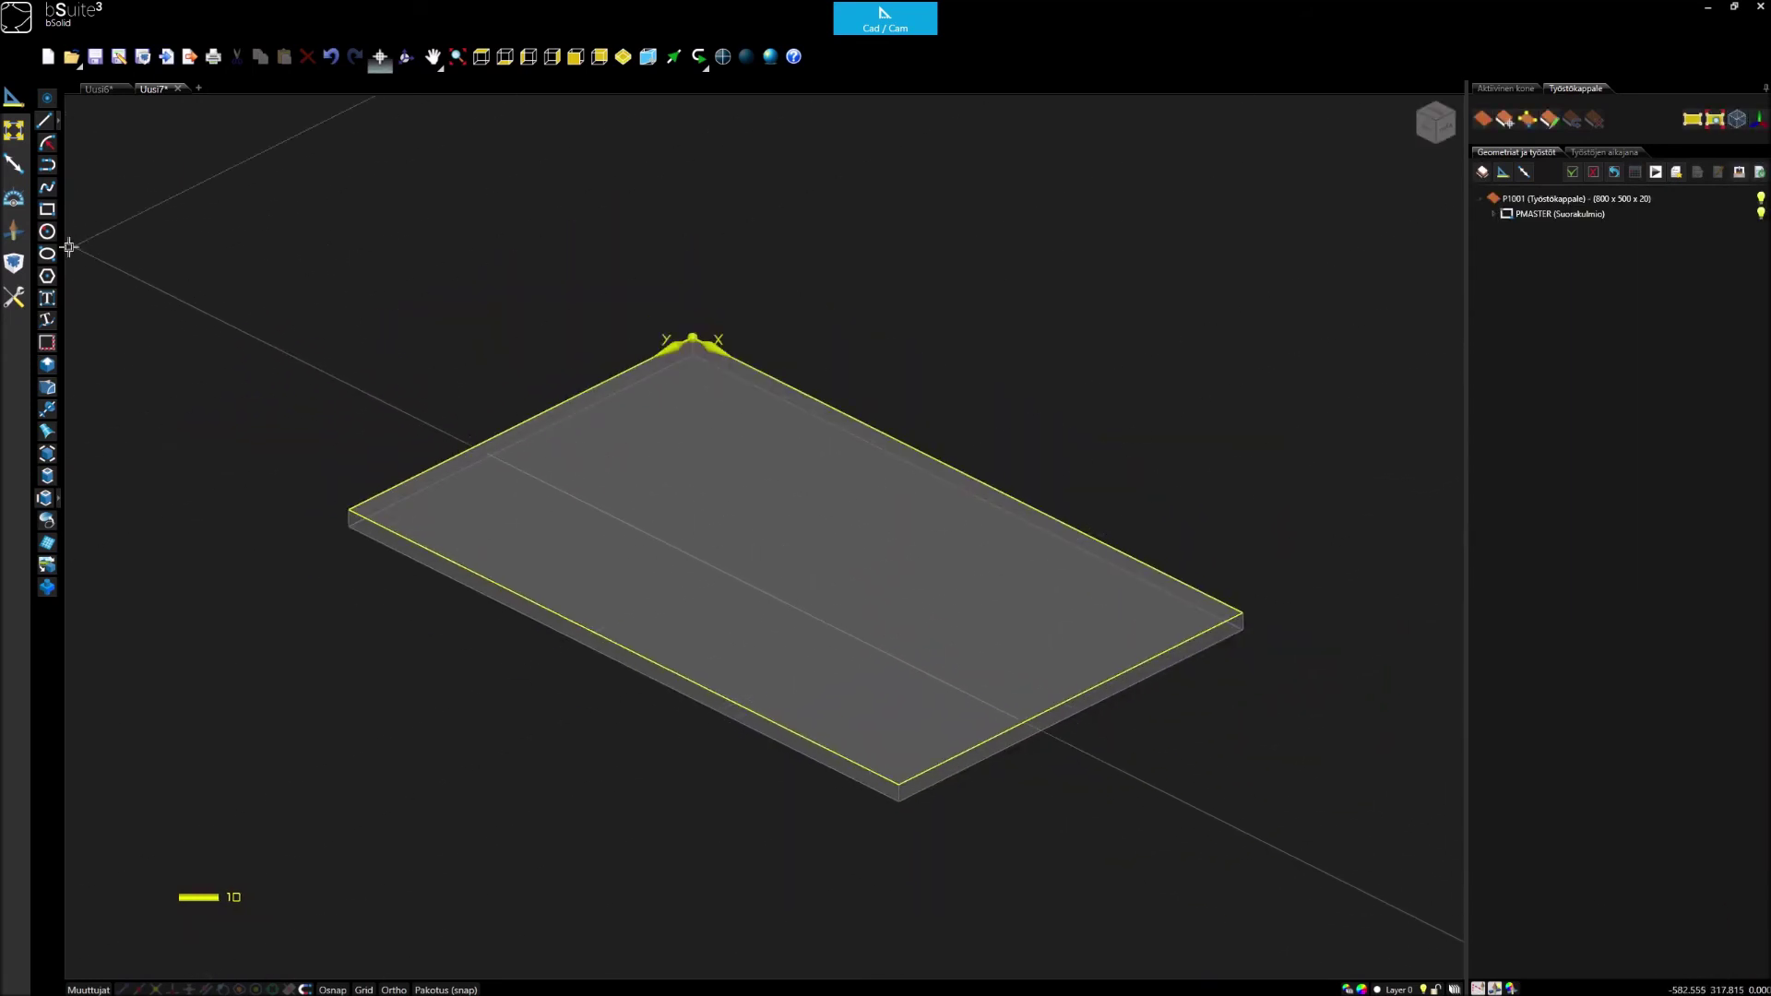
Step: Insert the Cabineo macro on the workpiece with DRILL set to Off and select all four corners
{"action": "left_click", "coordinate": [14, 263]}
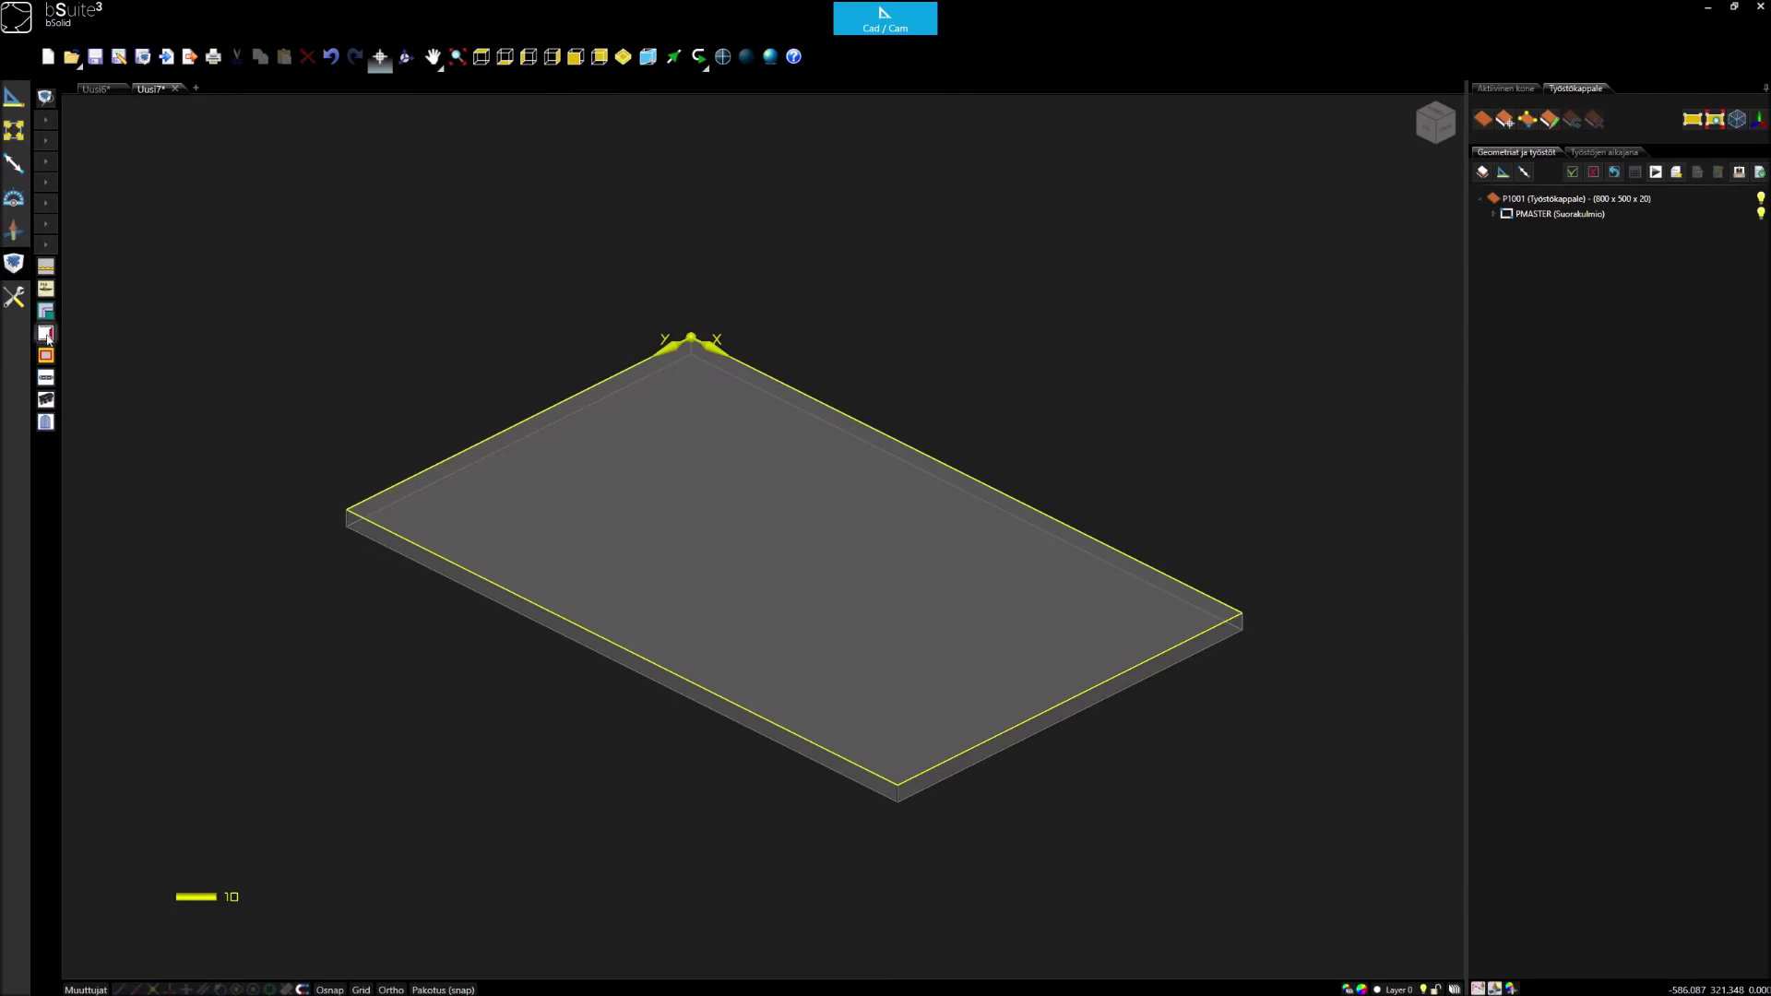
{"action": "left_click", "coordinate": [46, 400]}
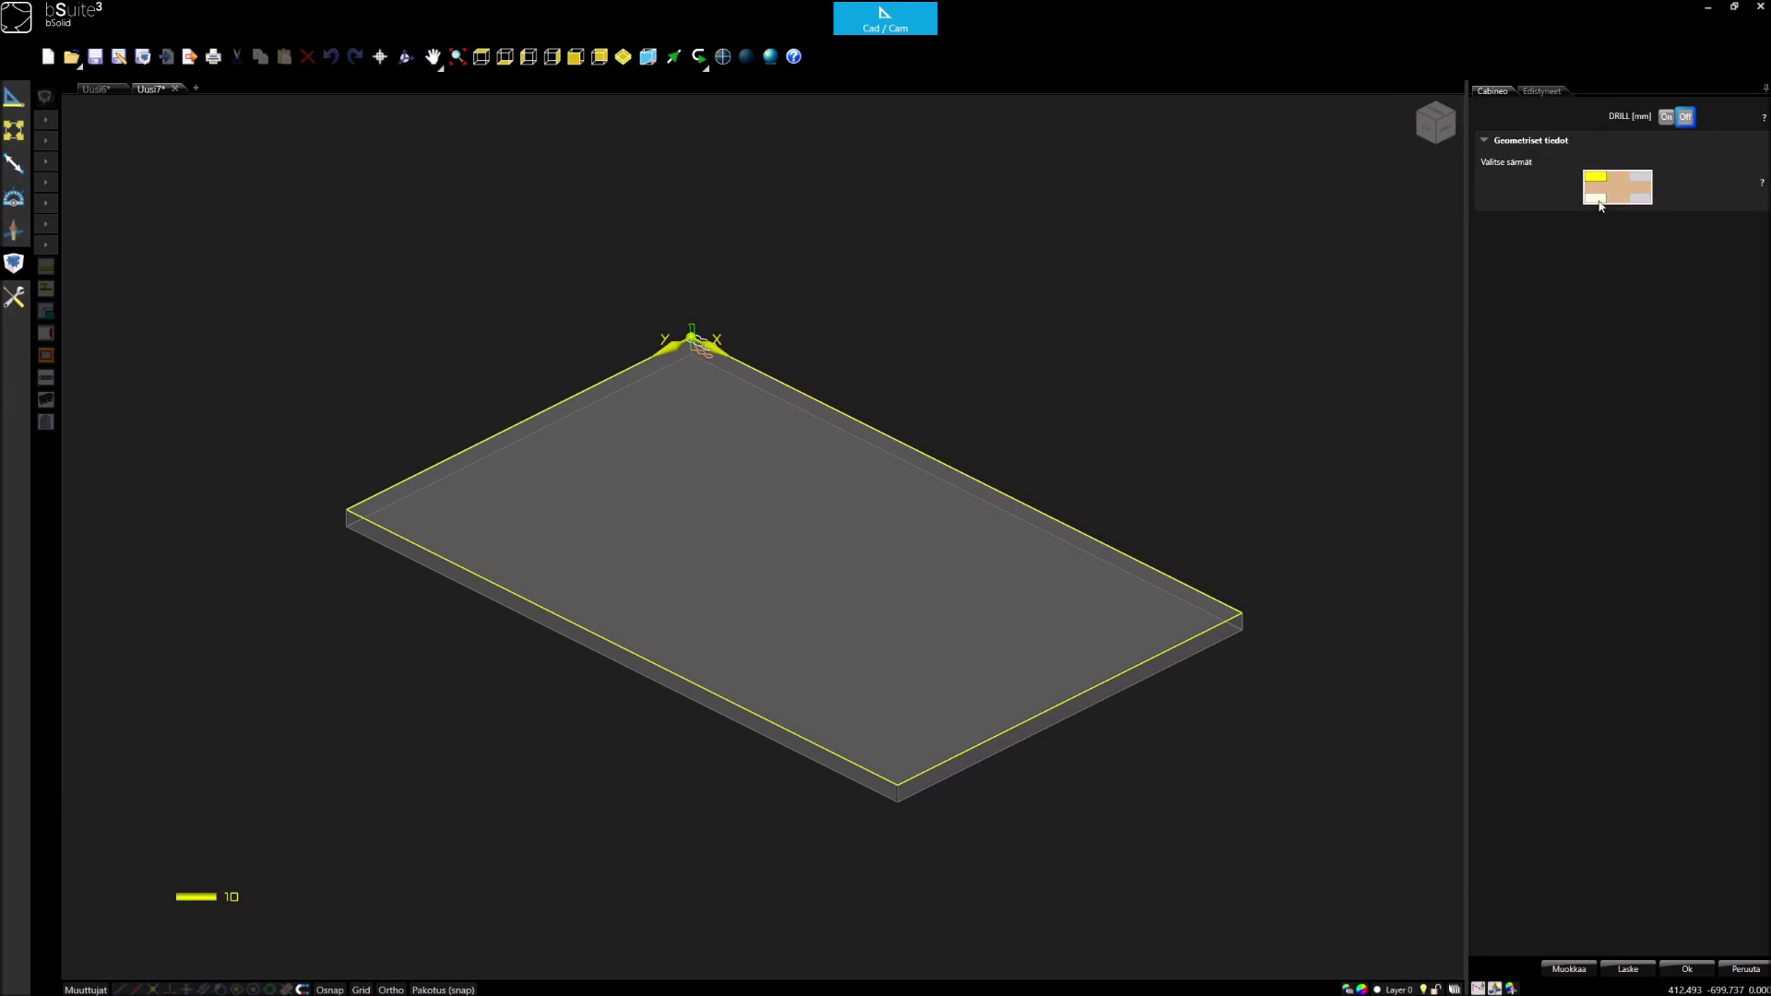
{"action": "left_click", "coordinate": [1600, 201]}
{"action": "left_click", "coordinate": [1648, 177]}
{"action": "left_click", "coordinate": [1644, 199]}
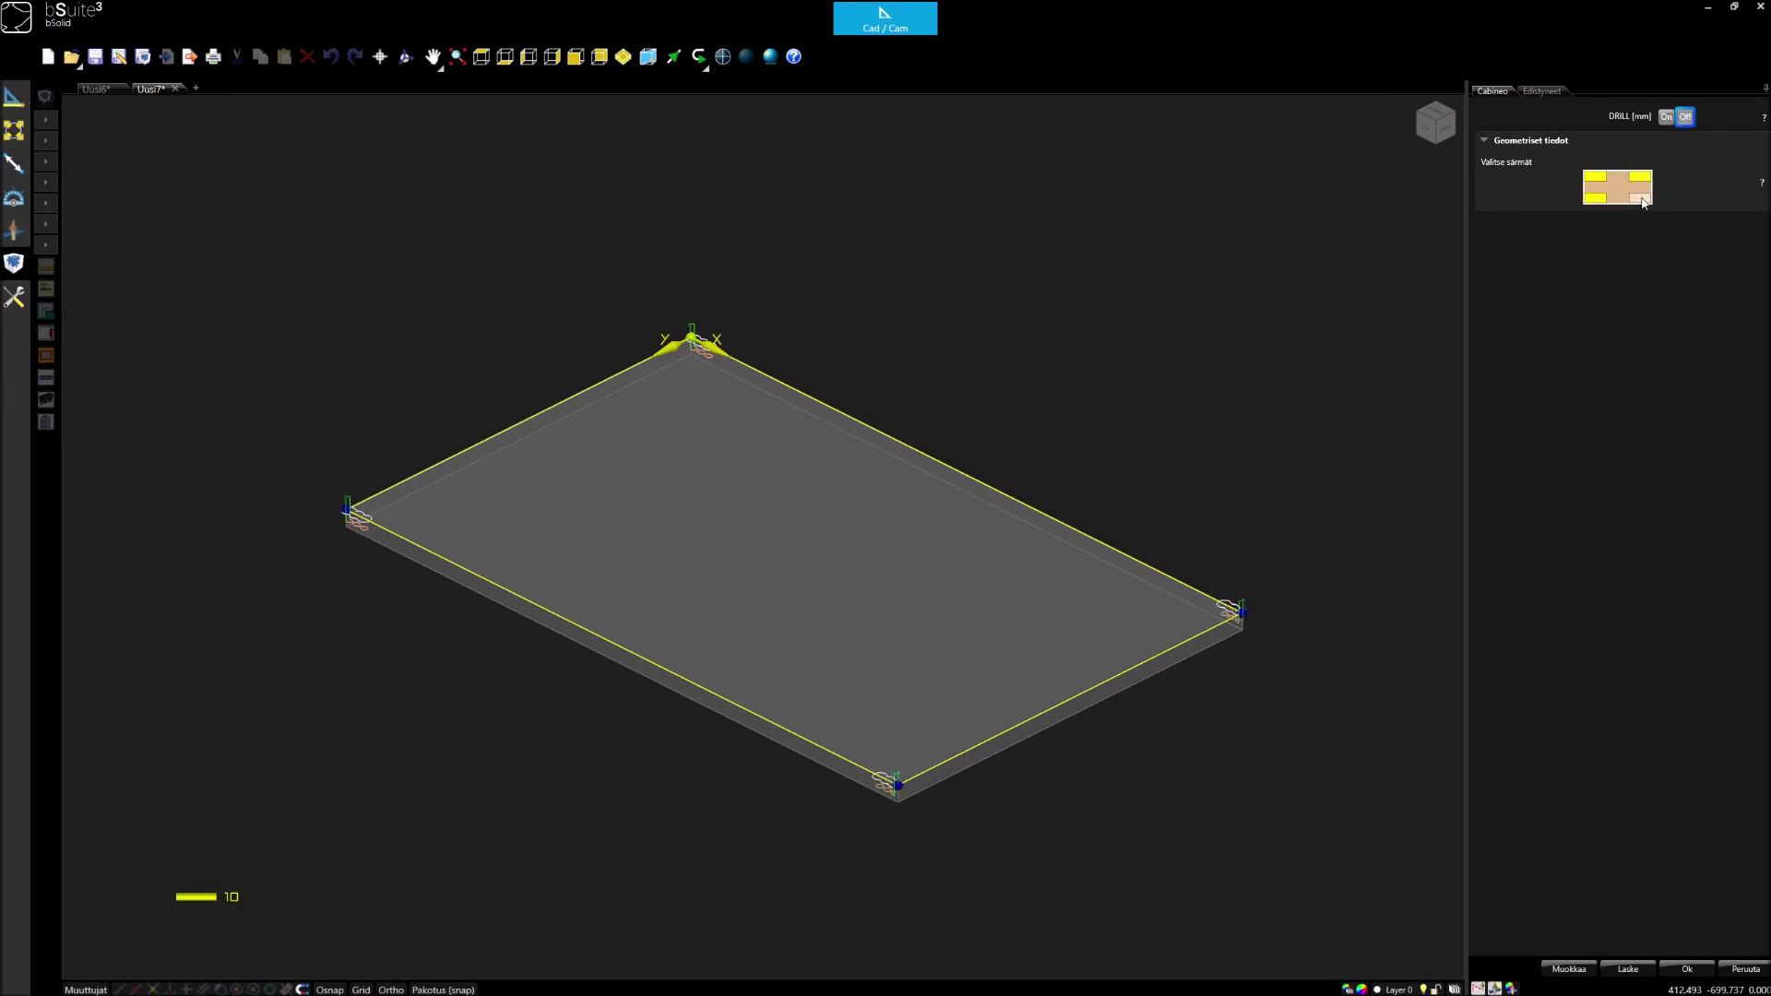
Step: Shift the Cabineo macro (Siirto) 100 mm in Y, recalculate it and accept the placement on the workpiece
{"action": "left_click", "coordinate": [1547, 93]}
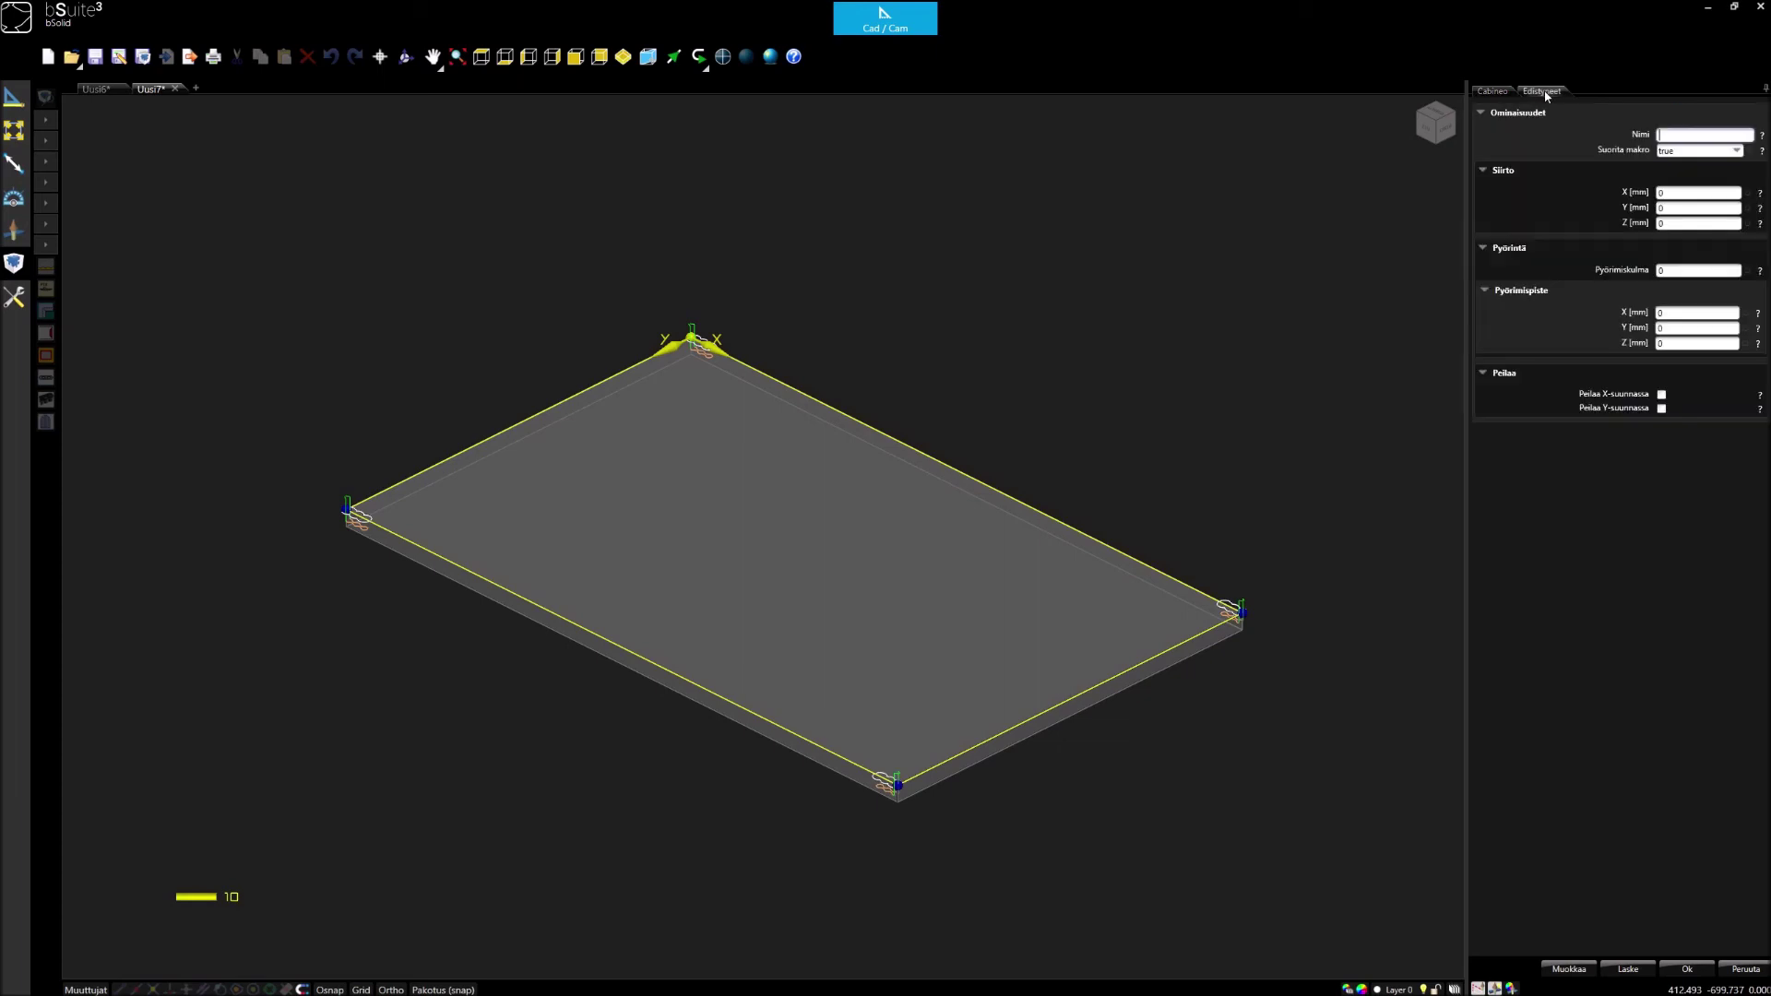
{"action": "left_click", "coordinate": [1678, 207]}
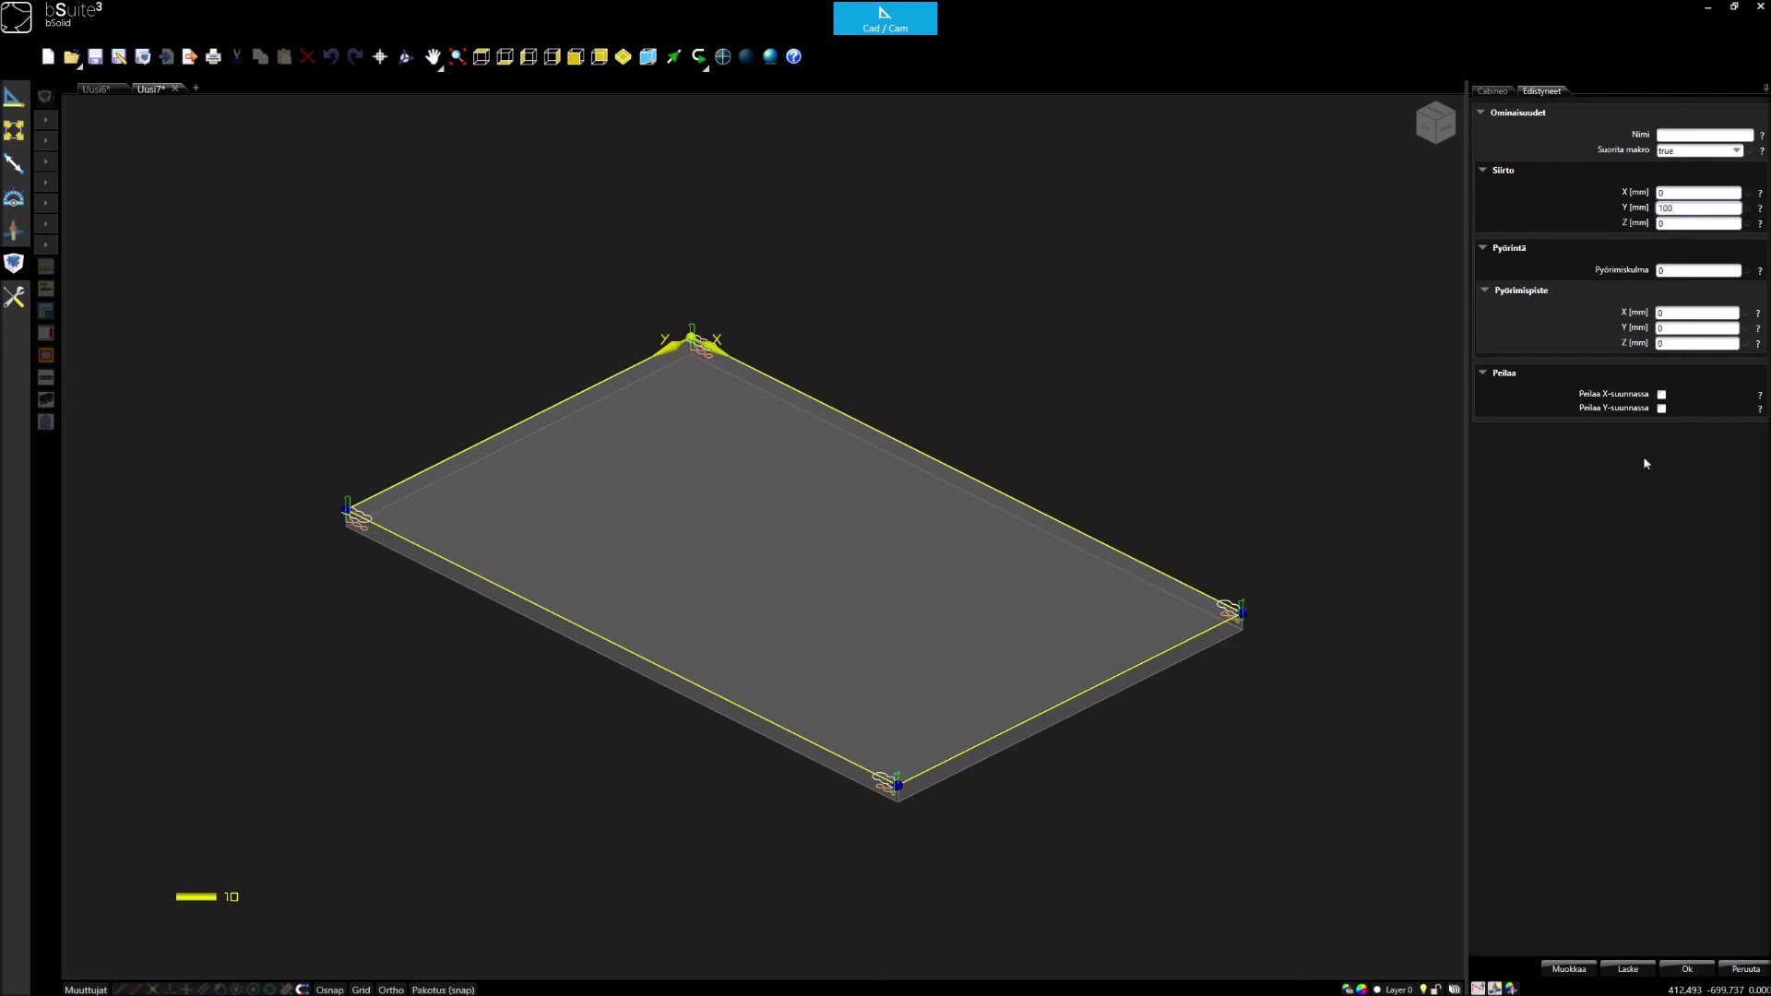
{"action": "left_click", "coordinate": [1629, 969]}
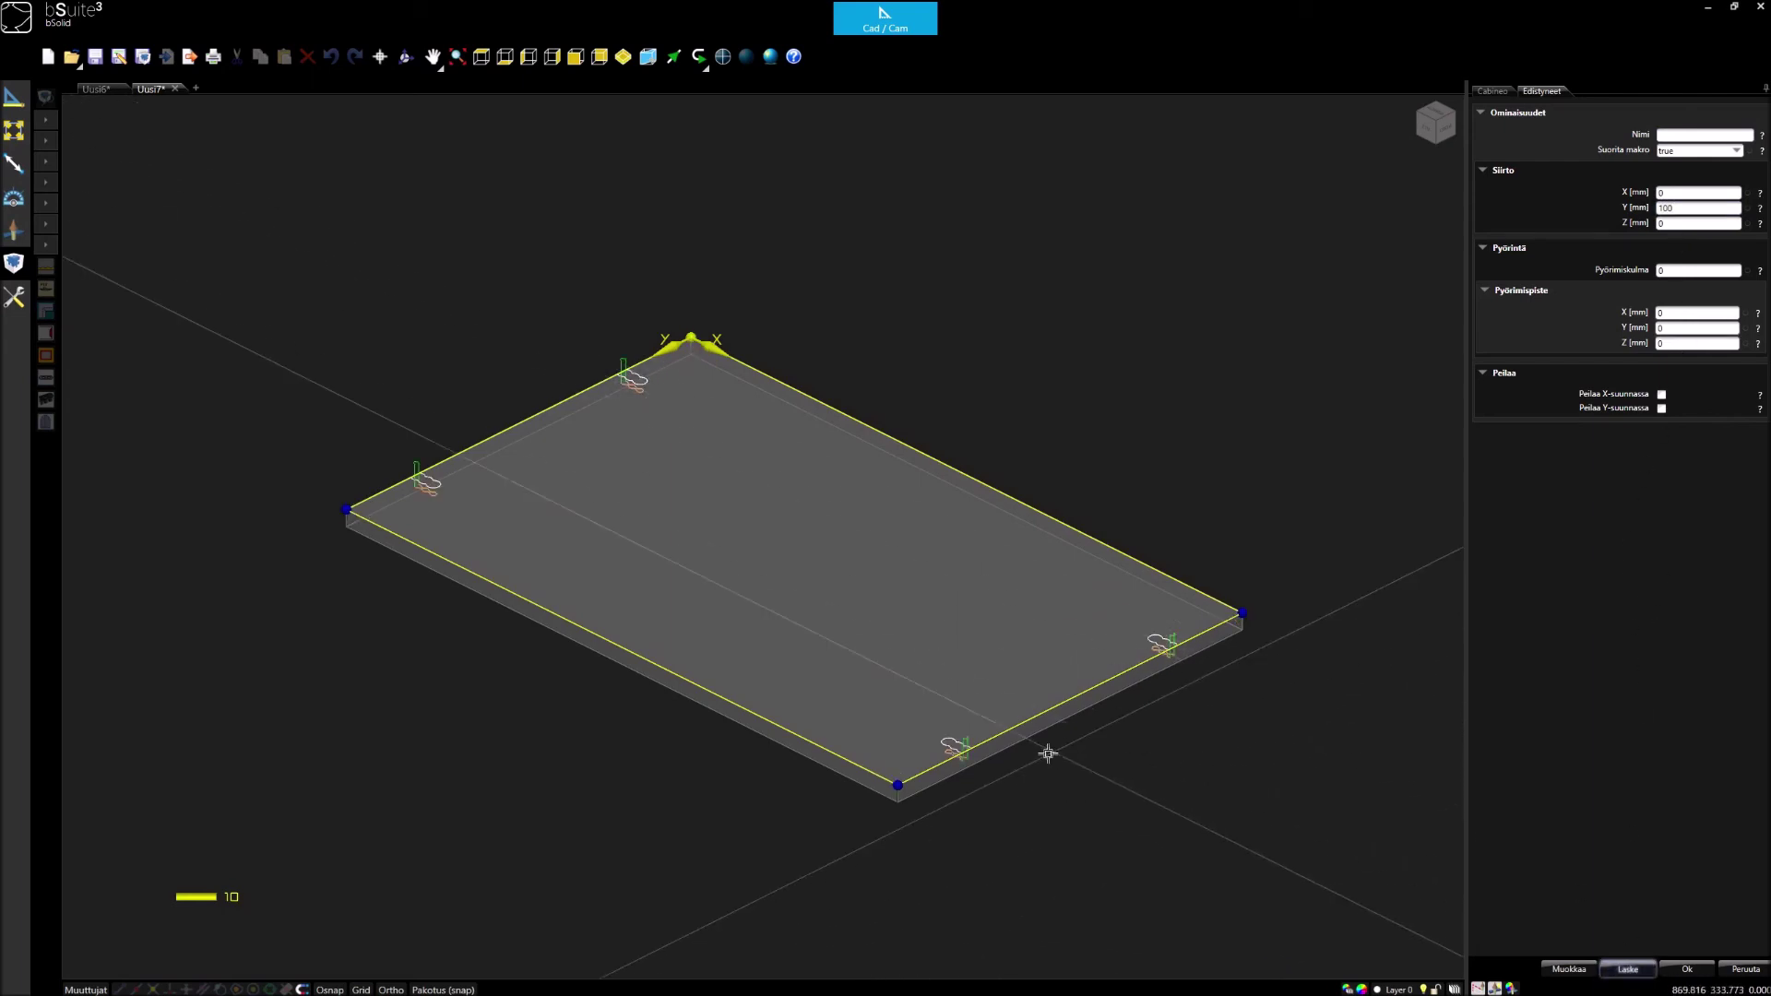
{"action": "scroll", "coordinate": [1052, 761], "scroll_direction": "up", "scroll_amount": 5}
{"action": "scroll", "coordinate": [869, 759], "scroll_direction": "down", "scroll_amount": 5}
{"action": "scroll", "coordinate": [869, 758], "scroll_direction": "up", "scroll_amount": 1}
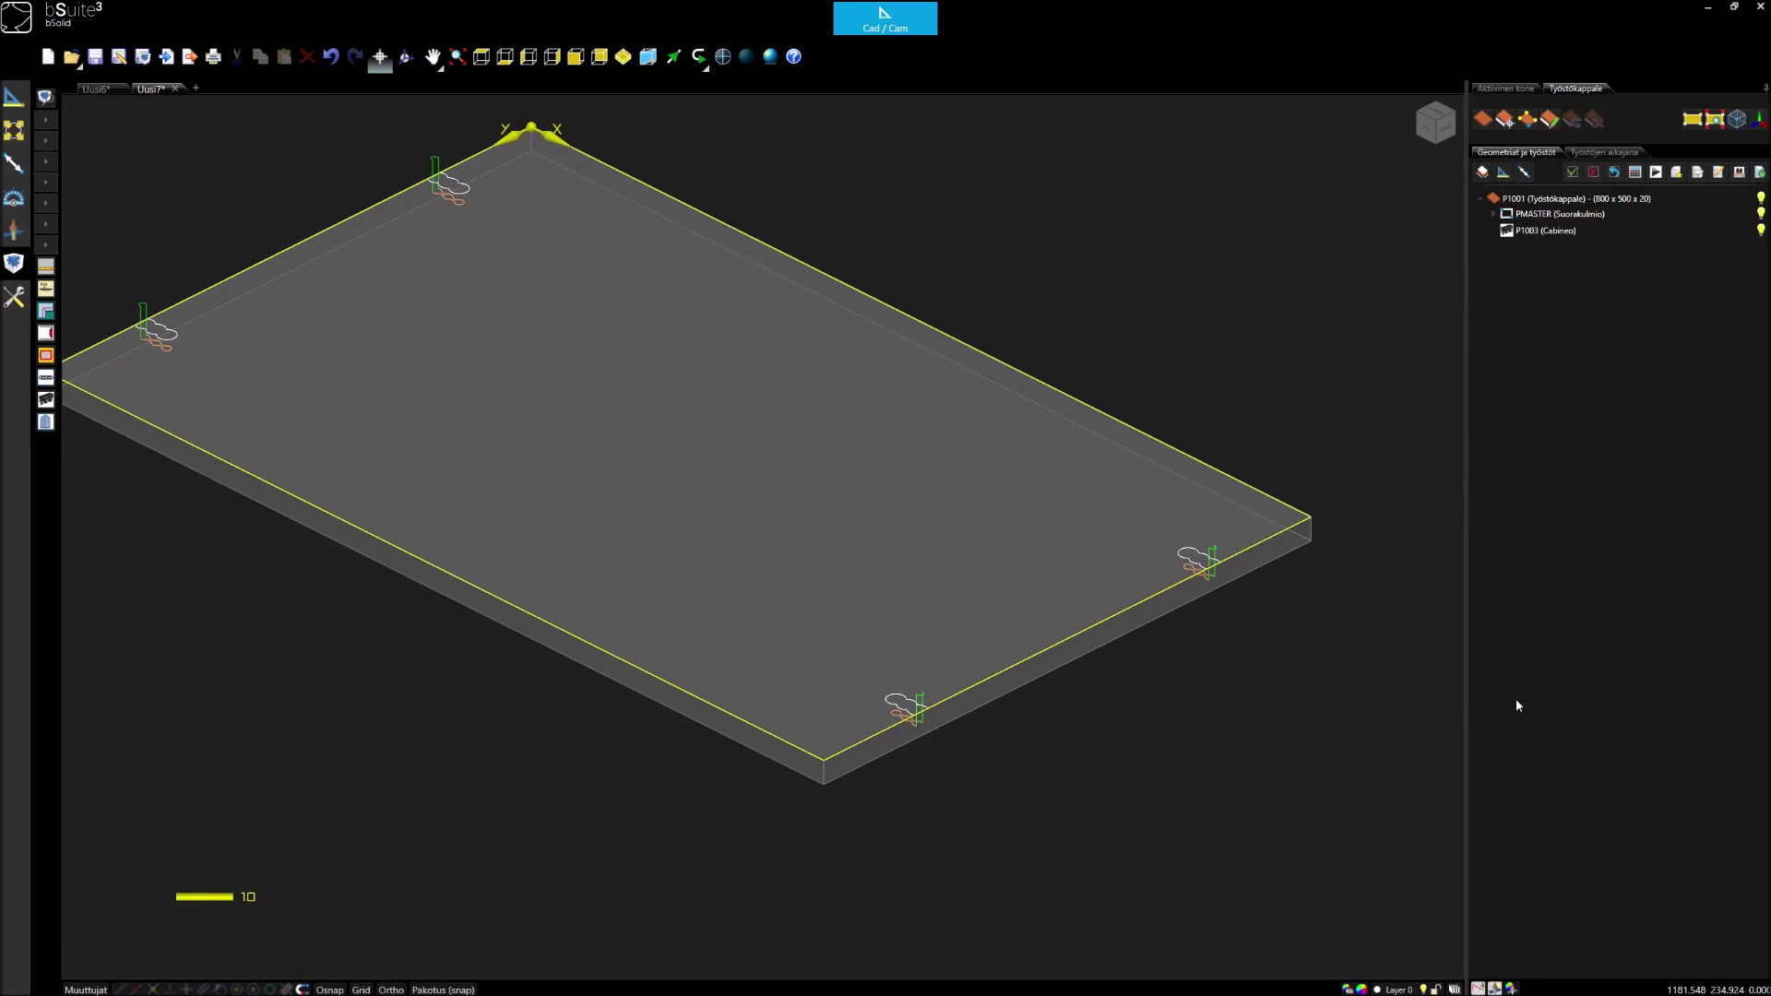
Step: Open the machining sequence to examine the Cabineo macro's milling and drilling operations
{"action": "left_click", "coordinate": [1605, 152]}
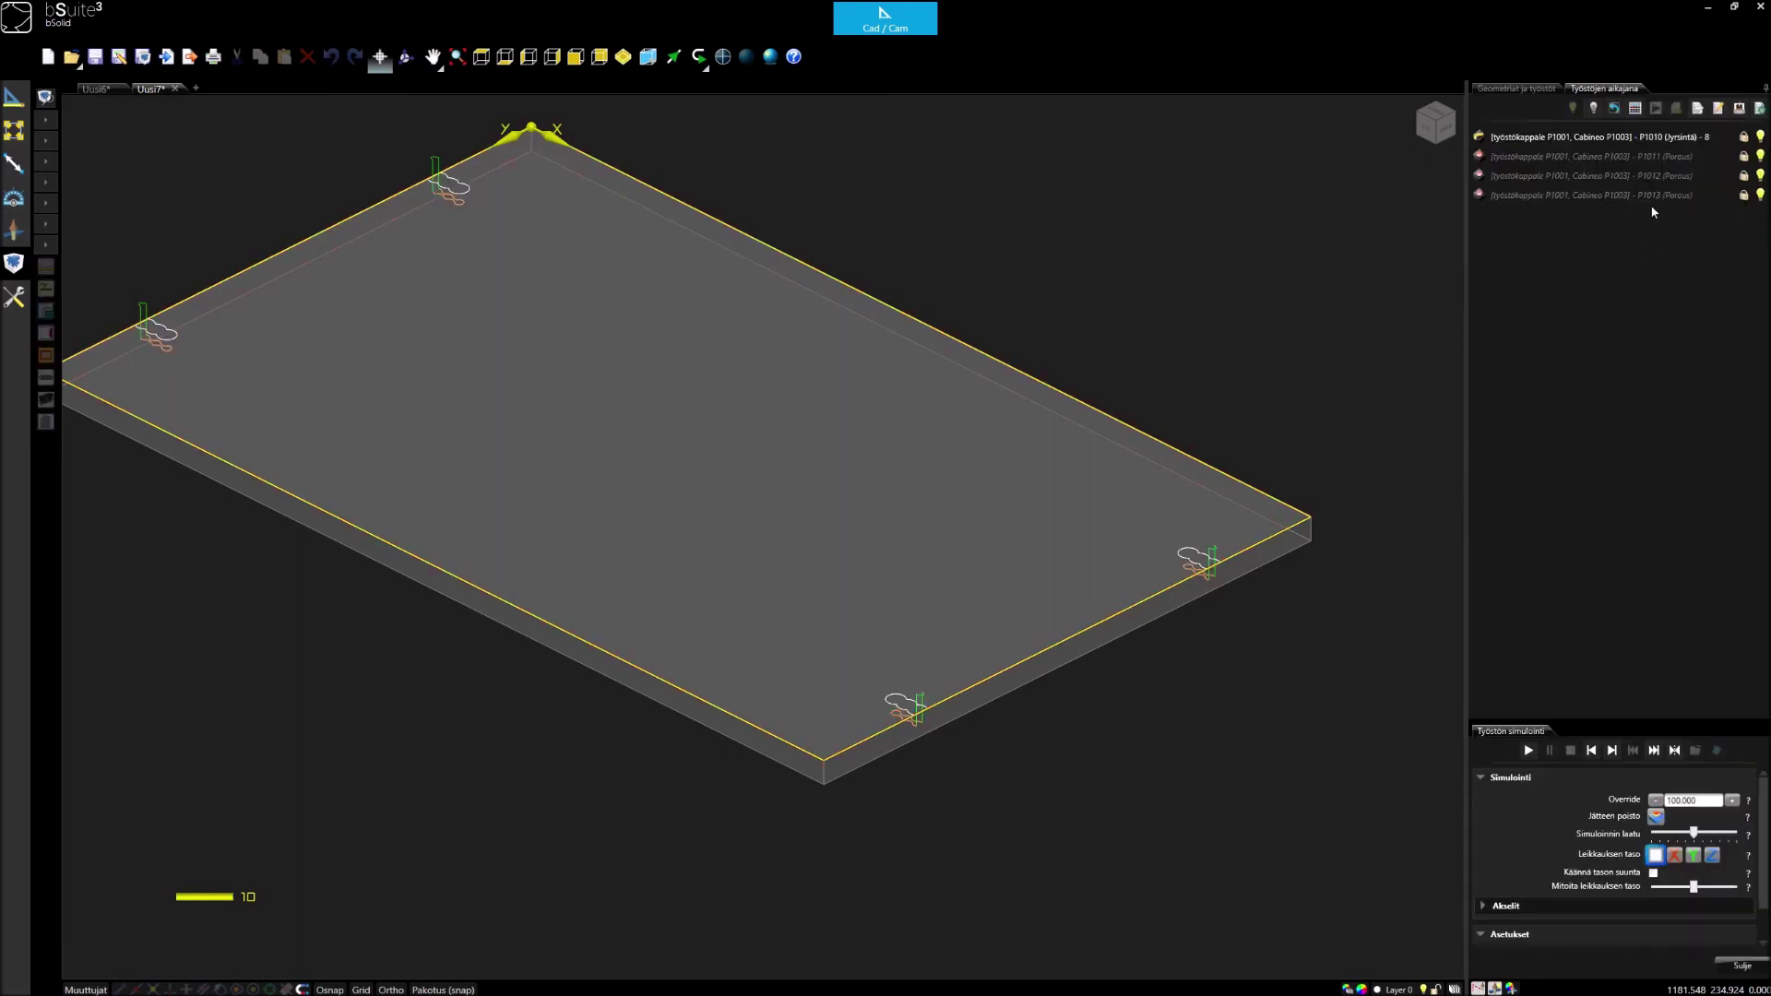